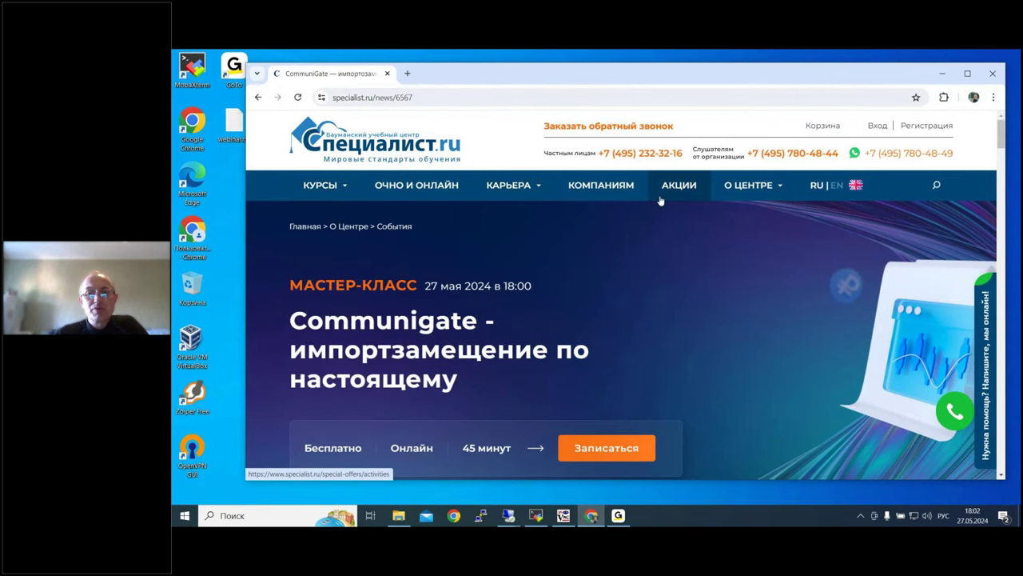
Step: Open a trainer's profile from the specialist.ru Преподаватели list and scroll through it
mouse_move(756, 187)
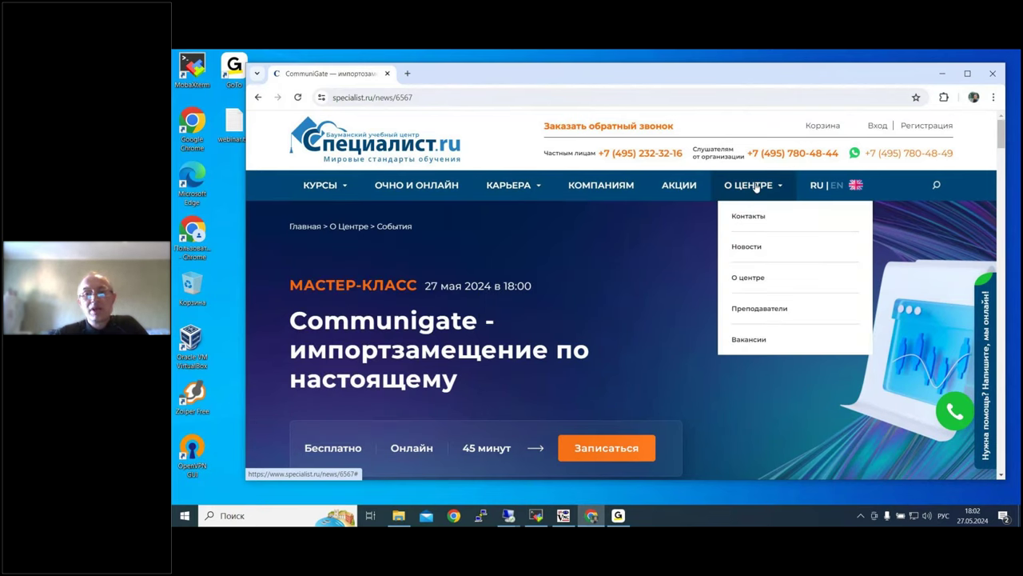
click(761, 310)
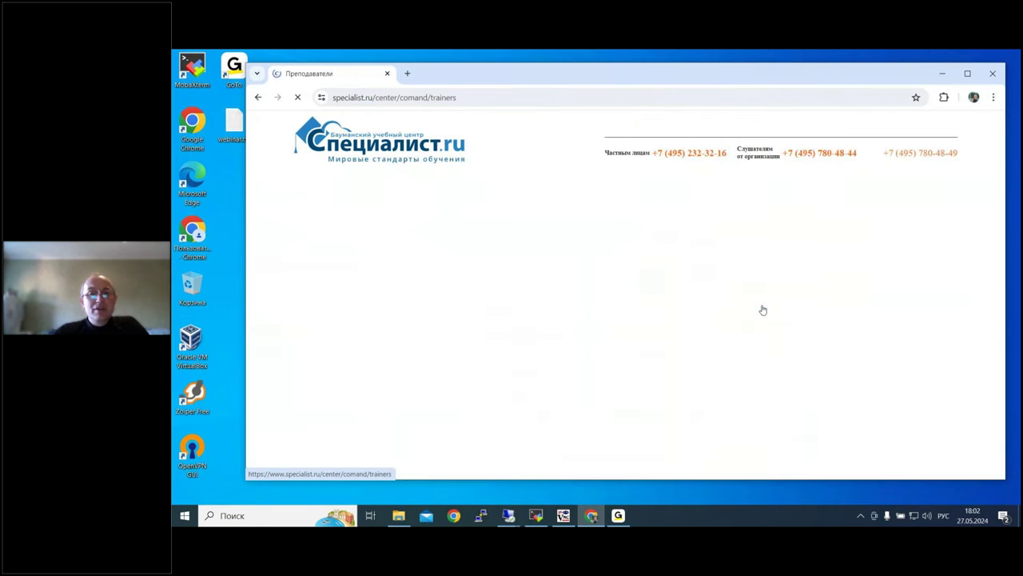
scroll(717, 322, down, 3)
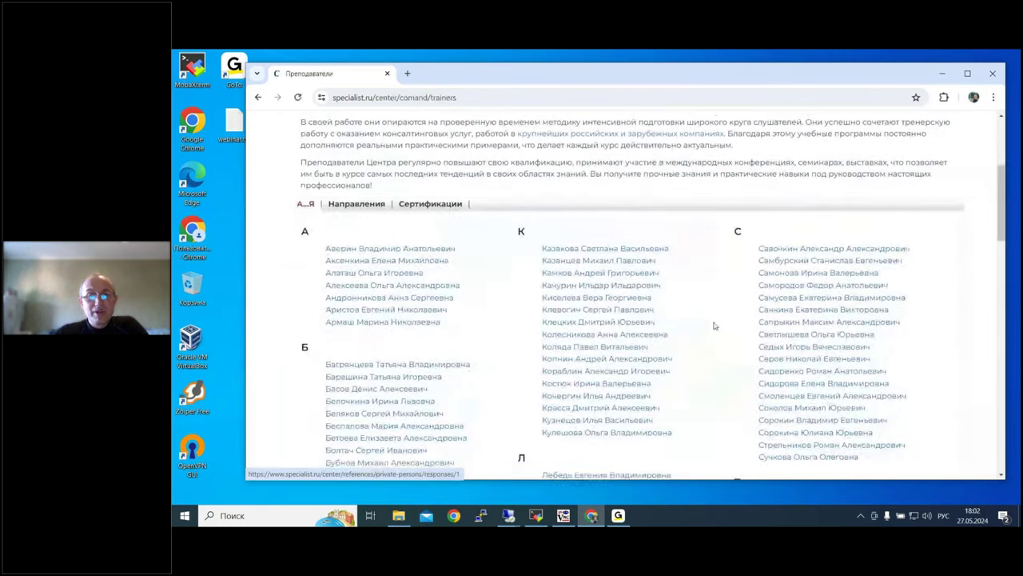
scroll(715, 325, down, 3)
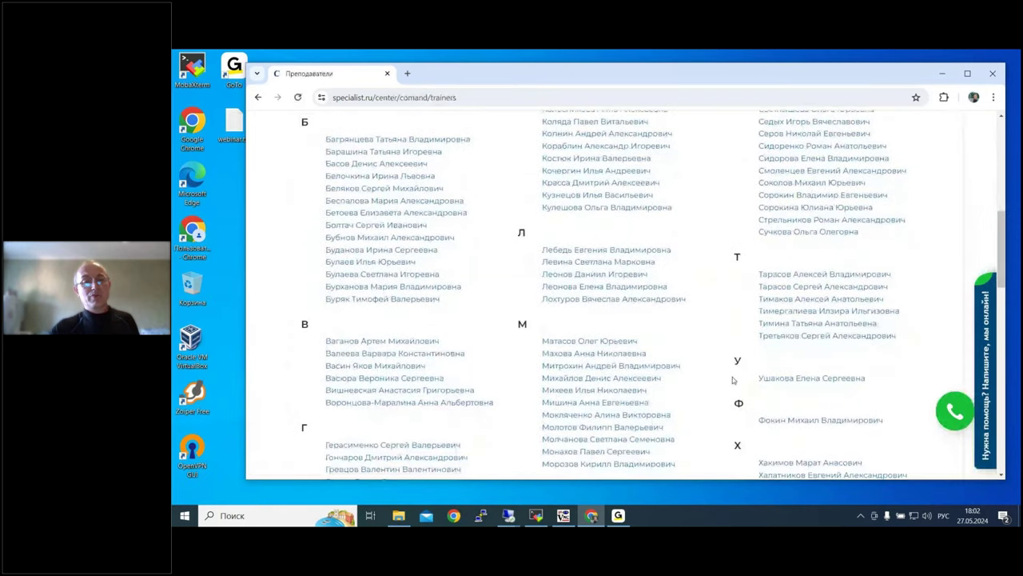
click(606, 301)
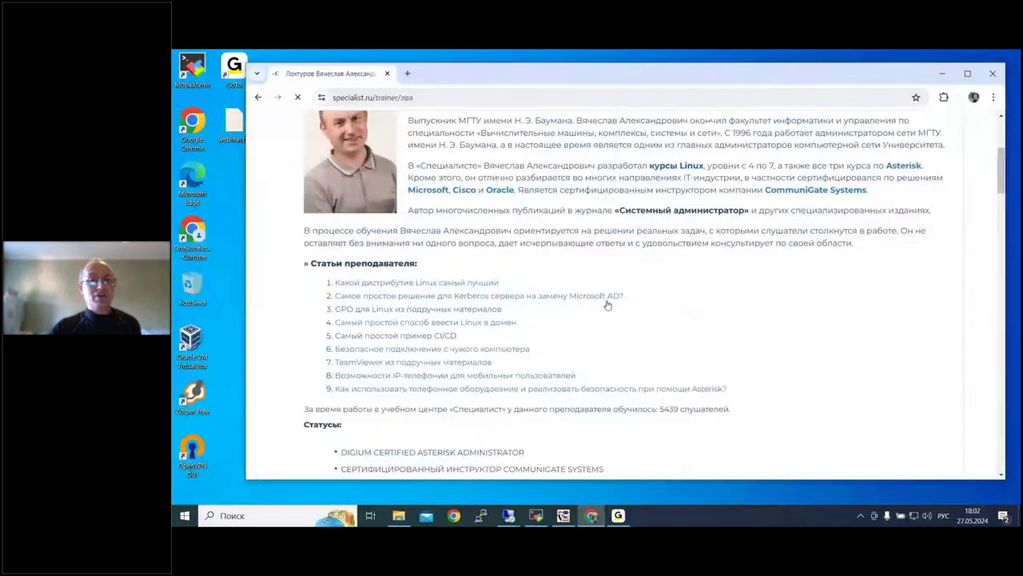
scroll(608, 304, down, 5)
scroll(608, 305, down, 8)
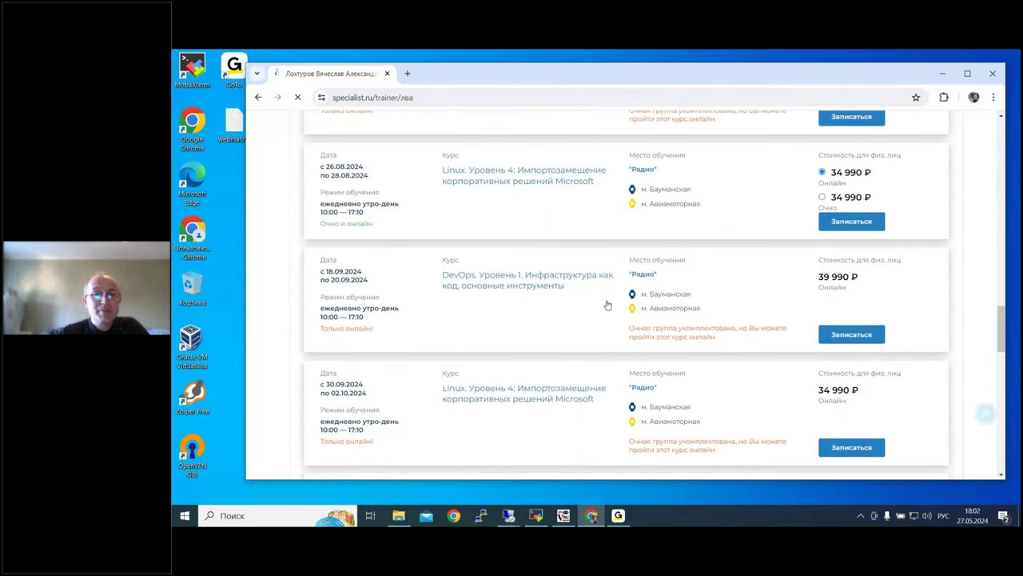
scroll(608, 300, down, 5)
scroll(606, 289, down, 5)
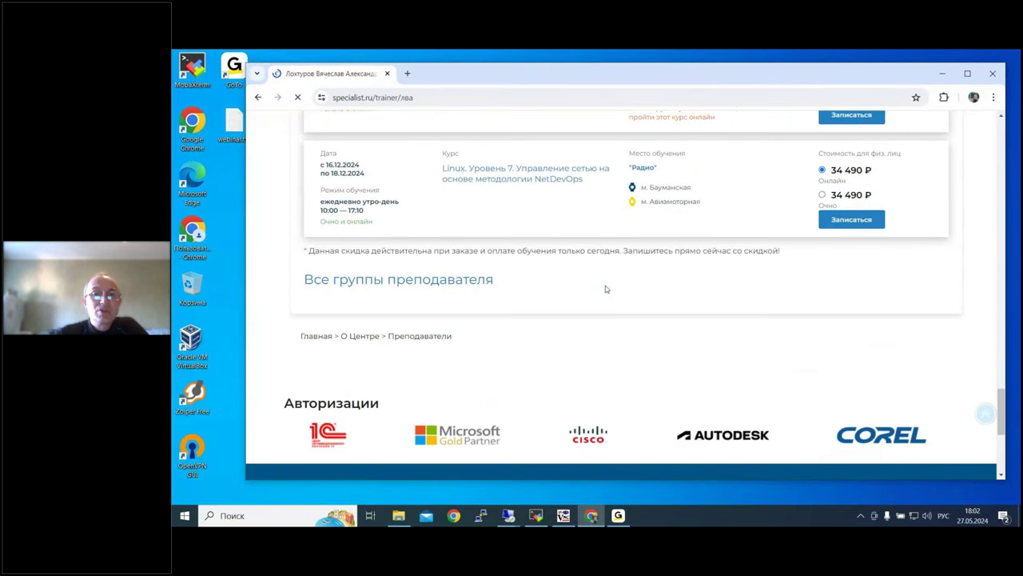
scroll(606, 289, up, 15)
scroll(606, 289, up, 15)
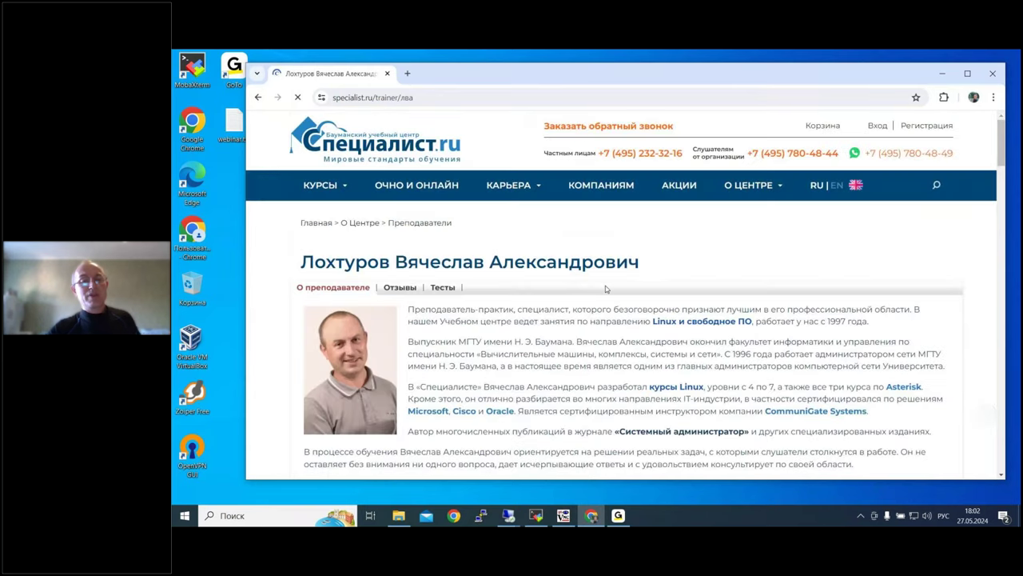
Step: Switch to the radio.specialist.ru remote desktop window showing the wiki
mouse_move(312, 185)
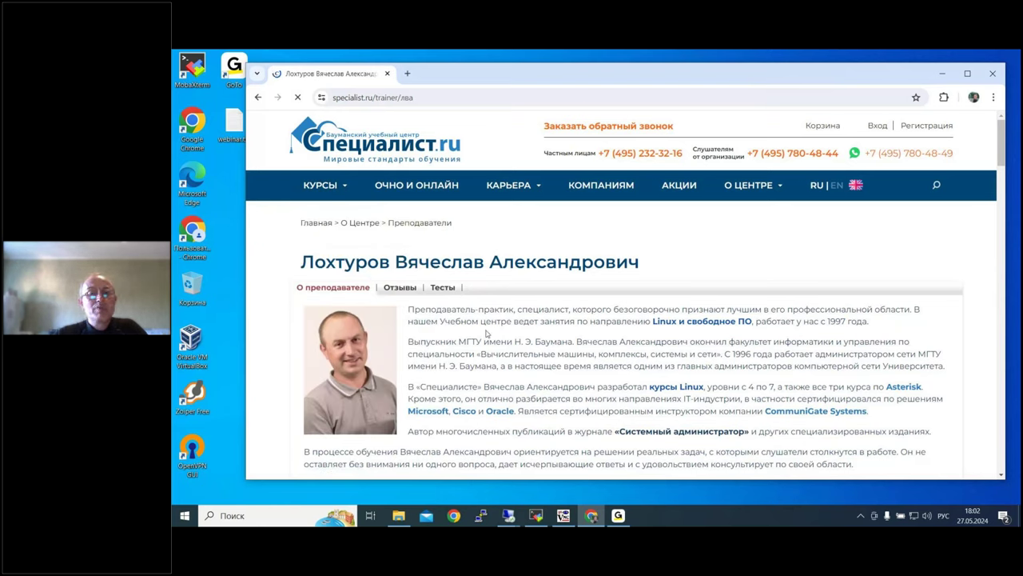
click(507, 518)
click(566, 485)
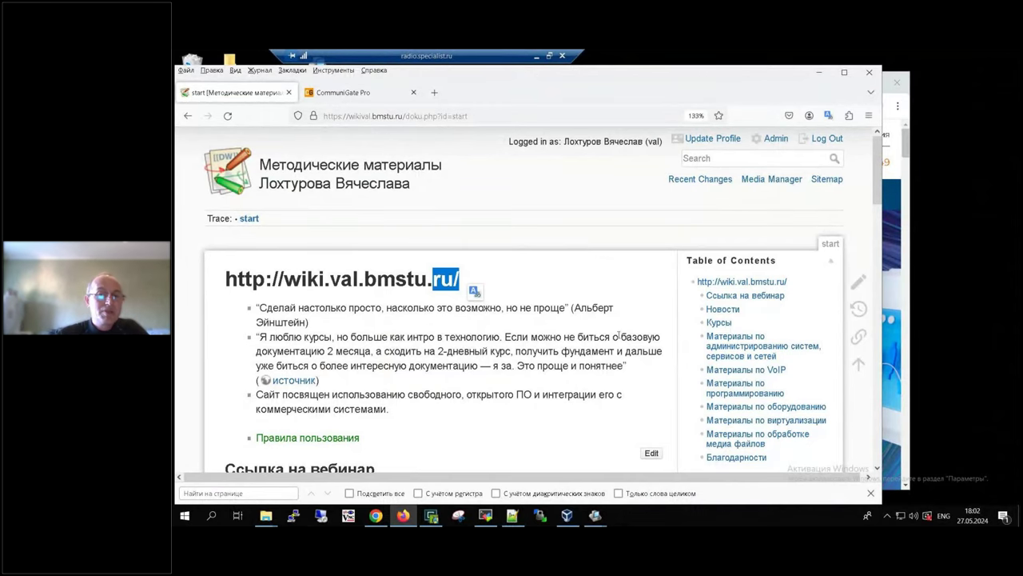
Step: Clear the wiki heading selection and switch to the CommuniGate Pro website tab
click(599, 391)
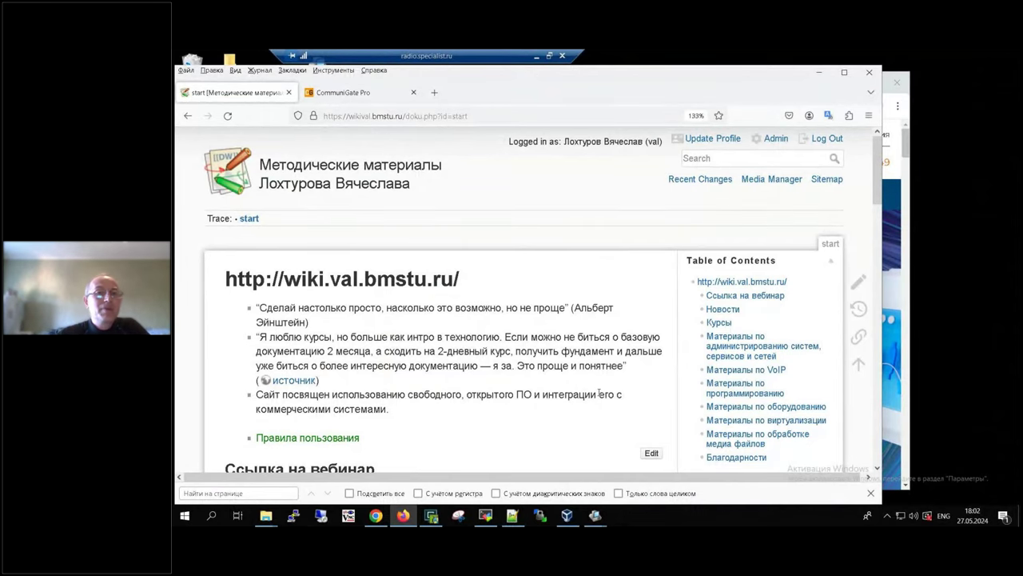
scroll(598, 392, down, 3)
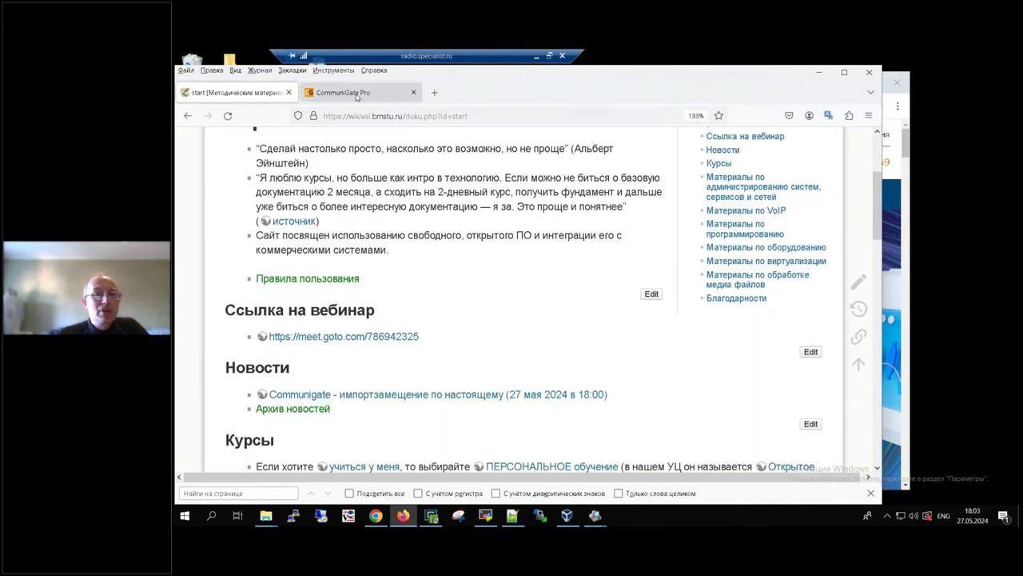
click(357, 96)
click(434, 116)
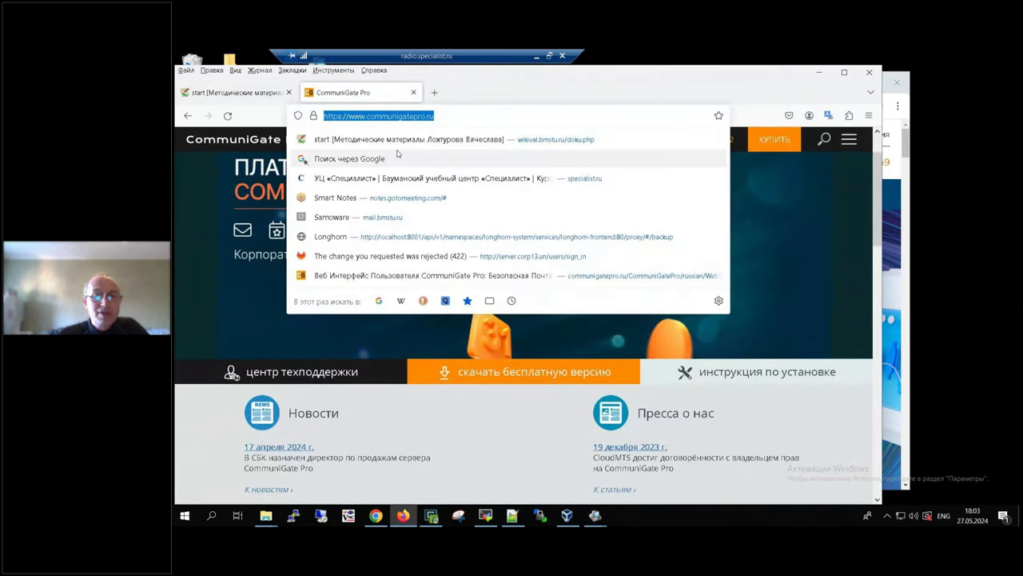
click(508, 458)
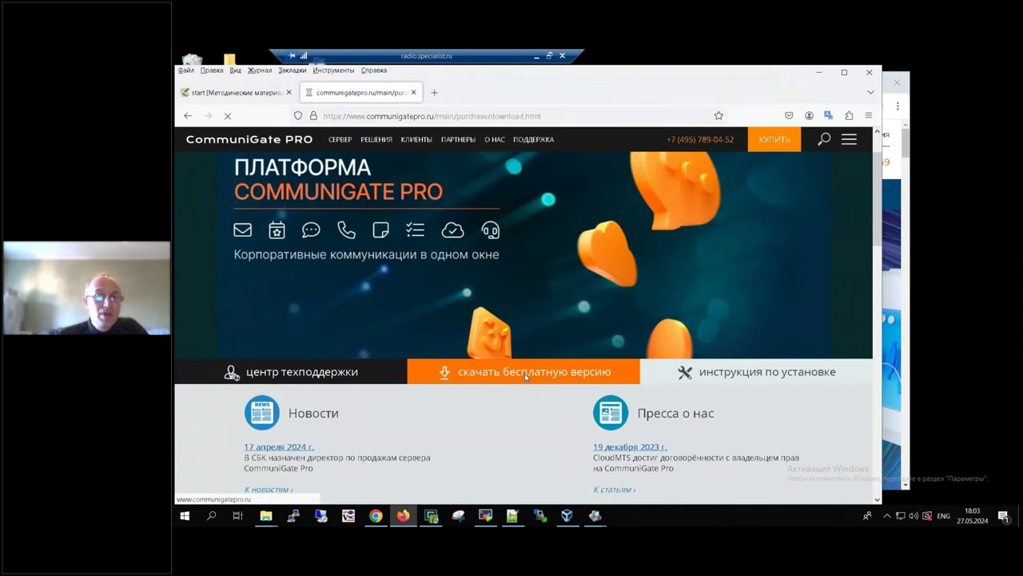
Step: Open the free-version download page and scroll to the 6.3 Linux rpm and deb packages
click(526, 379)
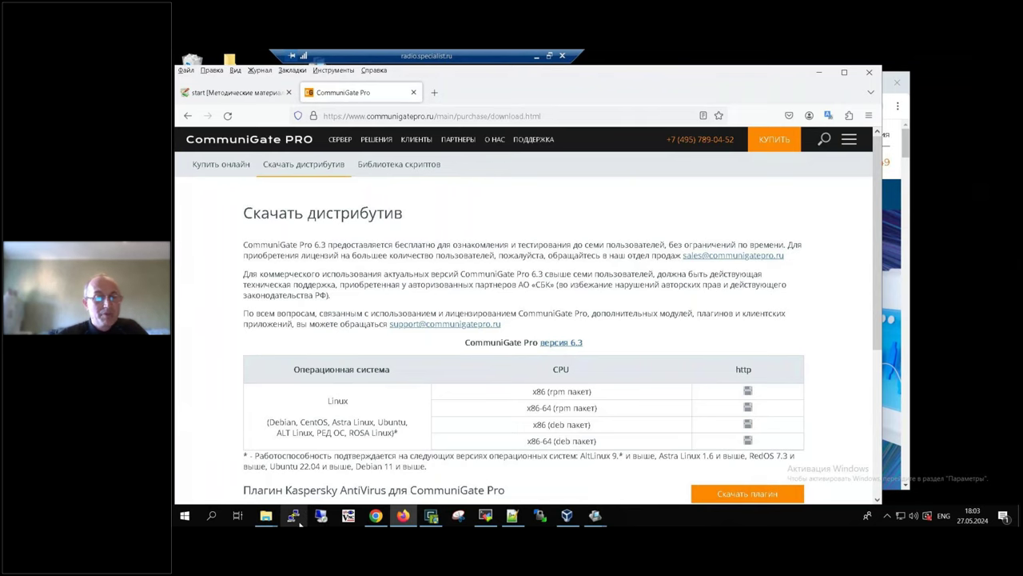
mouse_move(377, 519)
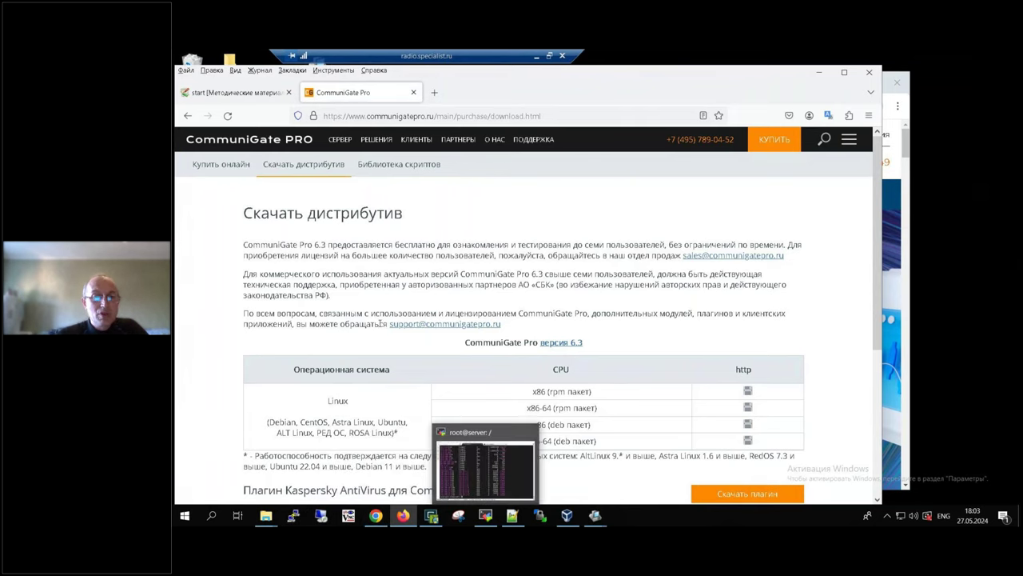
scroll(429, 361, down, 1)
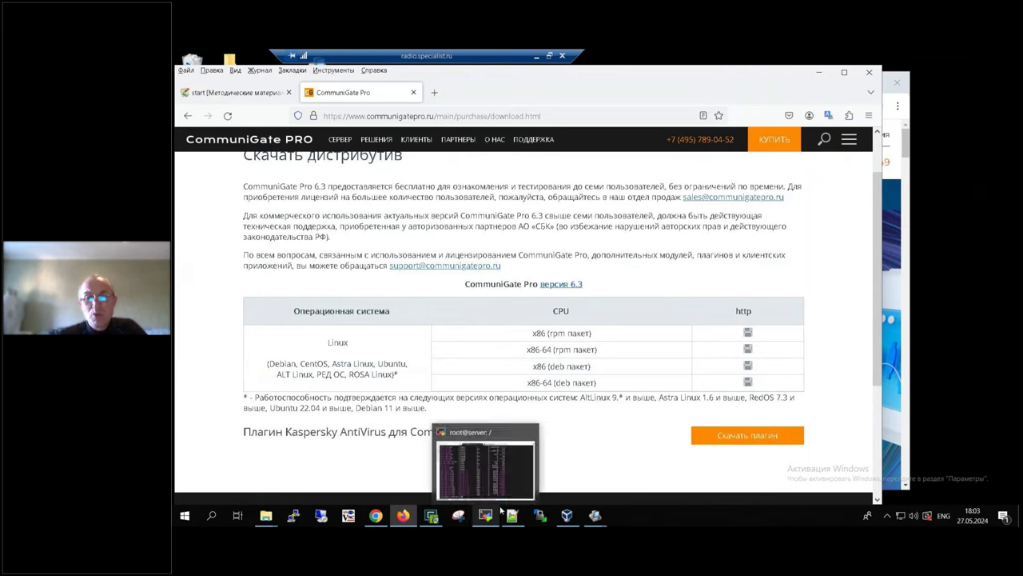
Step: Bring VirtualBox Manager forward and move it right, then return to the wiki start page's Новости
click(567, 514)
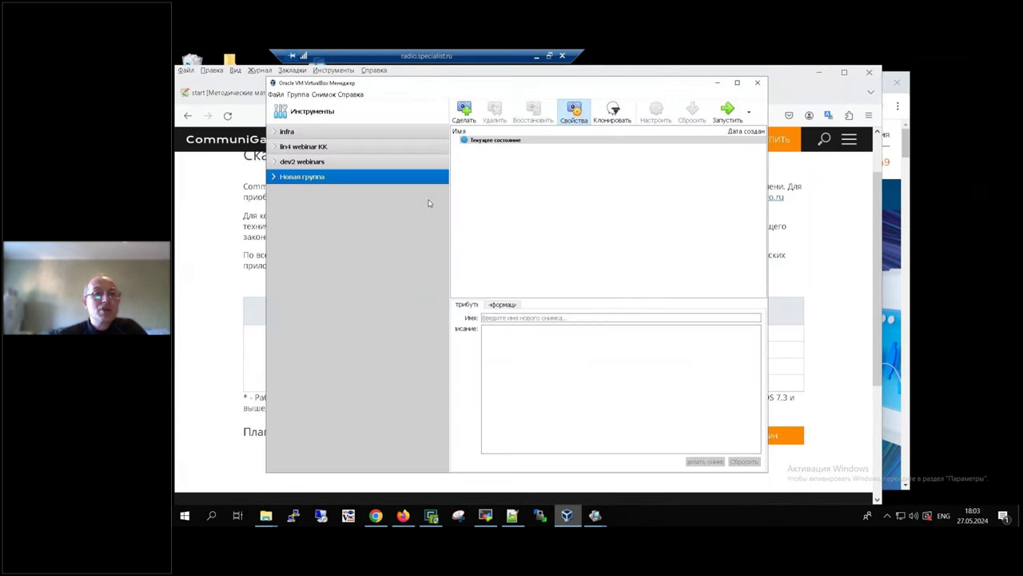
drag(502, 86, 589, 81)
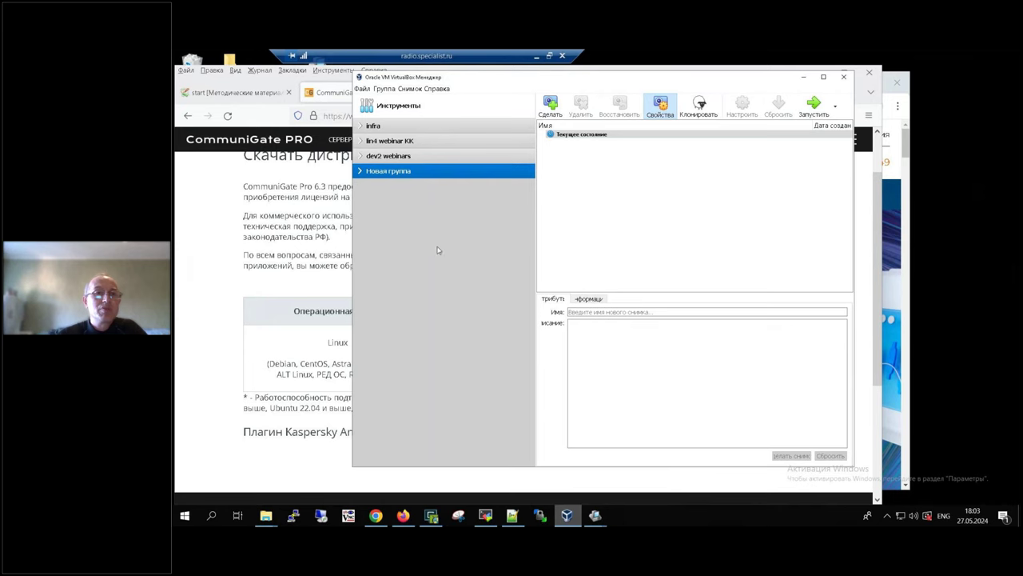
click(238, 93)
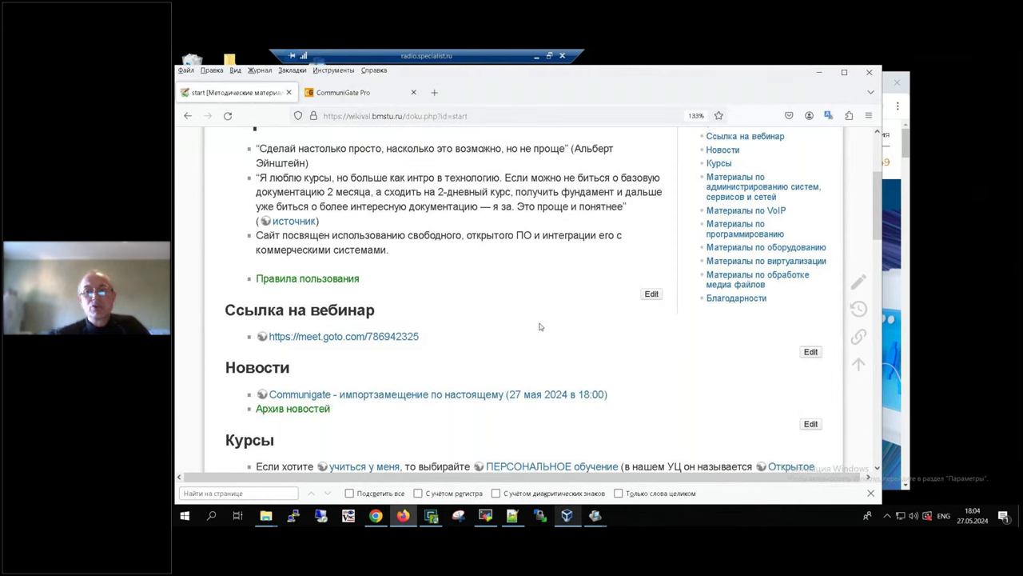
scroll(541, 320, up, 3)
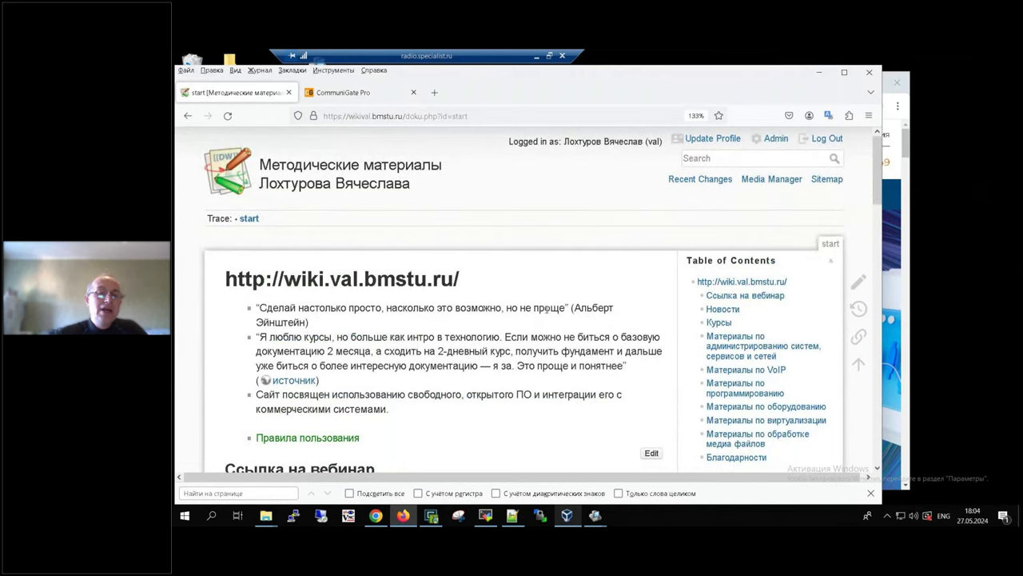
Step: Open the wiki's Материалы по методике чтения курсов page
scroll(545, 308, down, 3)
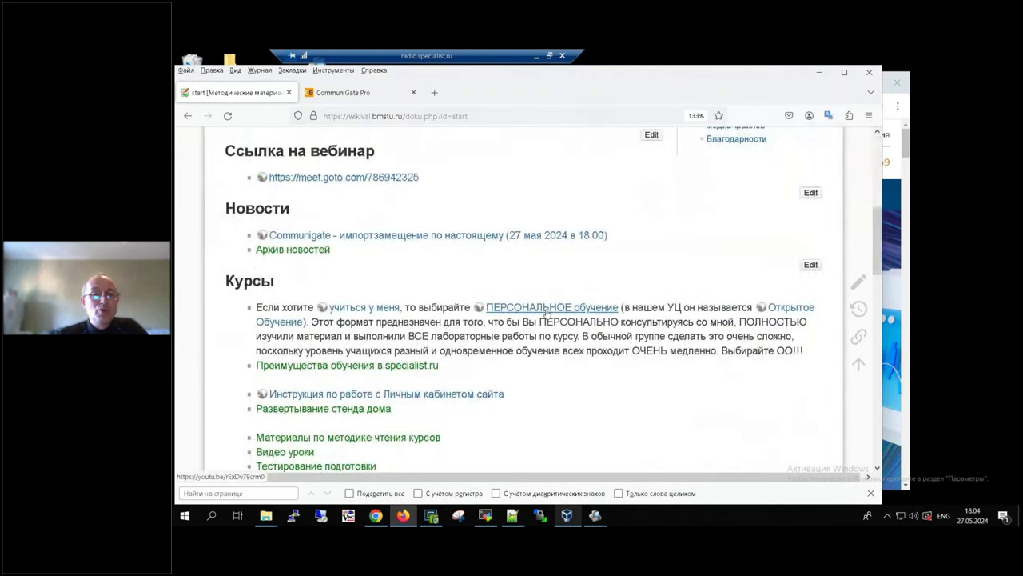
scroll(545, 312, up, 3)
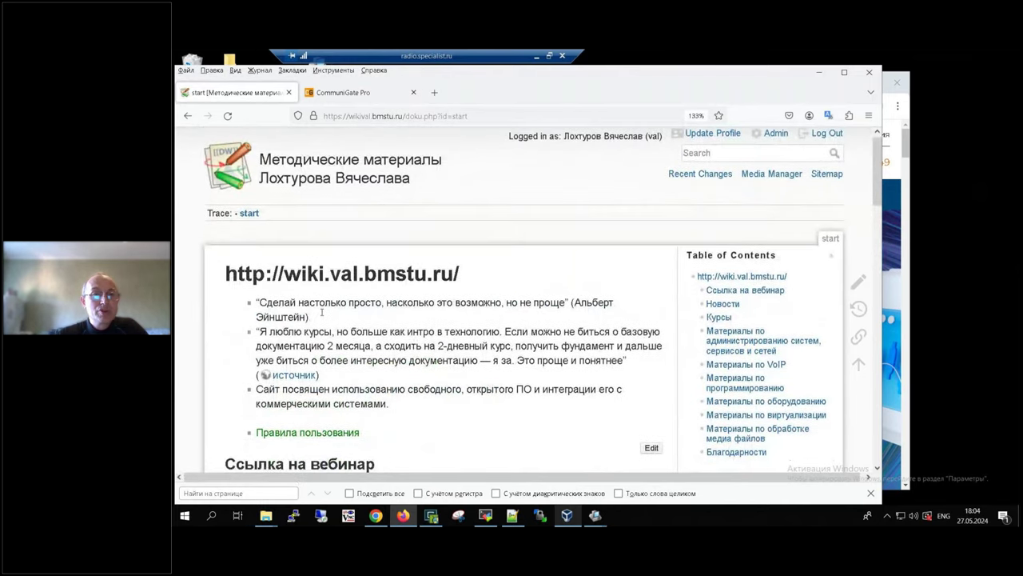
scroll(281, 257, down, 1)
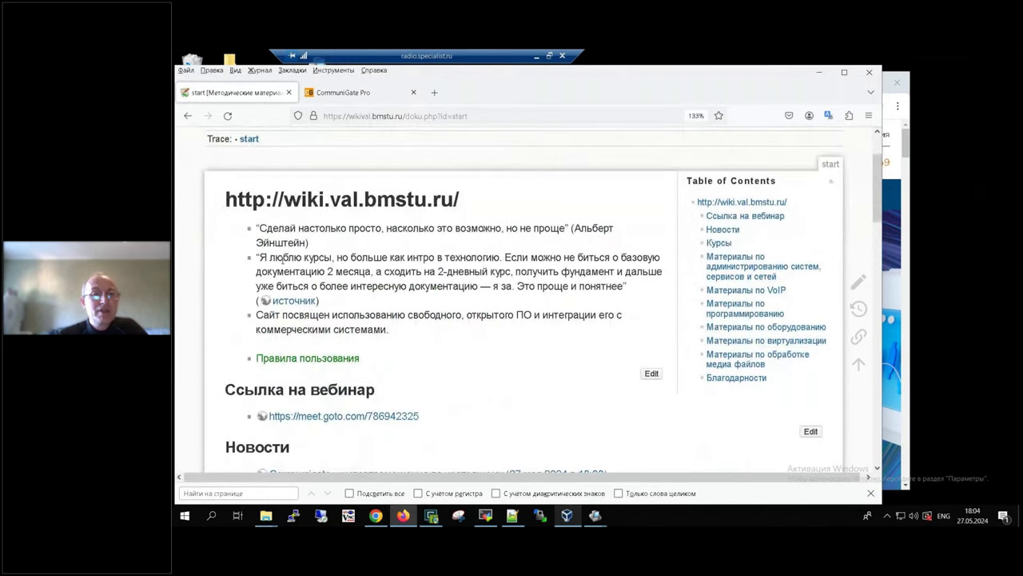
drag(225, 199, 477, 226)
scroll(476, 227, down, 4)
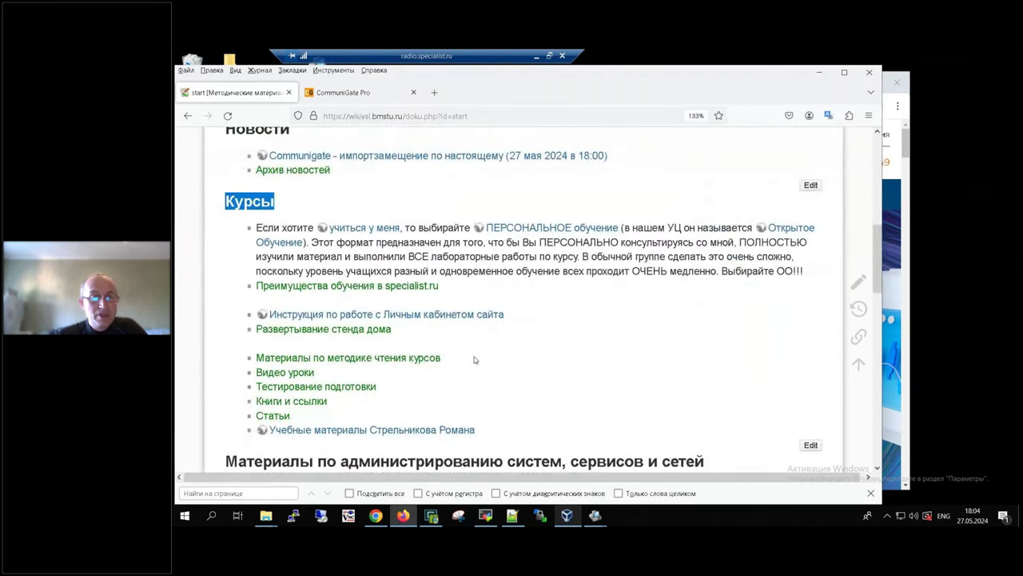
drag(442, 359, 226, 363)
click(419, 361)
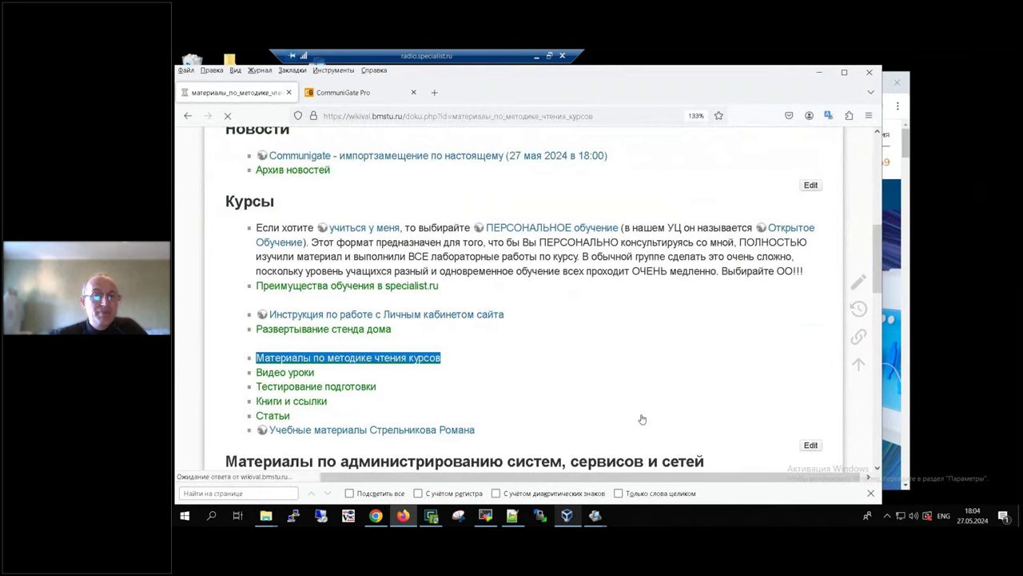
Step: Open the CommuniGate import-substitution article and scroll down to its Шаг 1–3 sections
scroll(618, 414, down, 8)
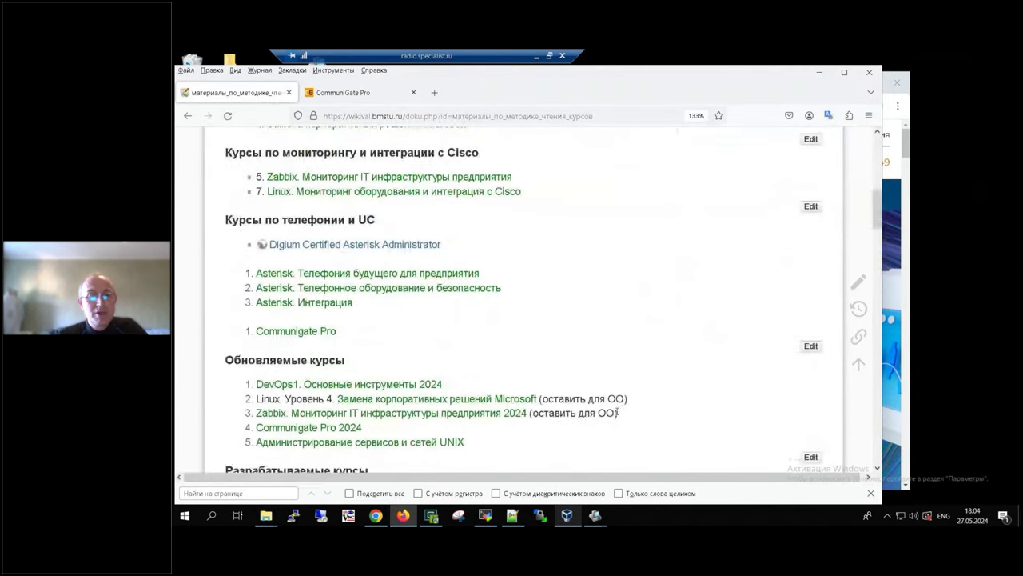
scroll(617, 414, down, 5)
scroll(617, 414, up, 5)
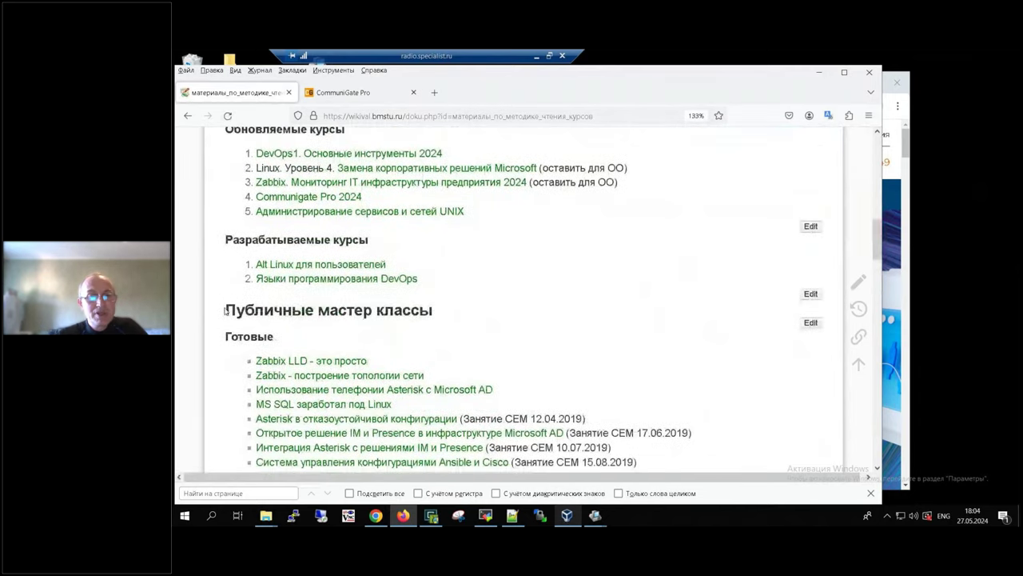
drag(226, 311, 506, 326)
scroll(504, 325, down, 5)
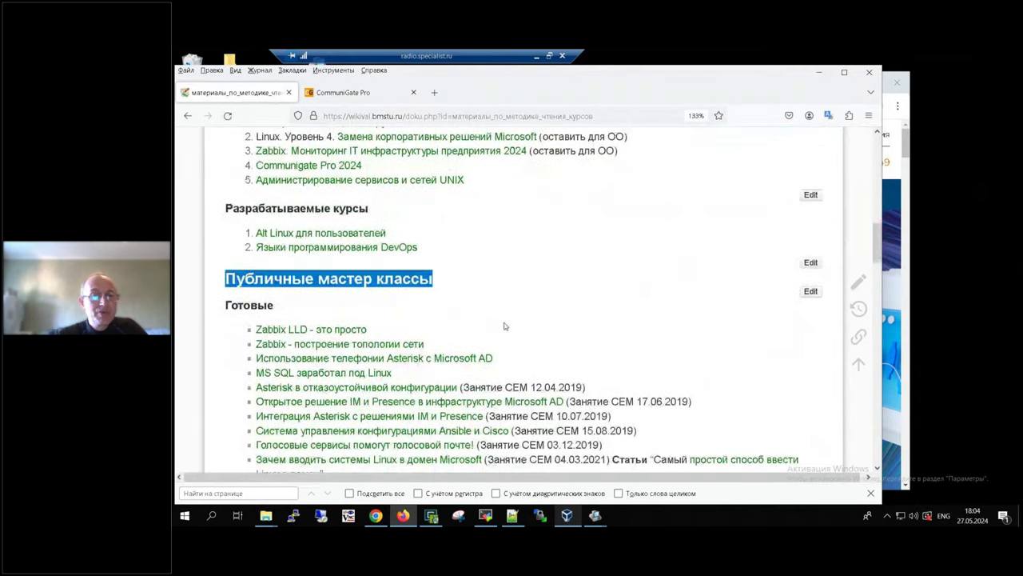
scroll(505, 326, down, 1)
scroll(505, 322, down, 3)
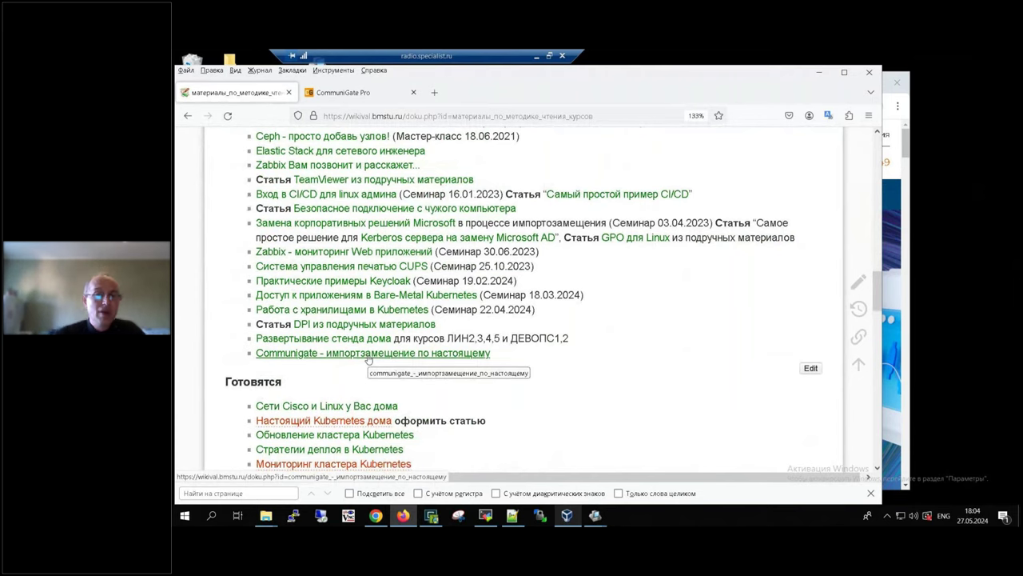
click(368, 356)
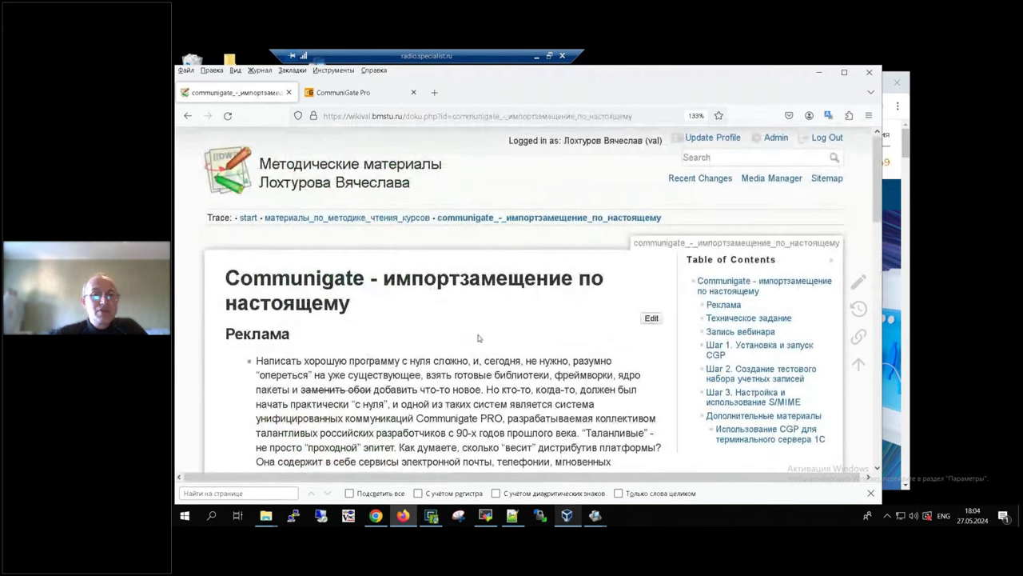
scroll(478, 338, down, 3)
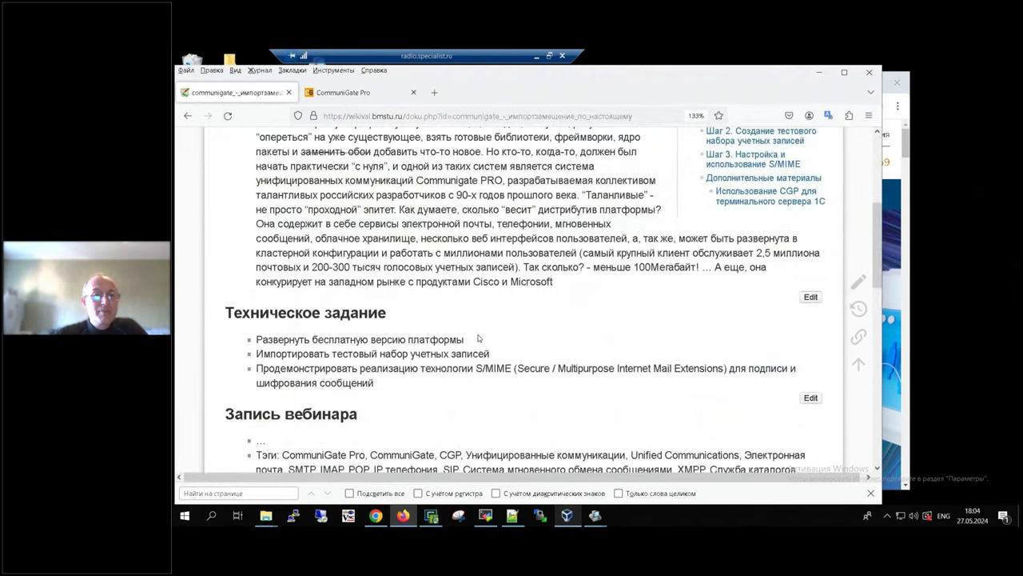
scroll(478, 338, down, 2)
scroll(478, 338, down, 1)
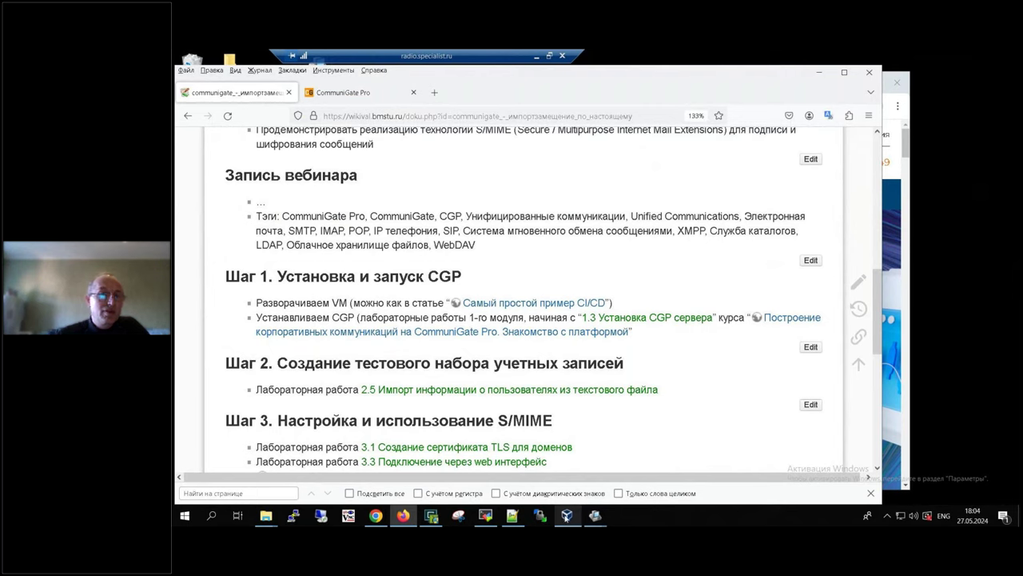
click(566, 515)
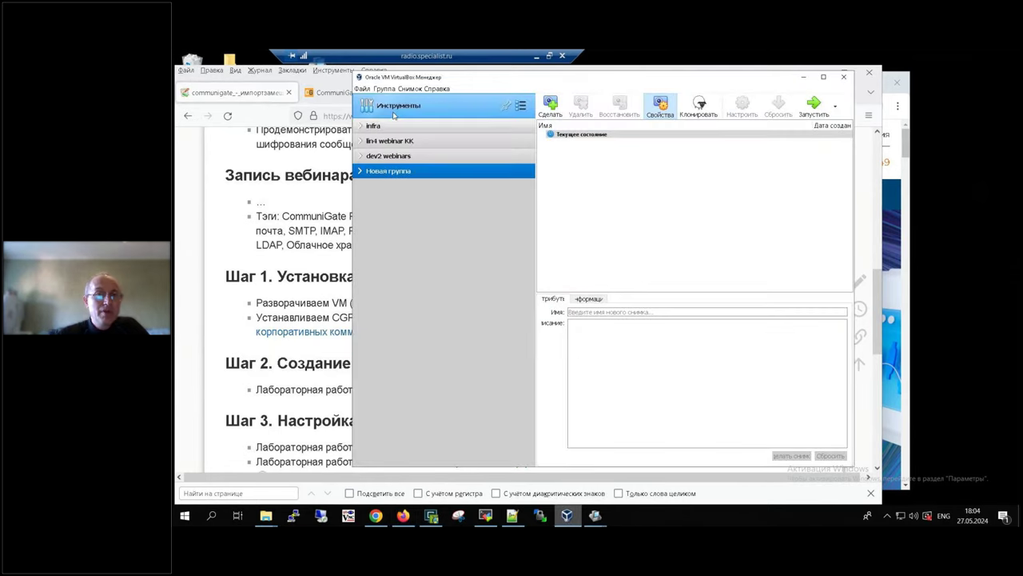
Step: Choose distr\debian_12.5_64_02.ova in Импорт конфигураций and continue to the import settings
click(363, 88)
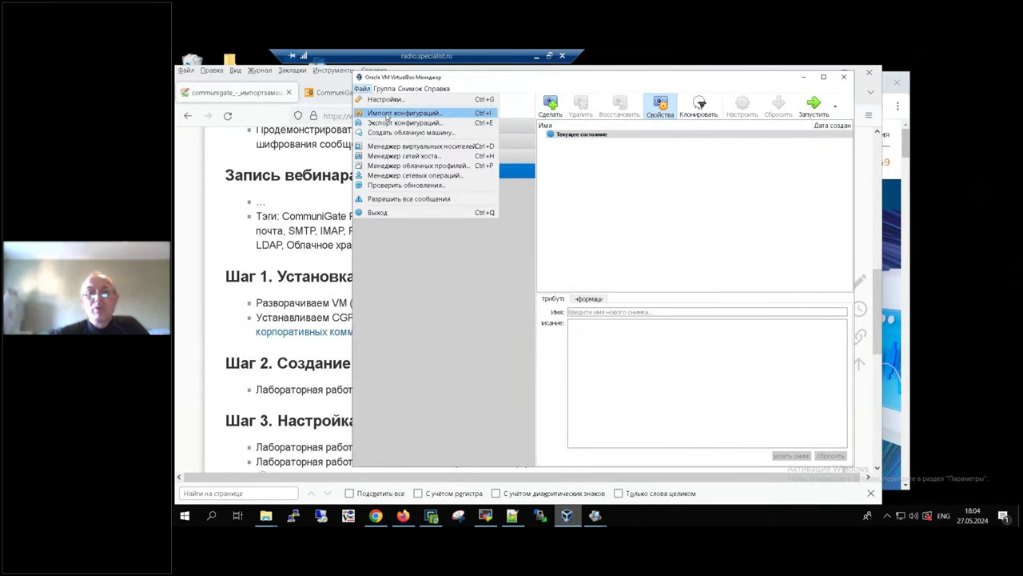
click(391, 113)
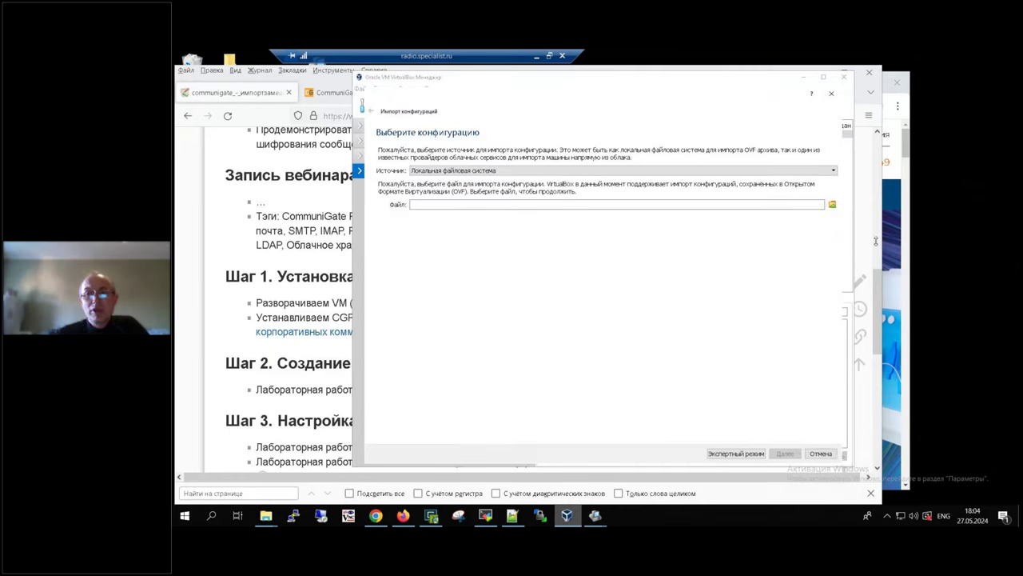
click(833, 206)
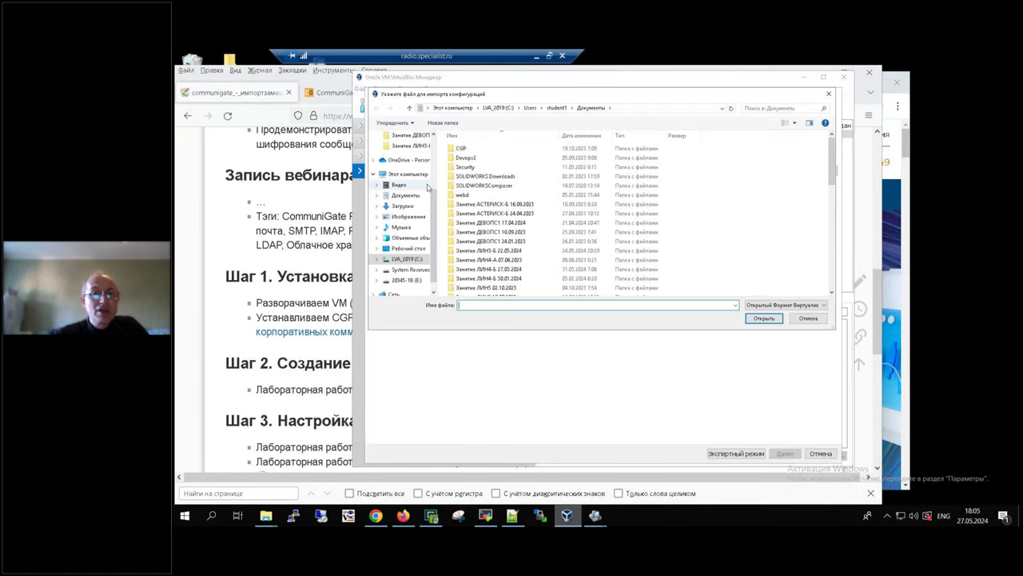
drag(437, 205, 438, 170)
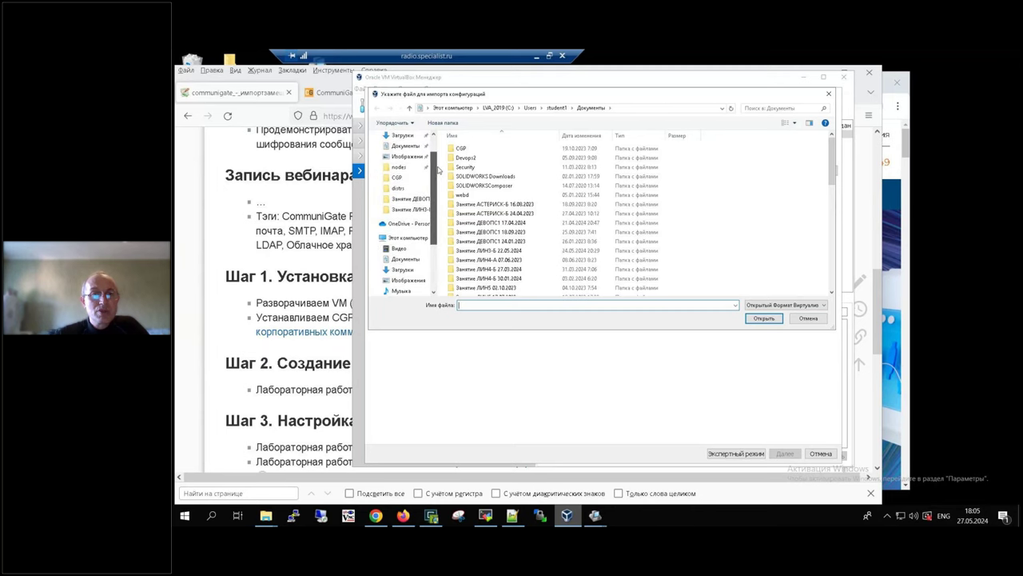
click(405, 193)
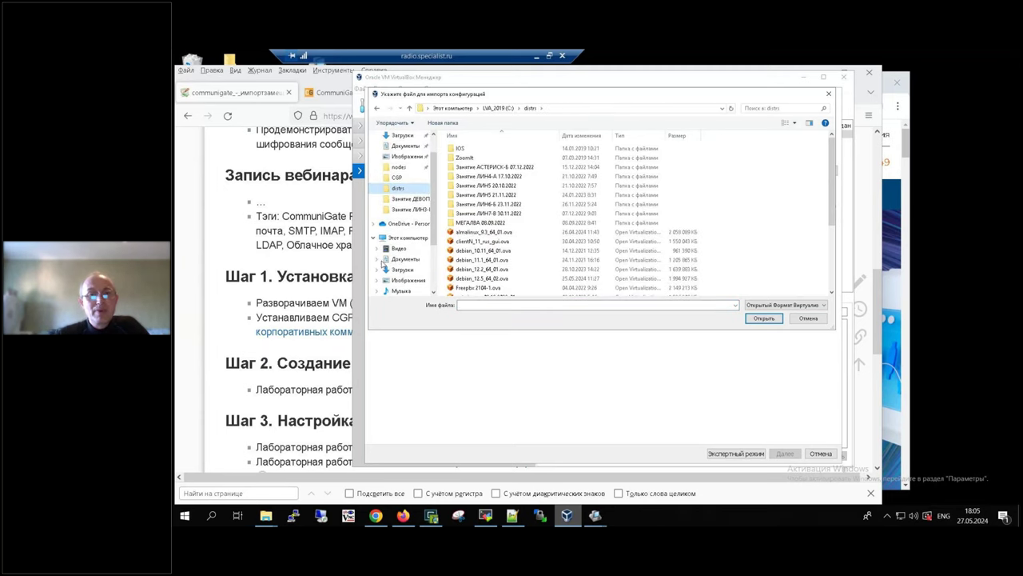
click(489, 280)
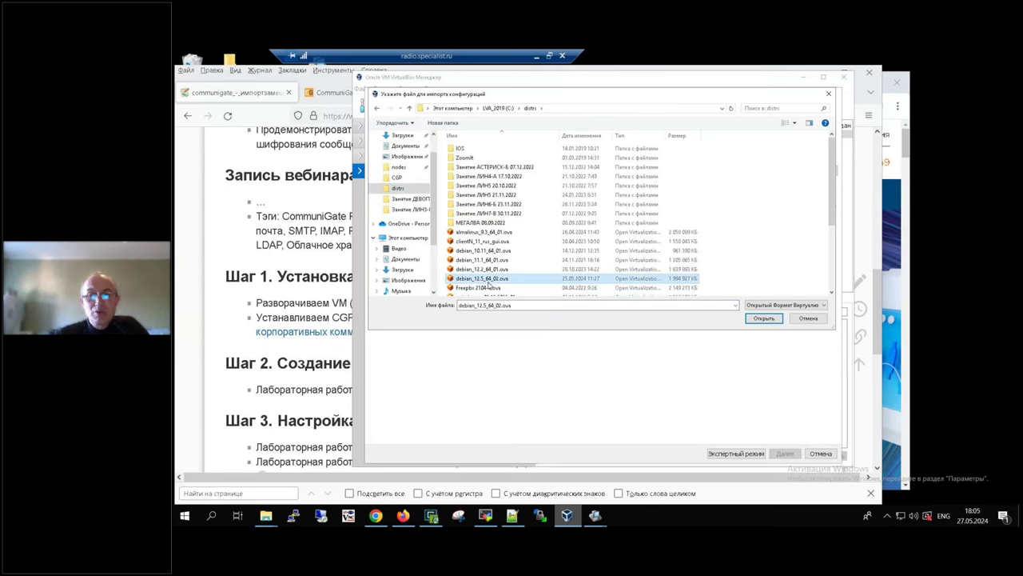
click(762, 320)
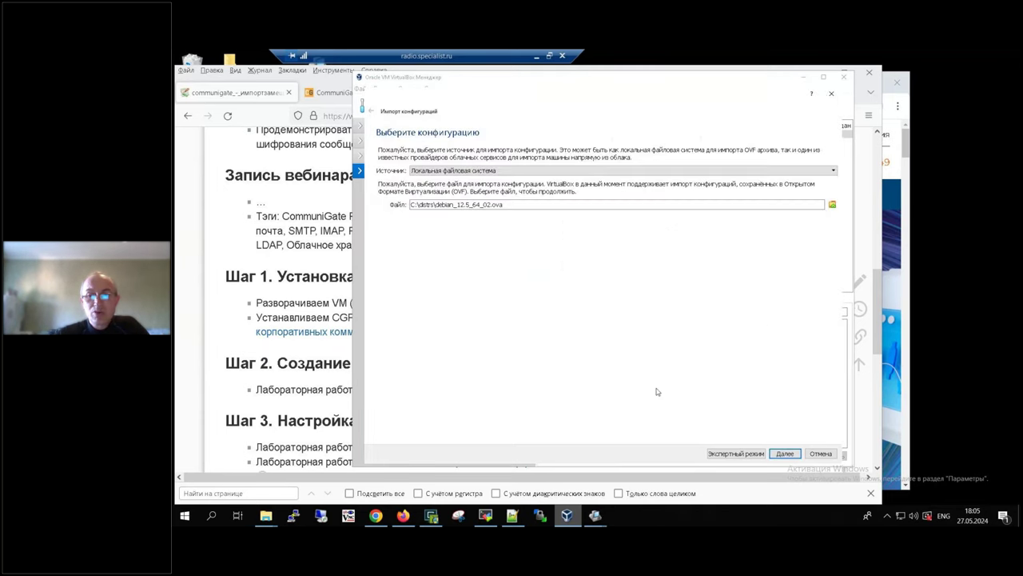
click(785, 453)
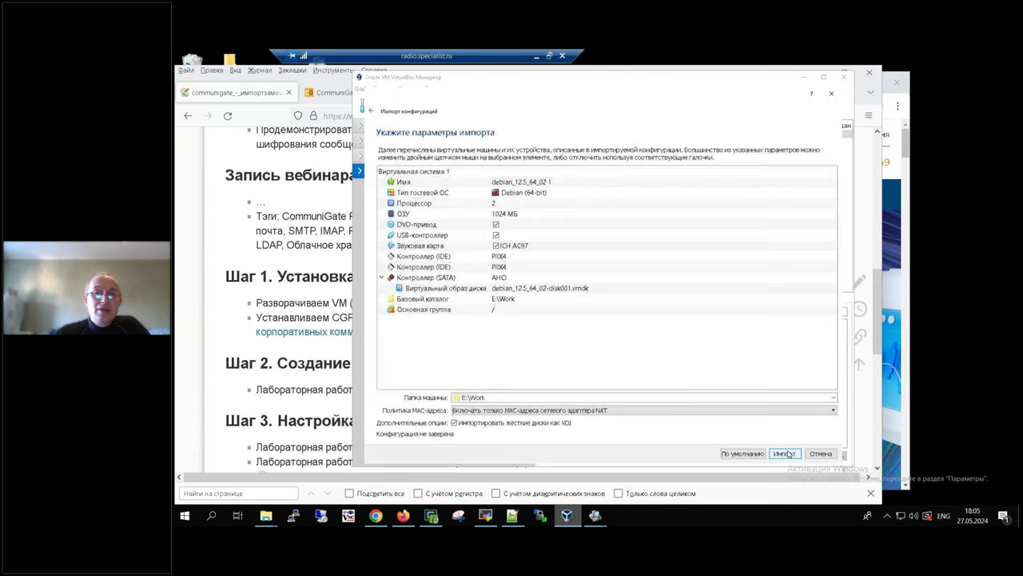
Step: Rename the new machine to cgp, start the import, and return to the CommuniGate wiki page
double_click(581, 181)
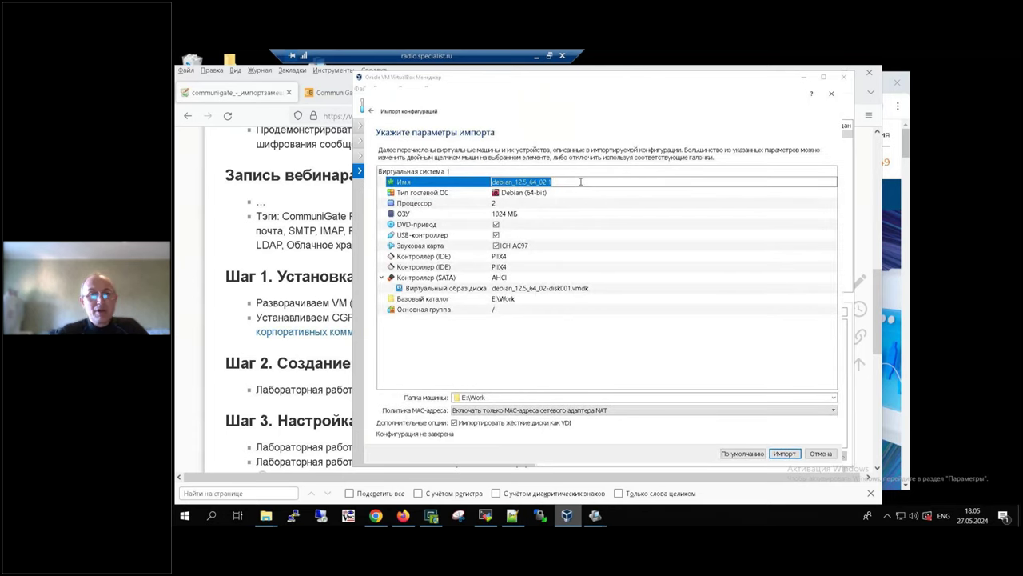
text(cgp)
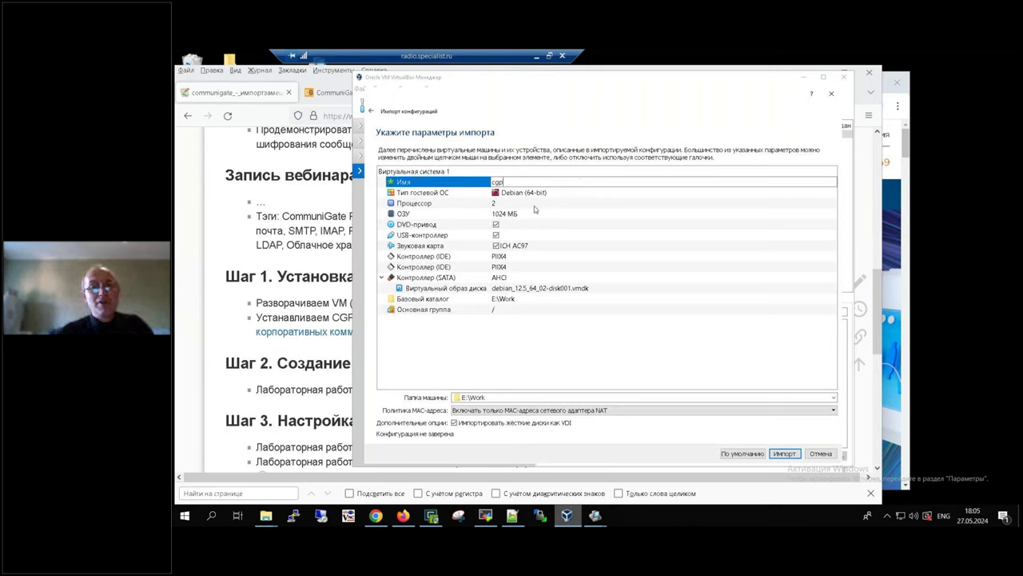
mouse_move(497, 220)
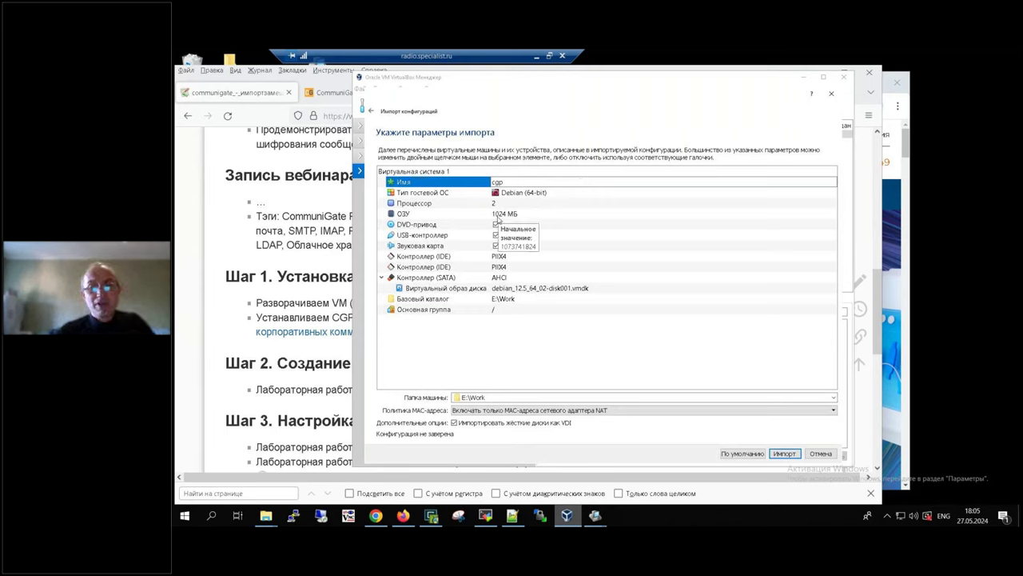
click(784, 453)
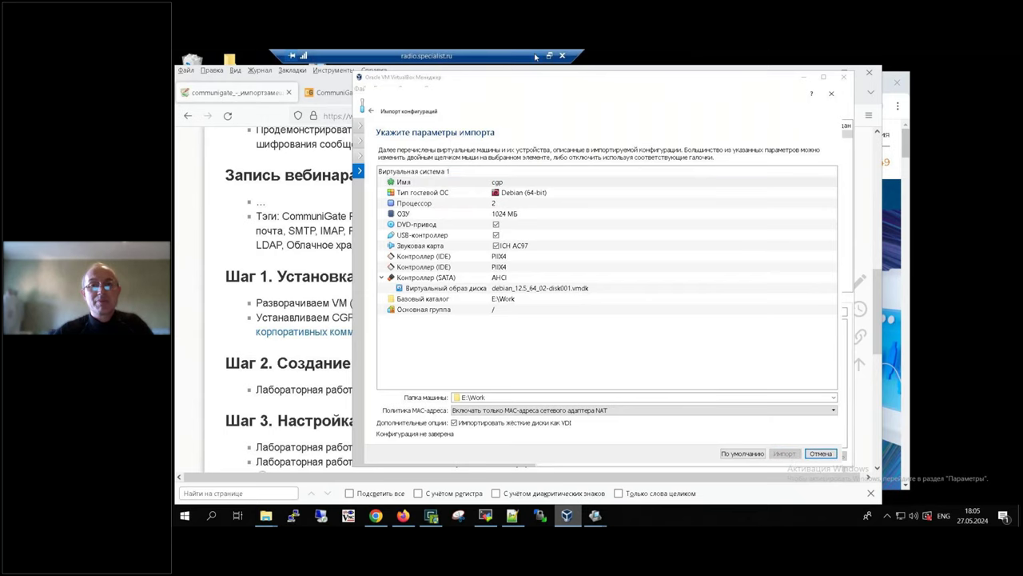
click(535, 56)
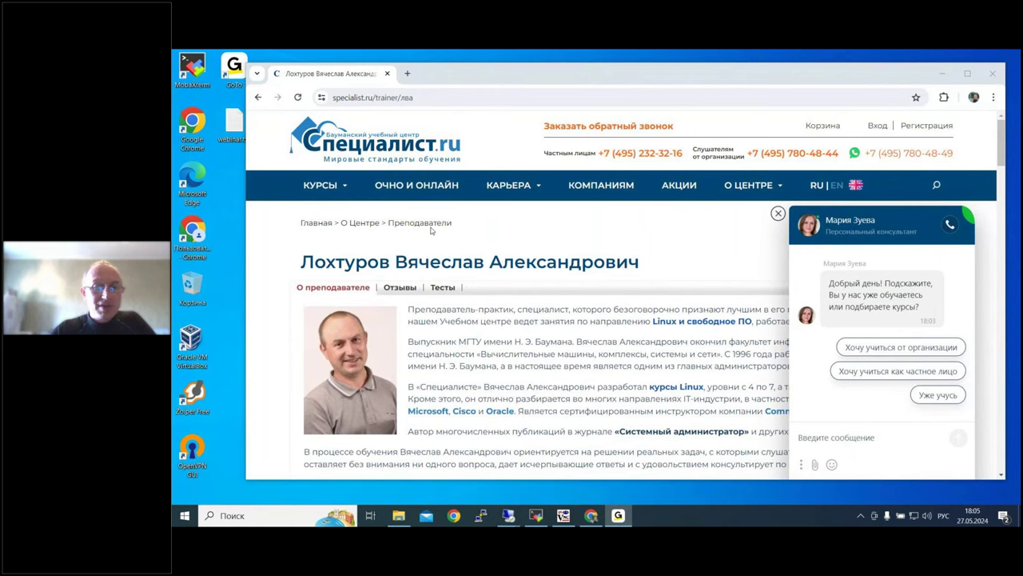
mouse_move(508, 516)
click(552, 472)
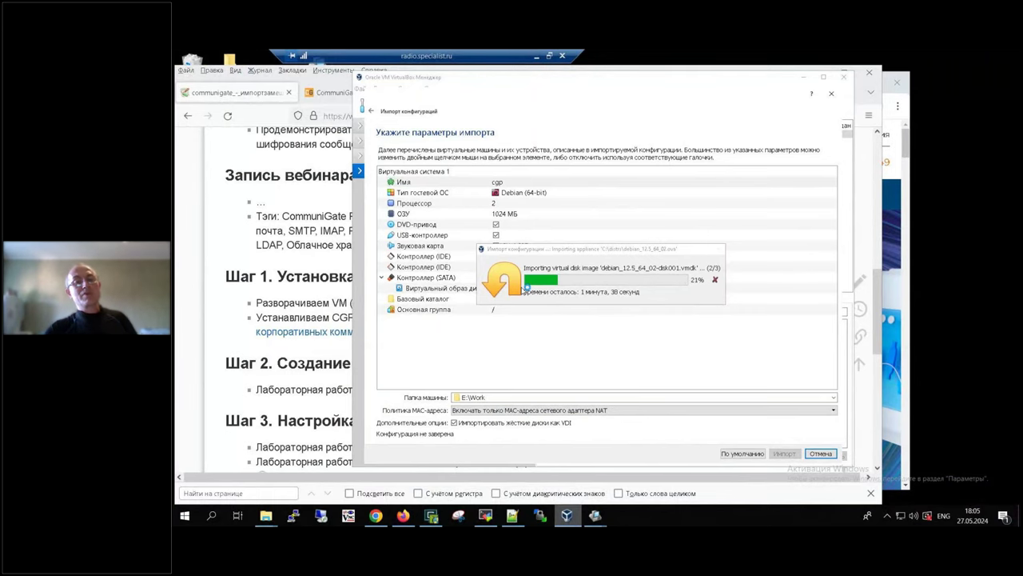
click(234, 319)
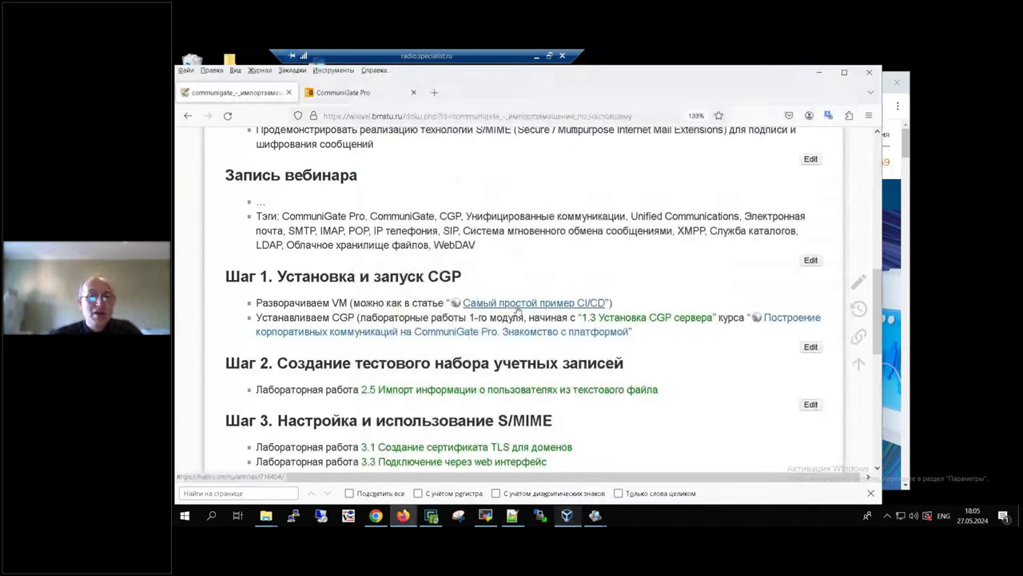
right_click(540, 306)
click(577, 313)
click(360, 91)
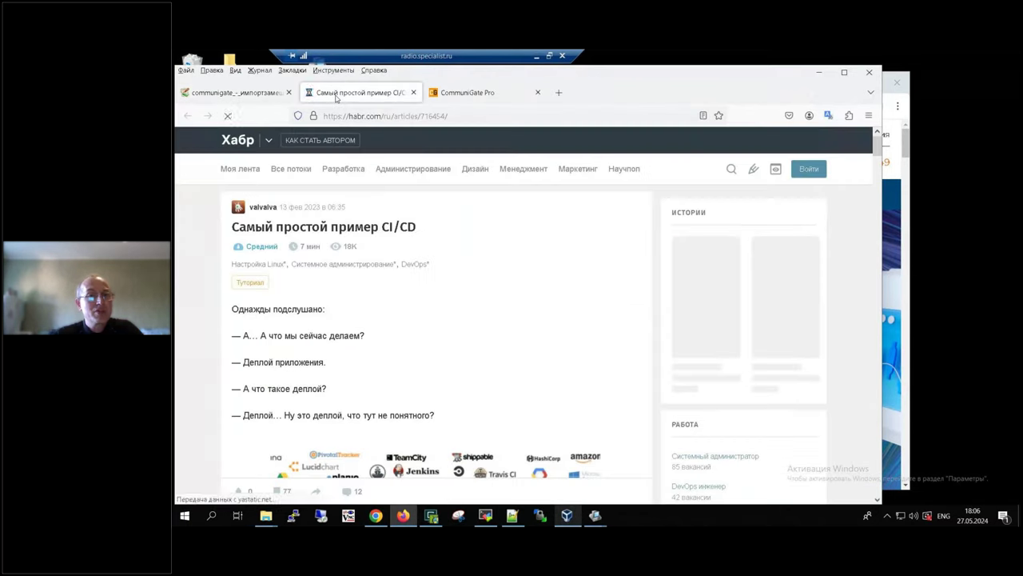
scroll(308, 306, down, 5)
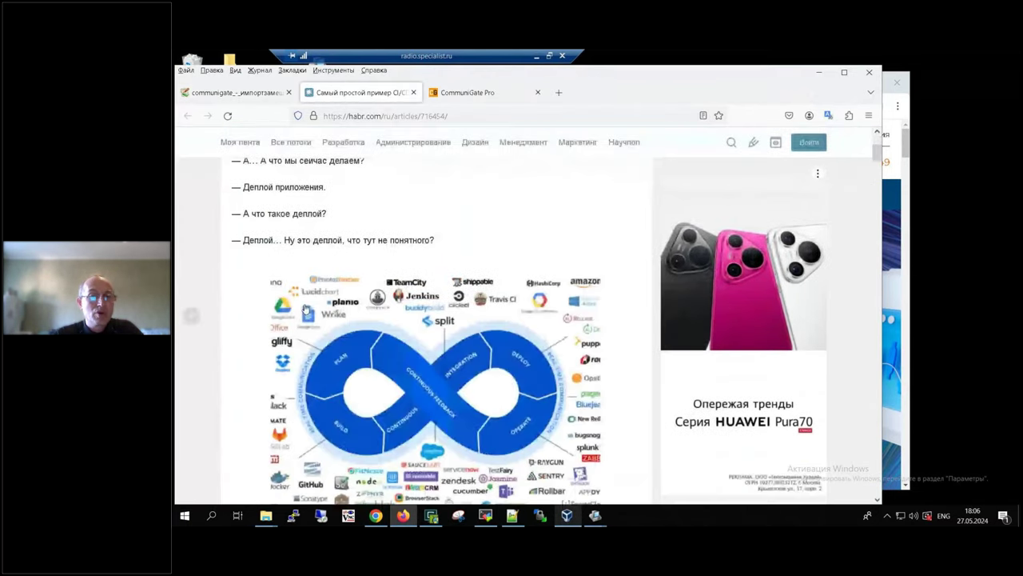
scroll(304, 308, down, 10)
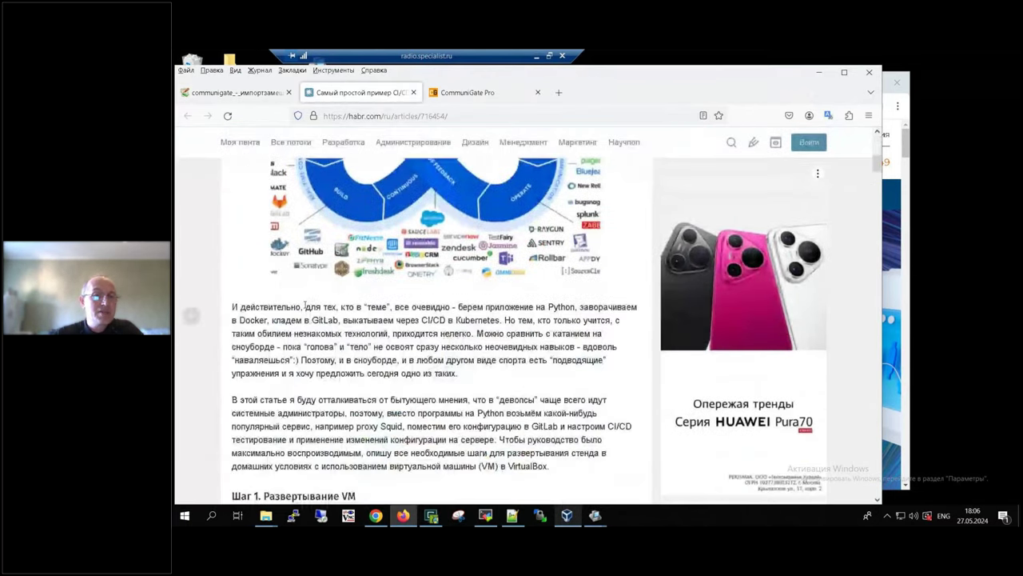
scroll(305, 308, down, 1)
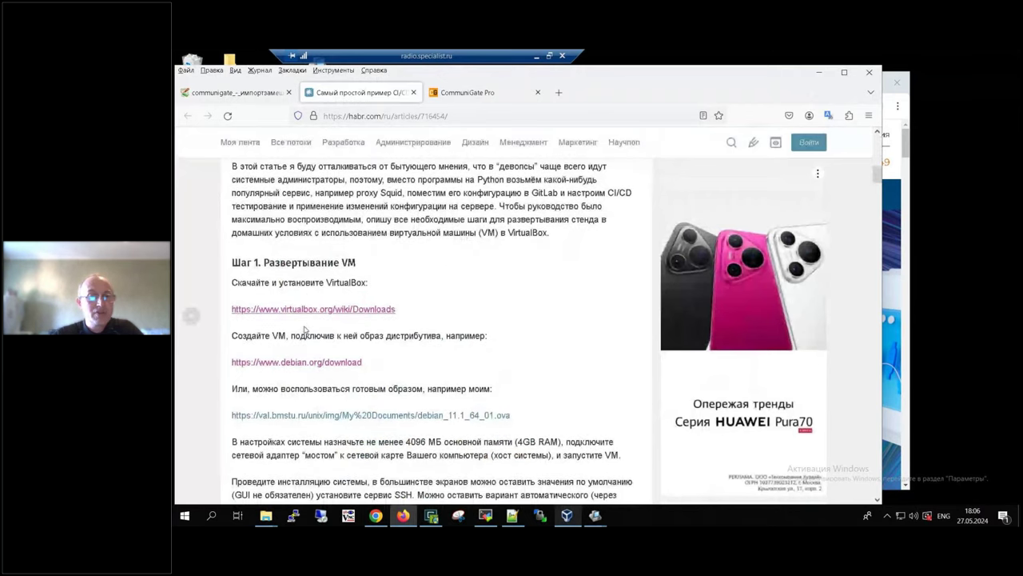
triple_click(404, 309)
scroll(478, 352, down, 3)
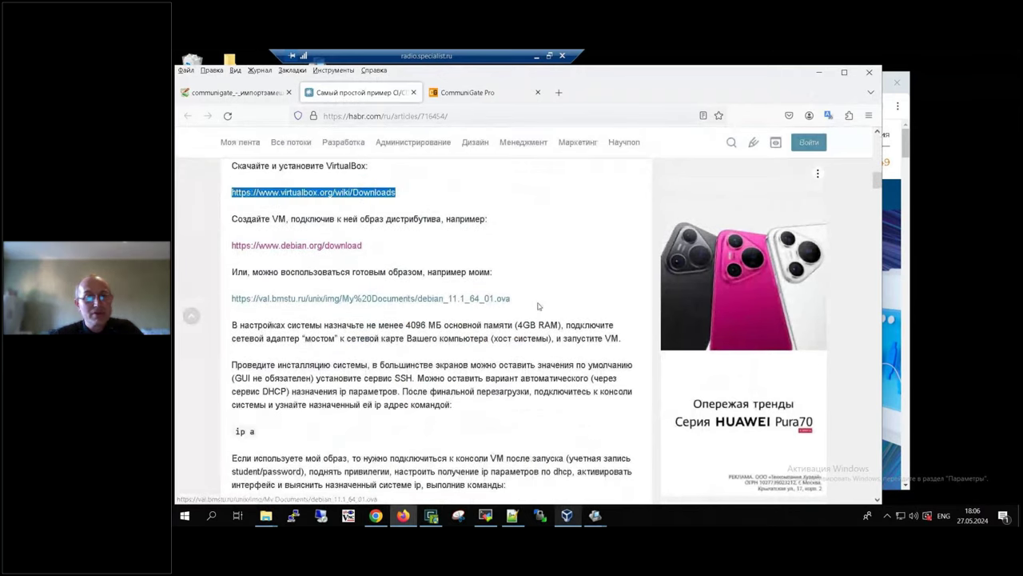
click(497, 302)
drag(511, 300, 231, 299)
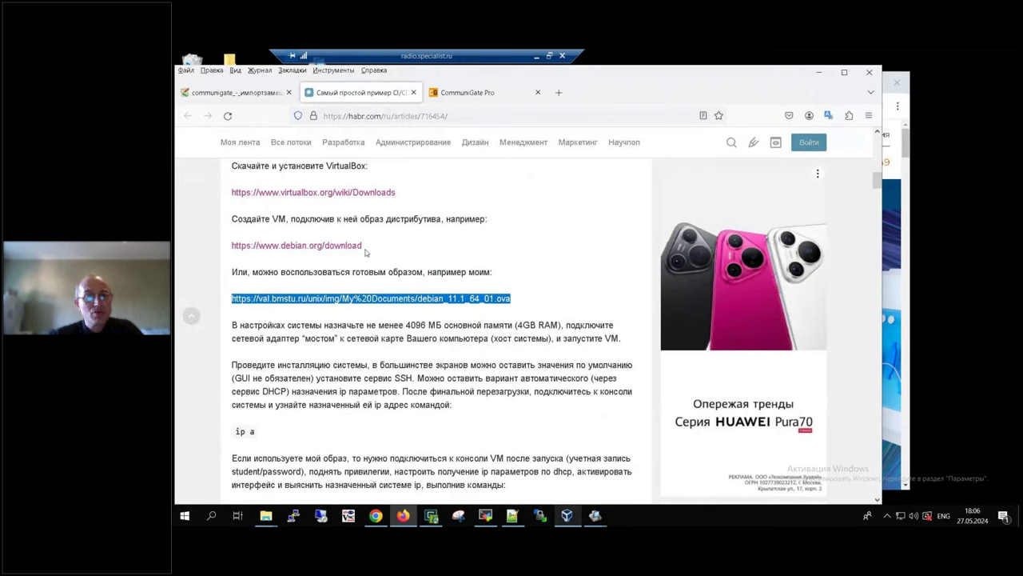
drag(368, 247, 232, 246)
drag(510, 298, 251, 260)
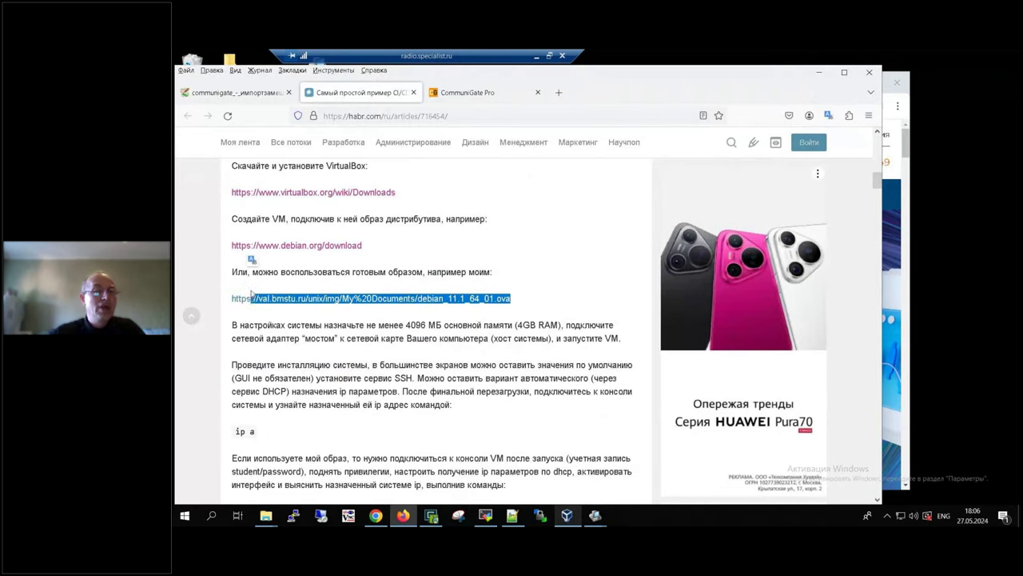
scroll(240, 419, down, 2)
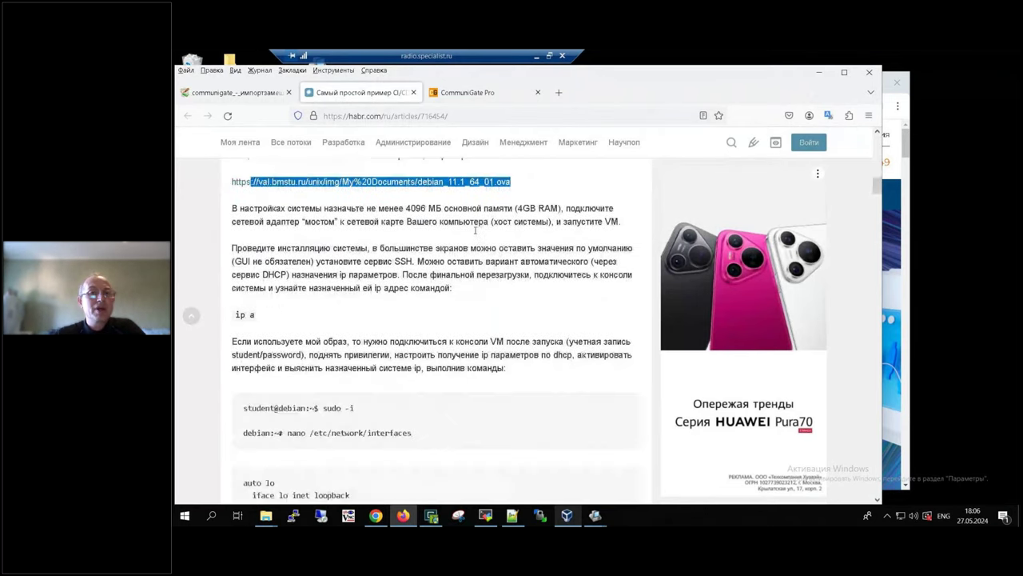
click(413, 92)
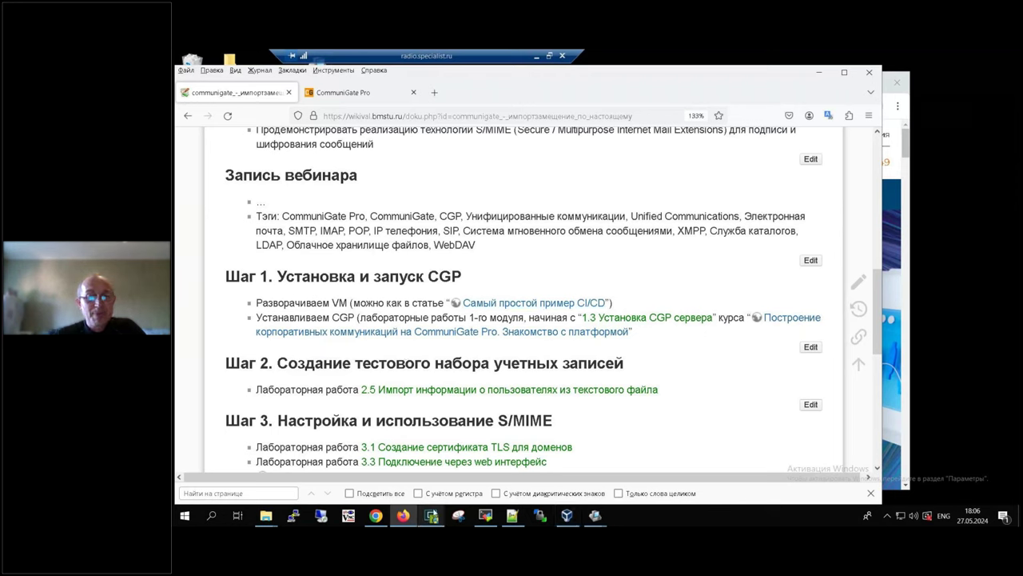
click(568, 516)
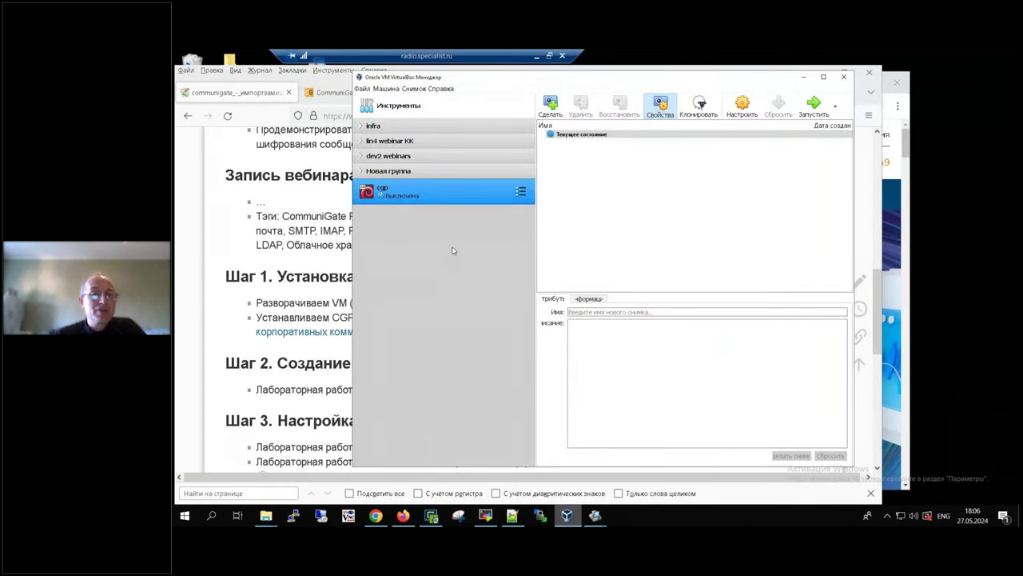
Step: In cgp's Сеть settings, enable adapter 1 bridged to Intel(R) I350 Gigabit Network Connection
click(741, 108)
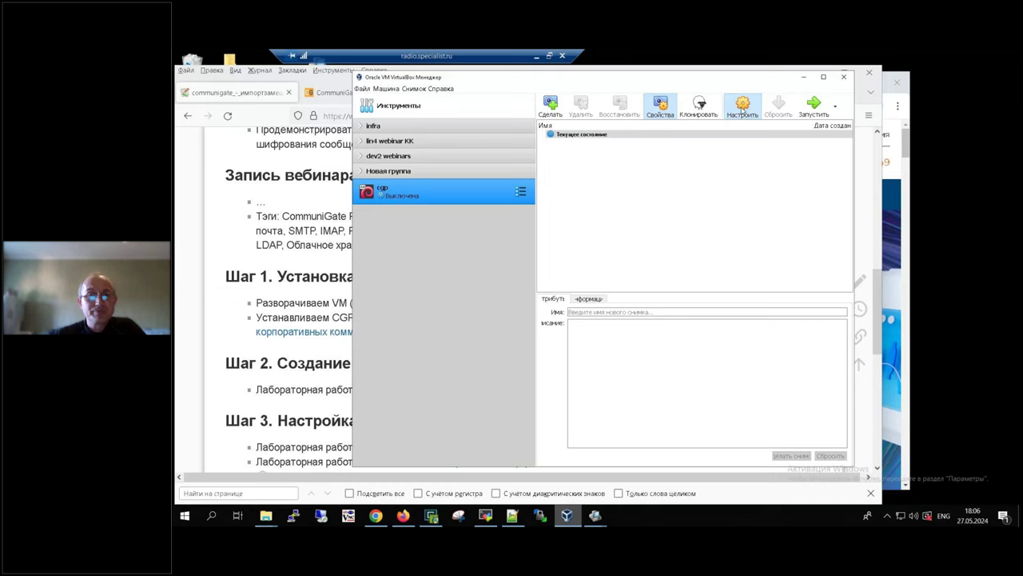
click(440, 242)
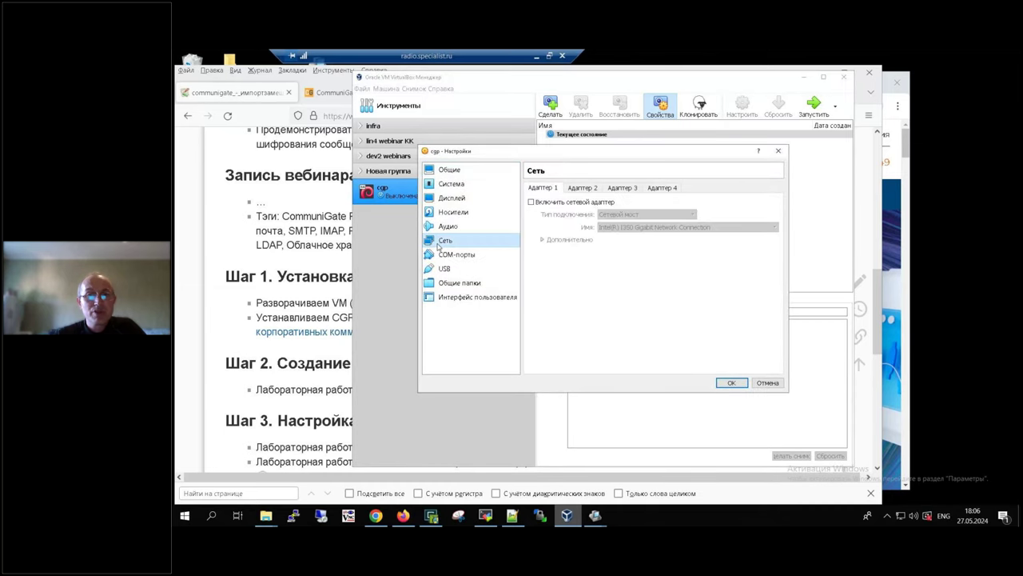
click(531, 202)
click(619, 227)
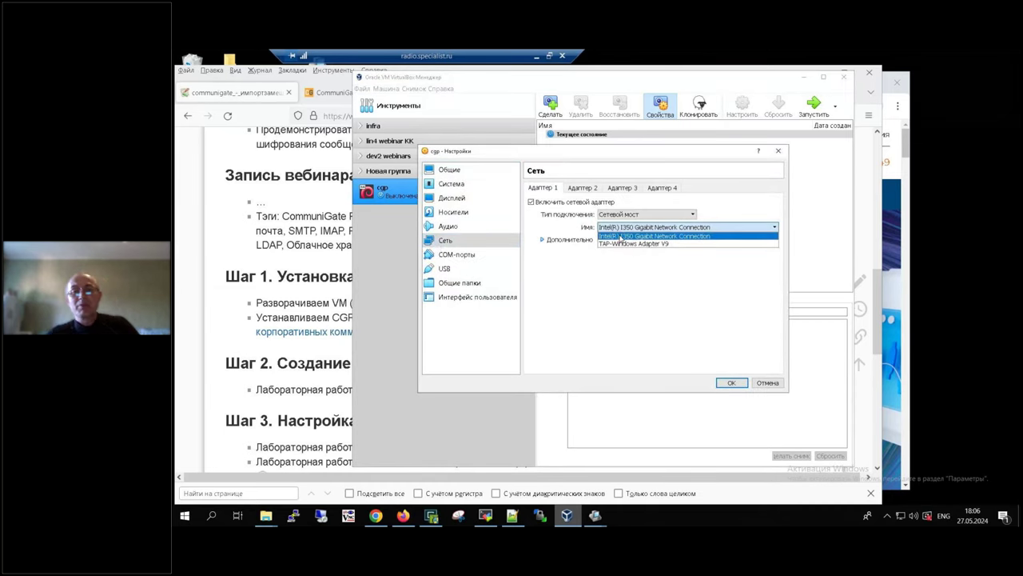
click(620, 237)
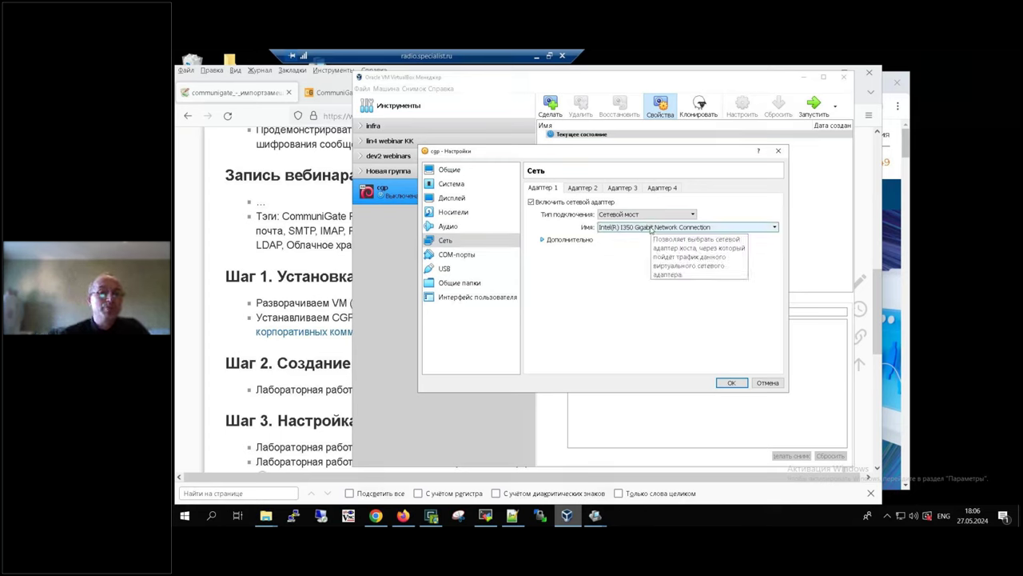
click(730, 382)
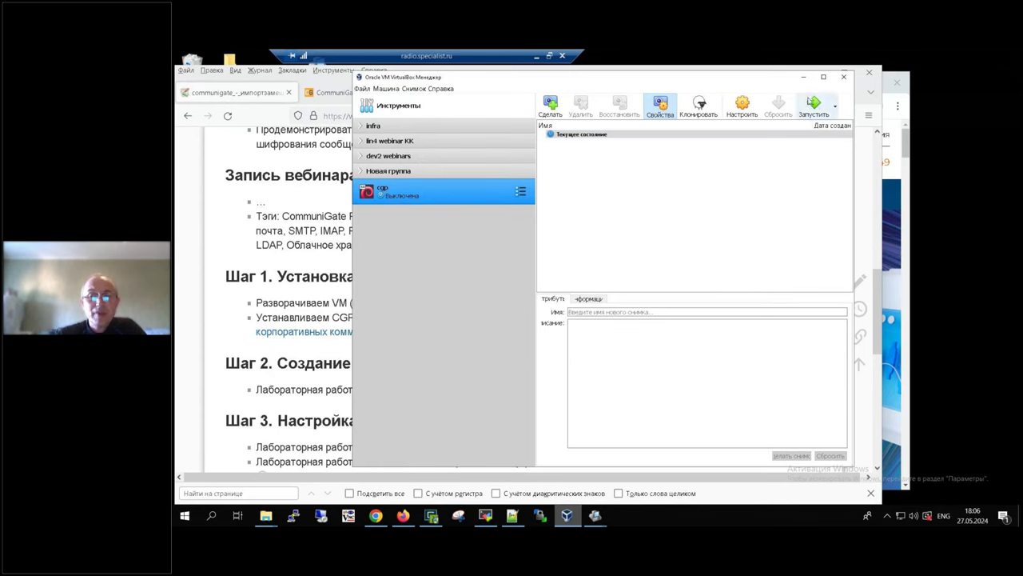
Step: Launch cgp, boot the default GRUB entry, and type root at the Debian login prompt
click(821, 102)
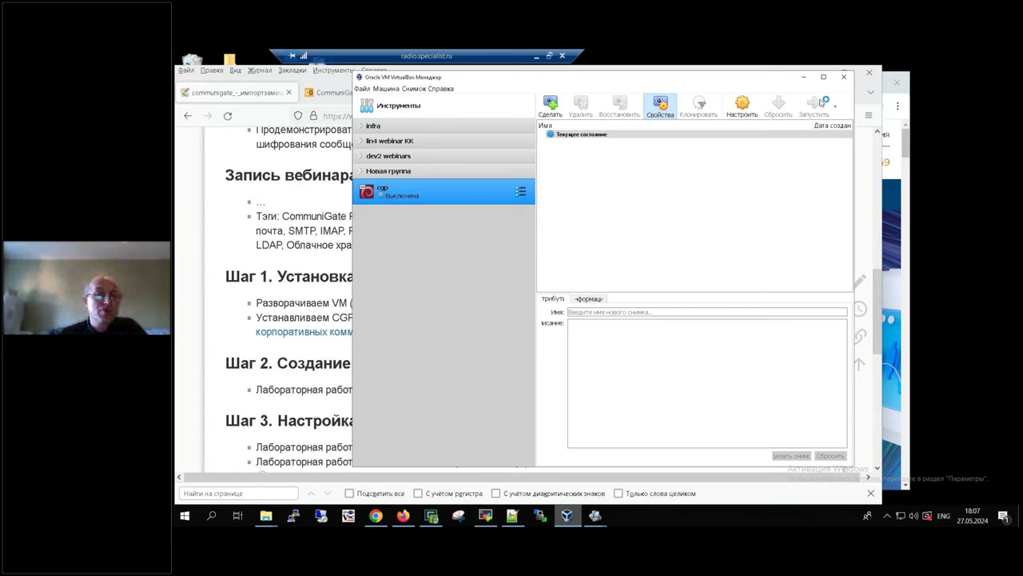
click(269, 356)
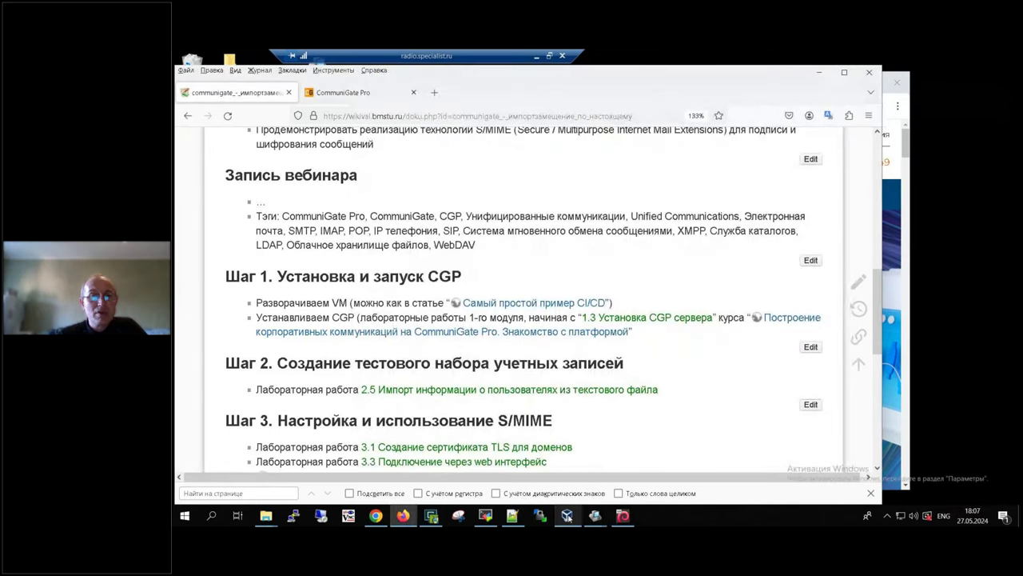
click(567, 516)
double_click(400, 195)
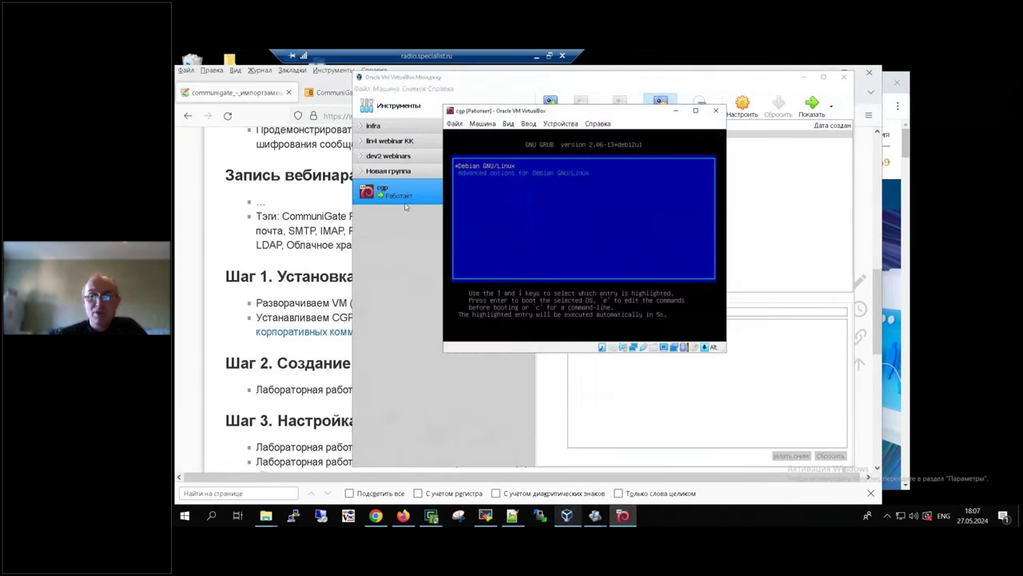
key(Return)
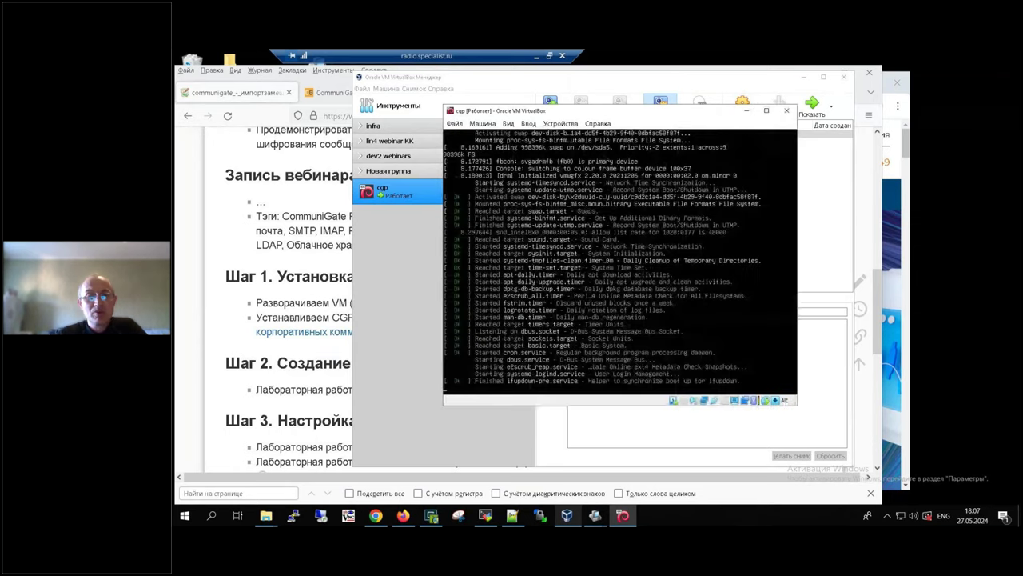
text(root)
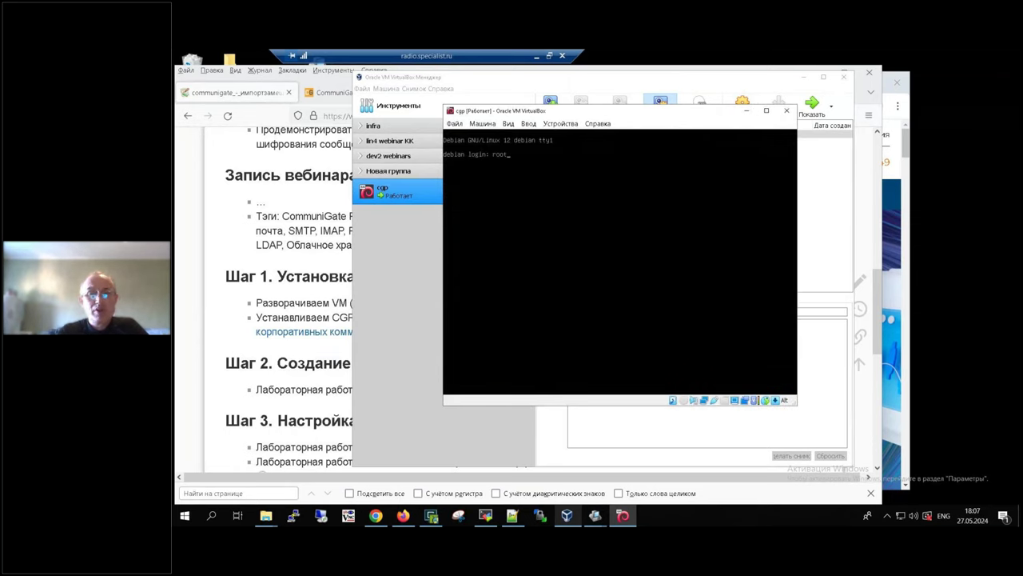
Step: Log in on the cgp console as student with the account password
key(BackSpace)
key(BackSpace)
key(BackSpace)
key(BackSpace)
text(student)
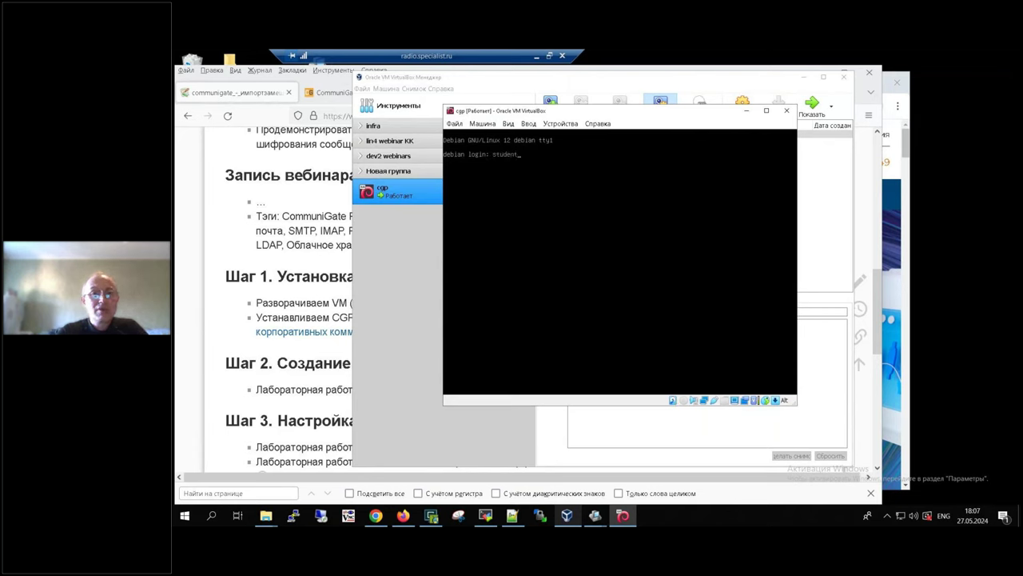
key(Return)
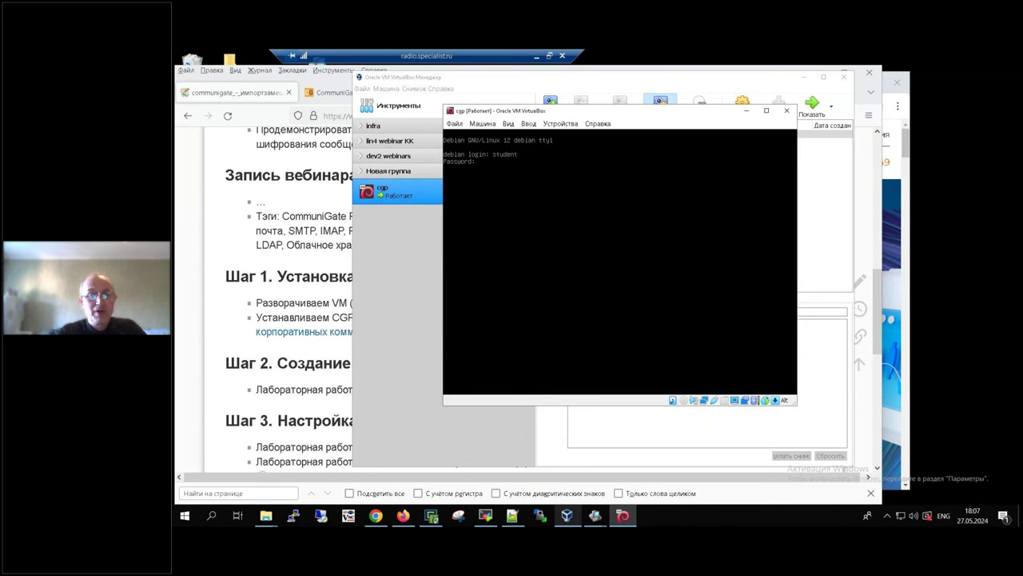
key(Return)
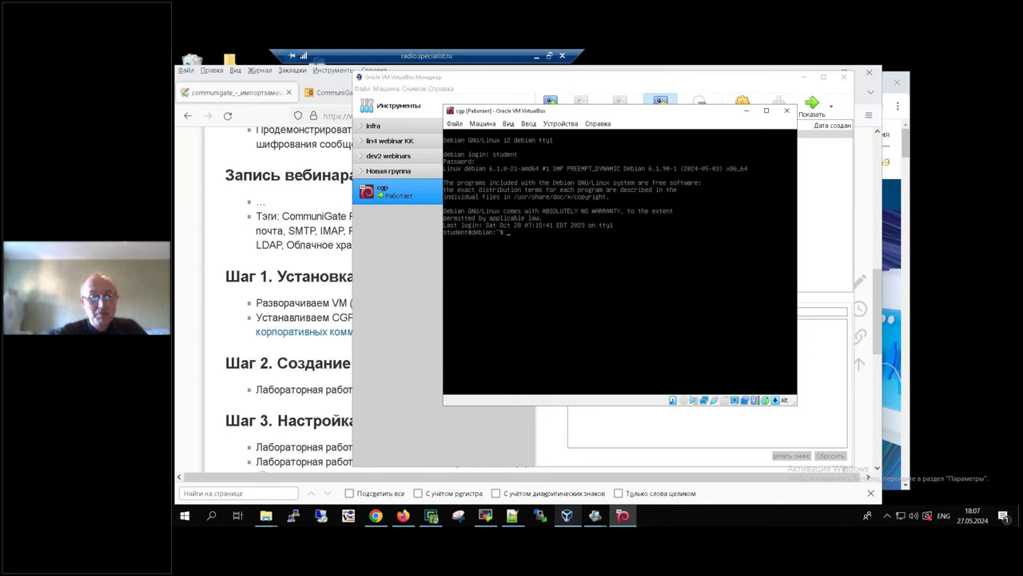
key(Return)
key(Return)
text(password)
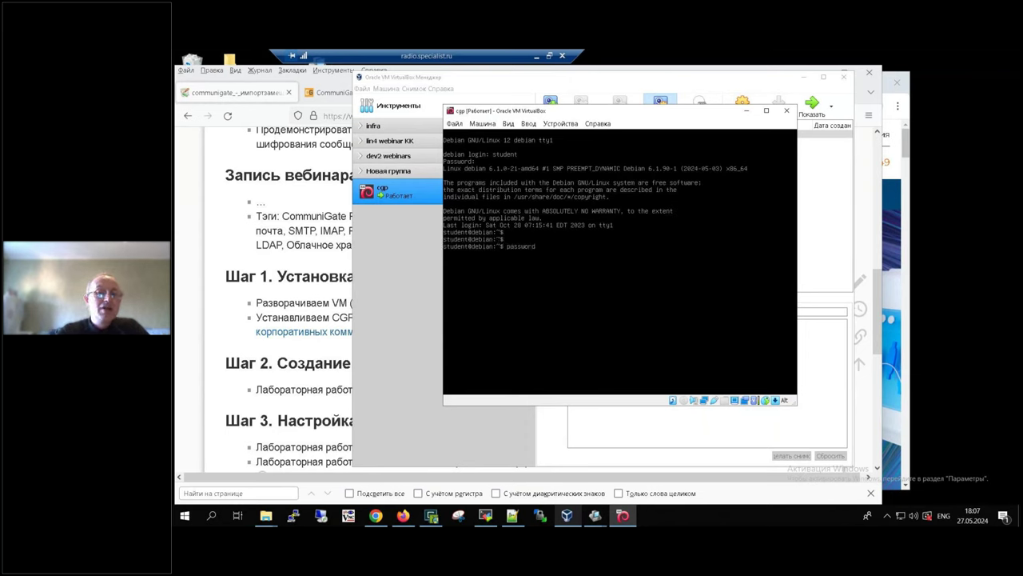
Step: Run ip a to show eth0 at 10.5.12.70/24, then launch a new PuTTY session
key(BackSpace)
key(BackSpace)
key(BackSpace)
key(BackSpace)
key(BackSpace)
key(BackSpace)
key(BackSpace)
key(BackSpace)
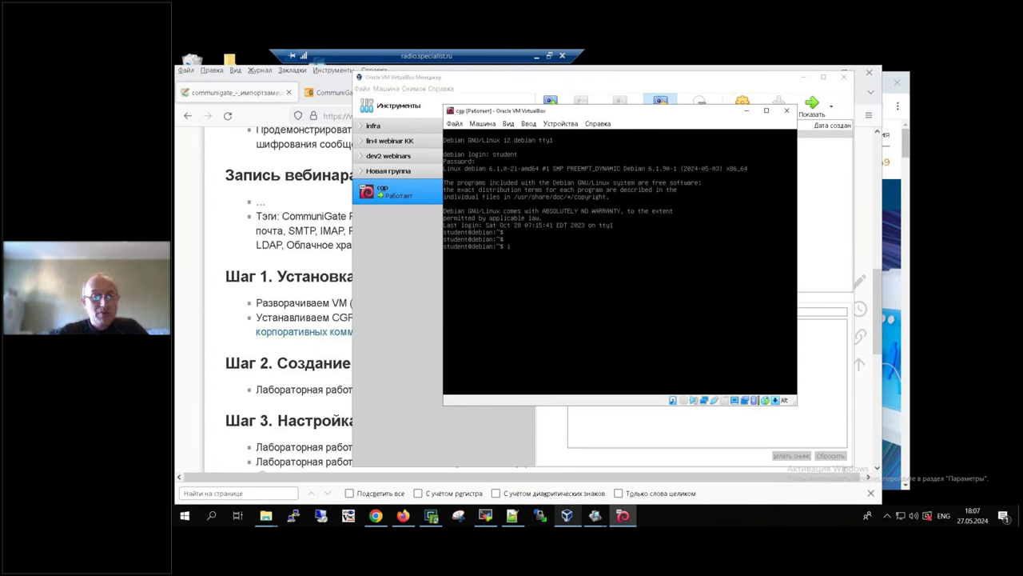
text(ip a)
key(Return)
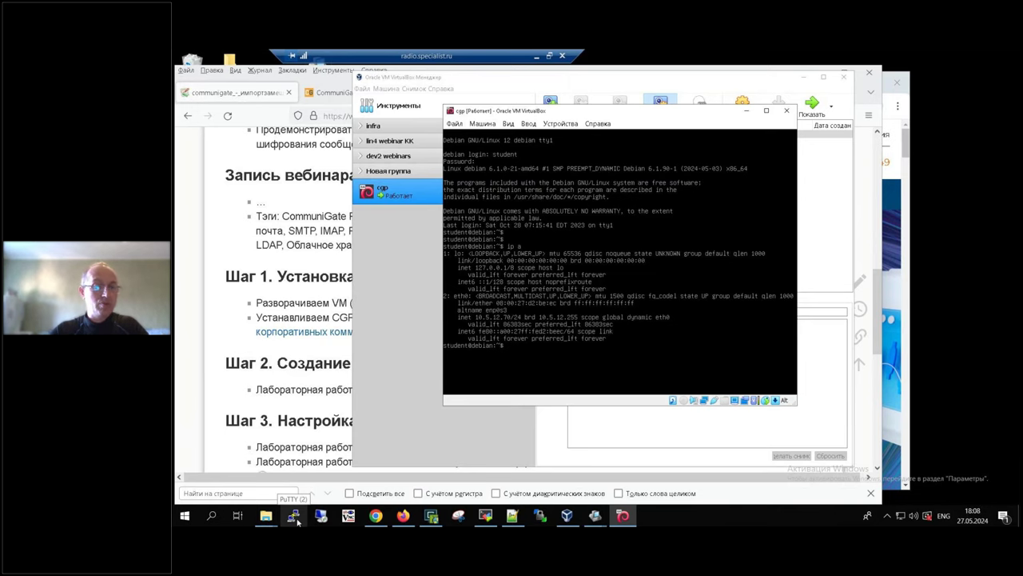
right_click(296, 517)
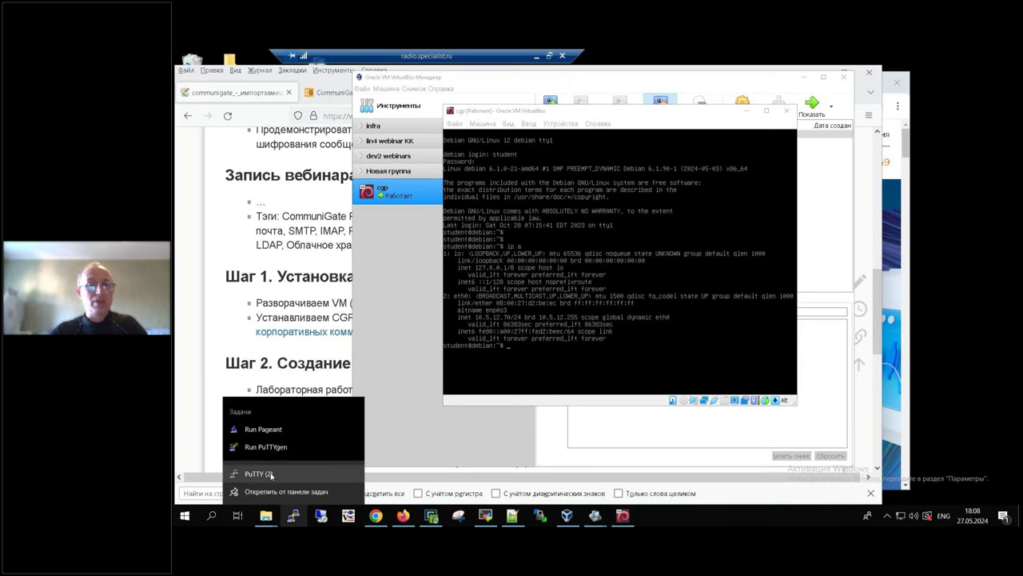
click(271, 474)
Step: Save a PuTTY session named cgp with host 10.5.12.70
drag(608, 179, 367, 151)
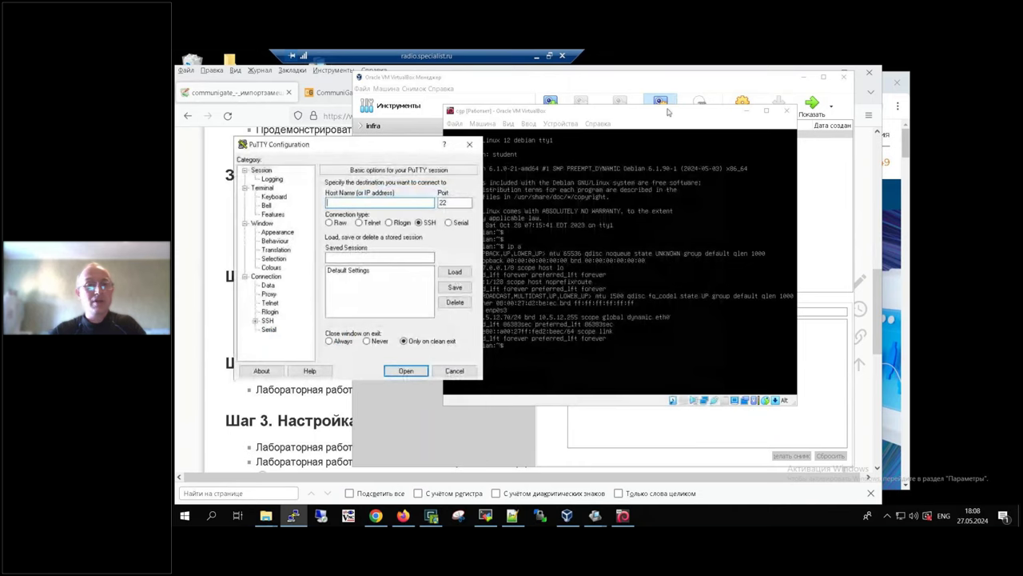
drag(668, 112, 776, 121)
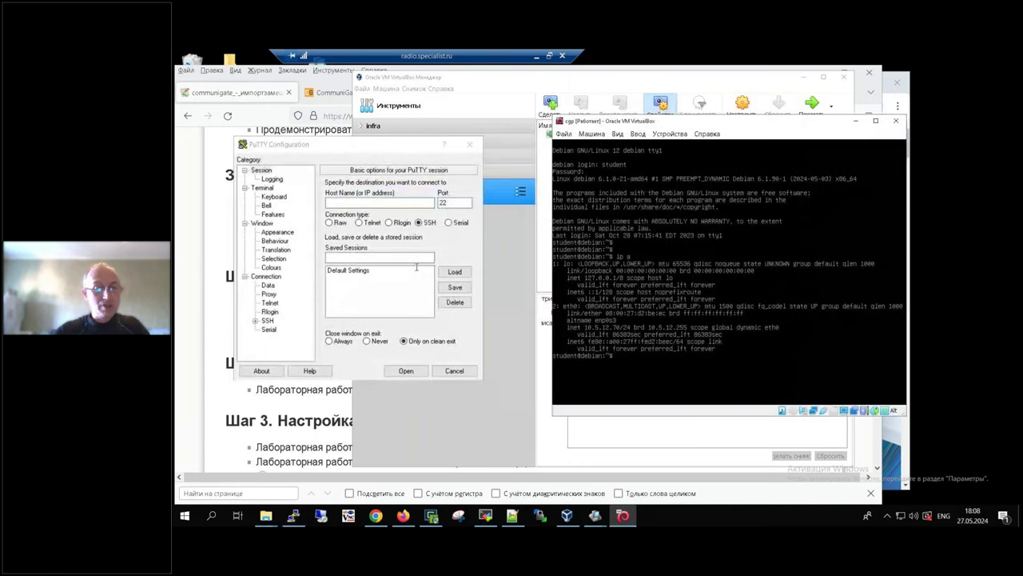
click(366, 204)
text(10.5.12)
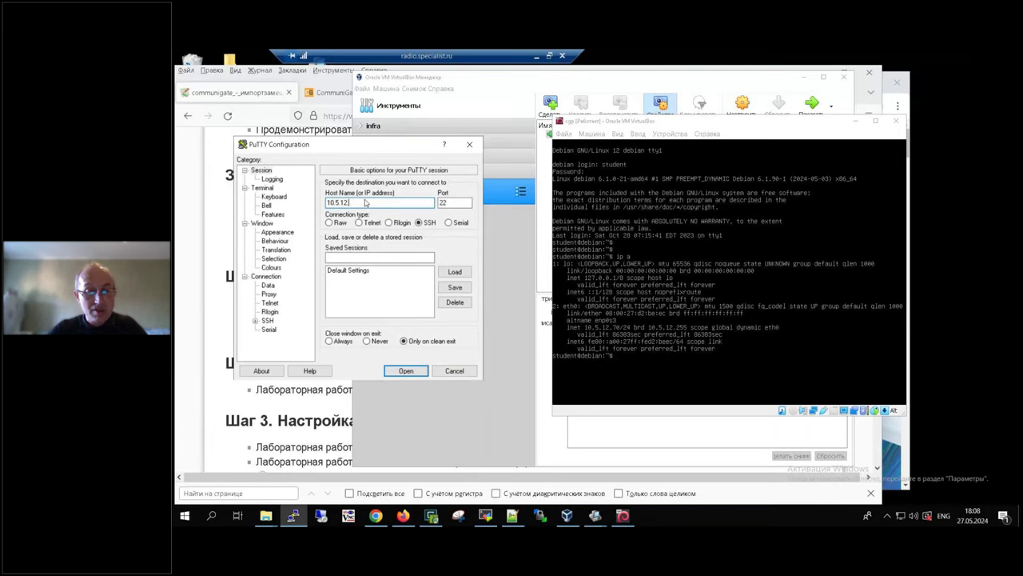
text(.70)
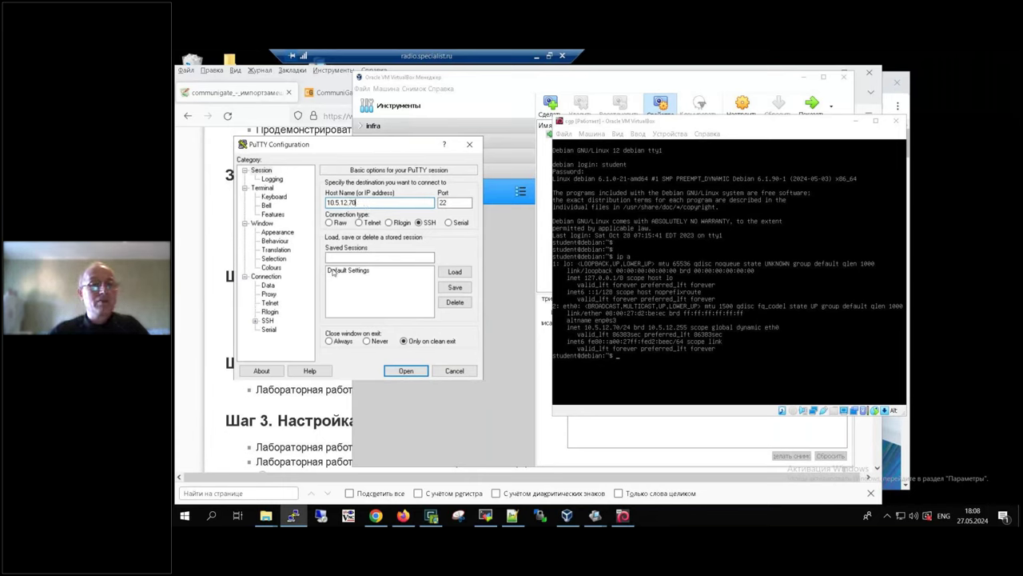
click(385, 258)
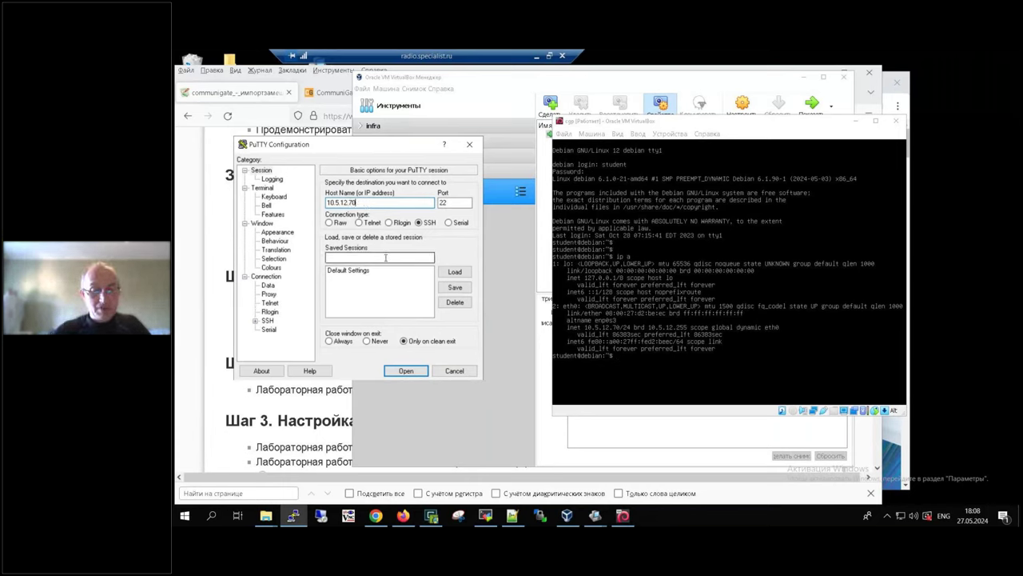
text(cgp)
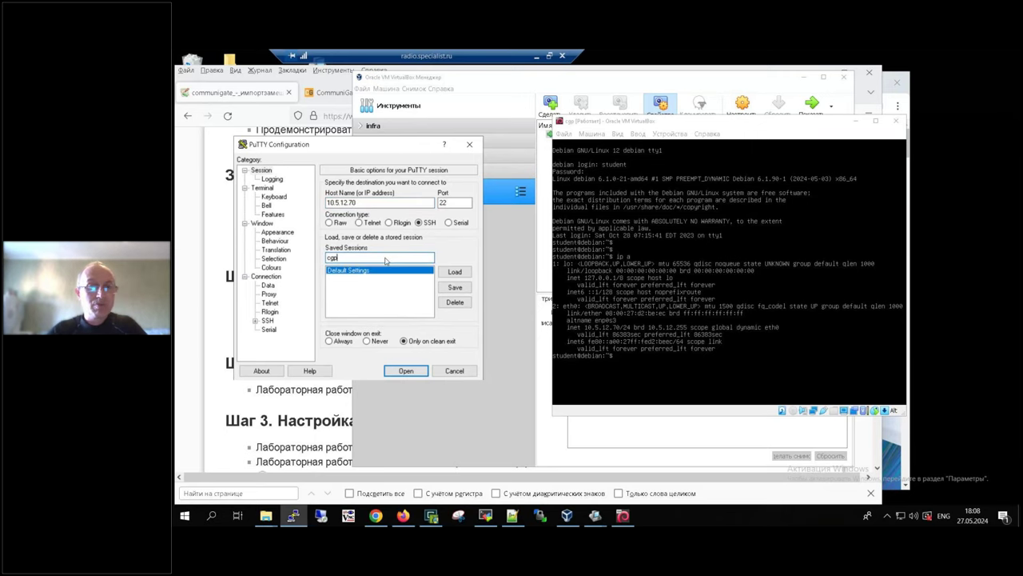
click(455, 287)
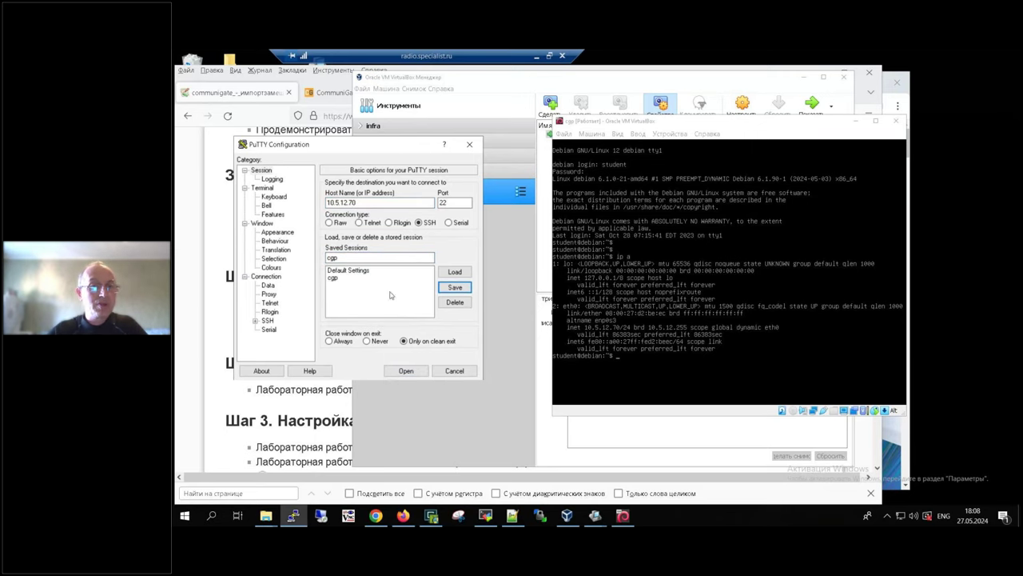
Step: Open the cgp SSH connection and log in as student, reaching the password prompt
double_click(336, 277)
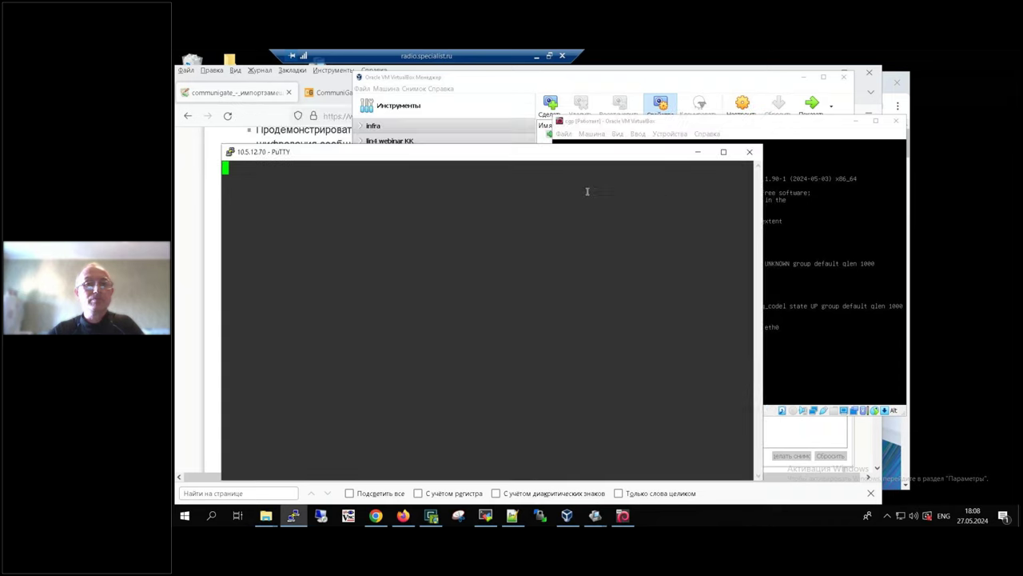
click(652, 120)
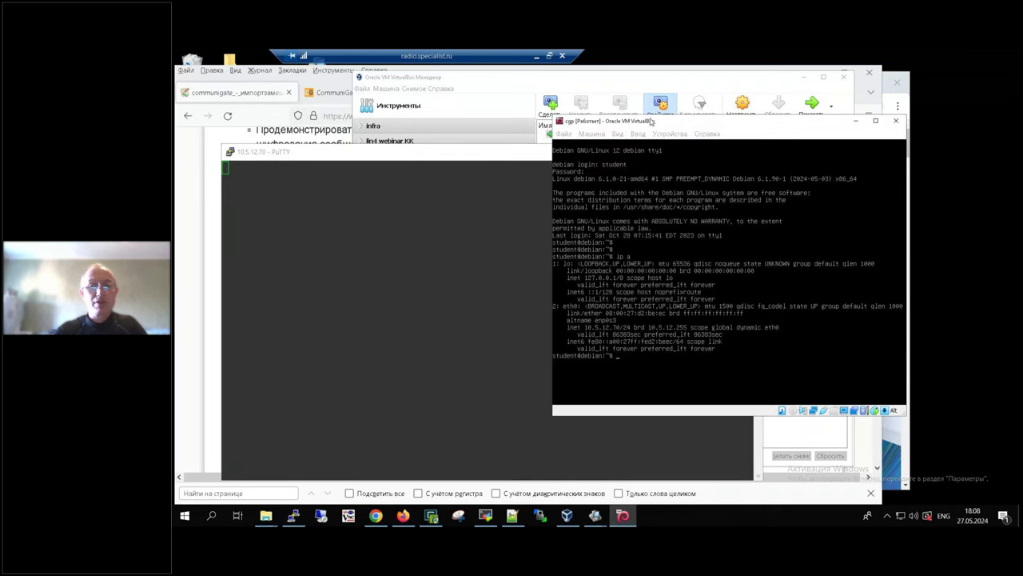
text(ping)
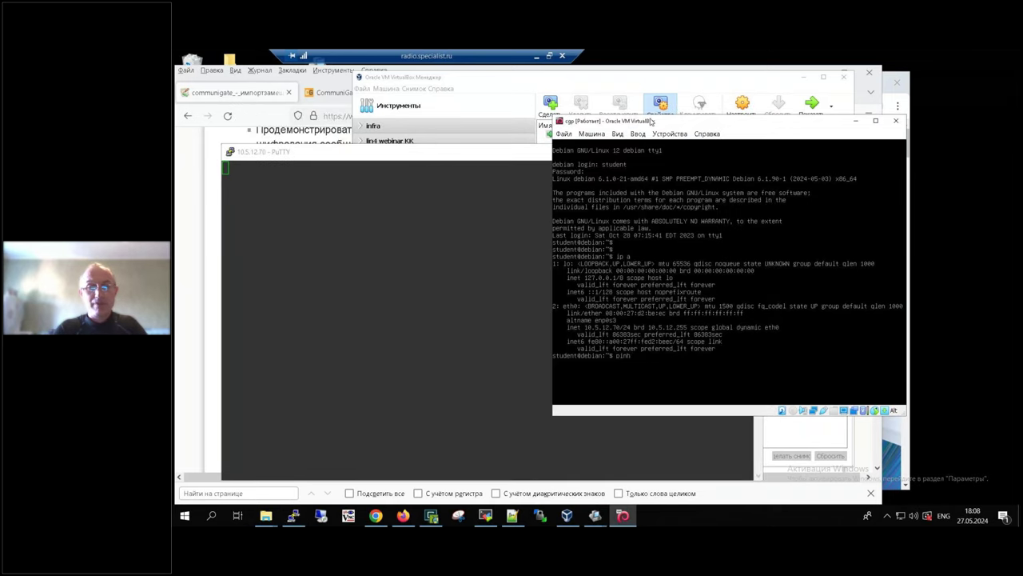
key(BackSpace)
key(BackSpace)
key(BackSpace)
key(BackSpace)
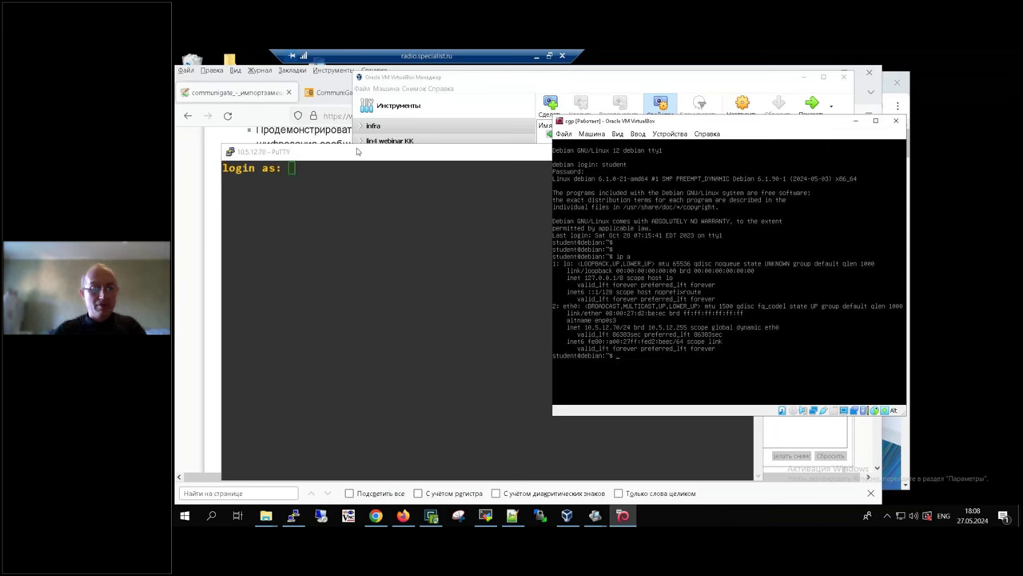
click(357, 151)
text(student)
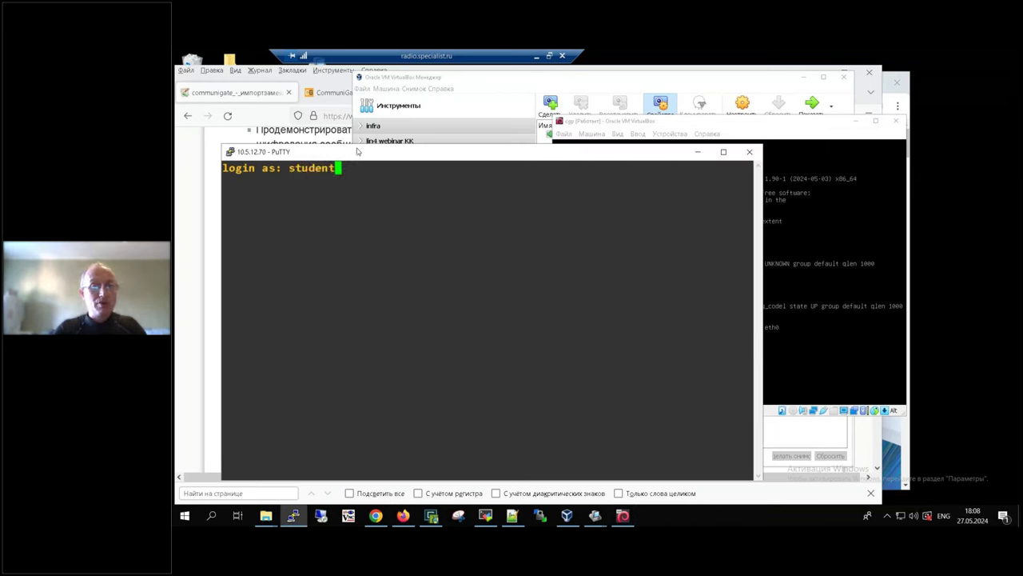
key(Return)
key(Return)
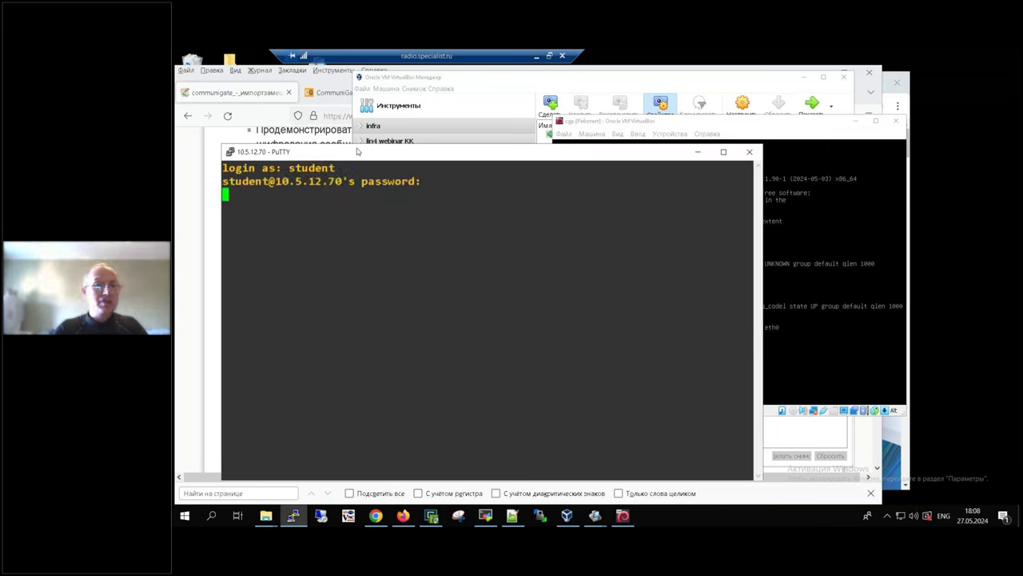
Step: Get a root shell on the Debian server with sudo -i and the user's password, then return to the download page
text(s)
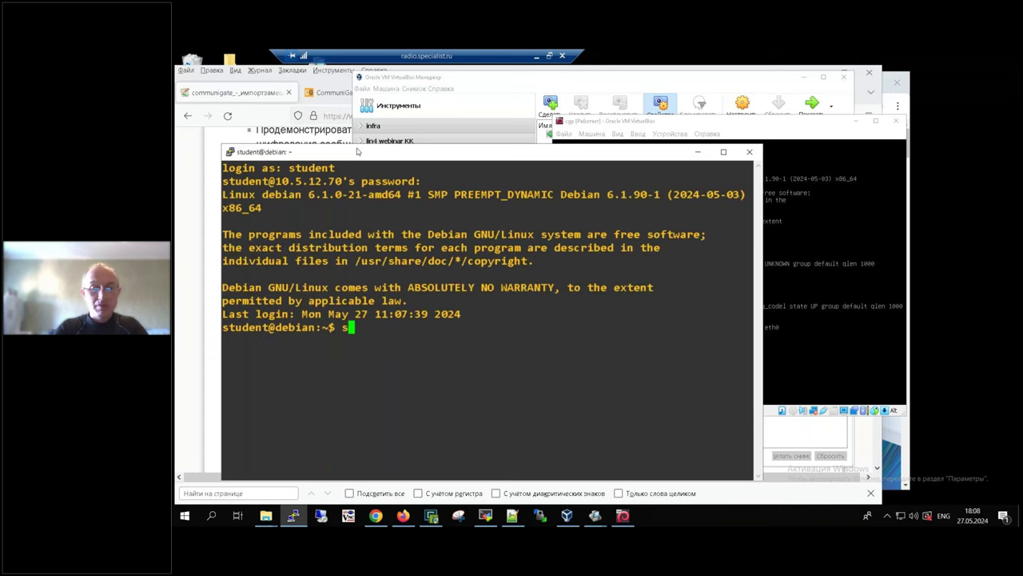
text(udo -i)
key(Return)
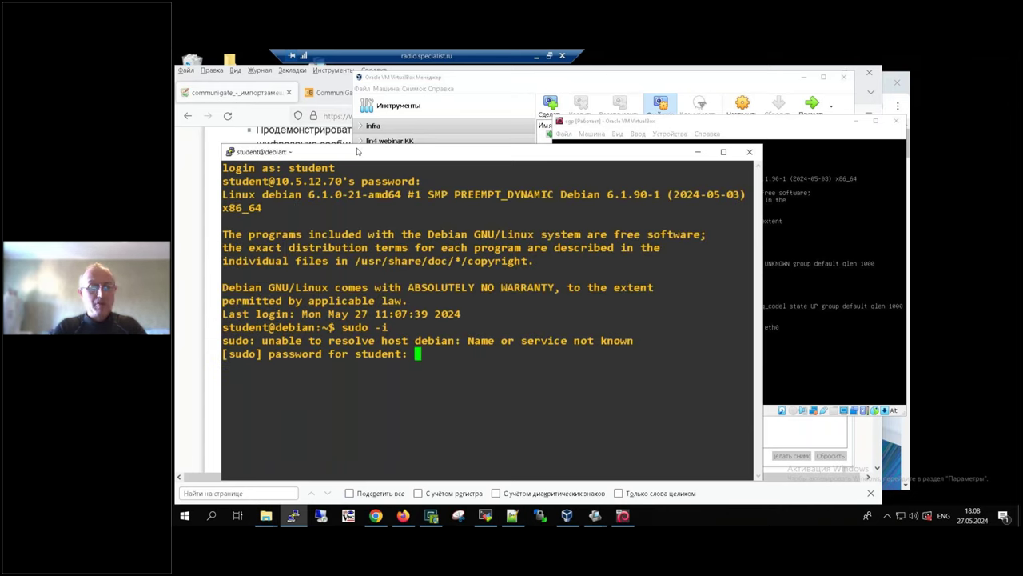
key(Return)
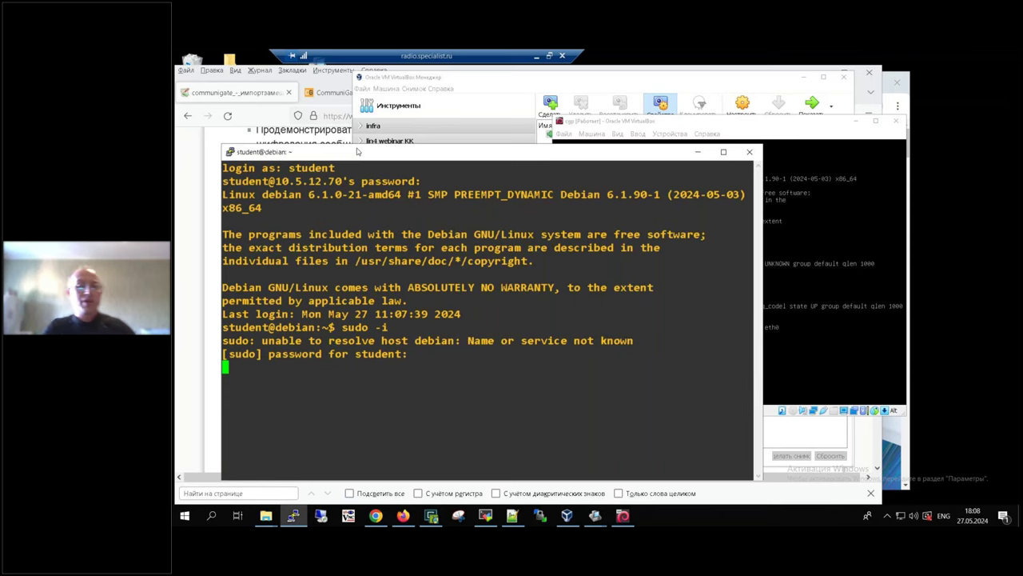
key(Return)
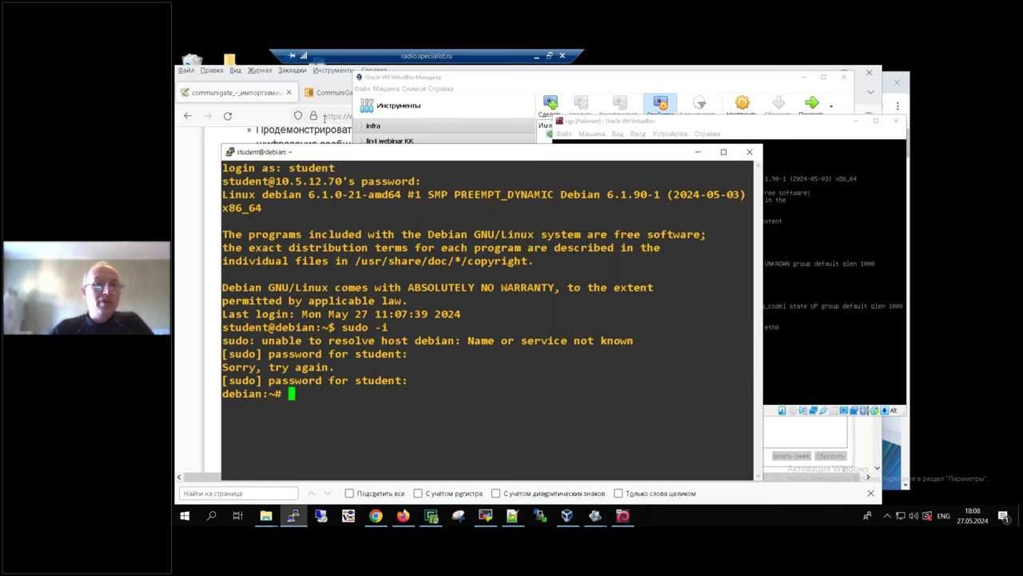
click(331, 93)
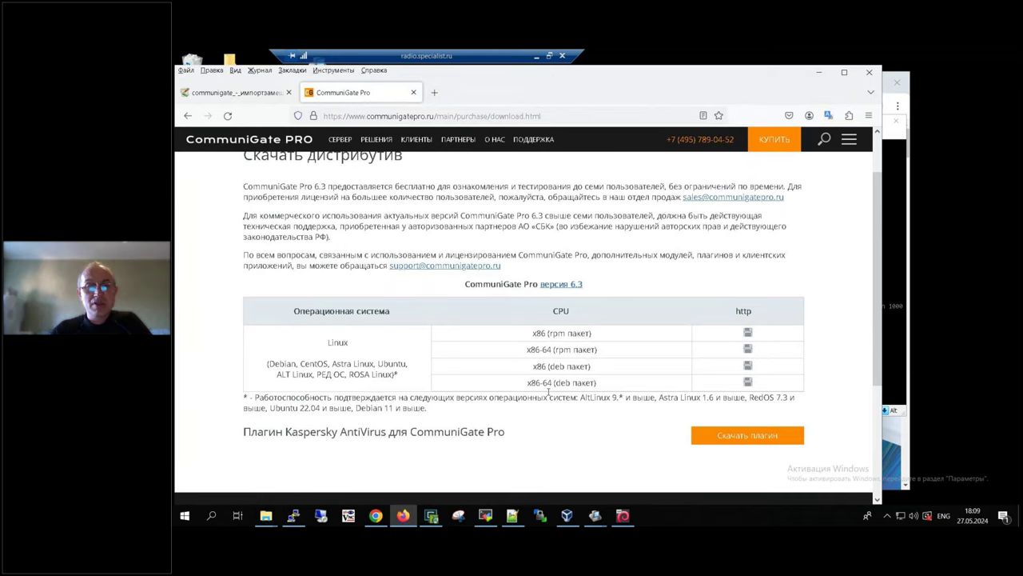
Step: Copy the x86-64 deb link and download CGatePro-Linux_6.3-35_amd64.deb onto the server with wget
drag(555, 382, 574, 383)
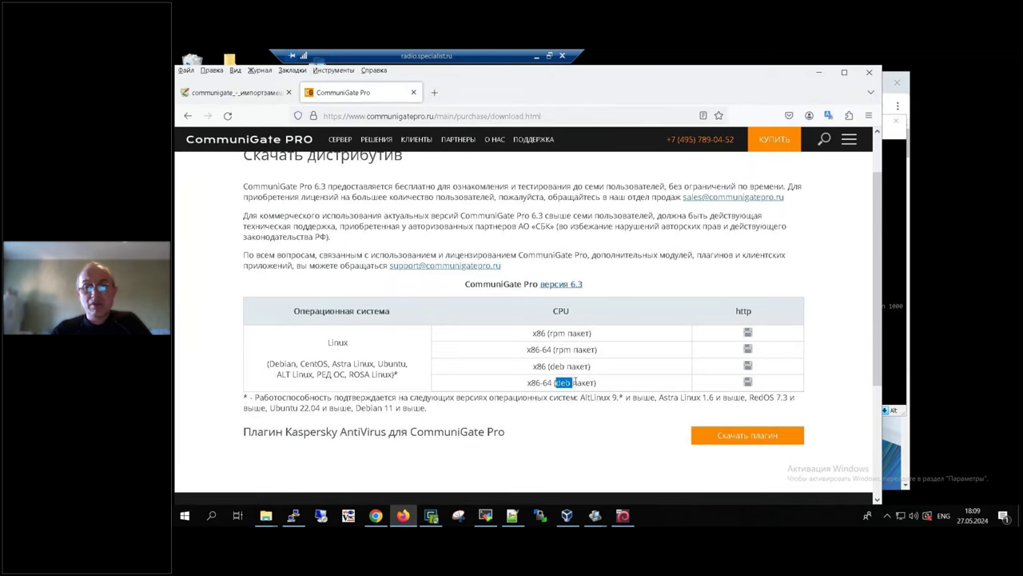
right_click(749, 383)
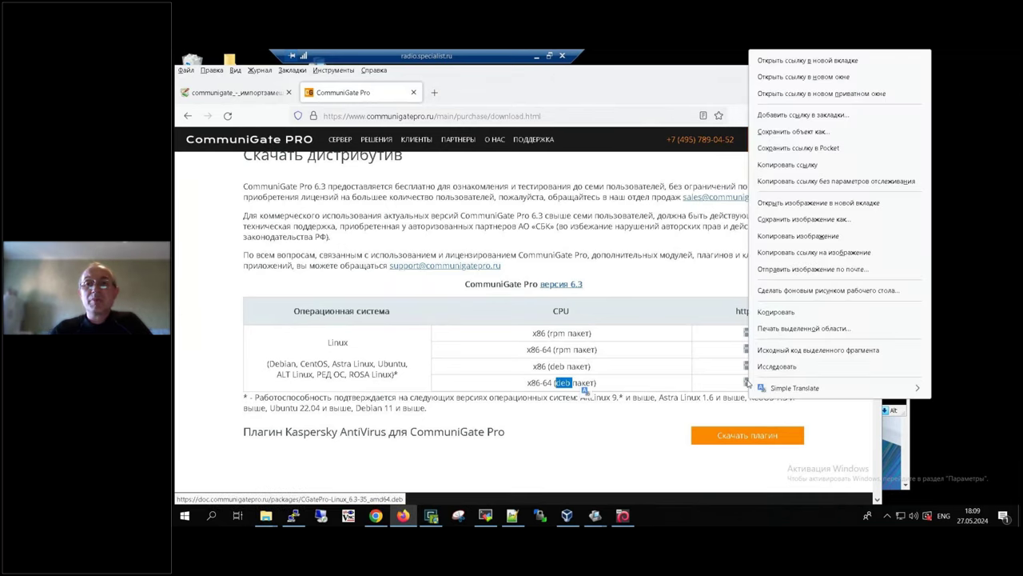
click(794, 165)
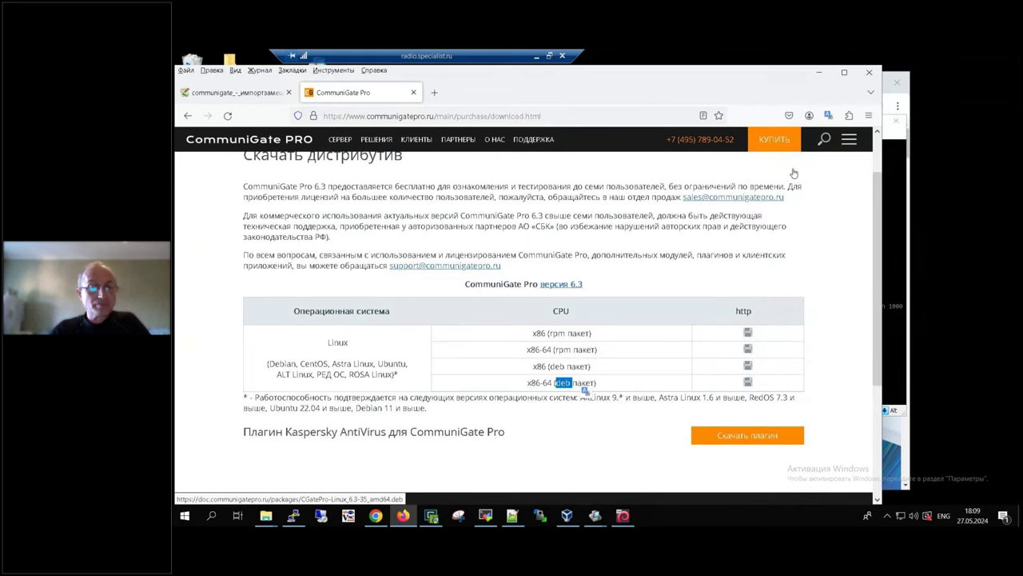
key(alt+Tab)
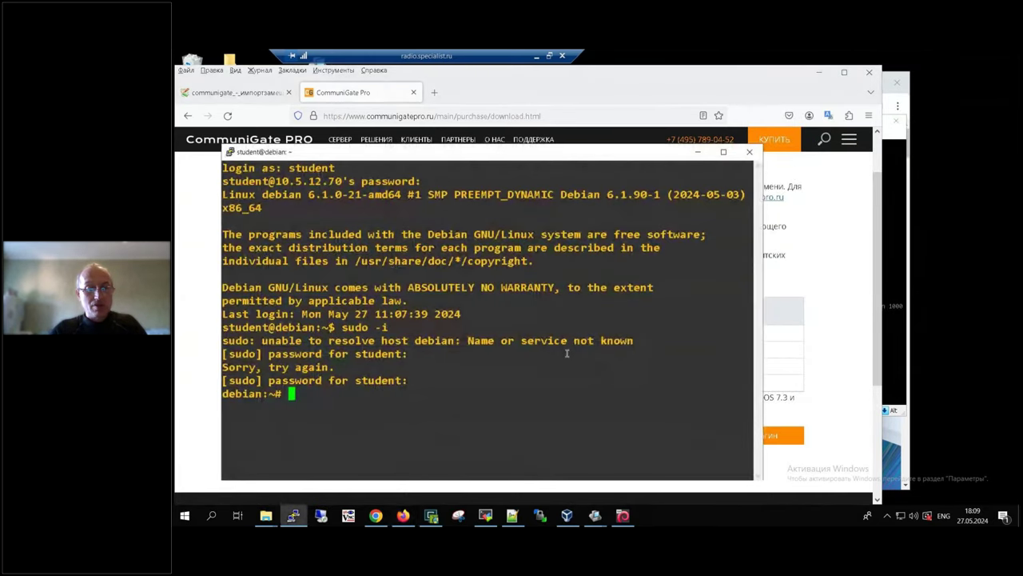
text(wget)
right_click(567, 352)
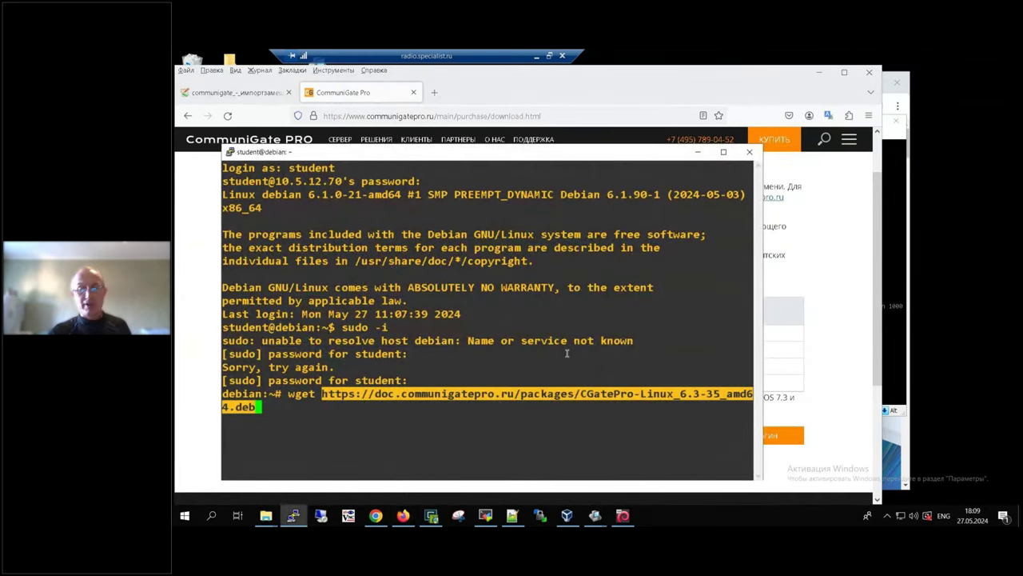
key(Return)
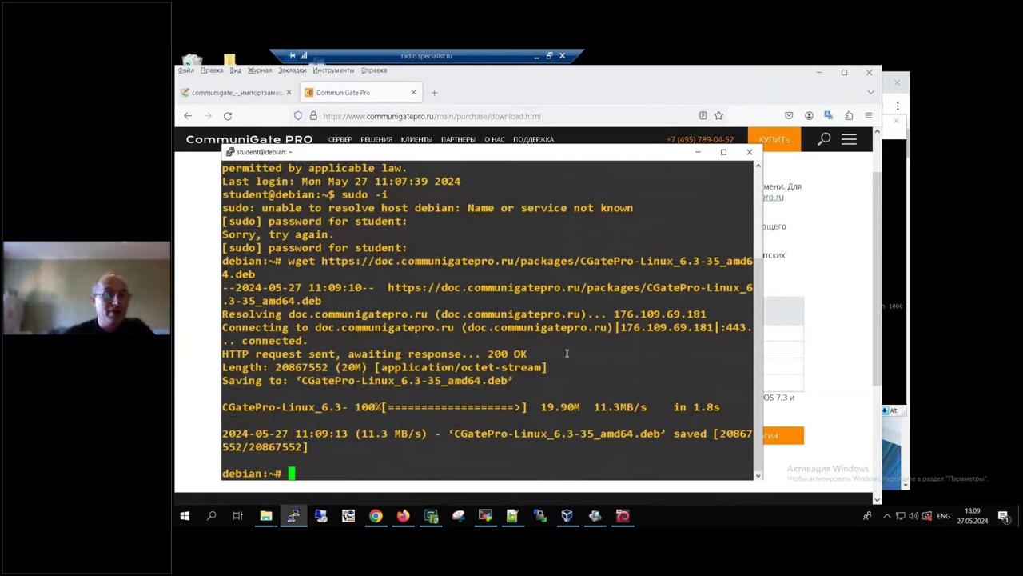
text(ls -lh)
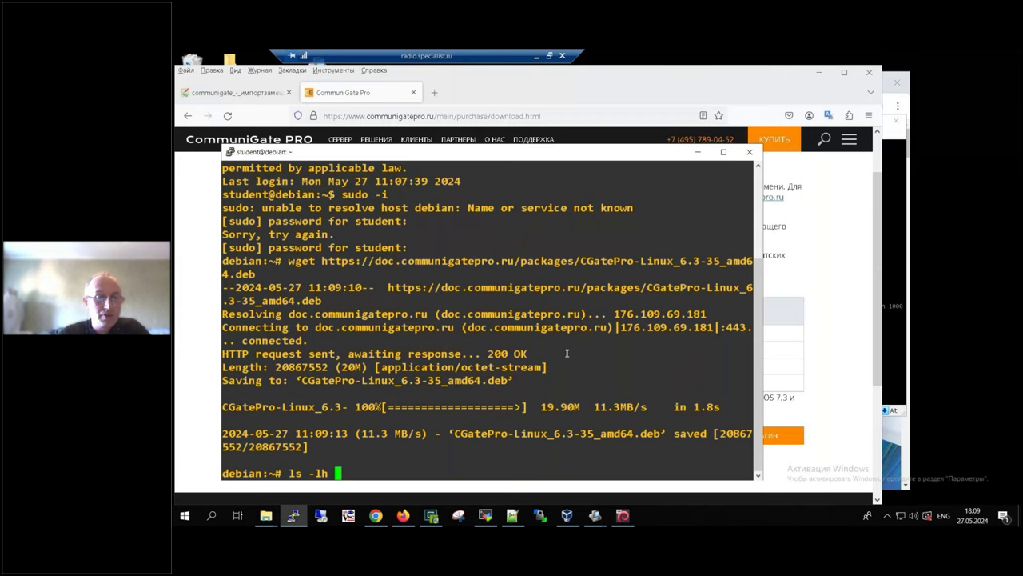
Step: List files to confirm the 20M package, then install CGatePro-Linux_6.3-35_amd64.deb with dpkg -i
key(Return)
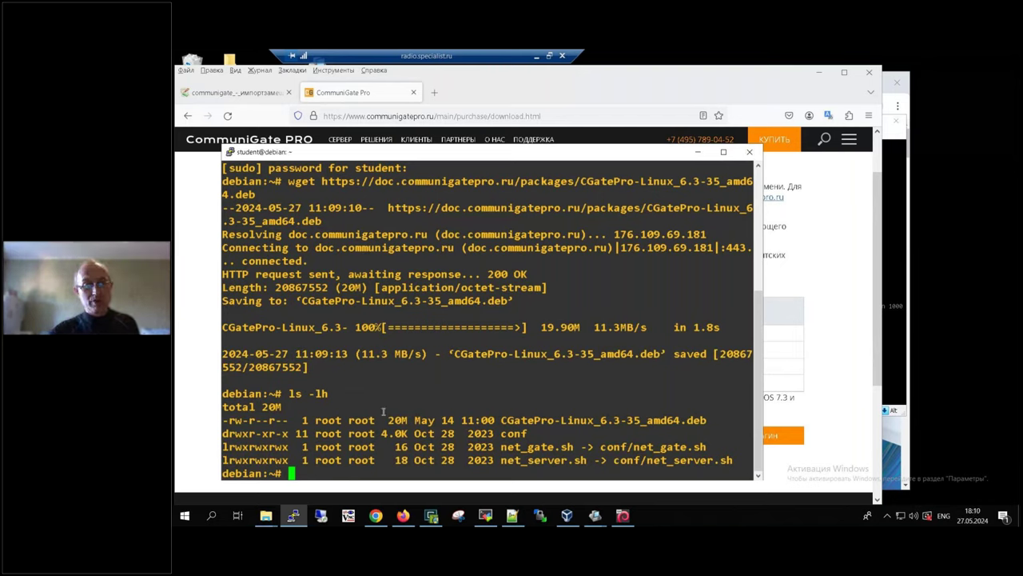
drag(387, 420, 407, 421)
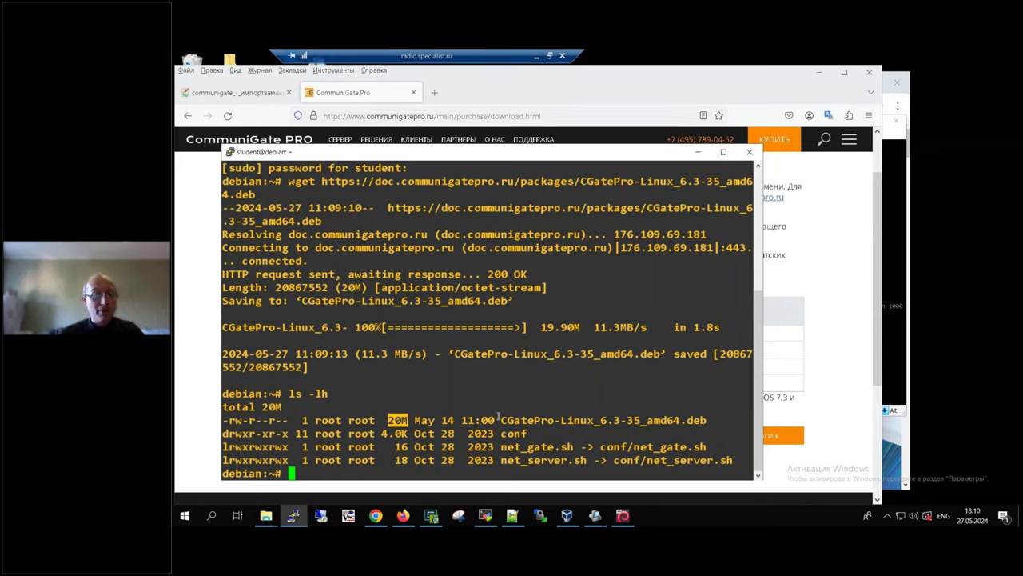
text(dpkg)
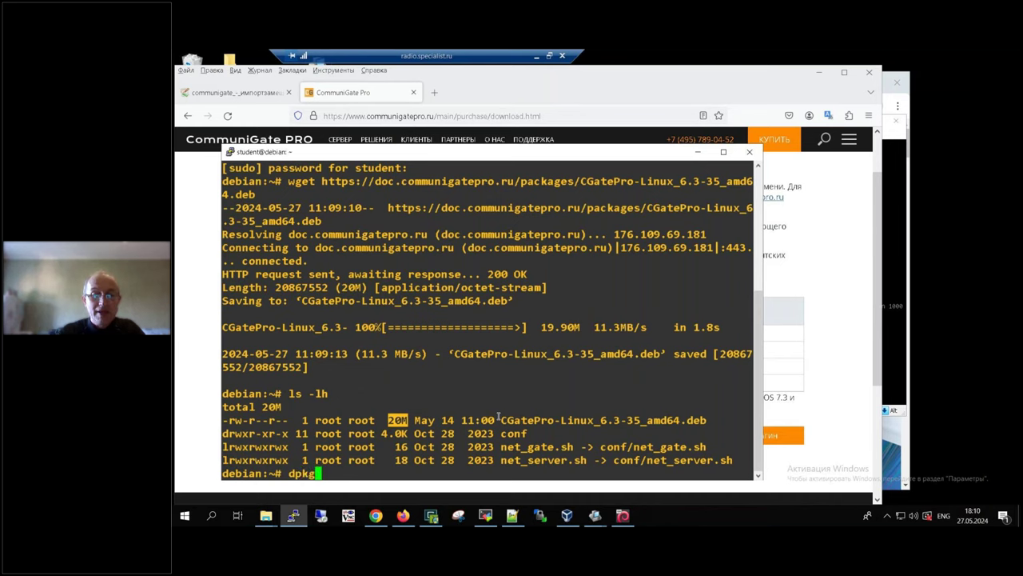
text( -i)
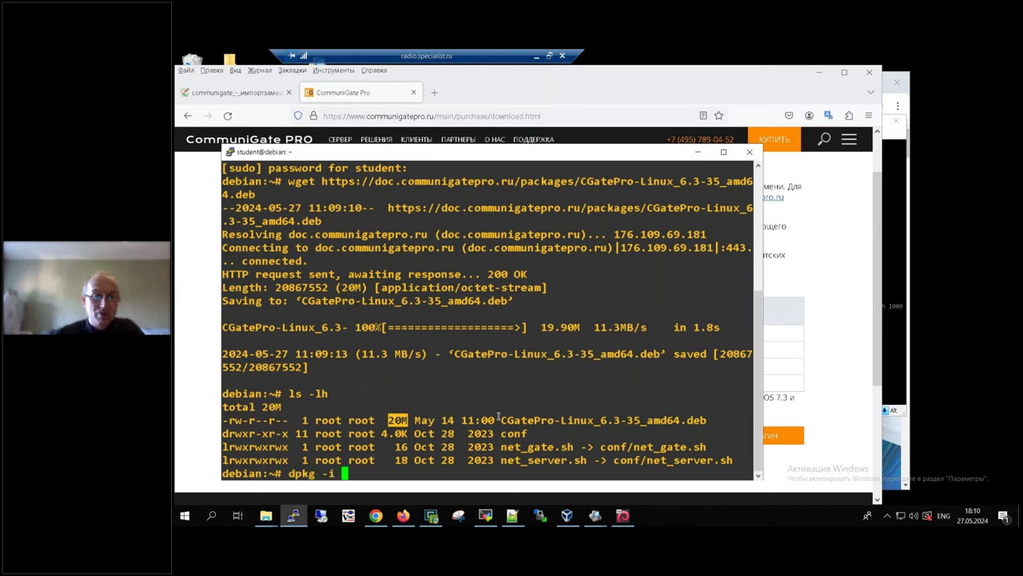
drag(501, 420, 703, 421)
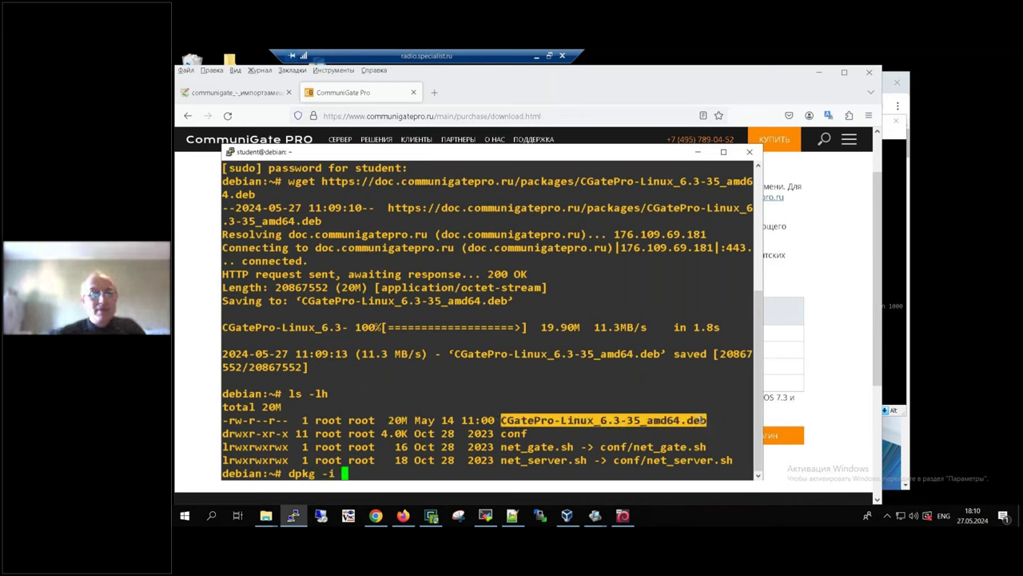
right_click(671, 359)
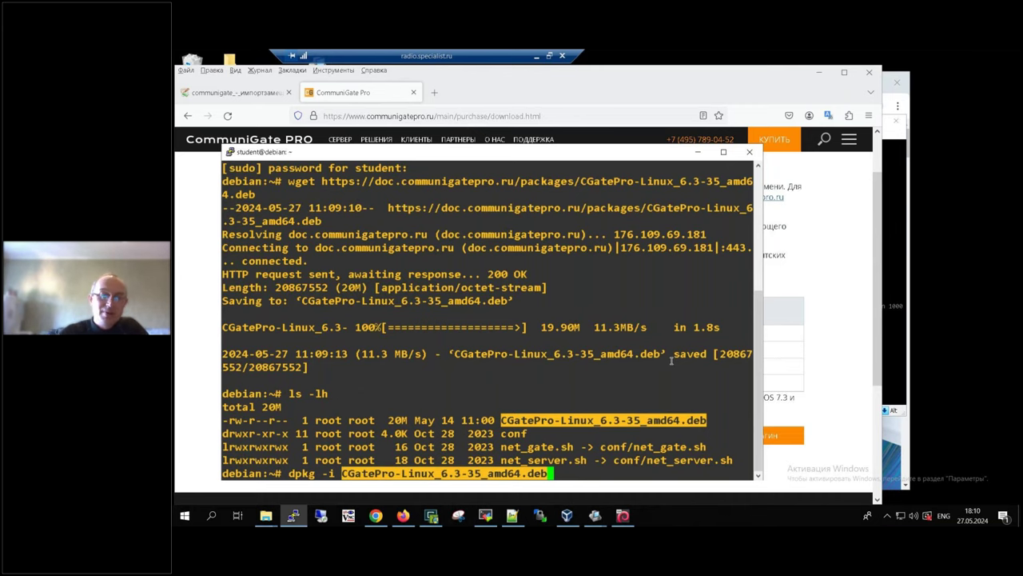
key(Return)
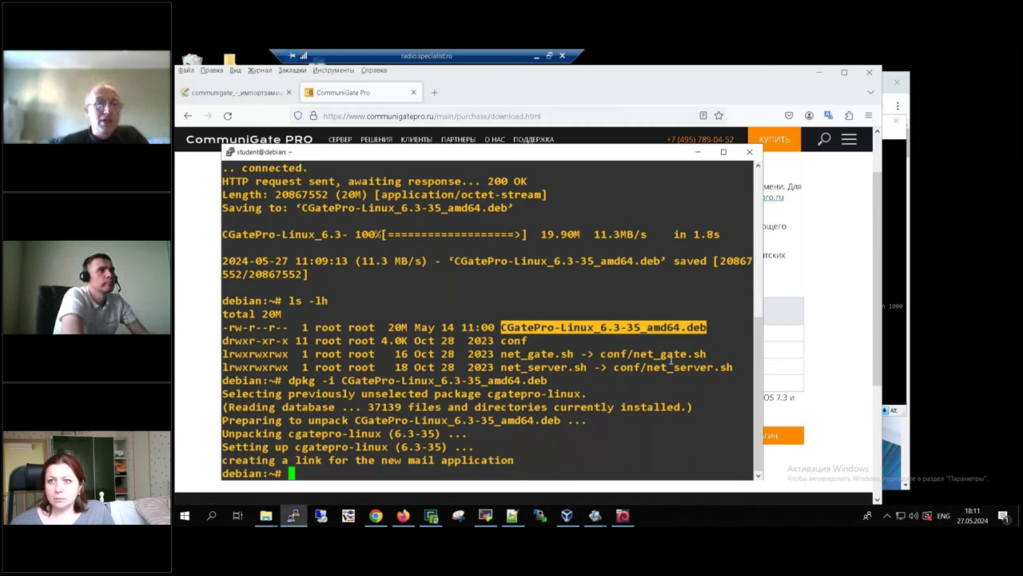
Step: Copy 'service CommuniGate start' from the wiki's install instructions and run it in PuTTY
click(258, 93)
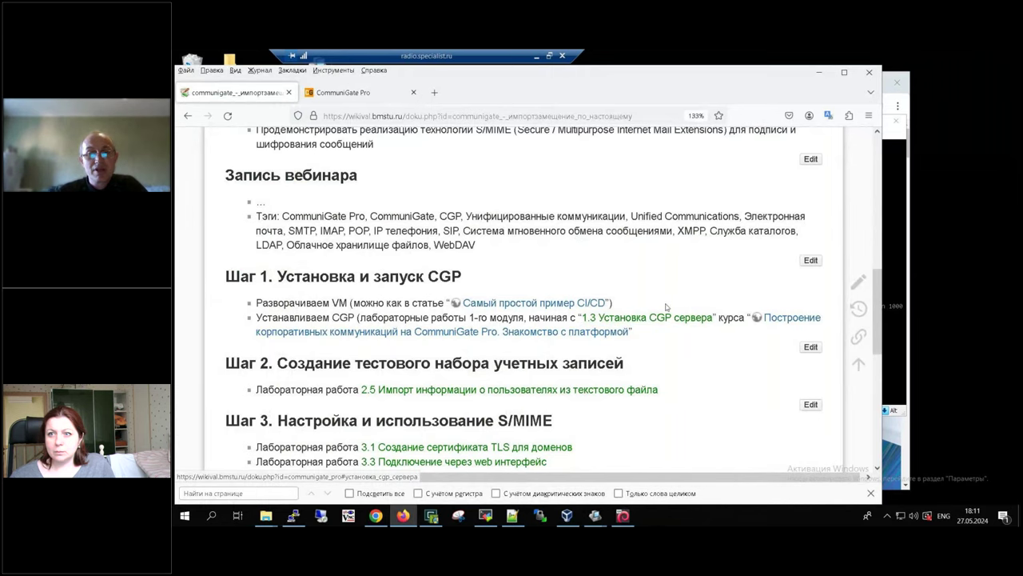
right_click(664, 318)
click(695, 327)
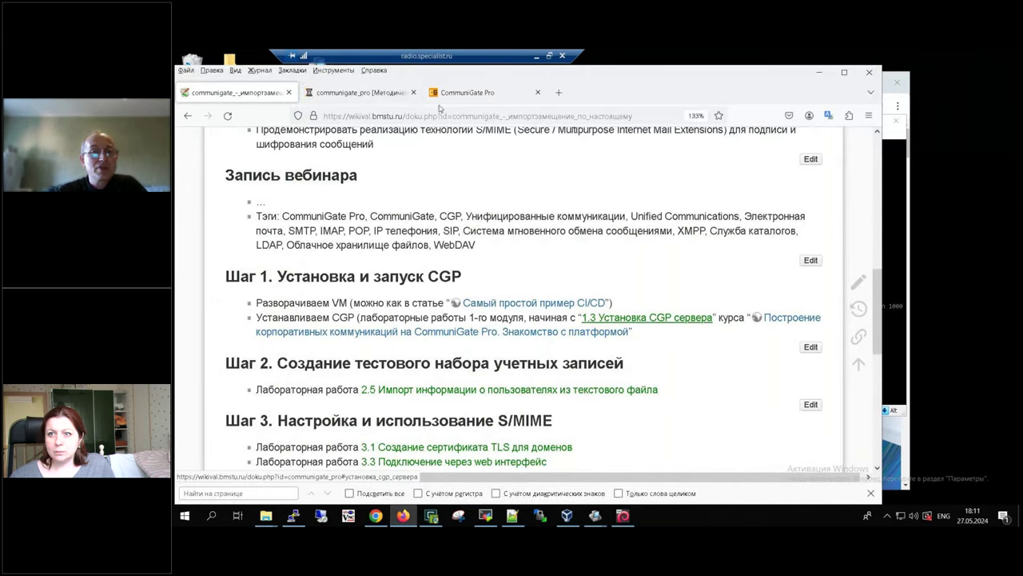
click(360, 92)
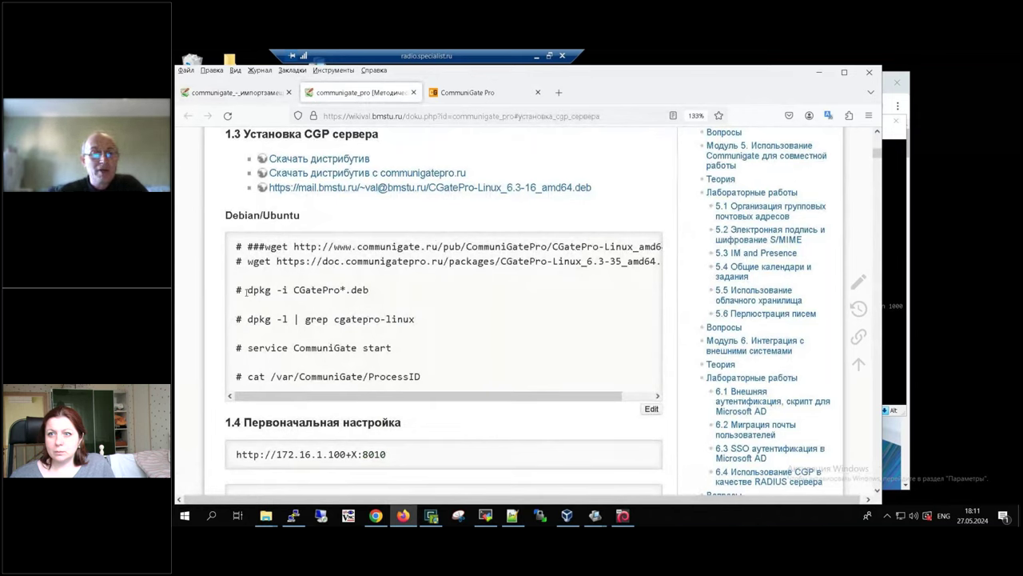
drag(246, 292, 369, 291)
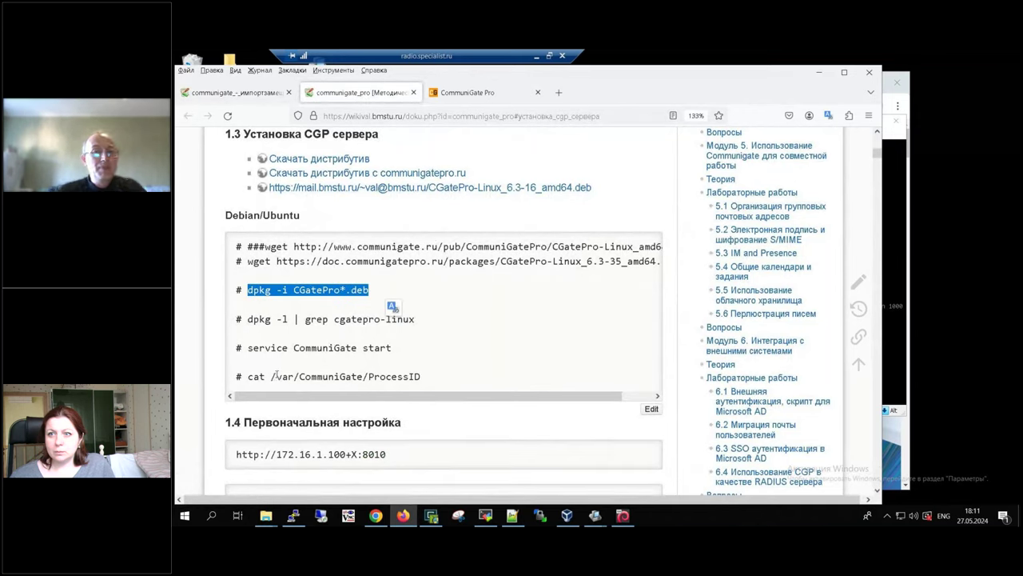
drag(333, 319, 414, 319)
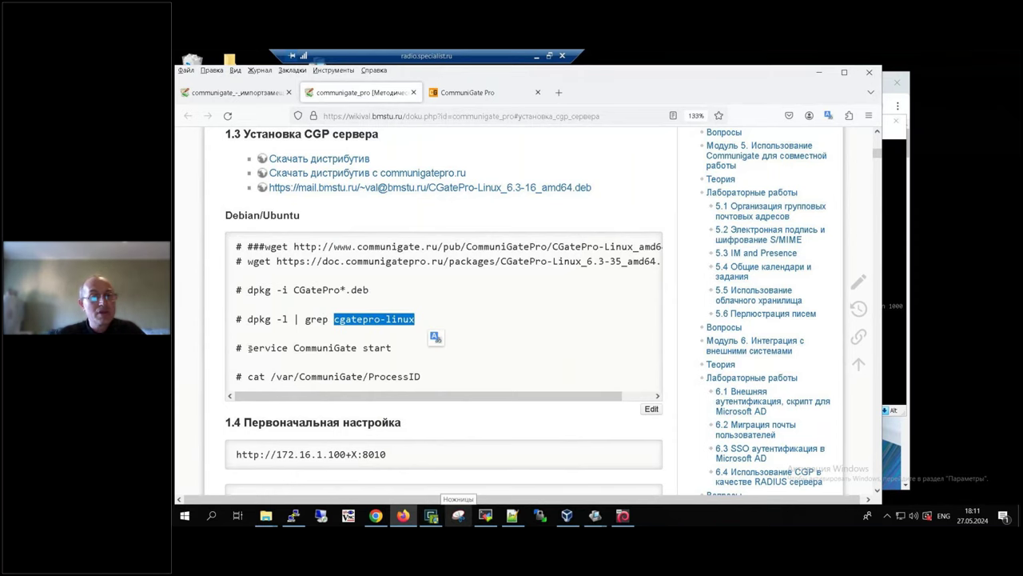
drag(248, 348, 405, 351)
key(ctrl+c)
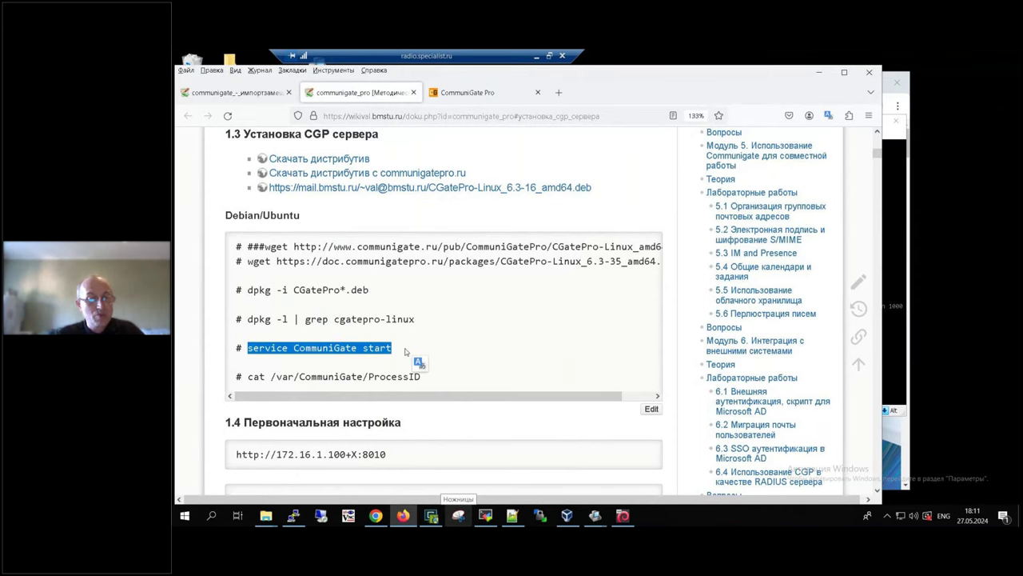
key(alt+Tab)
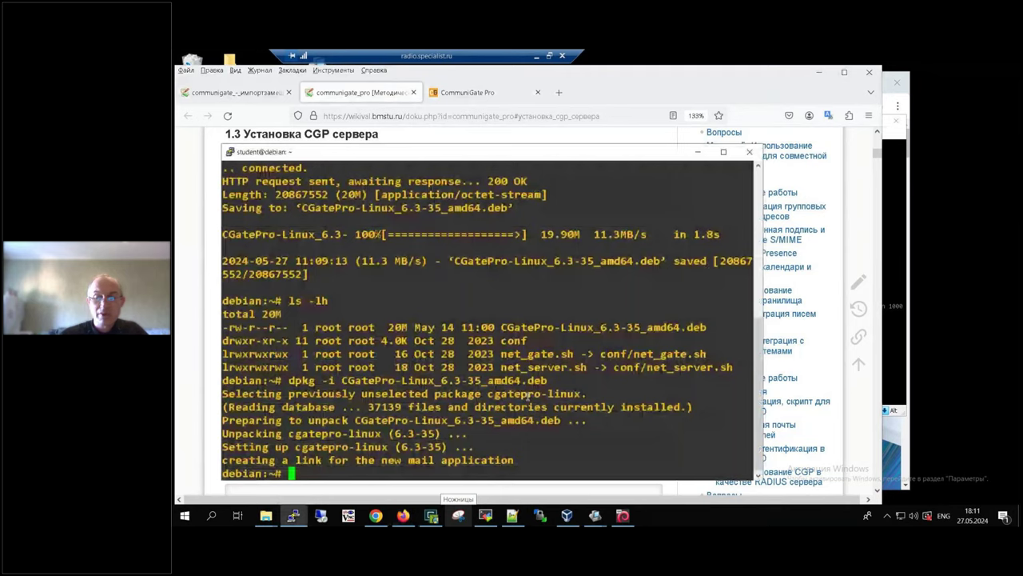
right_click(528, 397)
key(Return)
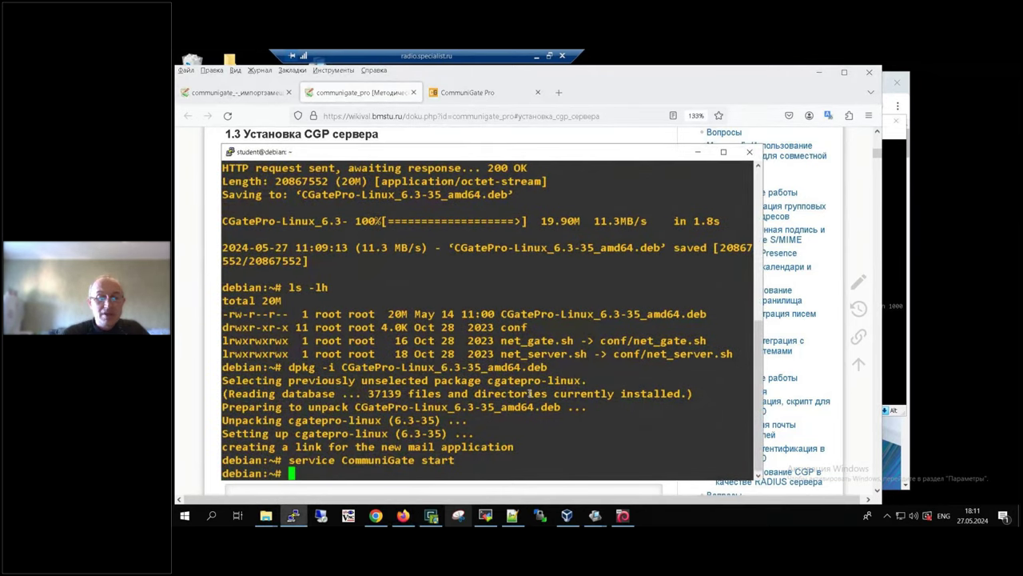
Step: Run ip a and copy the server's IP address 10.5.12.70 for use in Chrome
text(ip a)
key(Return)
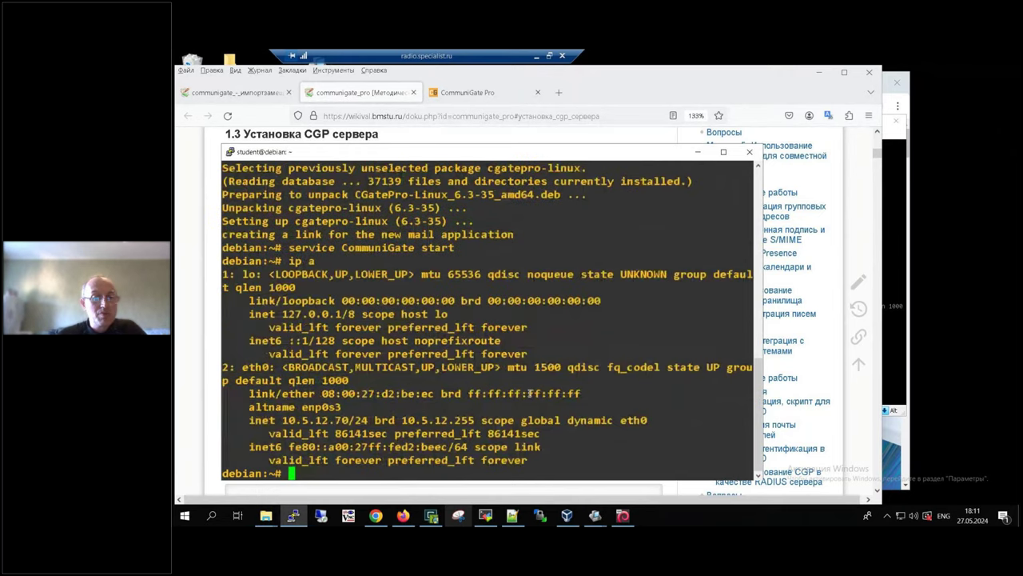
drag(282, 419, 345, 420)
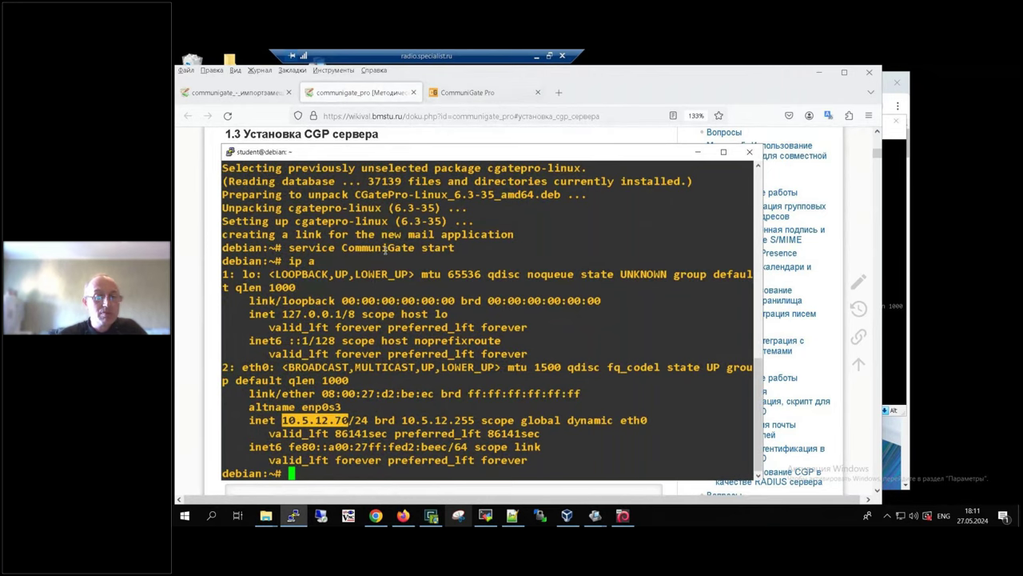
click(376, 516)
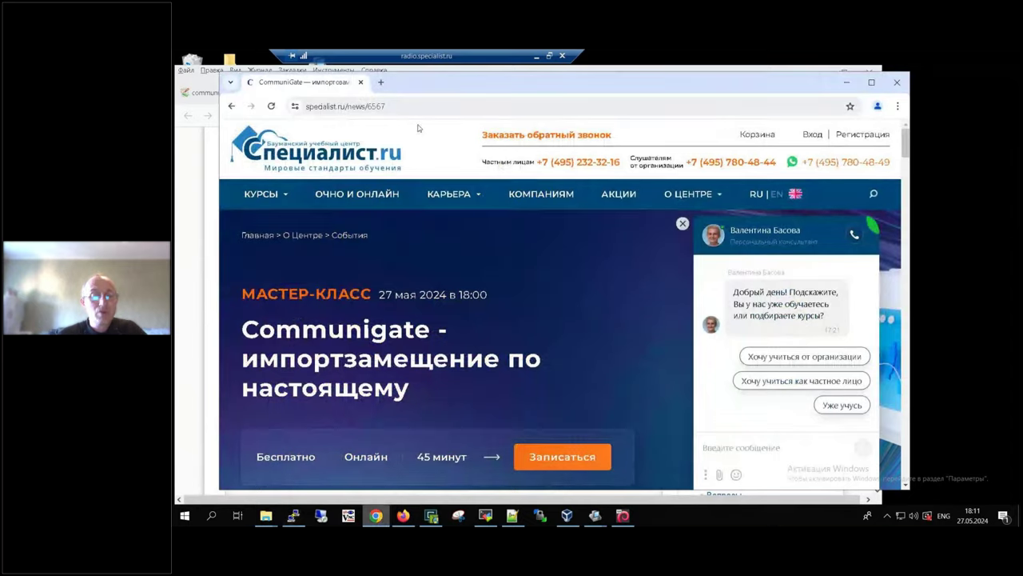
key(ctrl+t)
Step: Open the CommuniGate Pro web setup at 10.5.12.70:8010
text(10.5.12.70)
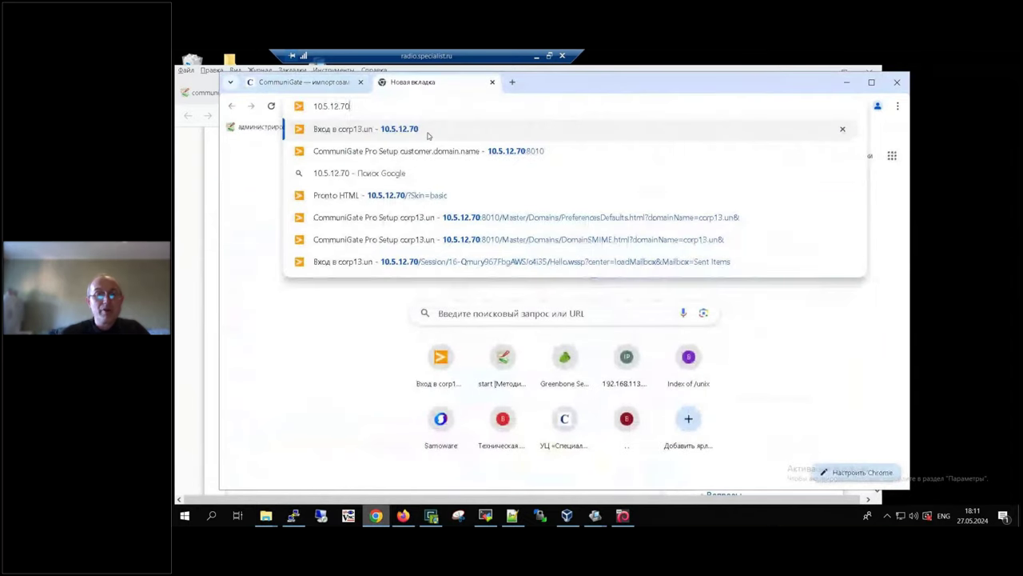
text(:8010)
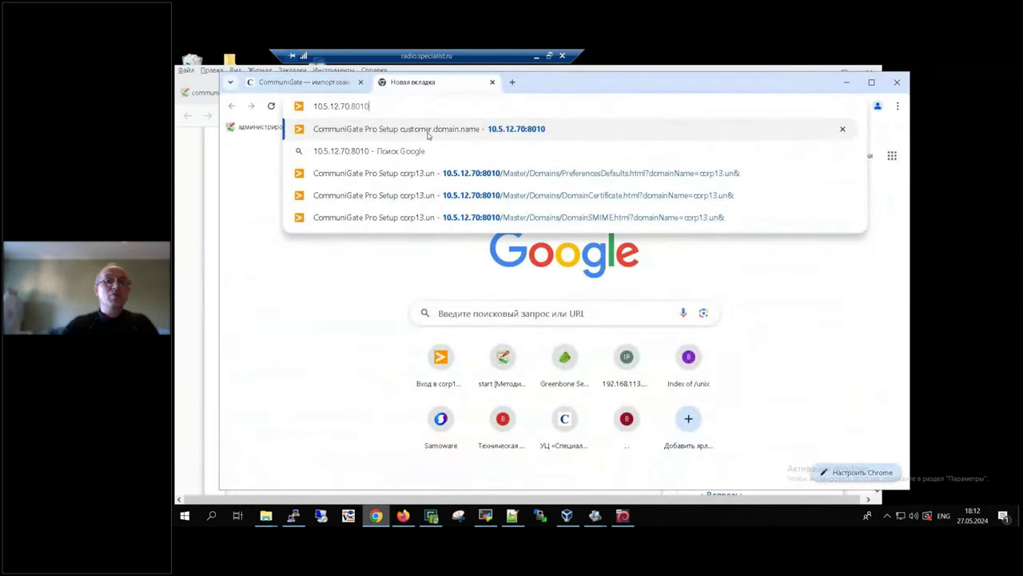
click(428, 128)
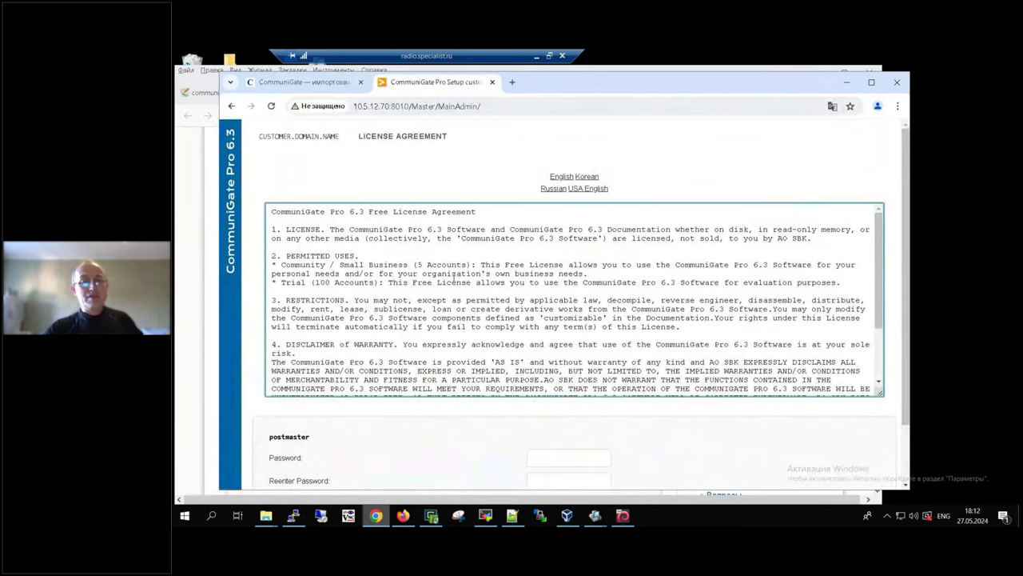
Step: Enter the postmaster password in both fields and accept the licence agreement with I Agree
scroll(454, 276, down, 2)
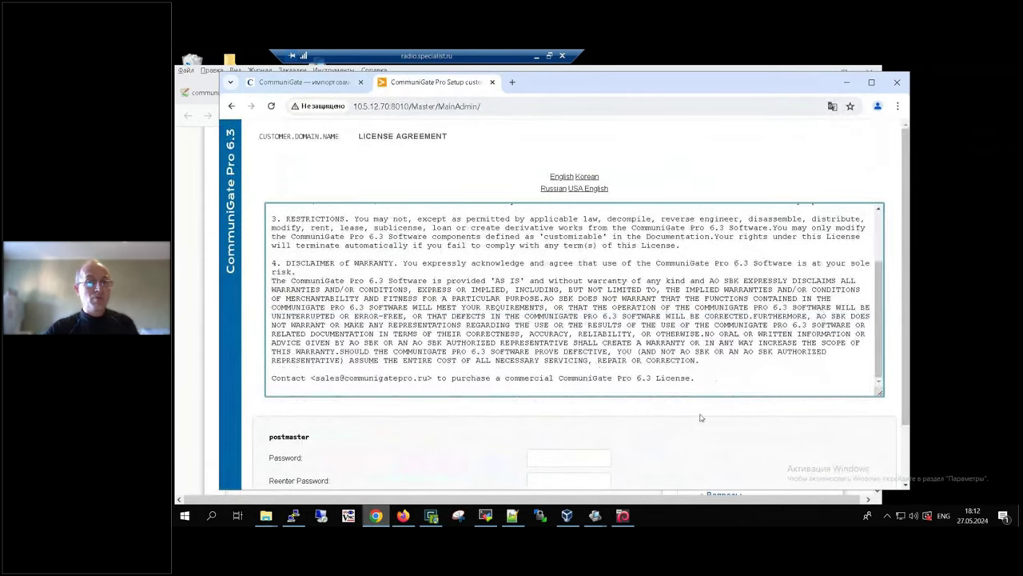
scroll(703, 417, down, 1)
drag(268, 382, 316, 381)
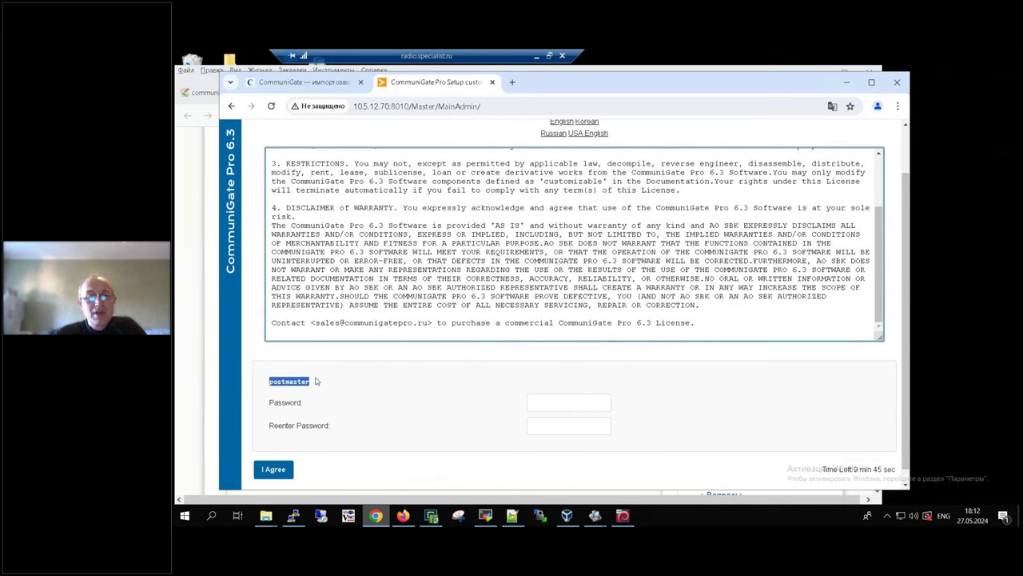
click(584, 403)
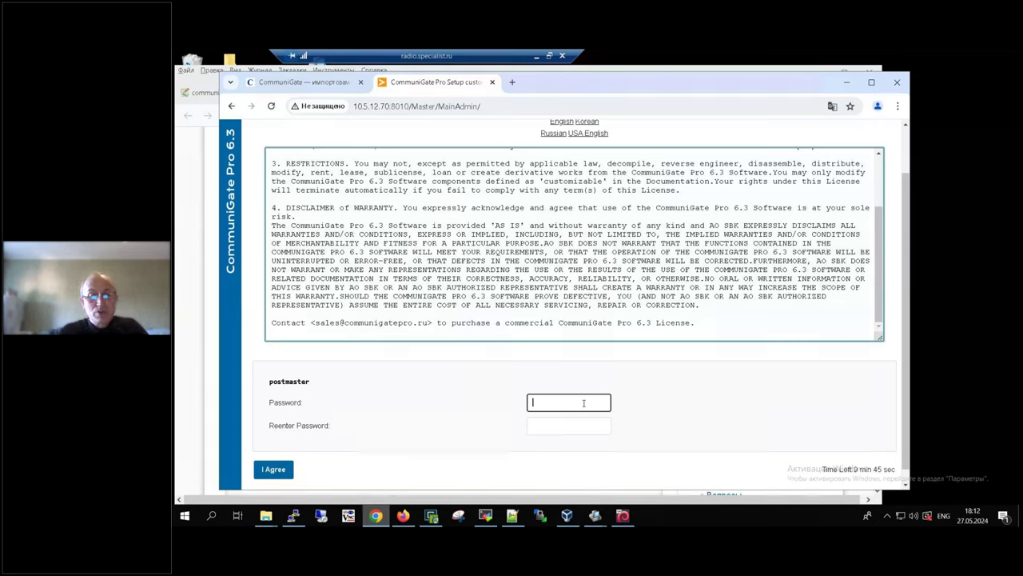
text(********)
key(Tab)
text(********)
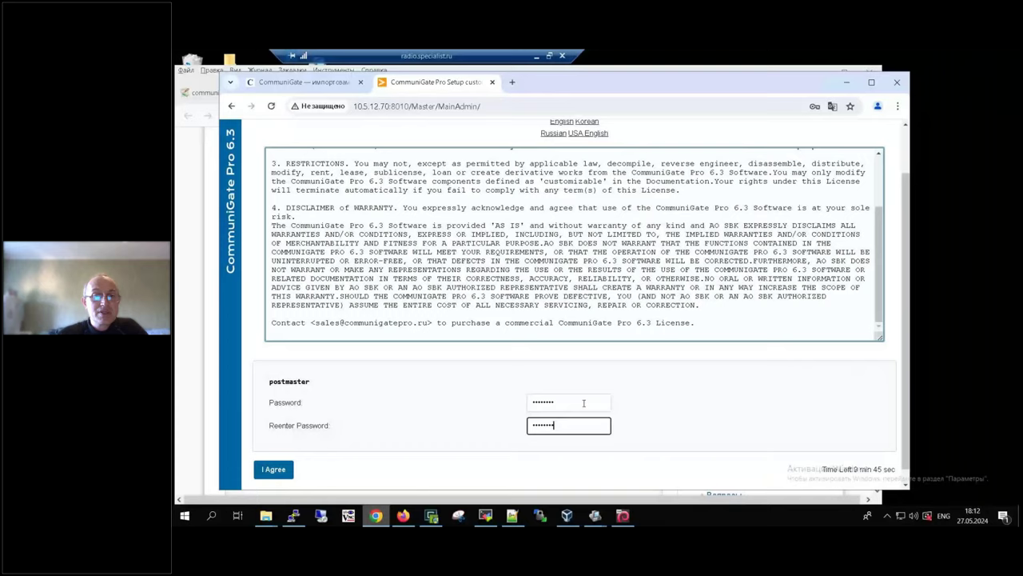
click(281, 471)
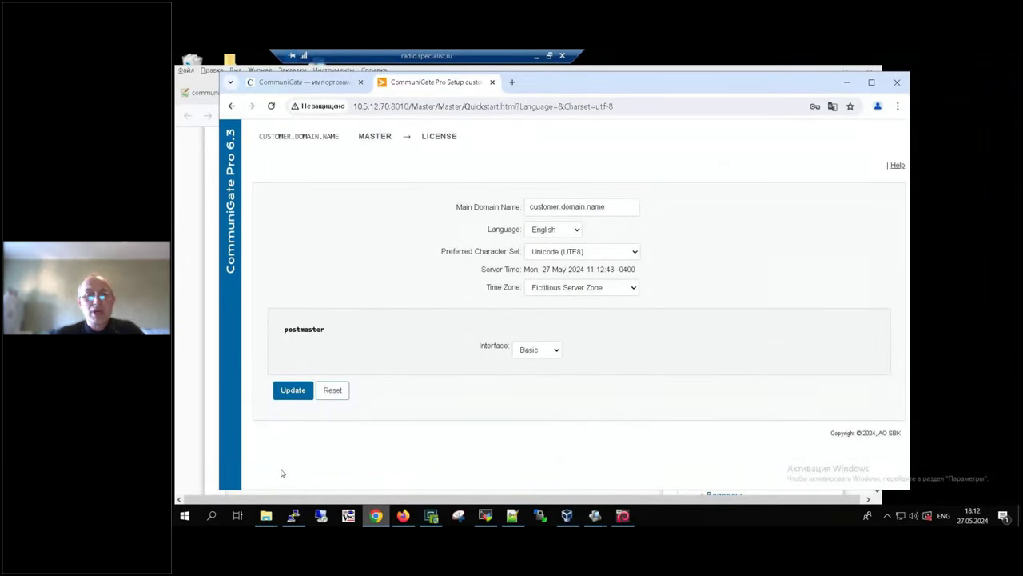
Step: Set the postmaster interface to Expert, after briefly trying Basic and Advanced
click(555, 352)
click(535, 381)
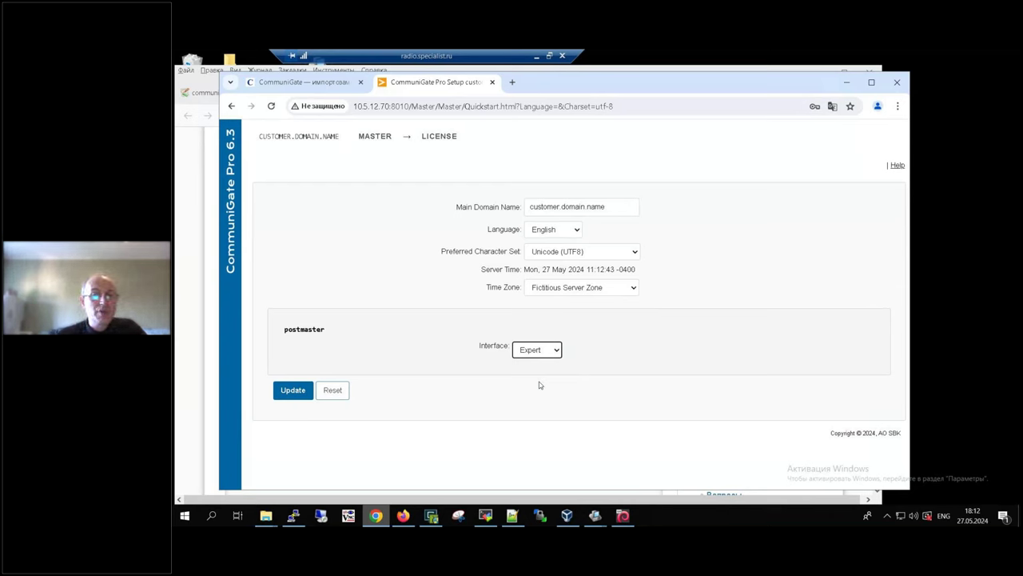
click(557, 352)
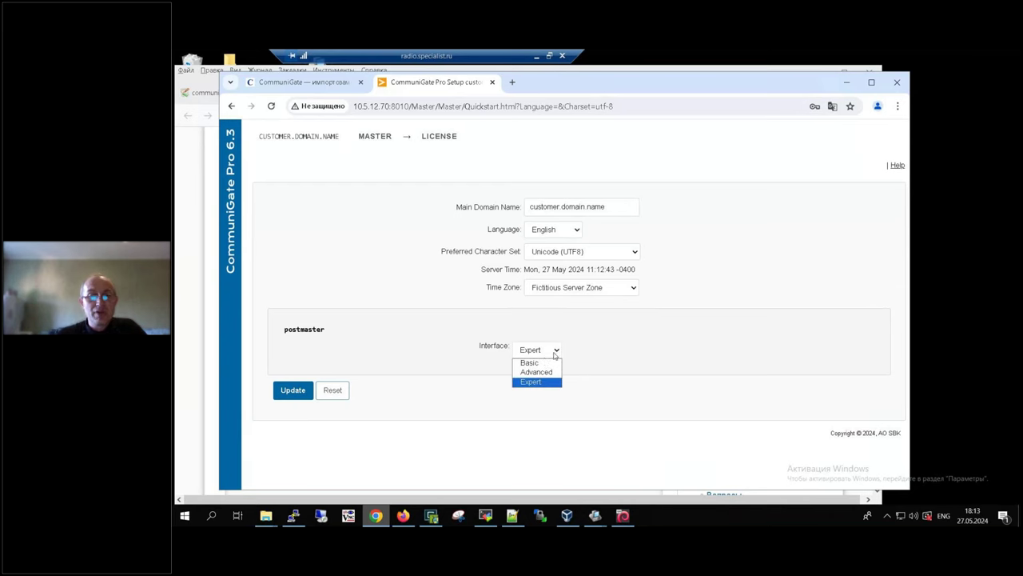
click(541, 363)
click(545, 356)
click(541, 374)
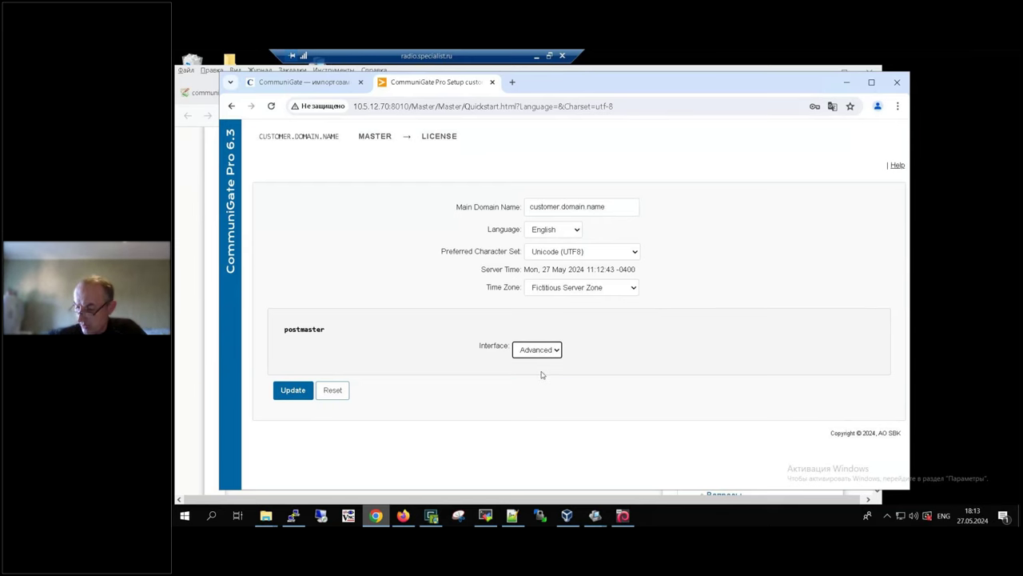
click(556, 349)
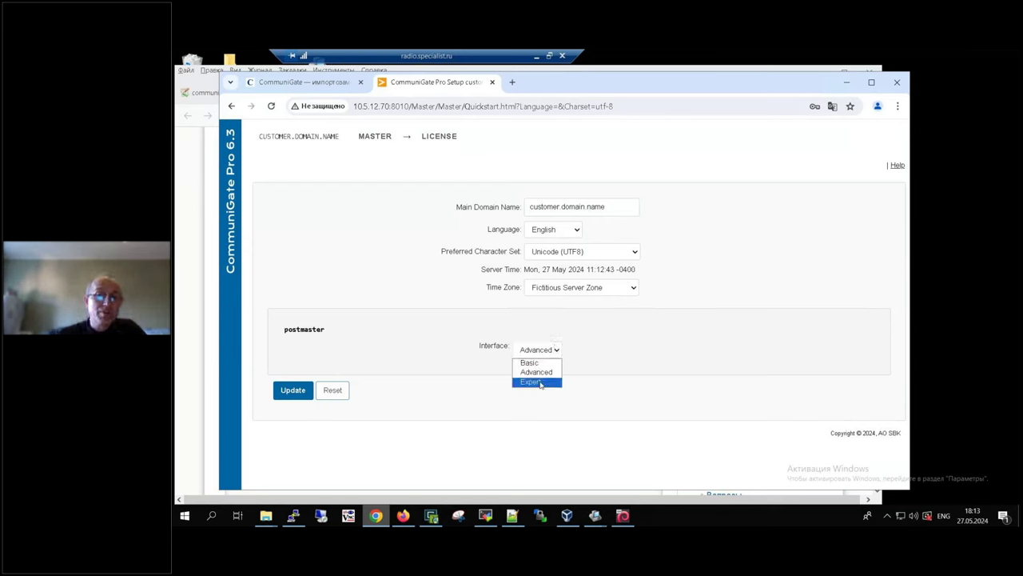
click(540, 382)
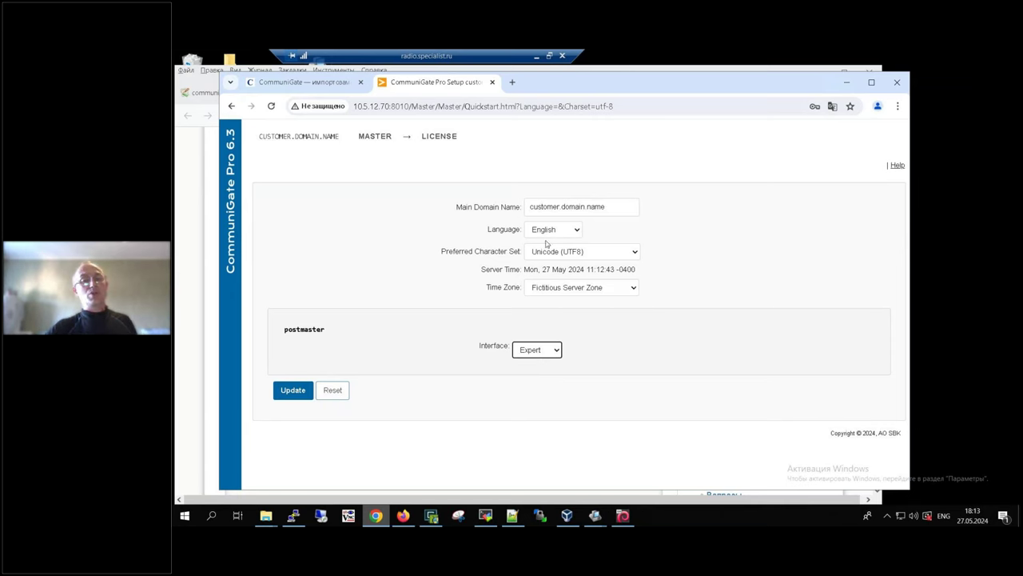
click(557, 352)
click(546, 383)
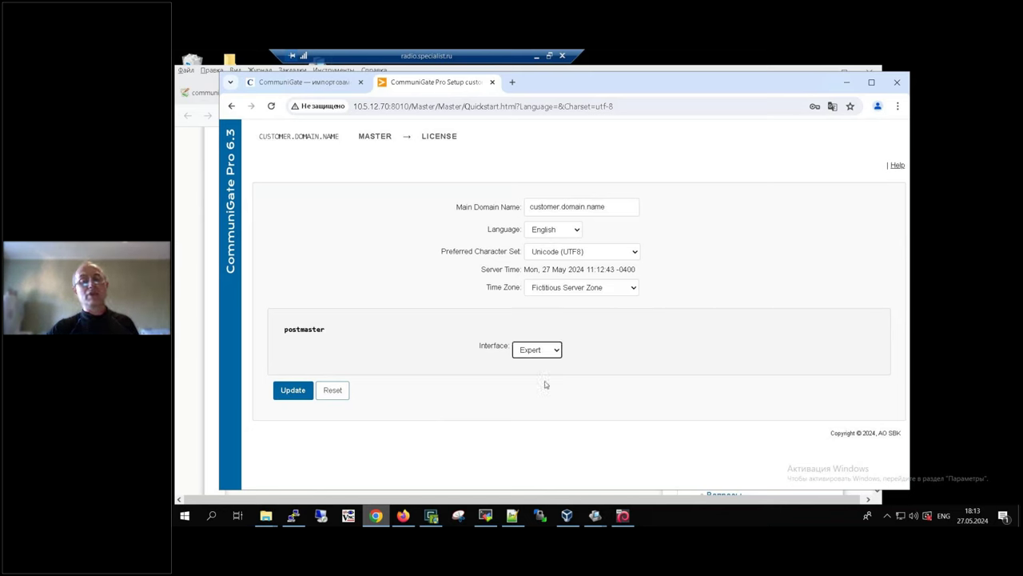
Step: Replace the main domain name customer.domain.name with corp13.un, then minimize the remote desktop
click(624, 208)
drag(624, 207, 517, 206)
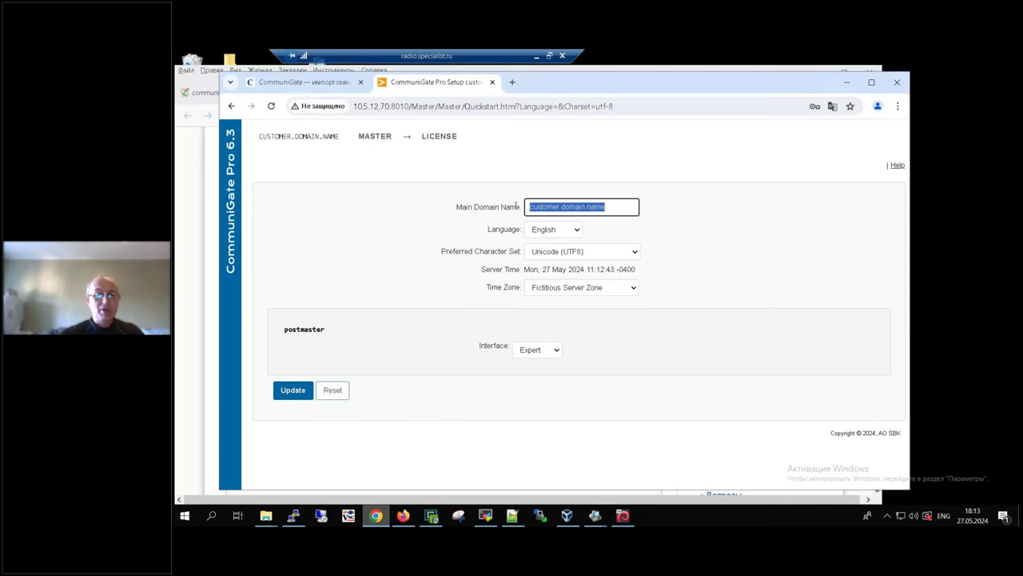
text(corp13.un)
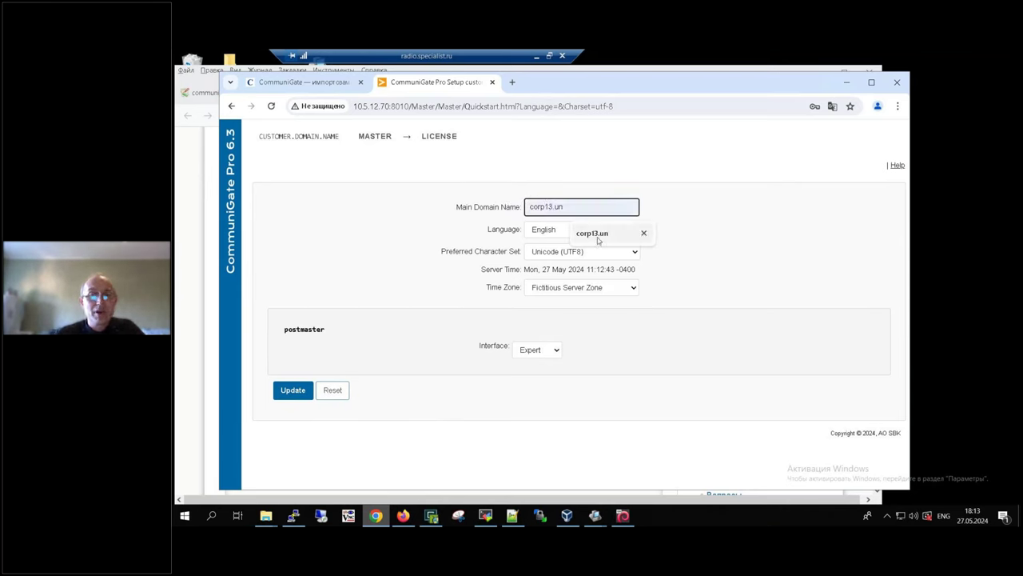
click(593, 234)
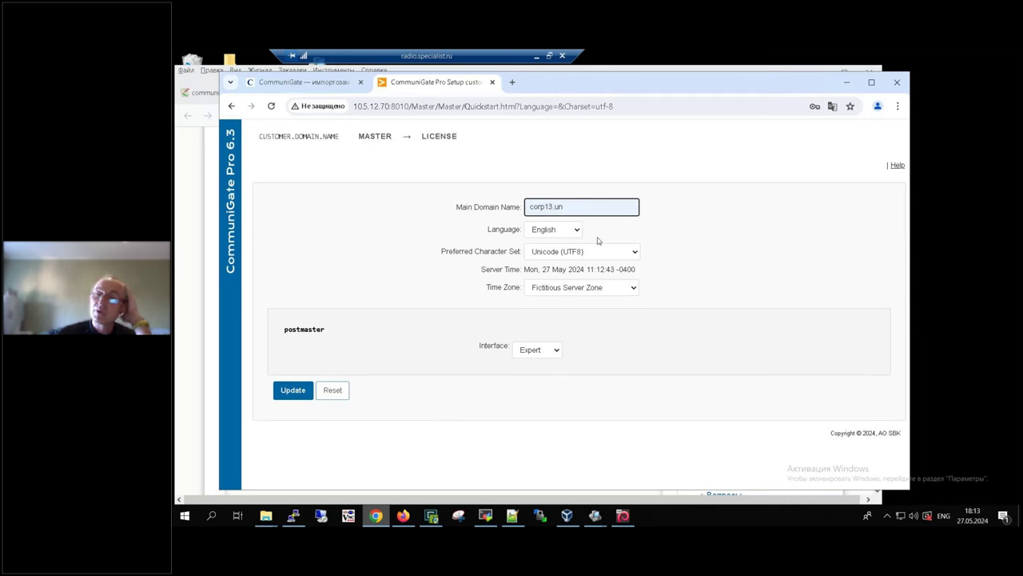
click(537, 57)
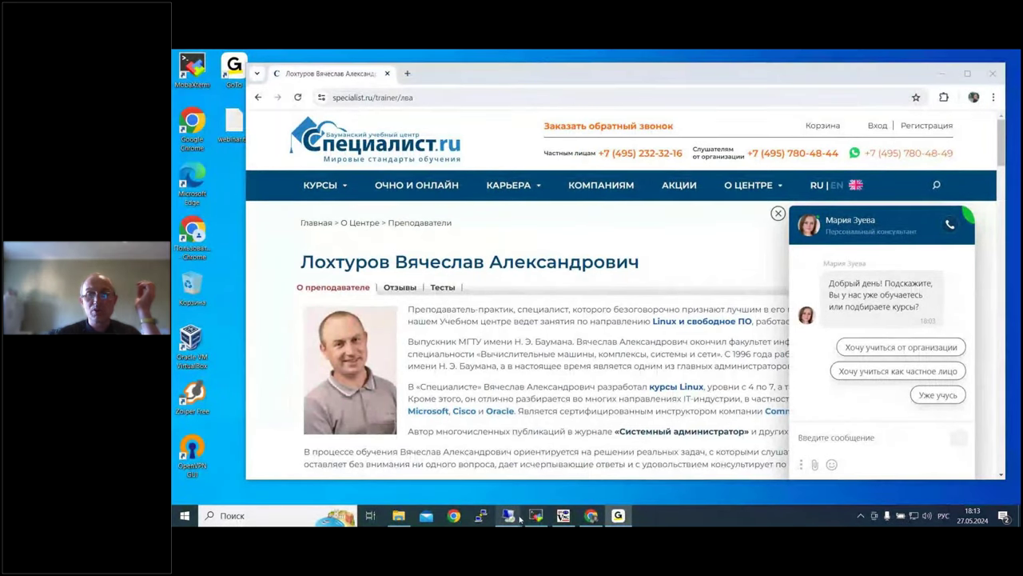
Step: Restore the remote desktop session showing the CommuniGate Pro Quickstart page
mouse_move(519, 519)
click(460, 488)
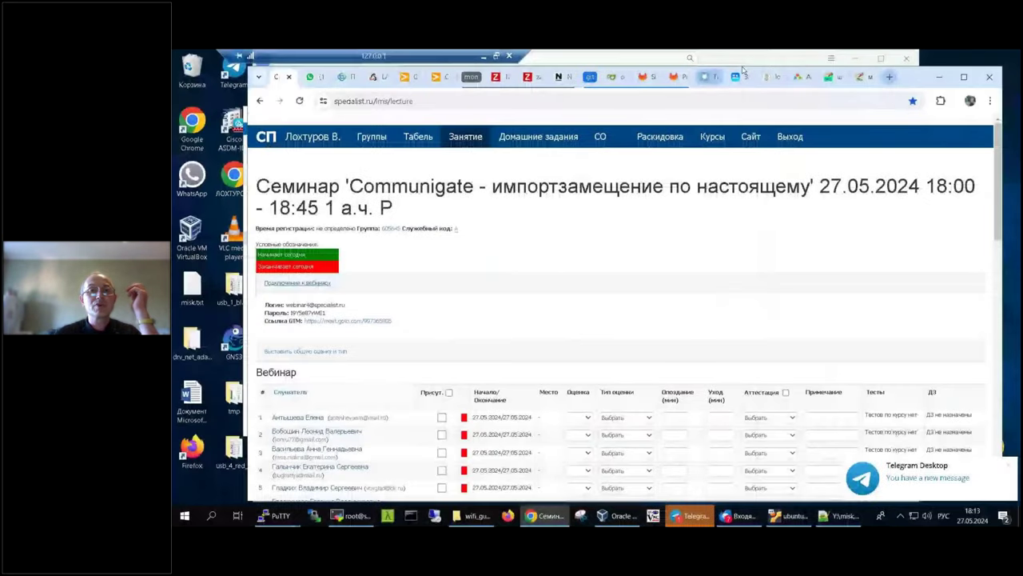
click(483, 56)
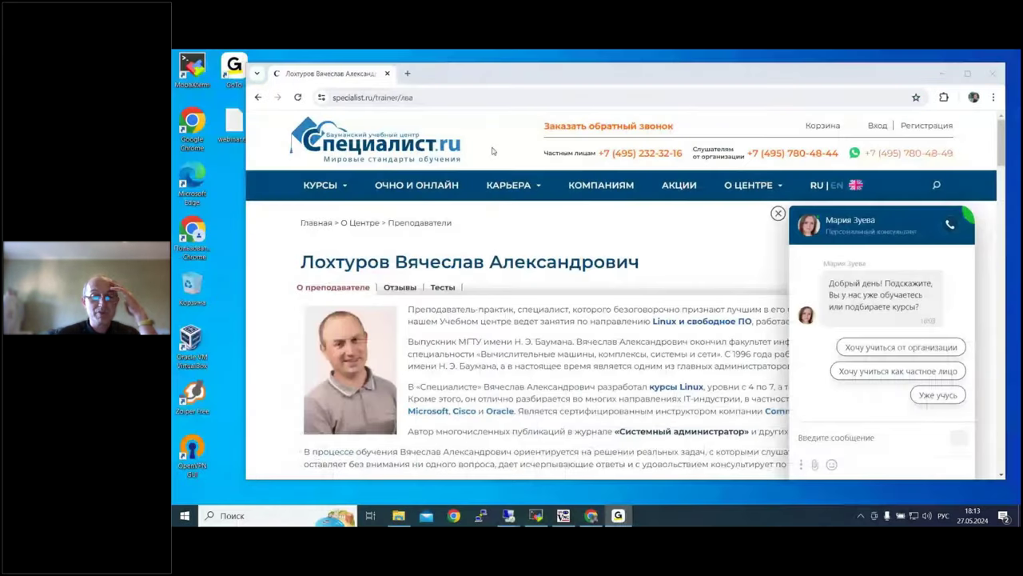
click(515, 514)
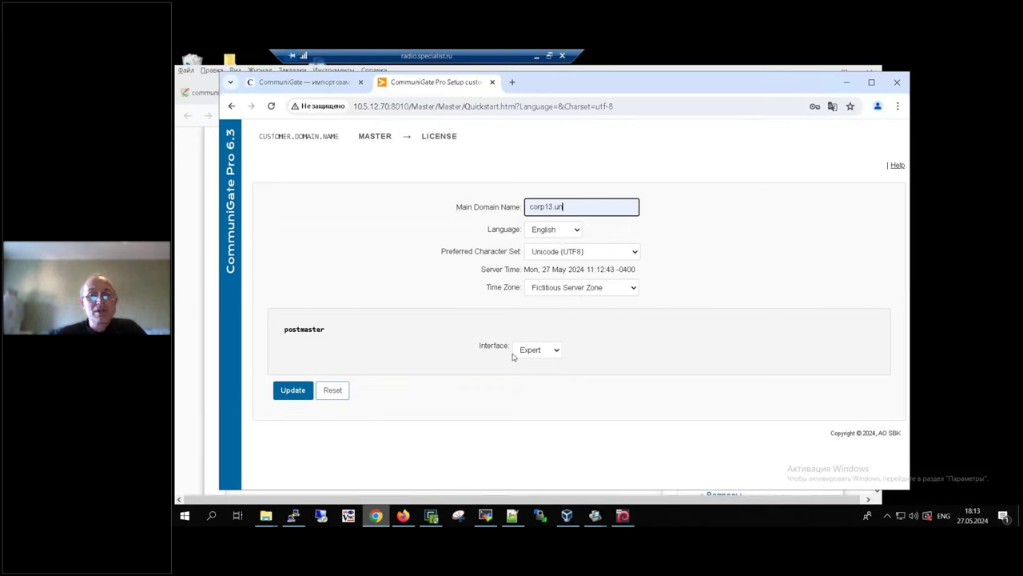
Step: Choose Europe/Moscow as the time zone and apply the Quickstart settings with Update
click(630, 289)
scroll(626, 419, down, 3)
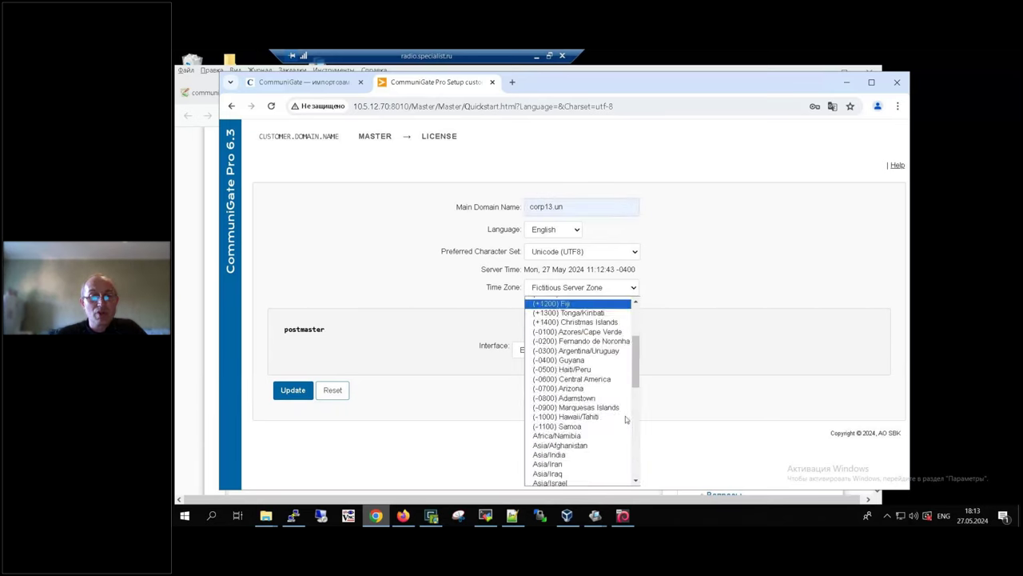
scroll(626, 419, down, 3)
scroll(626, 419, down, 3)
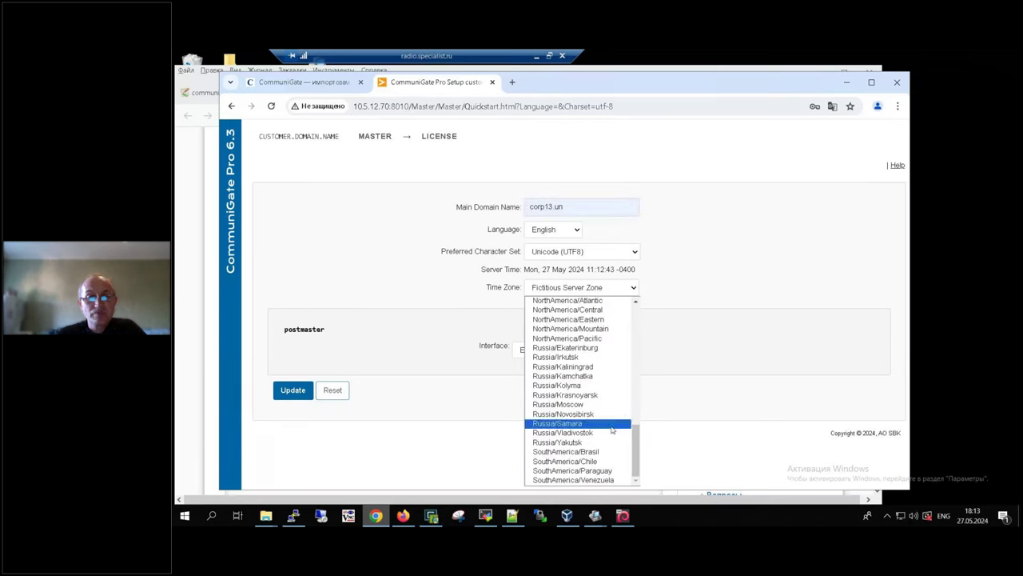
drag(636, 451, 634, 399)
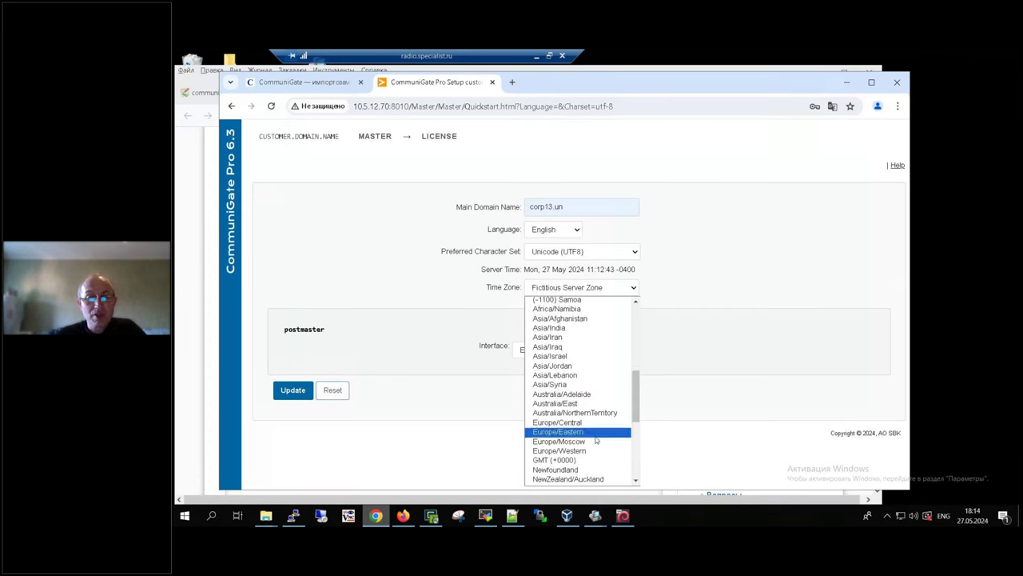
click(576, 432)
click(293, 390)
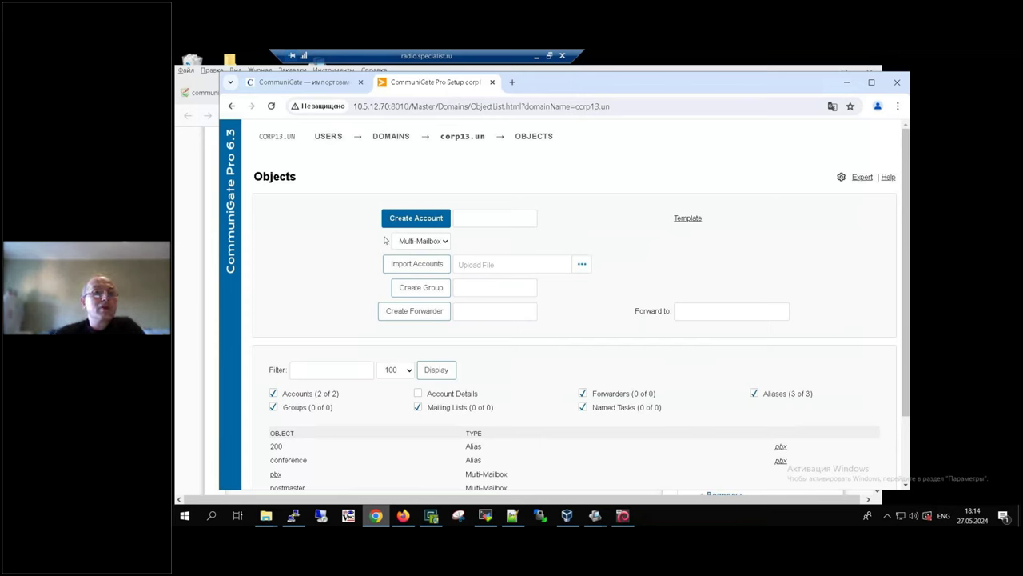
click(199, 300)
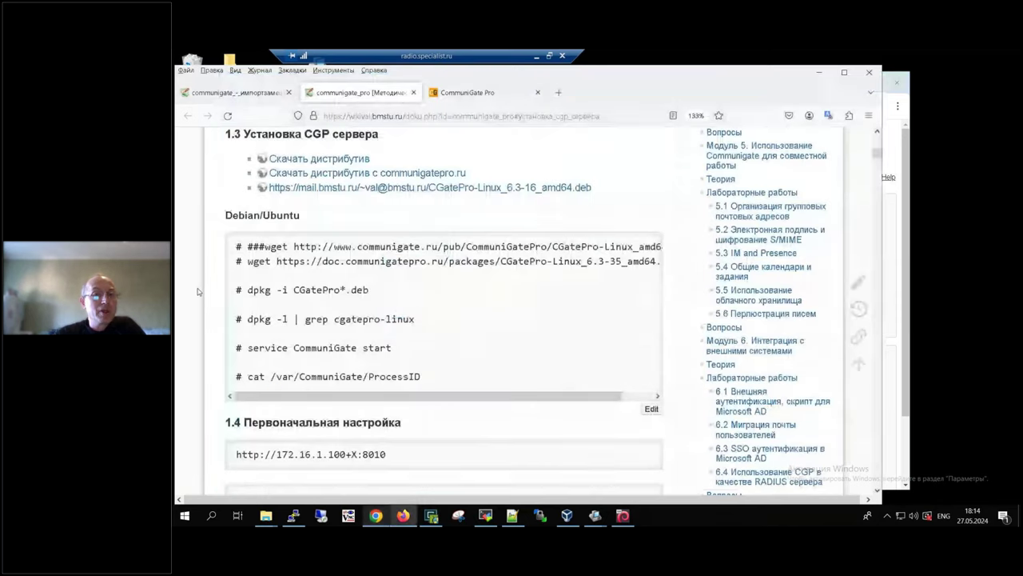
Step: Open the specialist.ru course link from the wiki in a new tab, scroll through it, and close it
click(232, 97)
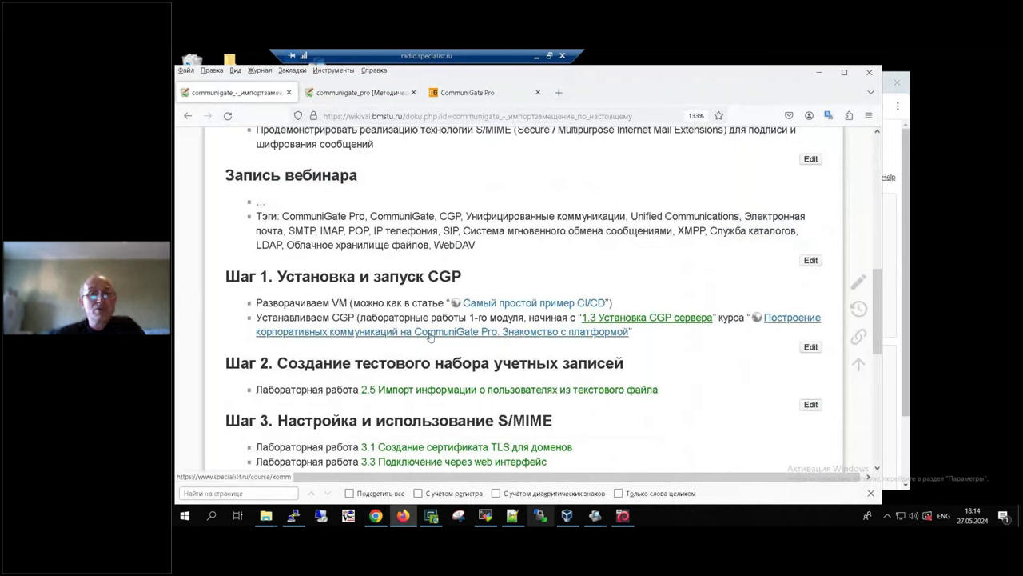
right_click(430, 336)
click(514, 134)
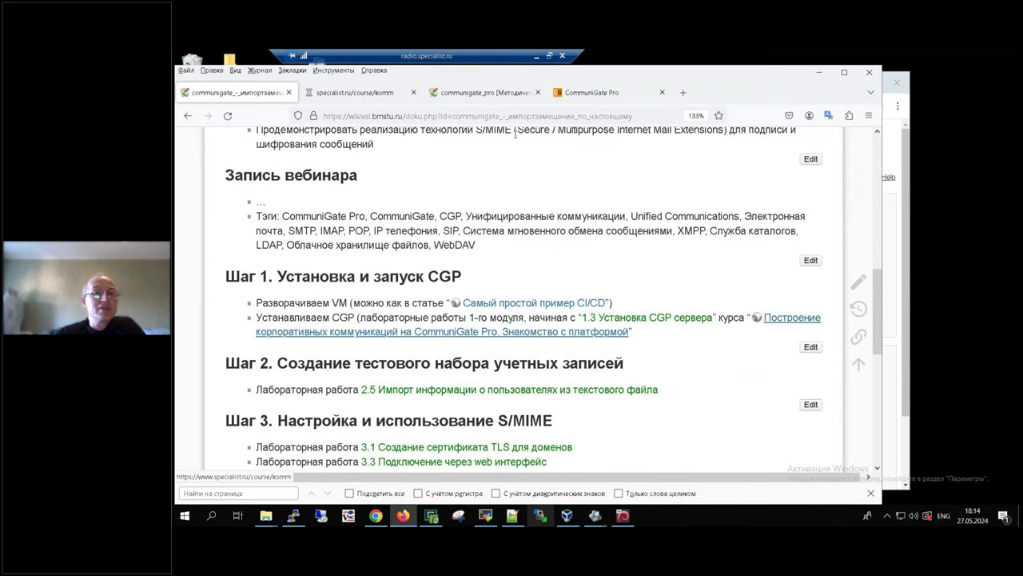
key(ctrl+Tab)
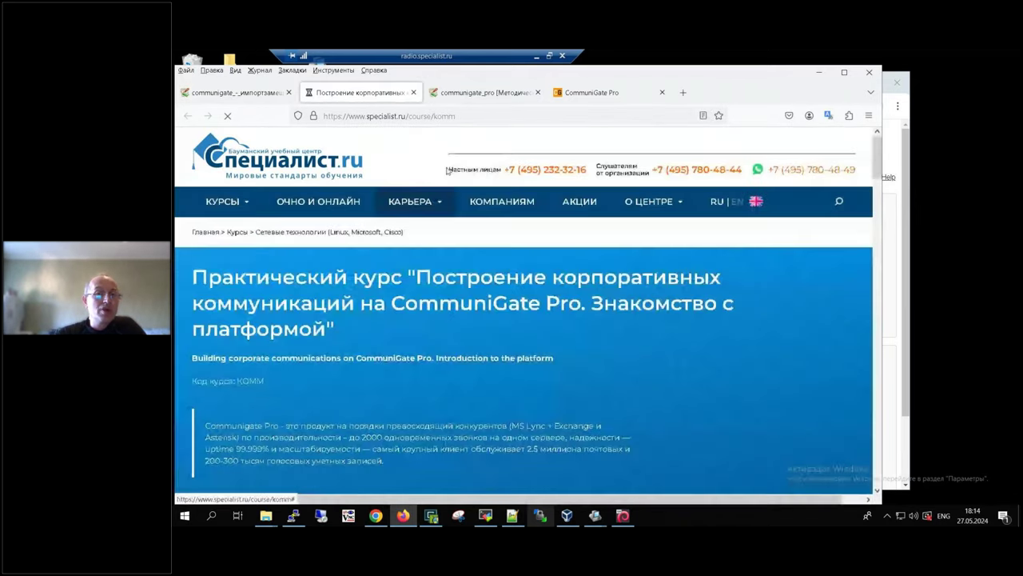
click(483, 116)
click(693, 400)
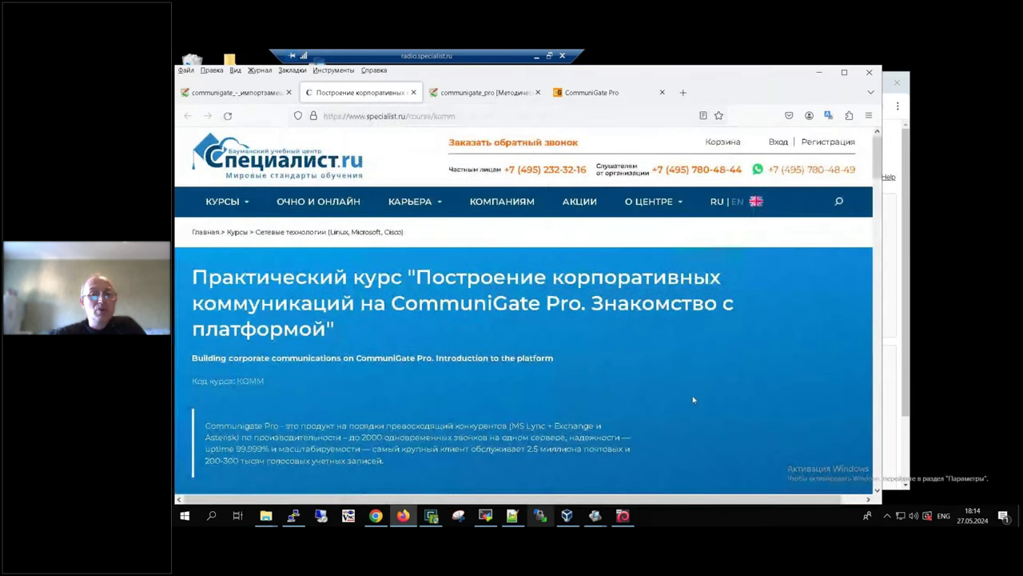
scroll(693, 400, down, 3)
scroll(693, 400, down, 5)
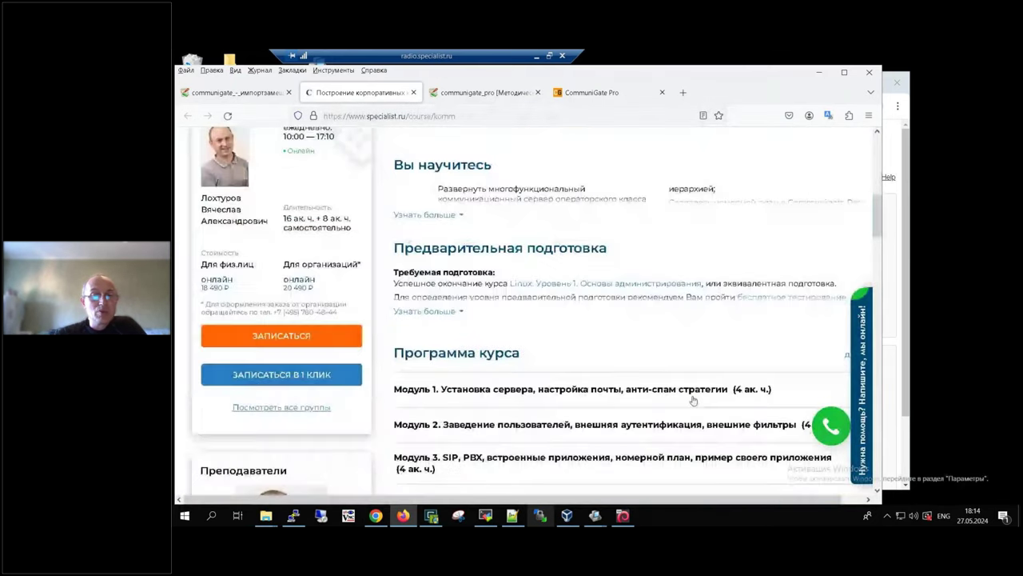
scroll(693, 400, down, 3)
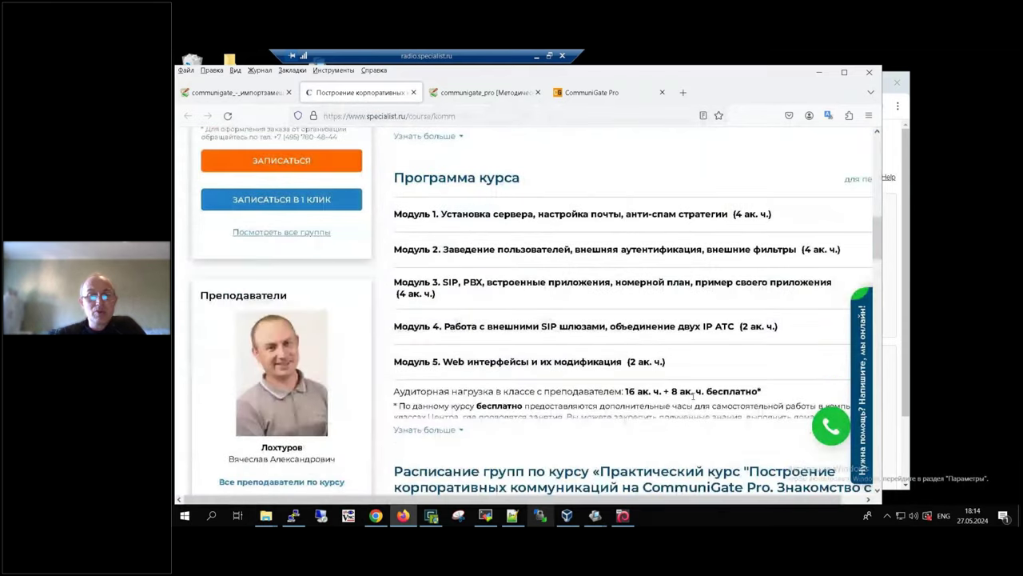
scroll(693, 399, down, 5)
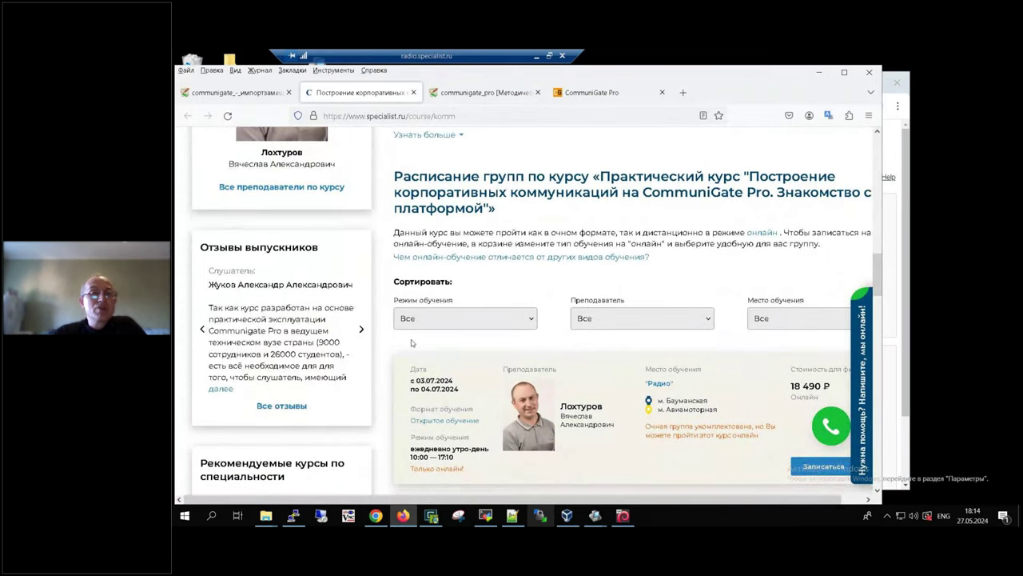
scroll(424, 306, down, 1)
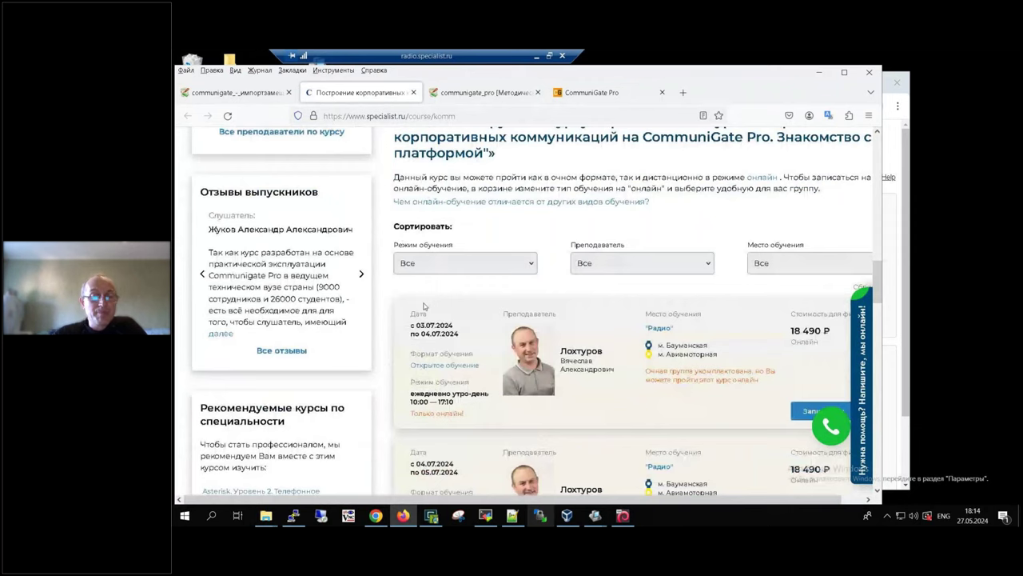
key(ctrl+w)
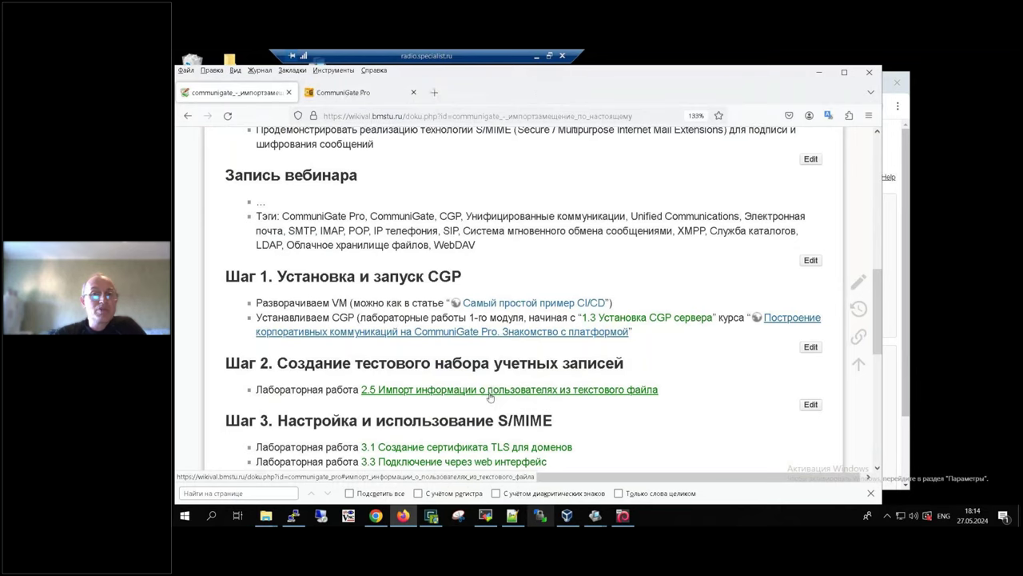
Step: Open the '2.5 Импорт информации о пользователях из текстового файла' lab page in a new tab
right_click(490, 397)
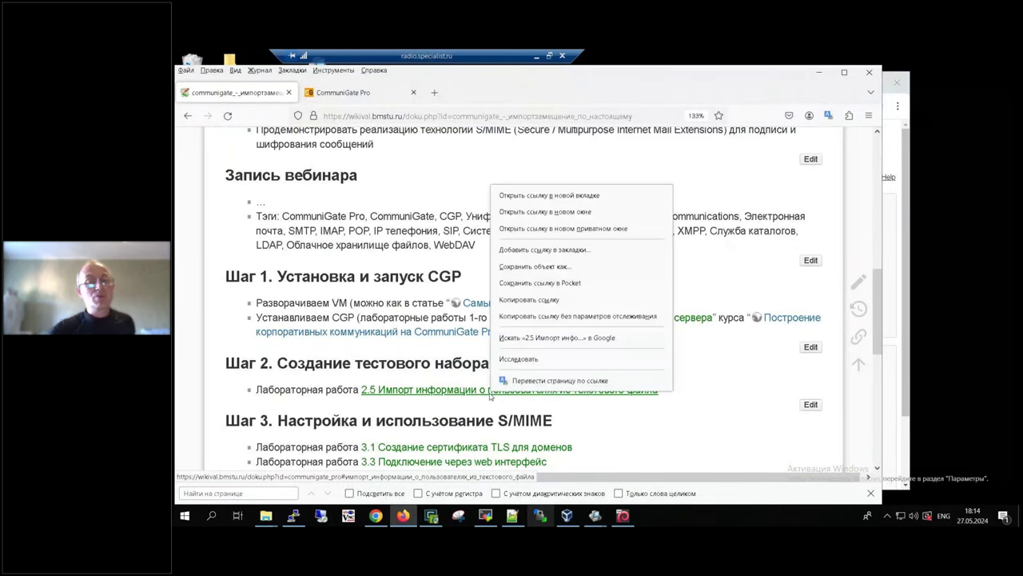
click(549, 195)
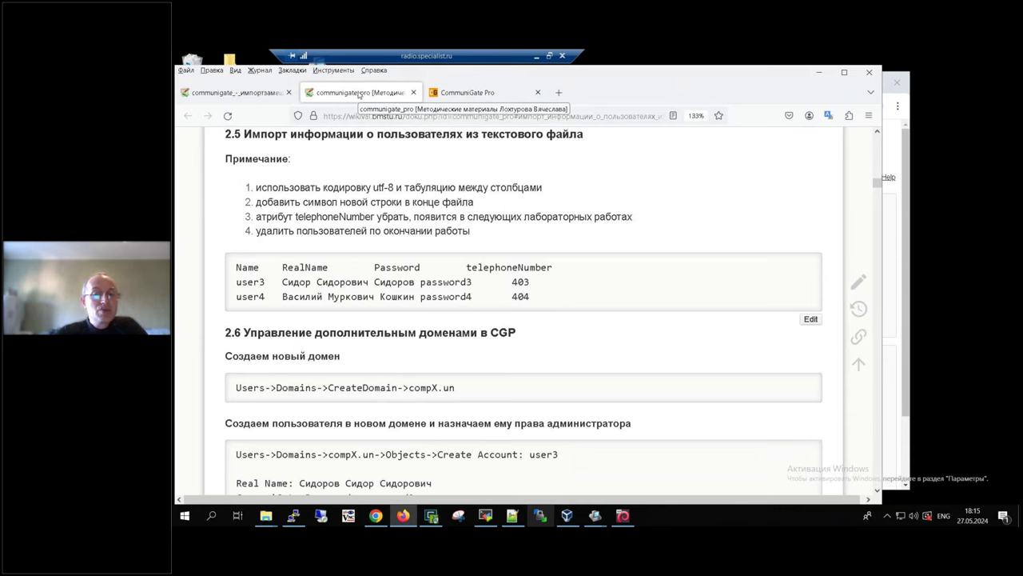
click(194, 522)
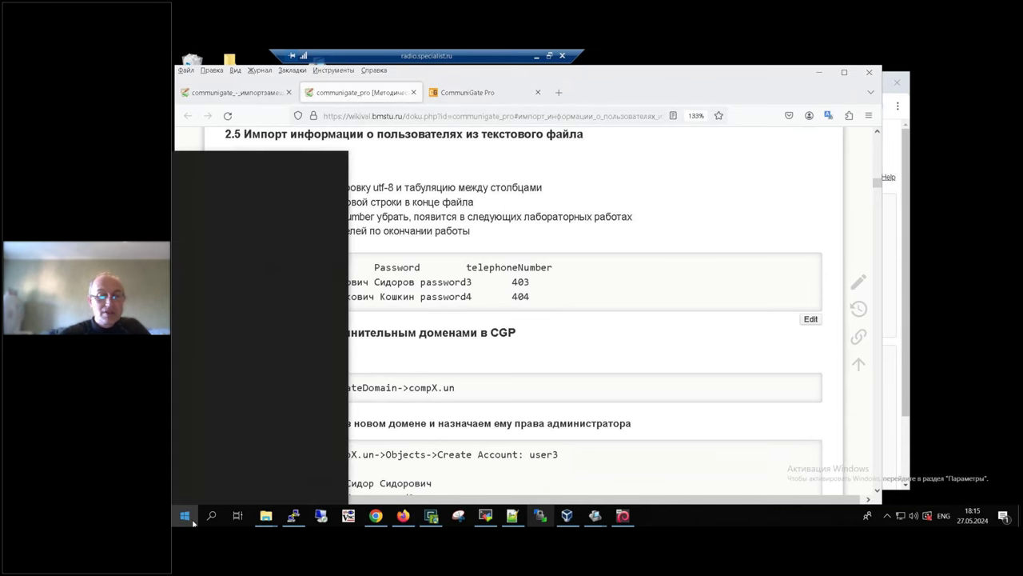
Step: Launch Notepad via a 'note' search, zoom its text to 50% and reposition the window
text(note)
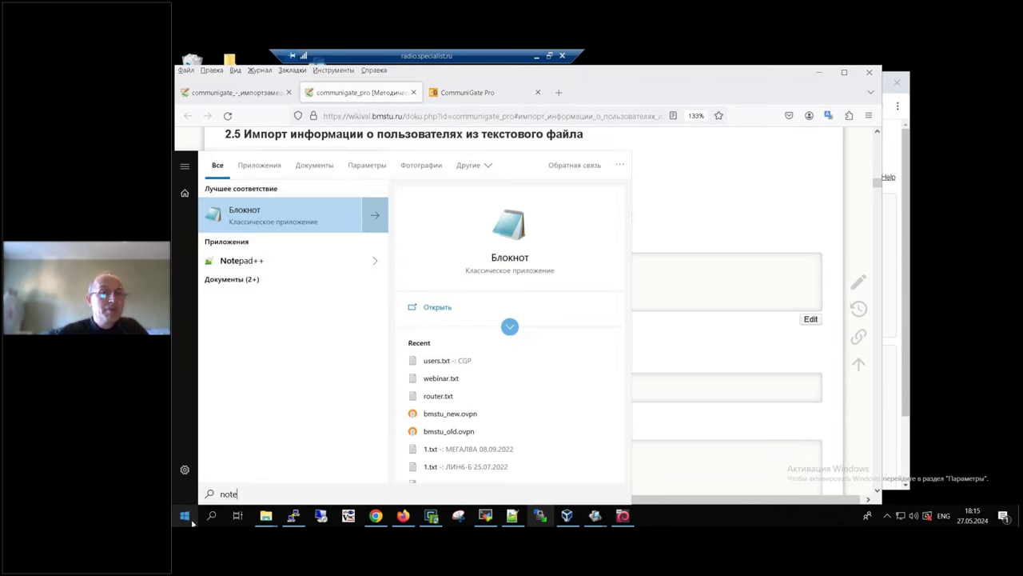
key(Return)
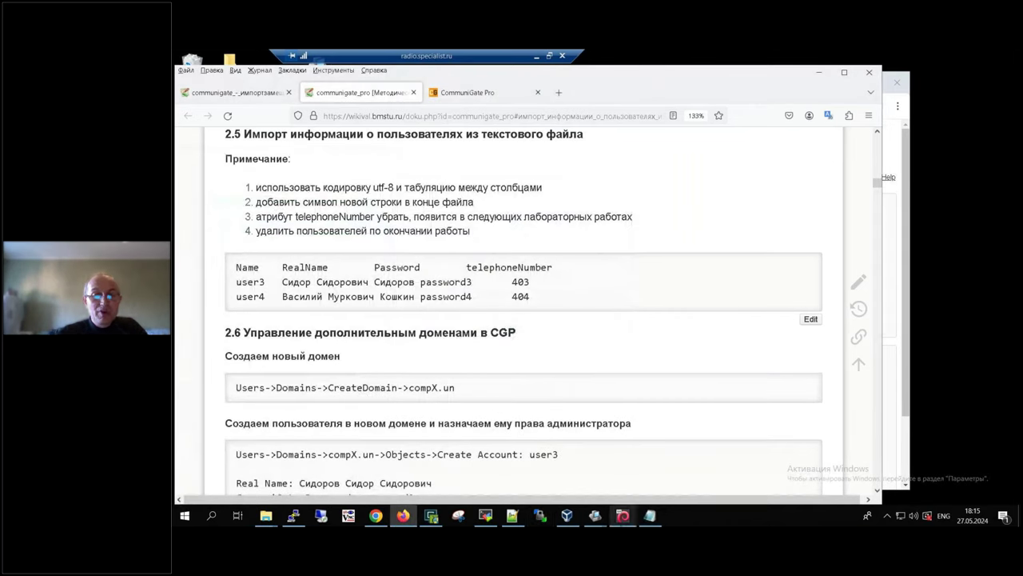
click(650, 517)
key(ctrl+minus)
key(ctrl+minus)
key(ctrl+minus)
key(ctrl+minus)
key(ctrl+minus)
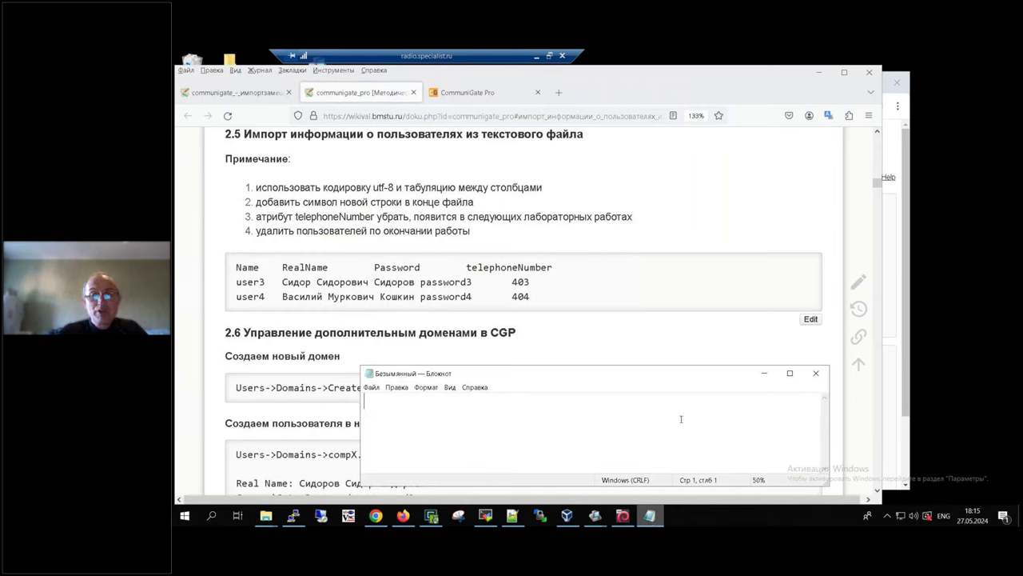
drag(686, 373, 844, 220)
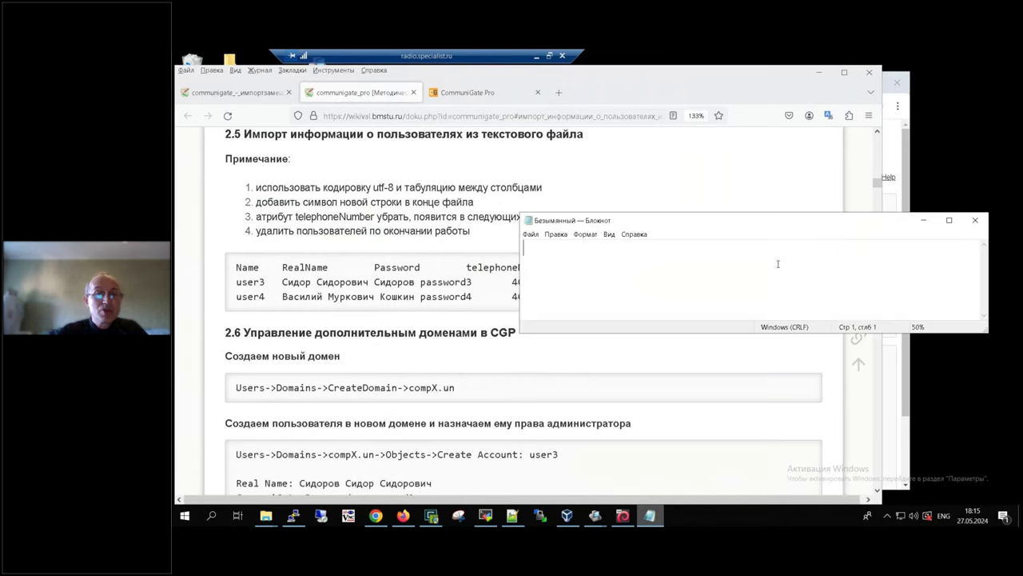
Step: Select the user3/user4 table on the wiki page and paste it into Notepad
click(515, 296)
drag(550, 302, 173, 247)
click(577, 299)
drag(577, 297, 172, 266)
key(ctrl+c)
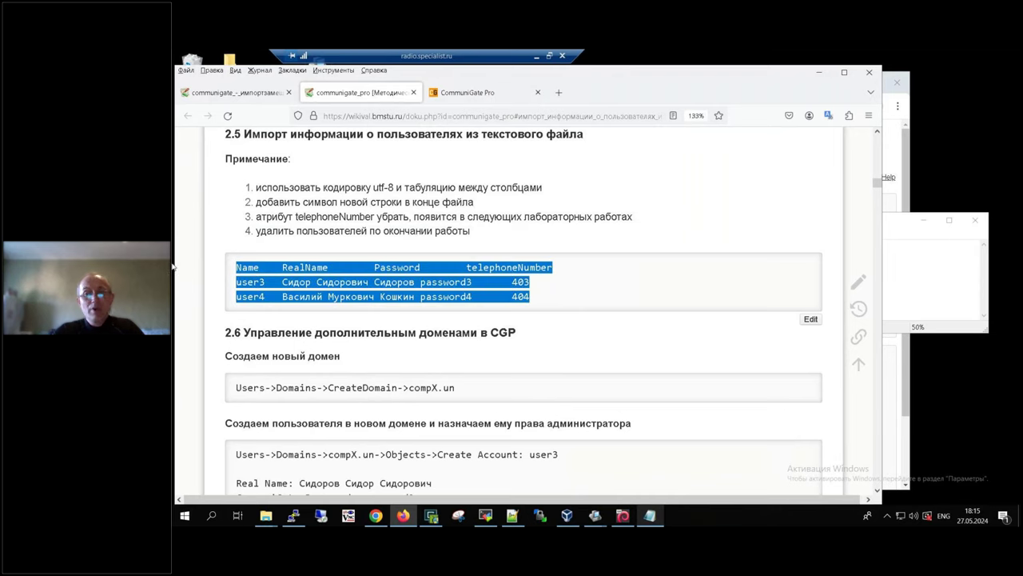
click(892, 222)
key(ctrl+v)
Step: Delete the telephoneNumber header and the 403 and 404 values from the pasted table
drag(751, 248, 913, 247)
key(Delete)
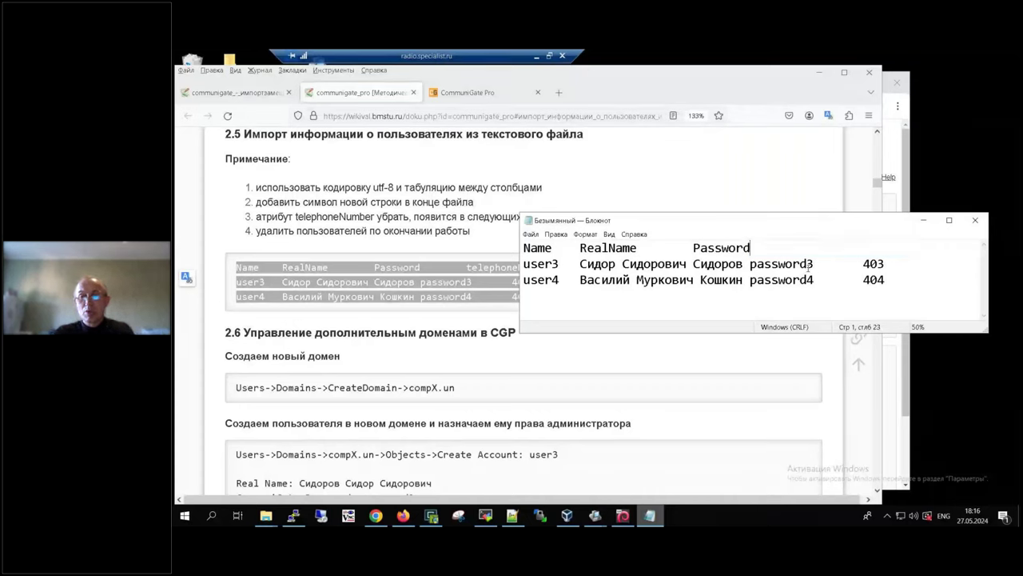
drag(814, 264, 884, 264)
key(Delete)
click(827, 277)
drag(827, 278, 887, 280)
key(Delete)
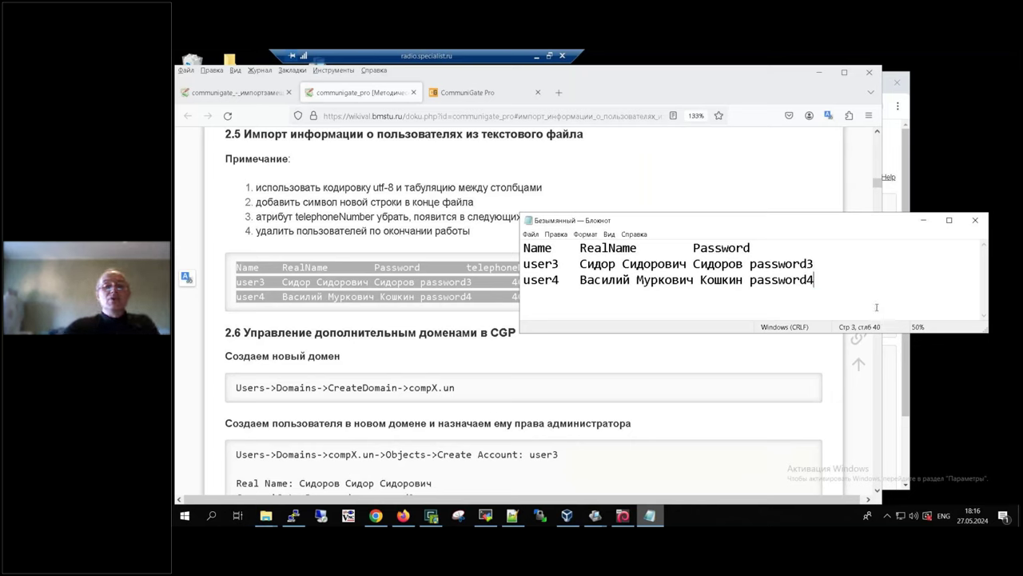
click(557, 263)
key(Right)
key(Right)
key(Right)
key(Right)
key(Right)
key(Right)
key(Right)
key(Right)
key(Right)
key(Right)
key(Right)
key(Right)
key(Right)
key(Right)
key(Right)
key(Right)
key(Right)
key(Right)
key(Right)
key(Right)
key(Right)
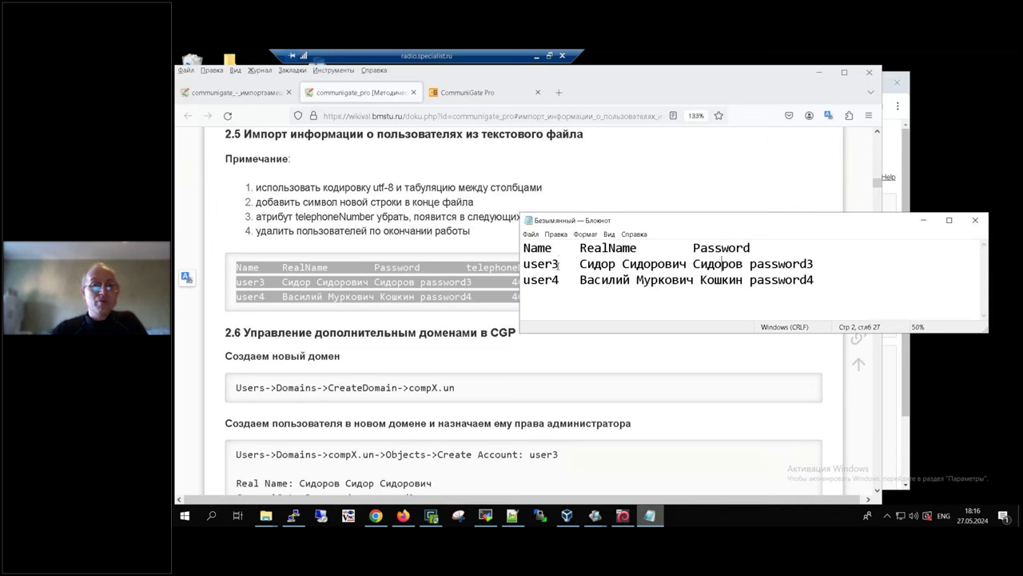
drag(583, 221, 592, 204)
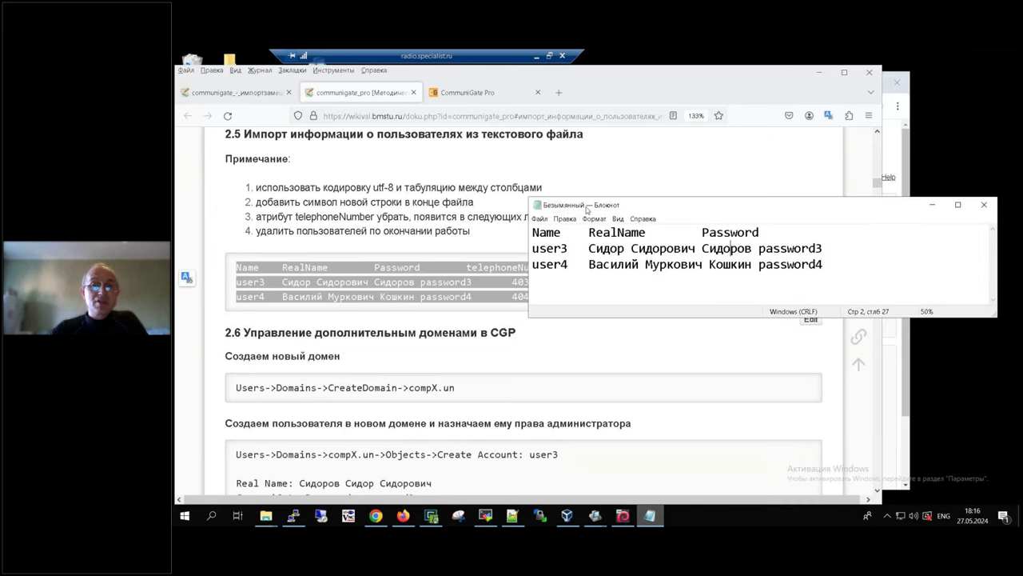
Step: Save the Notepad table as u.txt in Documents\CGP with UTF-8 encoding
click(541, 219)
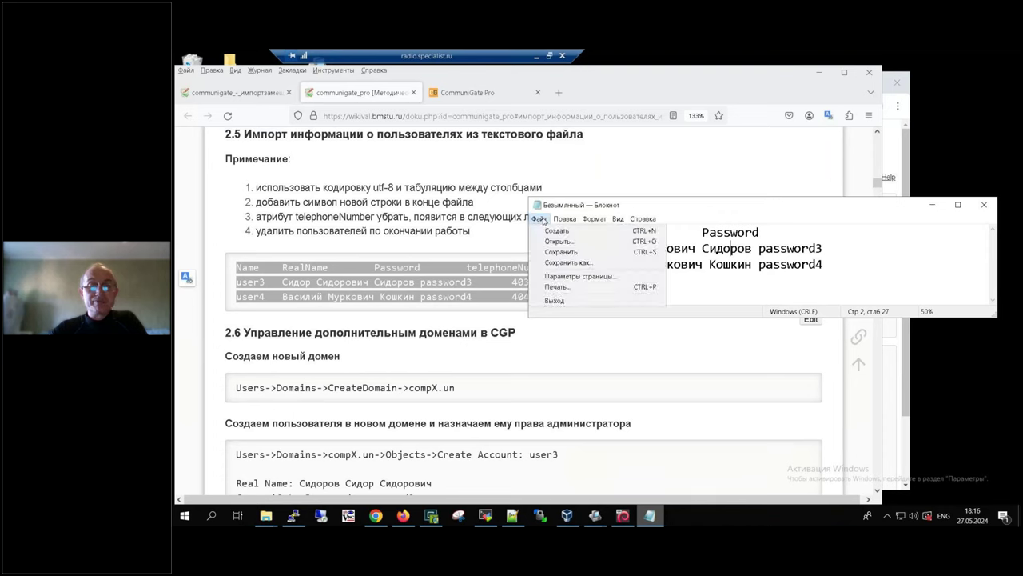
click(557, 264)
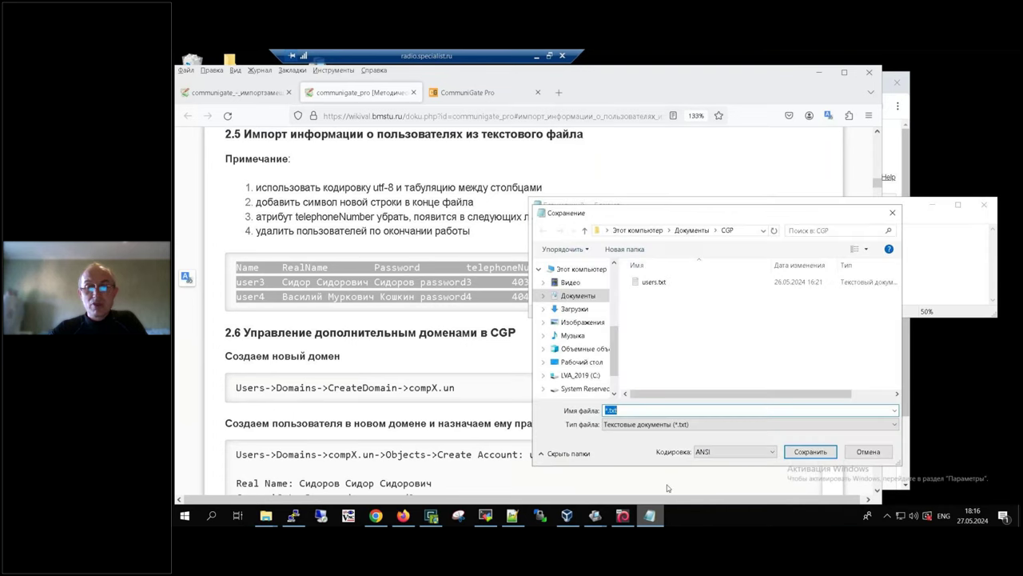
click(750, 451)
click(716, 489)
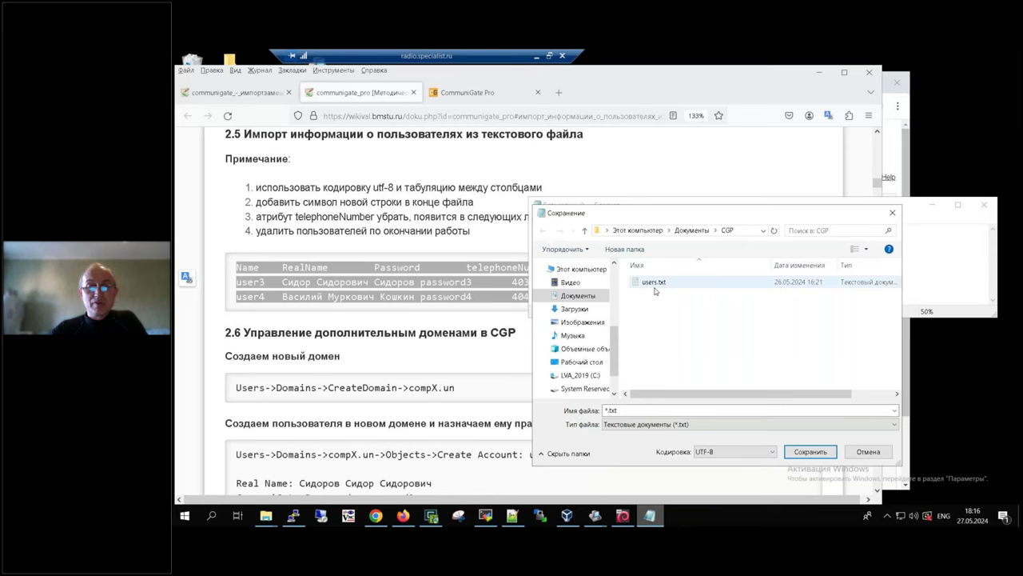
double_click(614, 410)
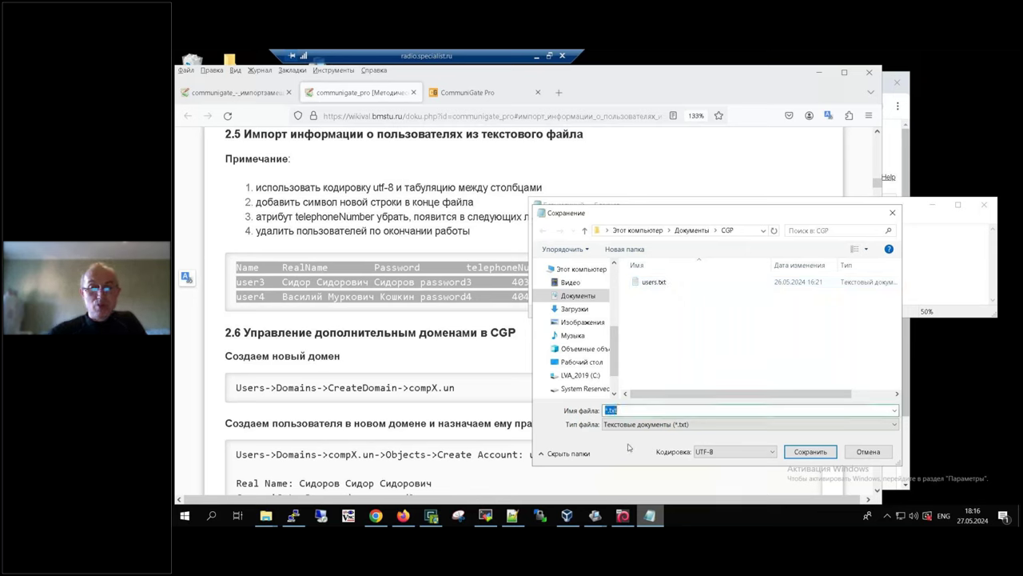
text(u)
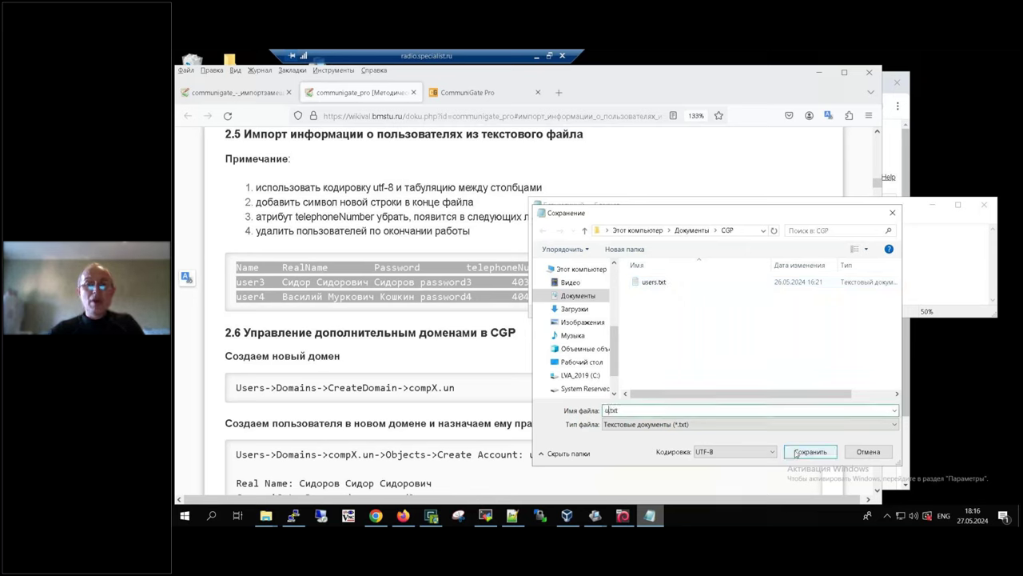
click(809, 454)
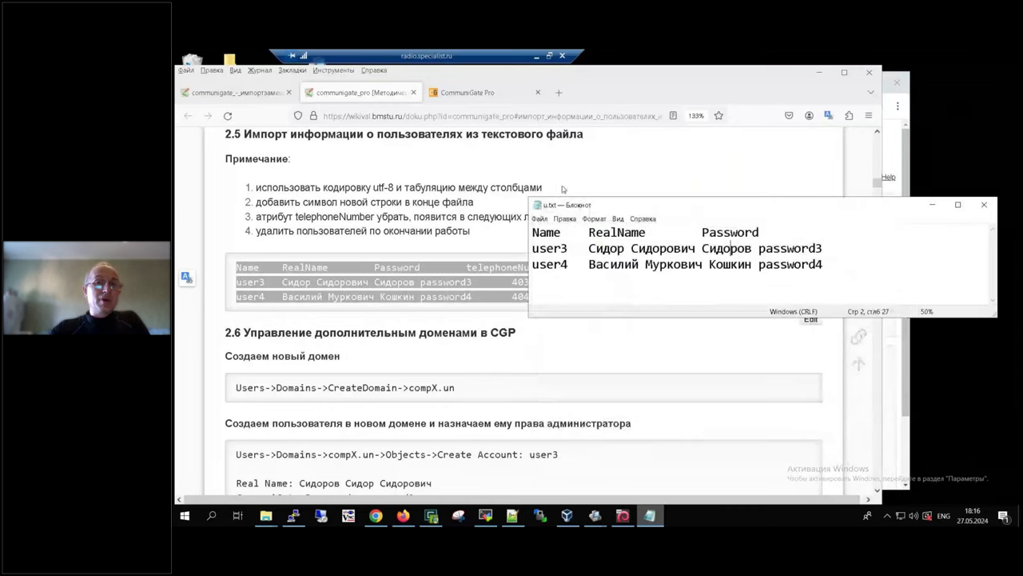
click(502, 97)
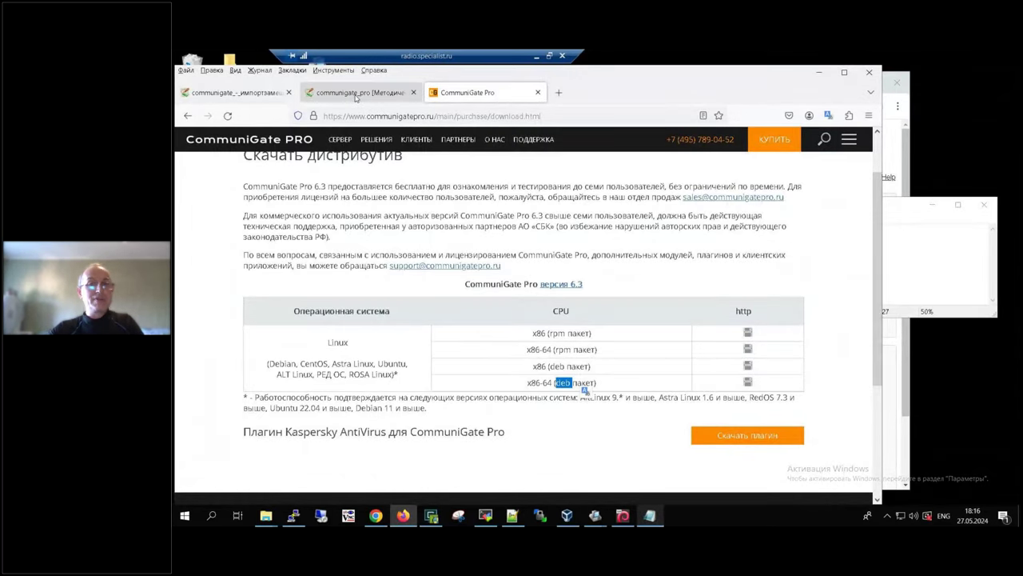
Step: Return to the corp13.un Objects page in the CommuniGate admin and browse its domain menus
key(alt+Tab)
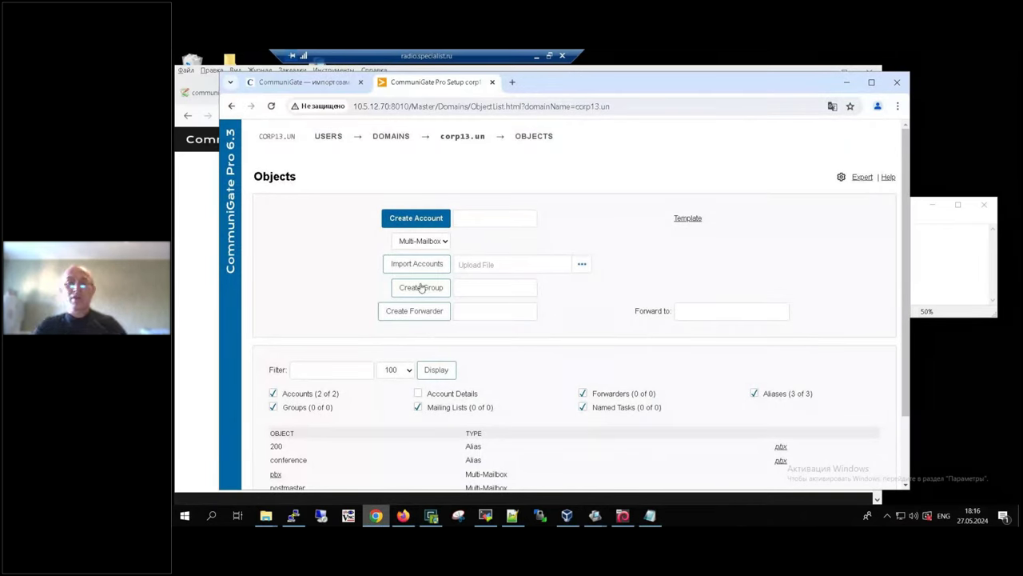
click(396, 134)
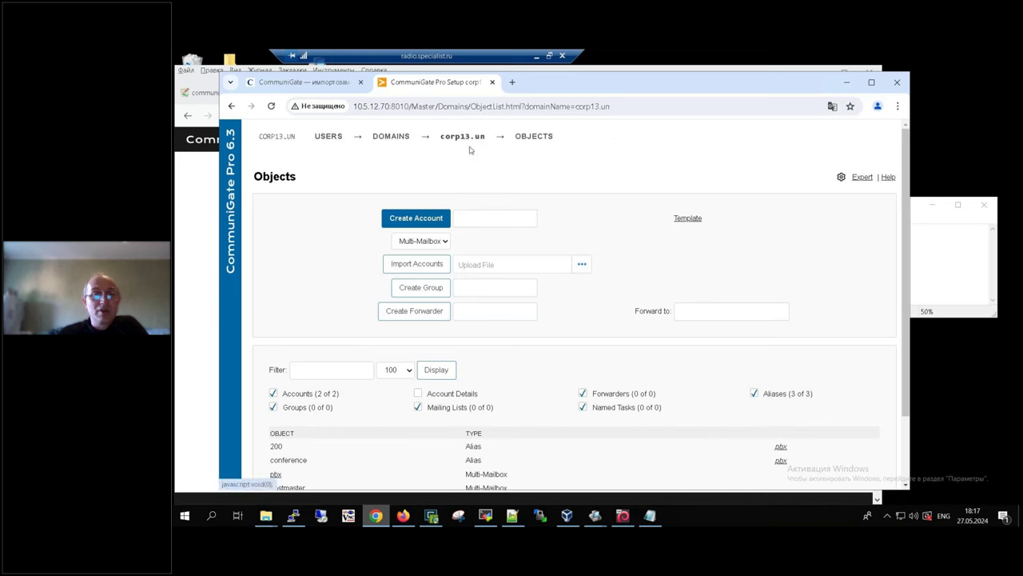
mouse_move(527, 139)
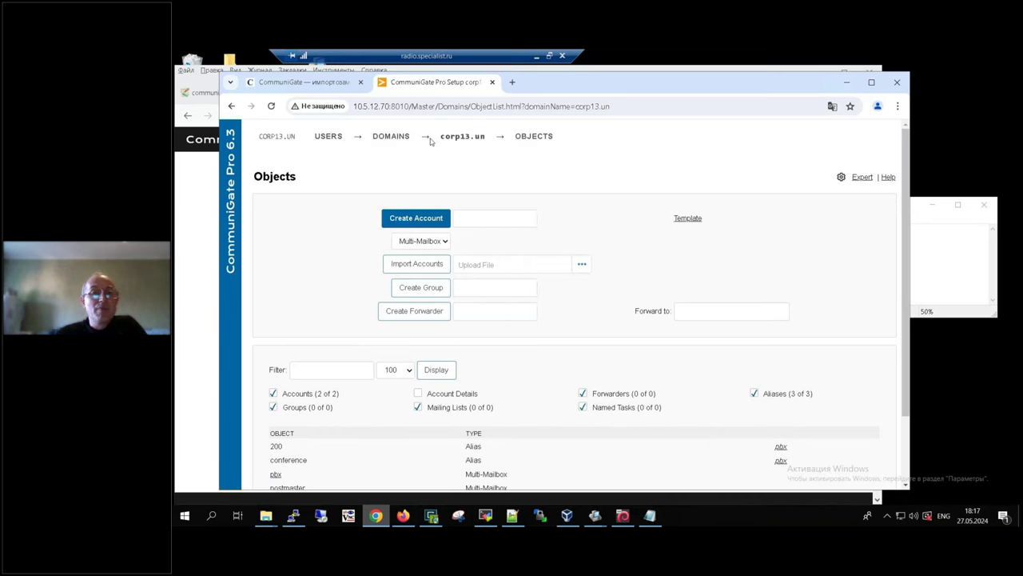
mouse_move(414, 140)
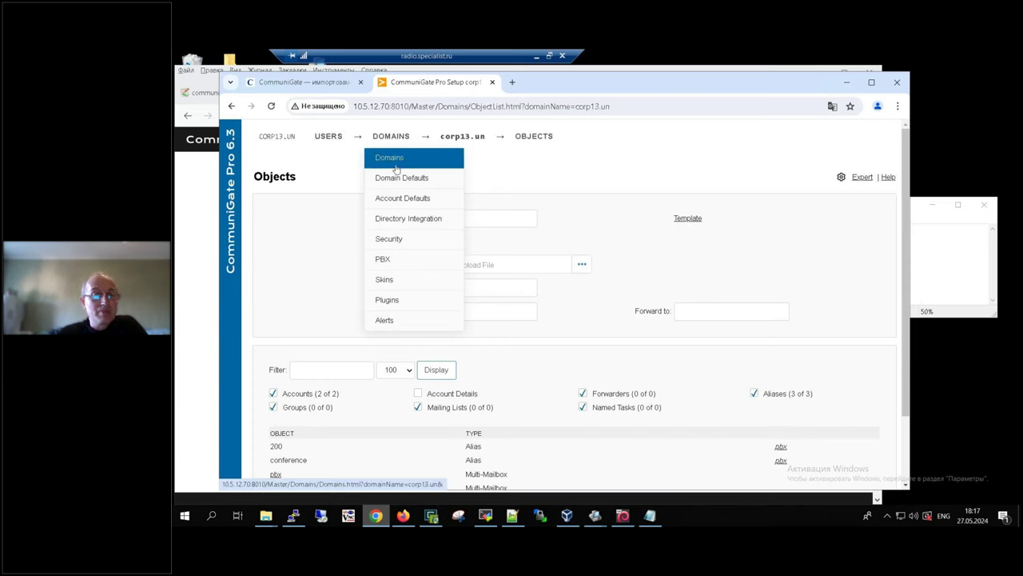
scroll(308, 322, down, 1)
scroll(326, 246, up, 2)
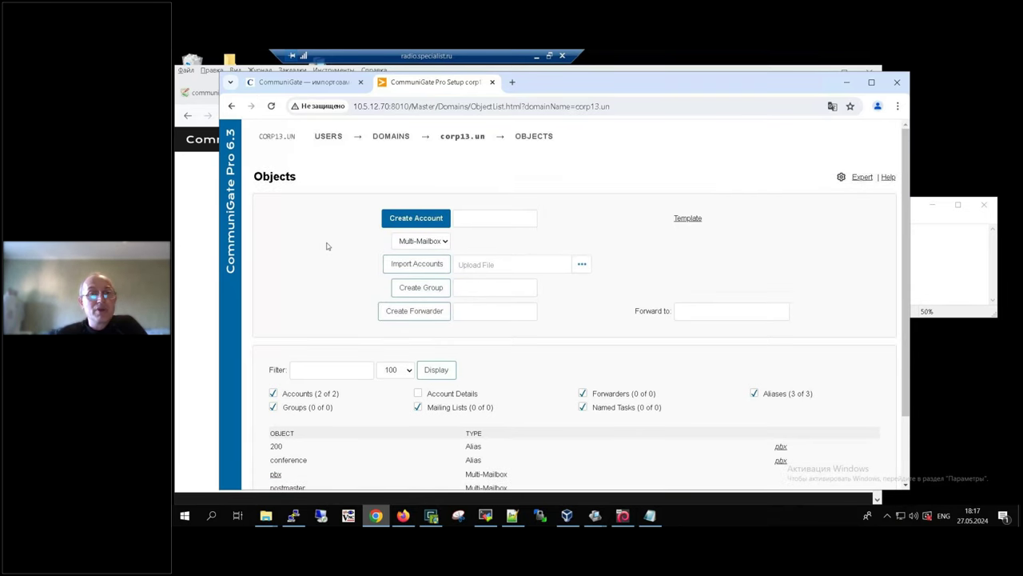
scroll(330, 391, down, 2)
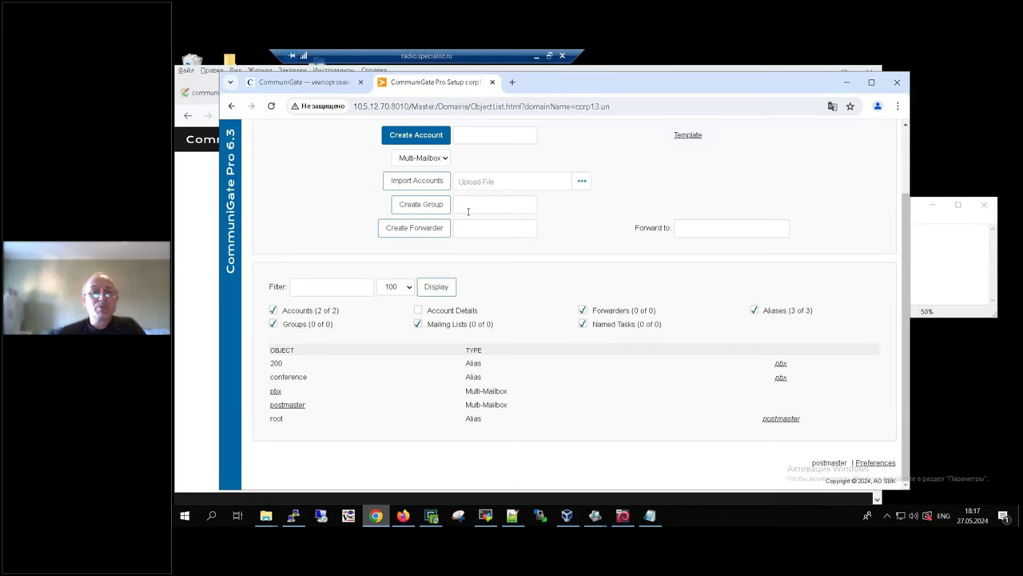
click(494, 134)
click(591, 134)
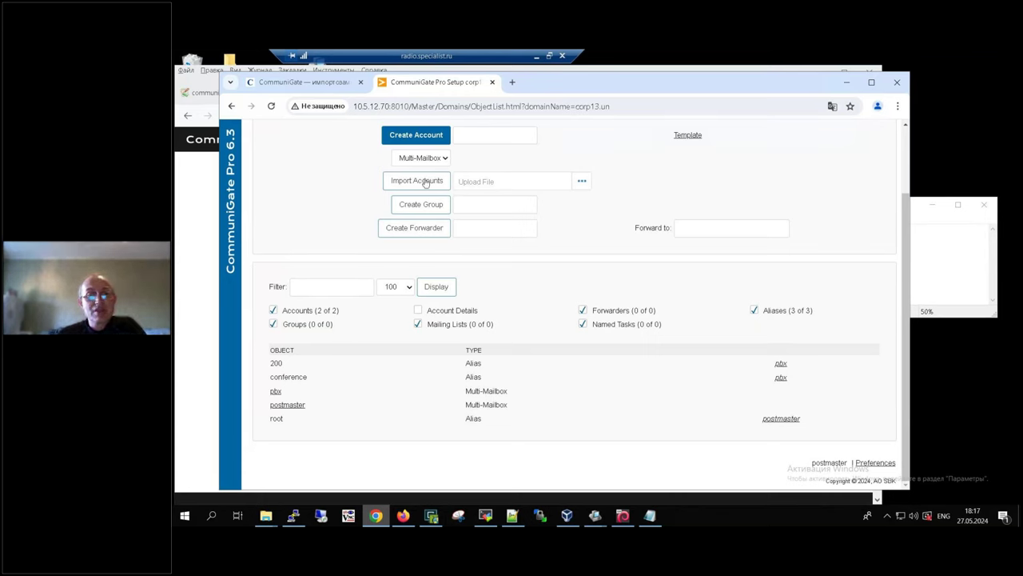
Step: Choose u.txt as the account file and run Import Accounts, which fails on missing final EOL
click(581, 181)
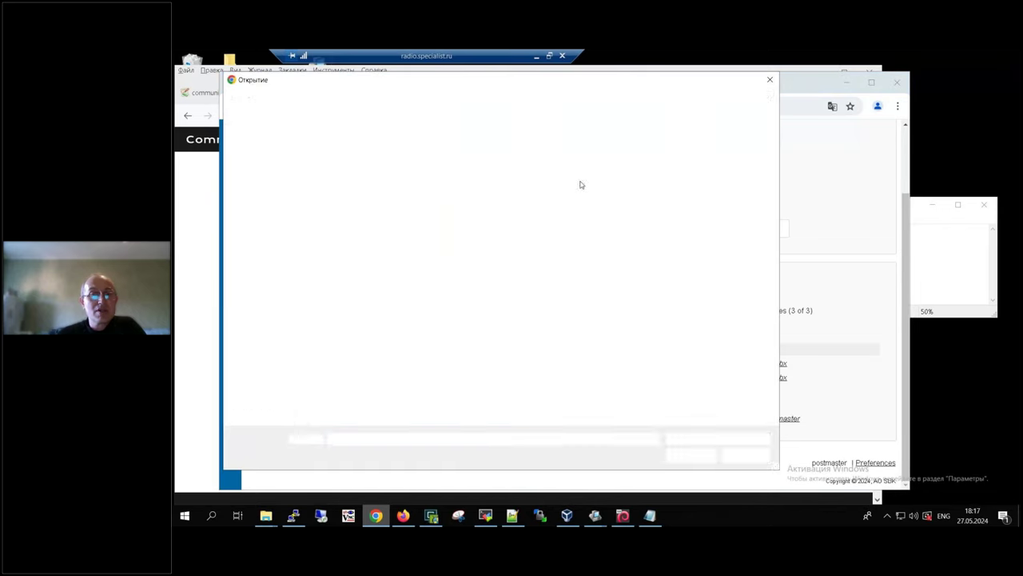
double_click(416, 184)
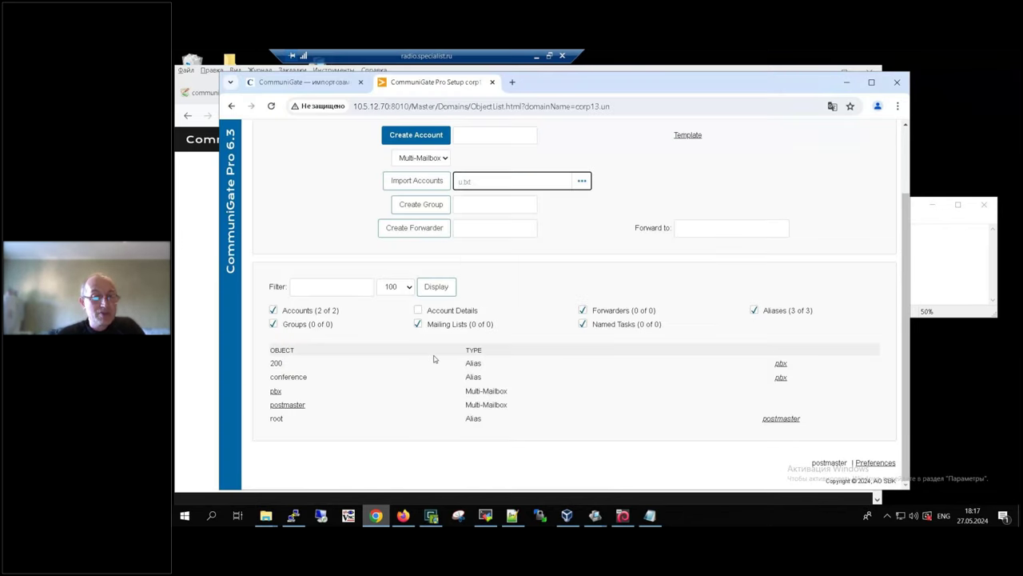
click(336, 430)
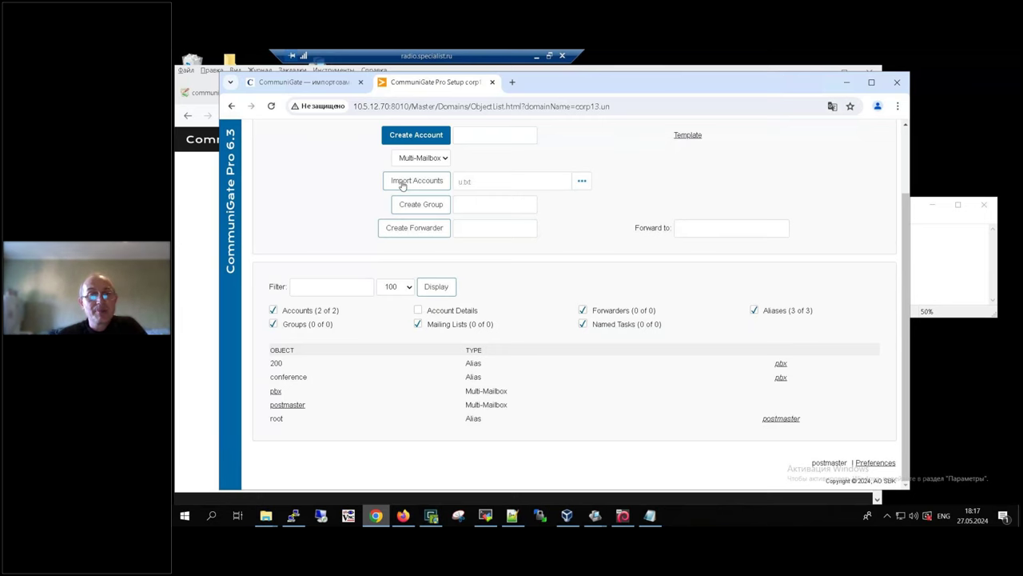
click(402, 182)
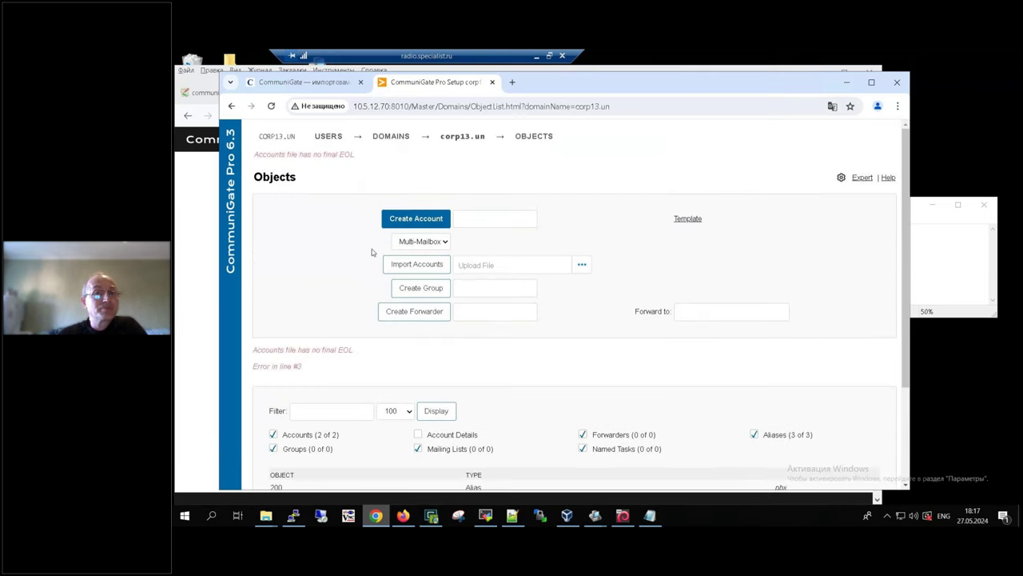
Step: Add a final line break after user4's line in u.txt and retry the import
click(650, 516)
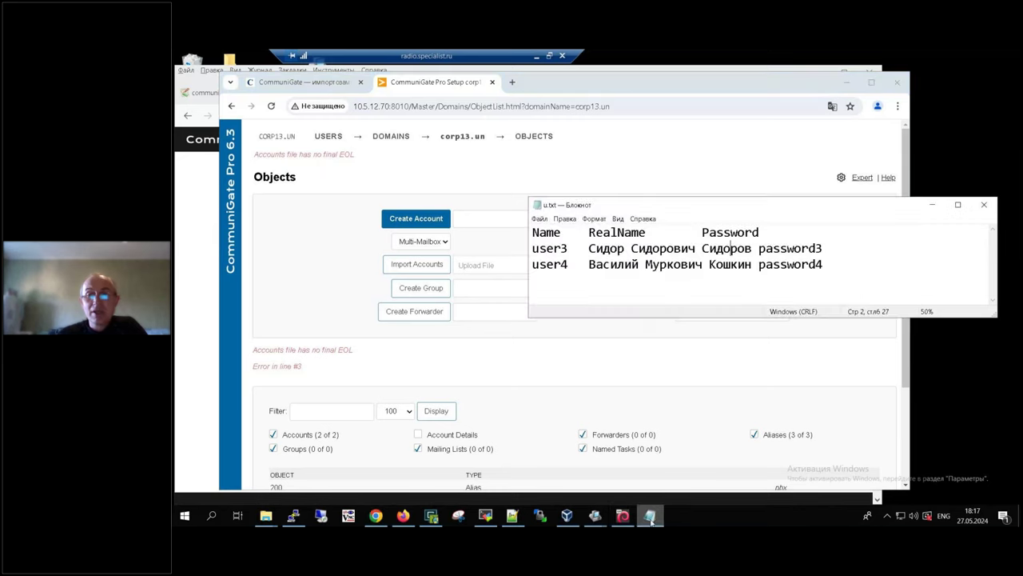
click(883, 283)
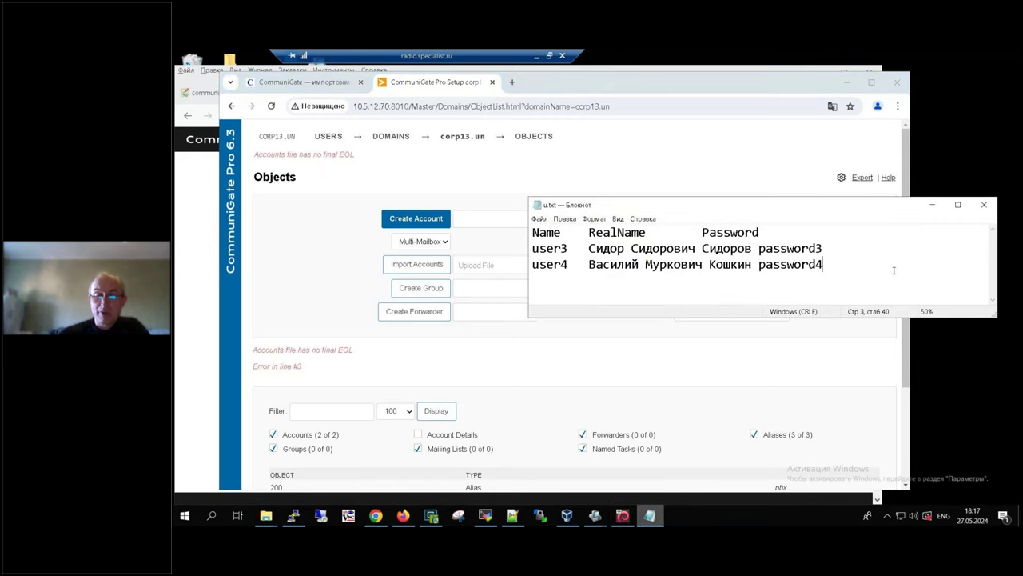
key(Return)
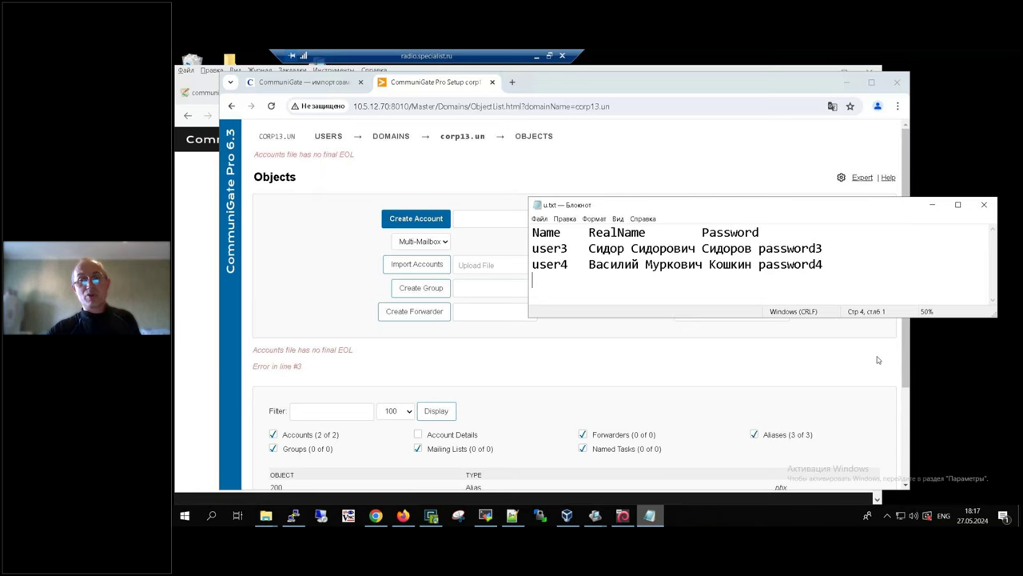
click(556, 378)
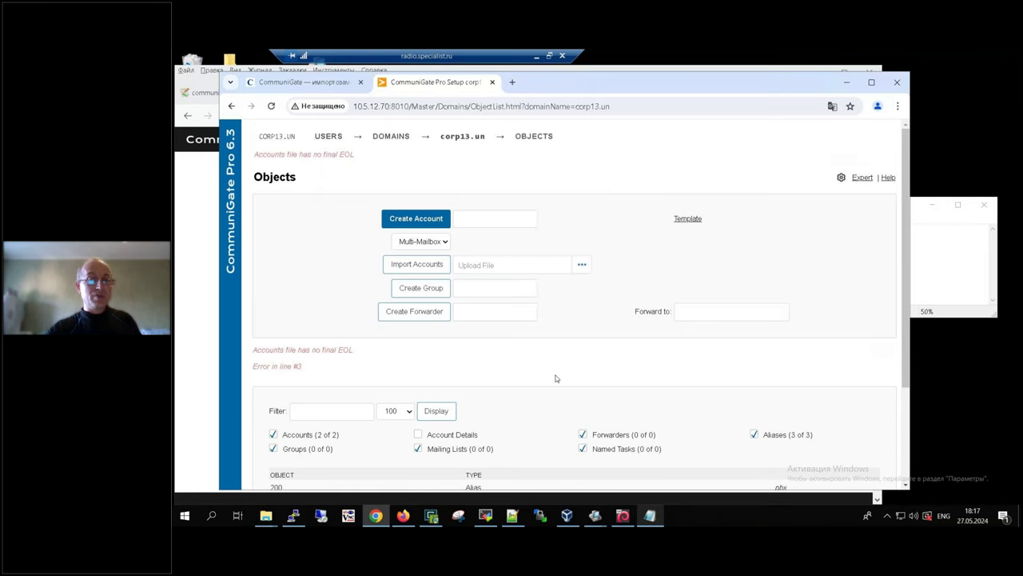
scroll(557, 378, down, 2)
scroll(557, 353, up, 2)
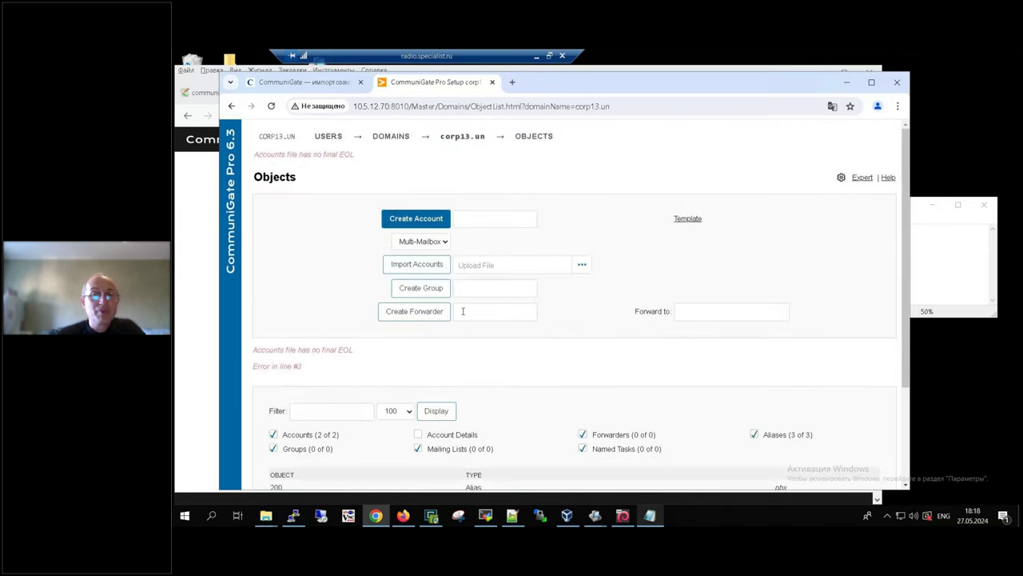
click(581, 264)
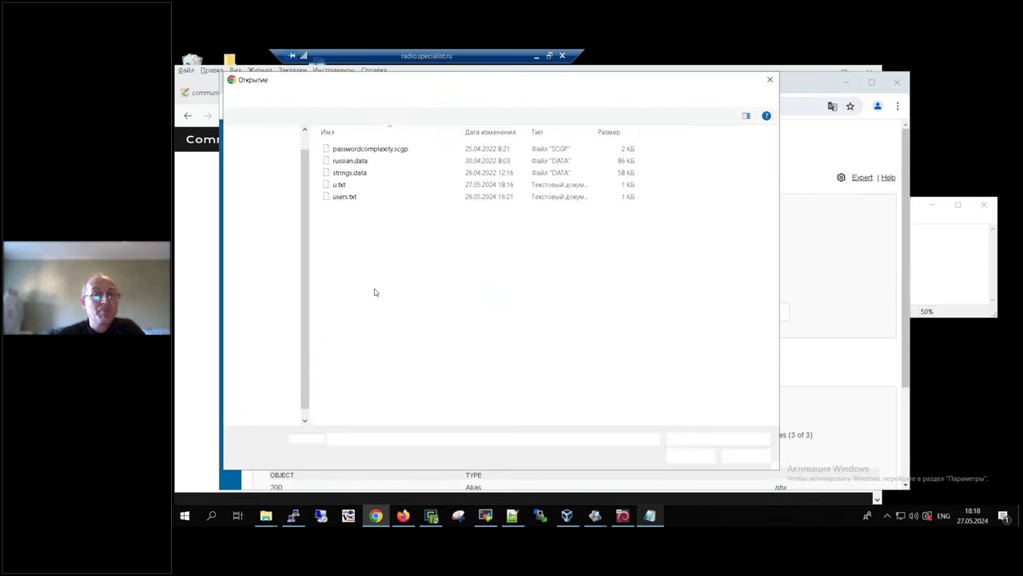
double_click(327, 184)
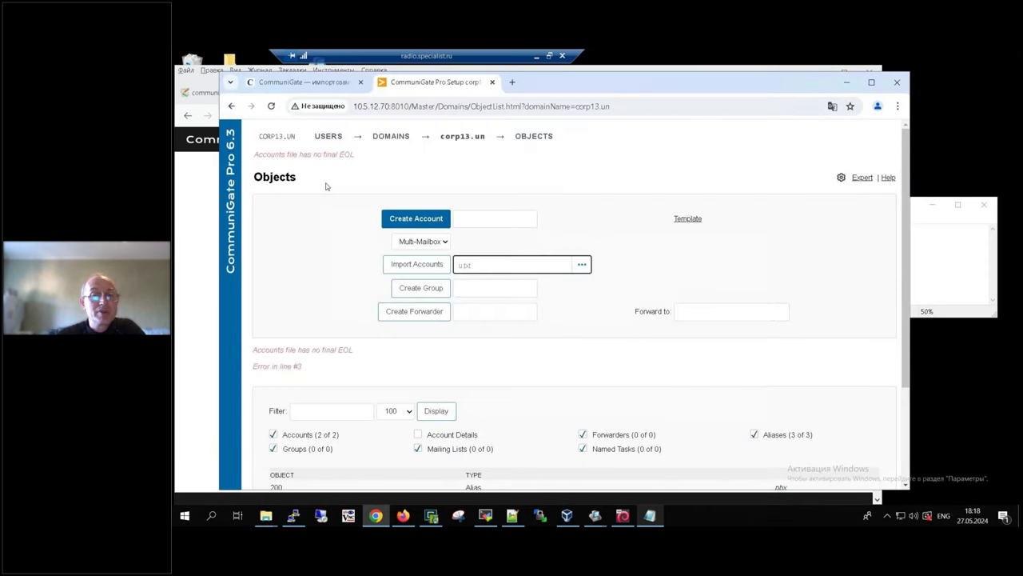
click(409, 269)
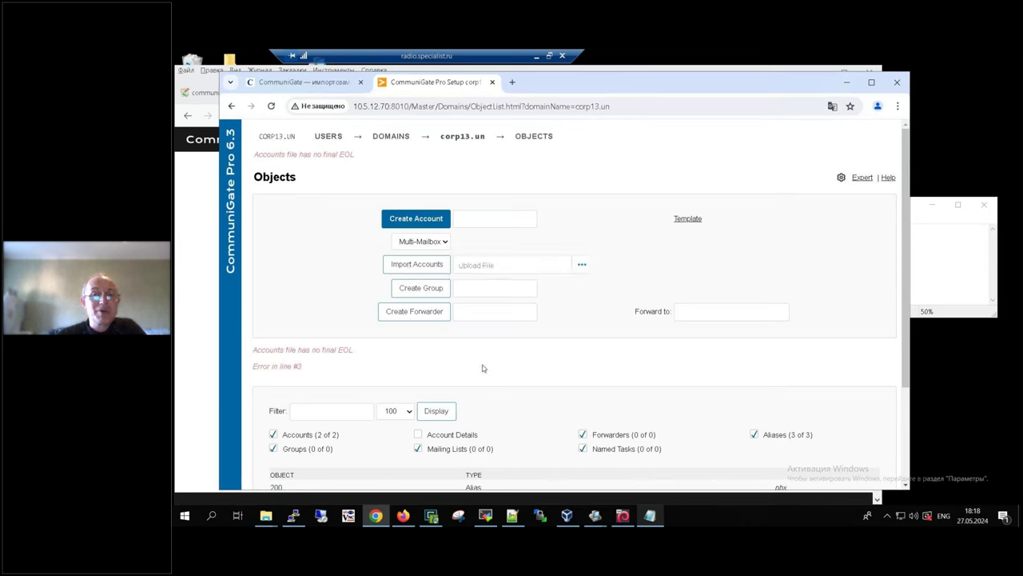
Step: Save the edited u.txt, import it again, and open the new user3 account's settings
click(951, 249)
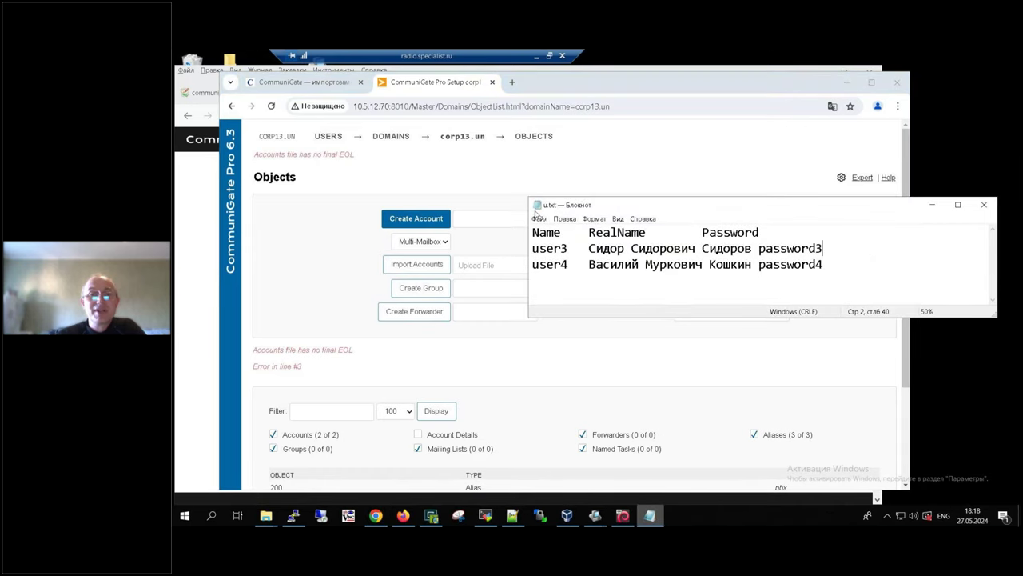
click(540, 218)
click(561, 251)
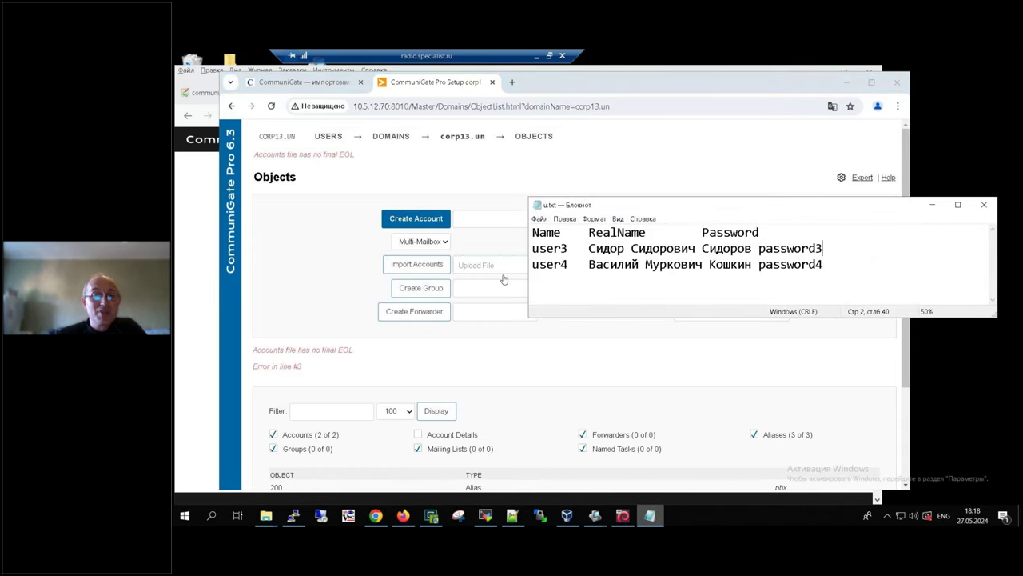
click(496, 272)
double_click(327, 187)
click(424, 264)
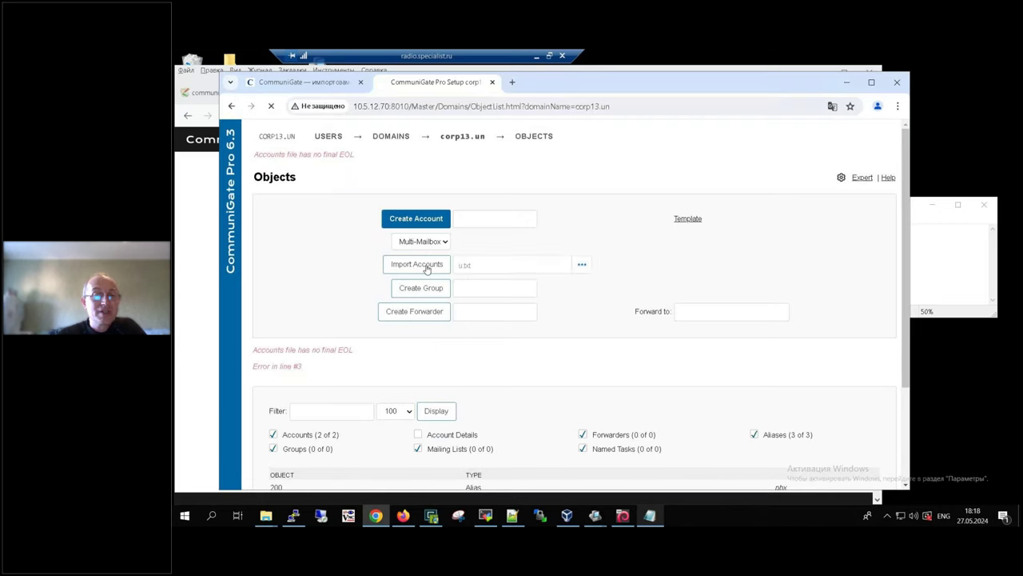
scroll(611, 406, down, 2)
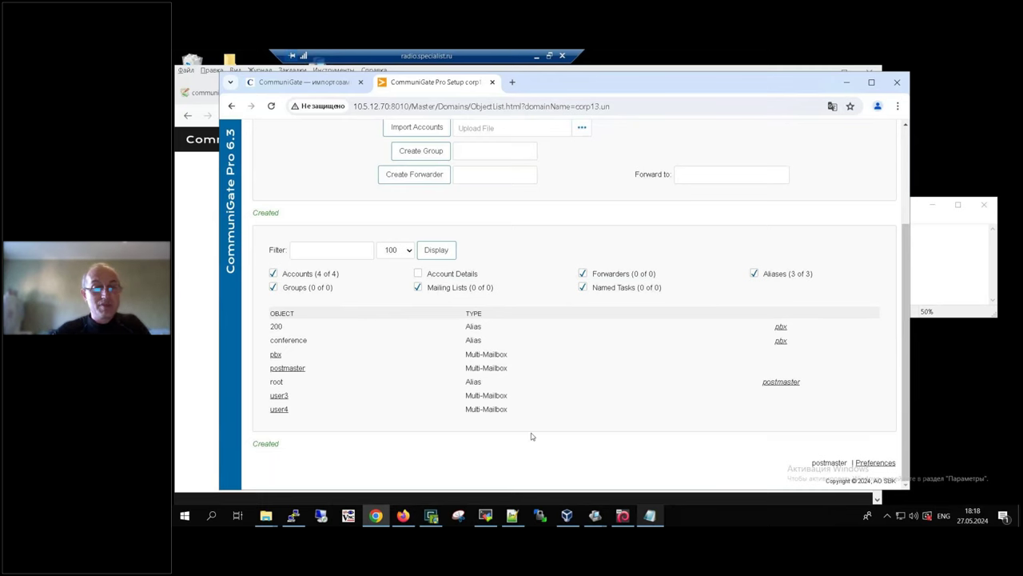
click(277, 397)
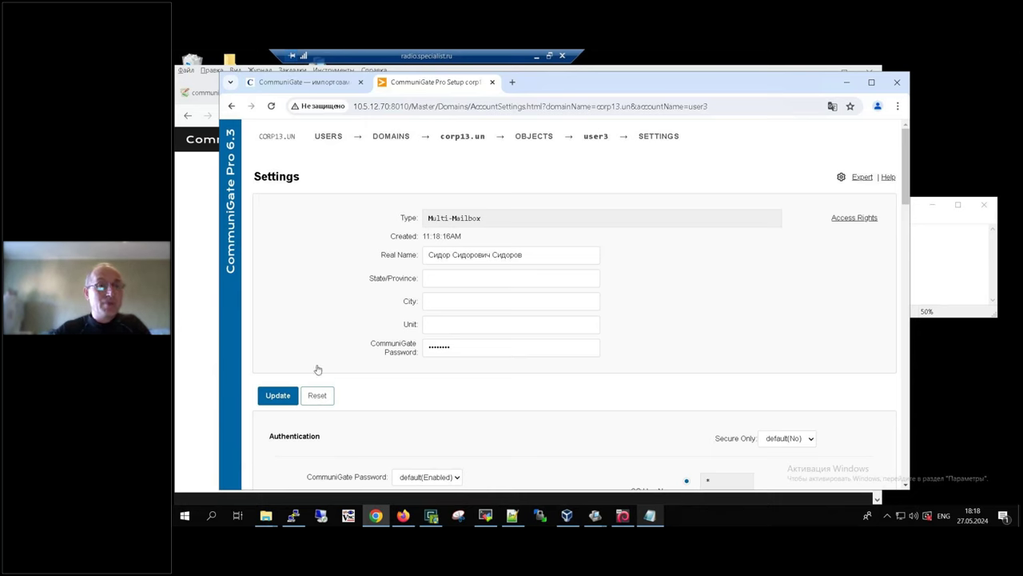
mouse_move(533, 137)
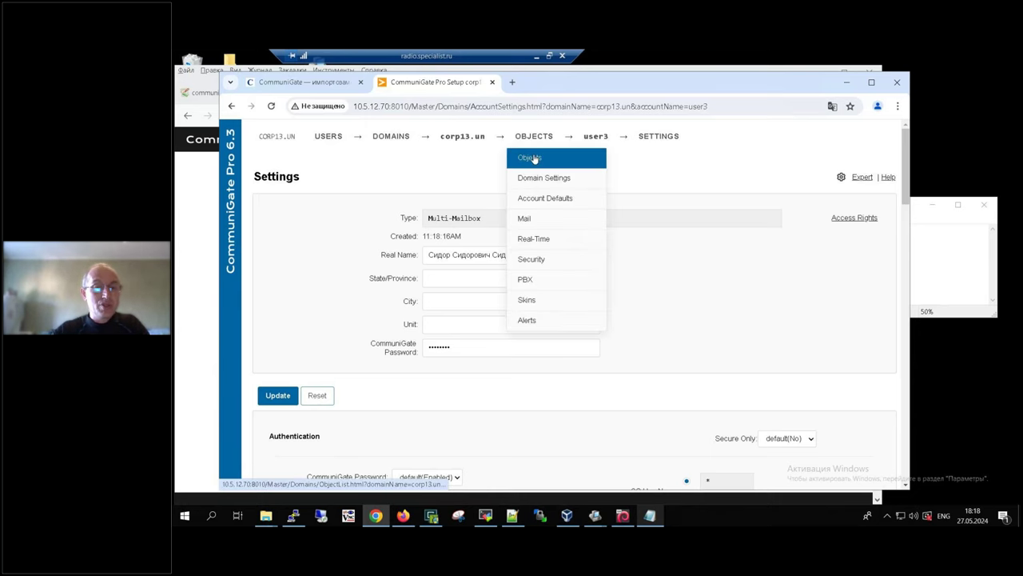
click(534, 157)
scroll(424, 320, down, 3)
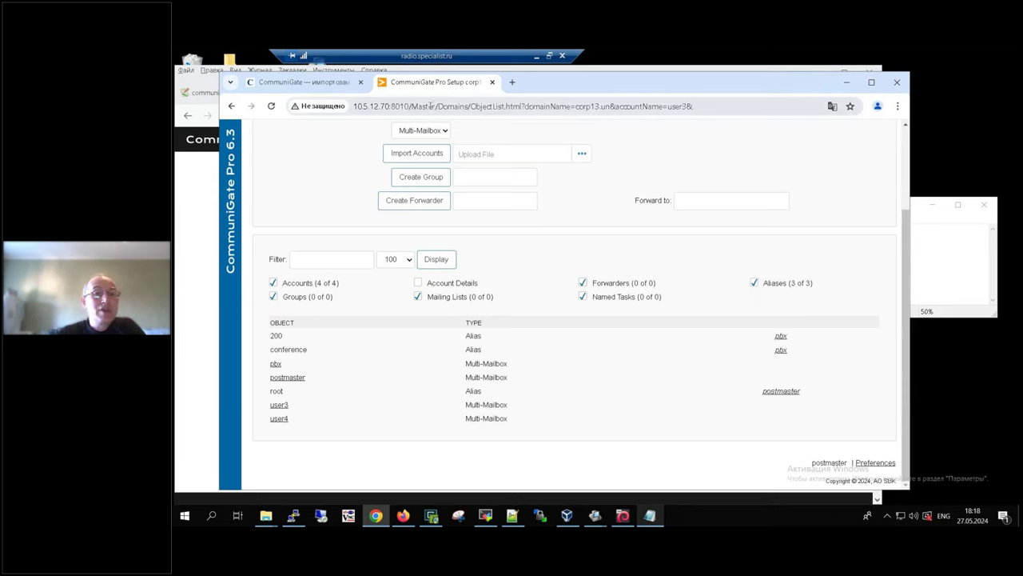
click(208, 226)
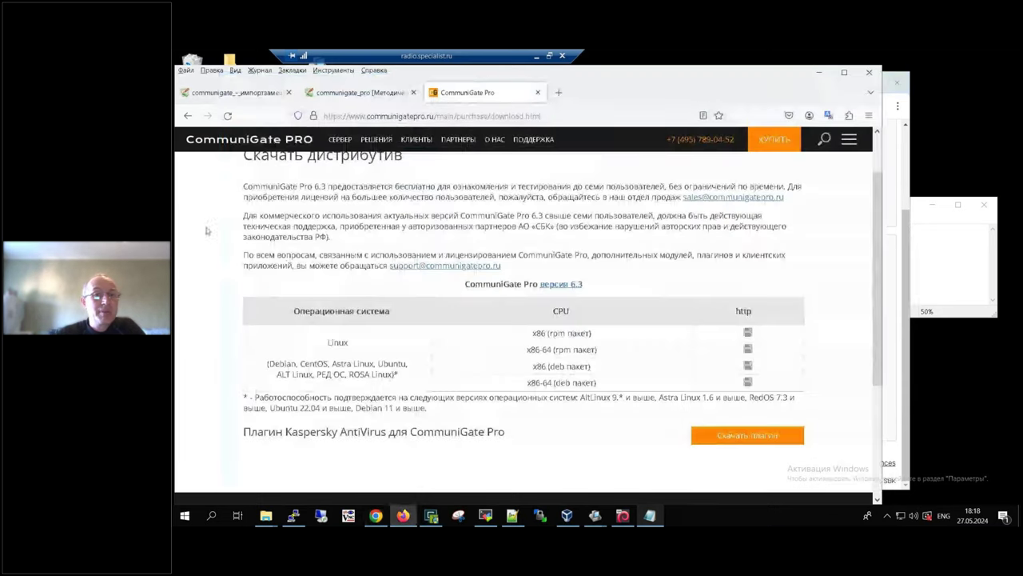
Step: Close the user-import instructions tab and open '3.1 Создание сертификата TLS для доменов' in a new tab
click(372, 93)
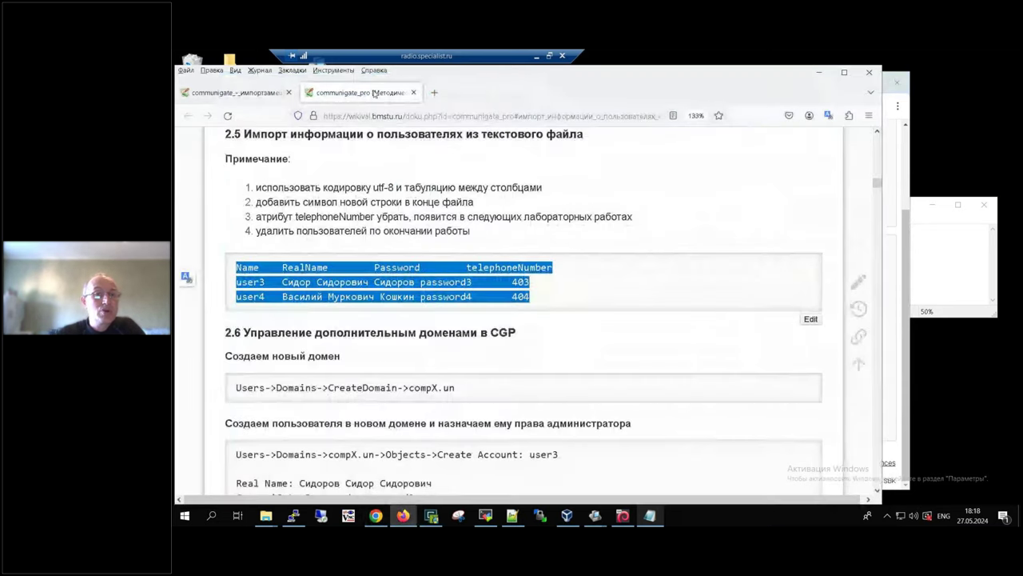
click(413, 93)
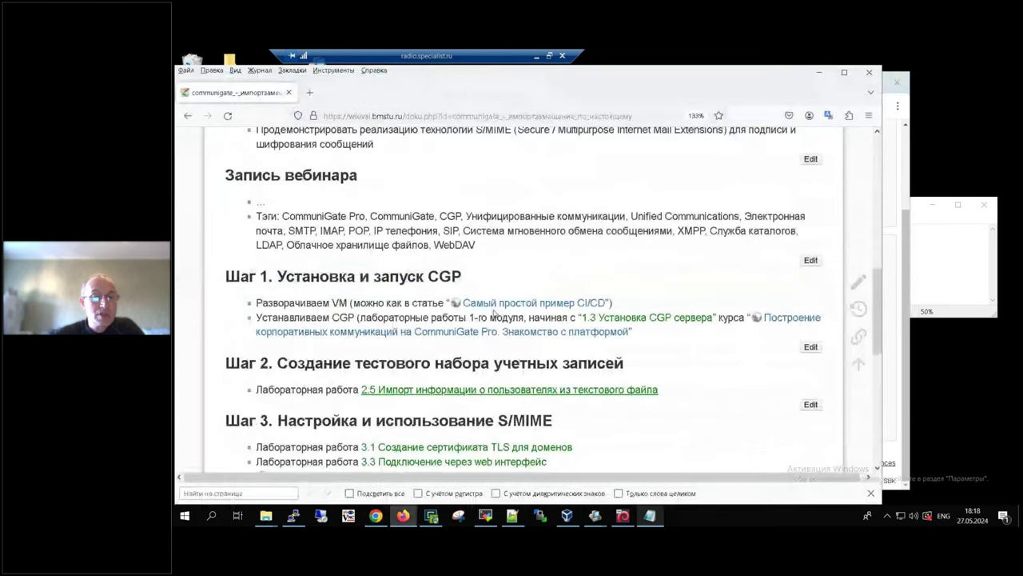
scroll(576, 361, down, 2)
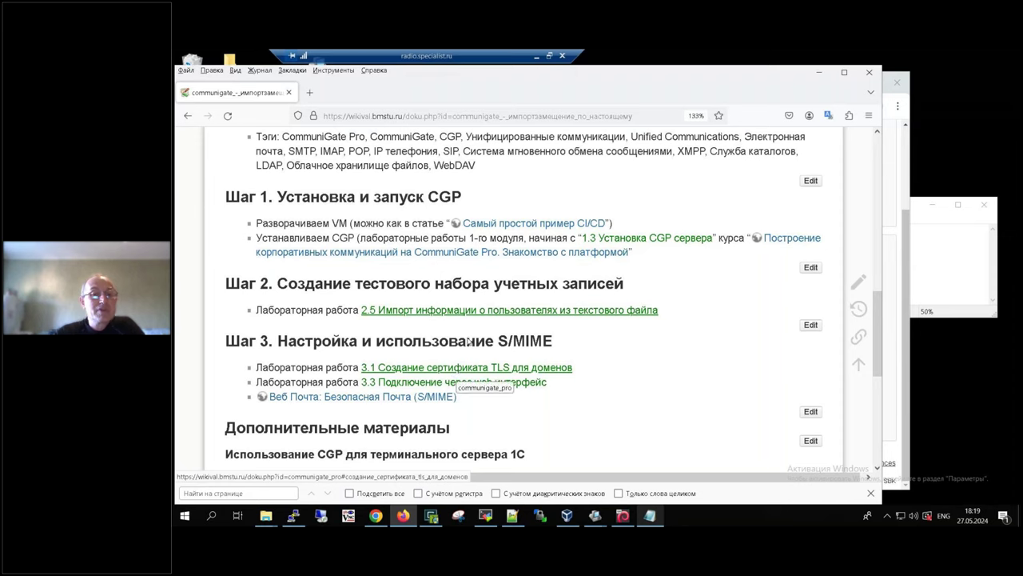
middle_click(429, 373)
click(362, 93)
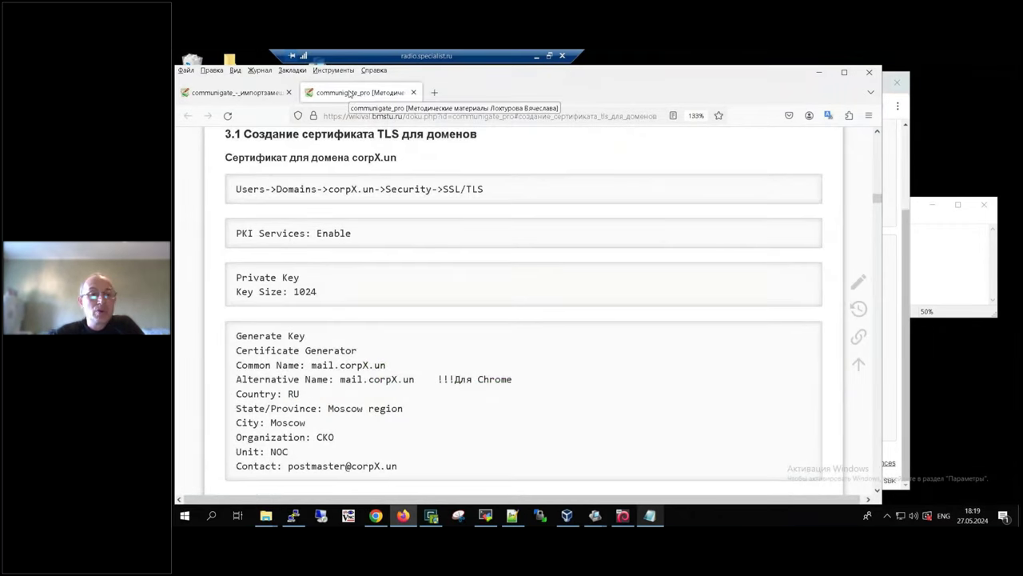
Step: Read through the TLS certificate instructions, then return to the CommuniGate Pro admin page
scroll(576, 338, down, 3)
scroll(575, 338, up, 5)
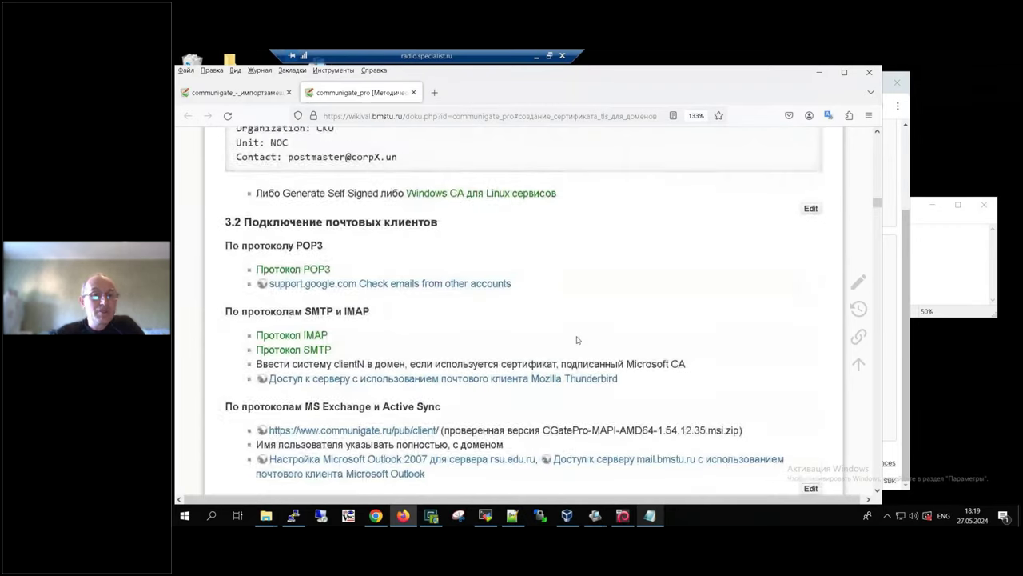
scroll(577, 340, down, 3)
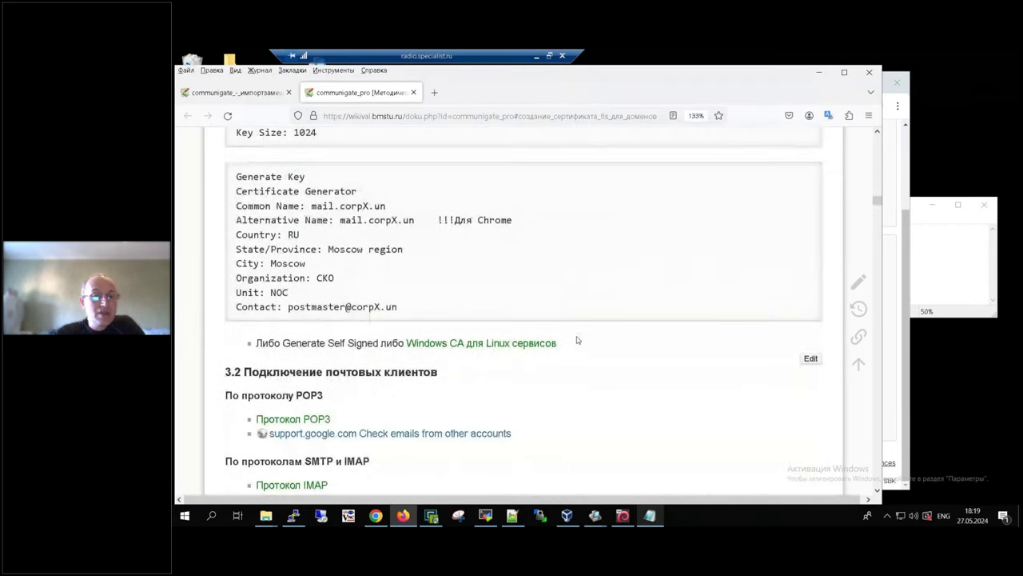
scroll(577, 339, down, 3)
click(254, 93)
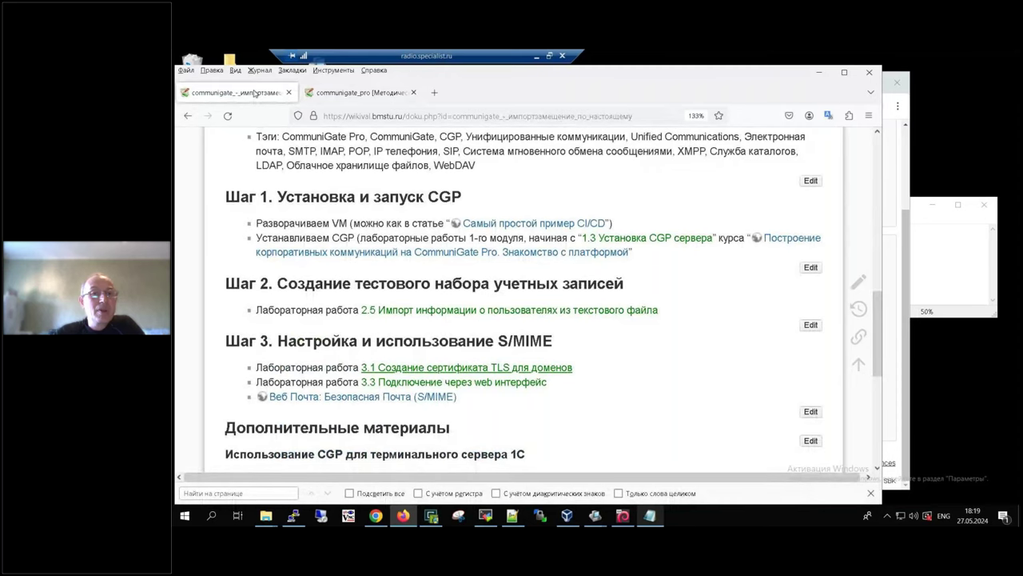
click(365, 116)
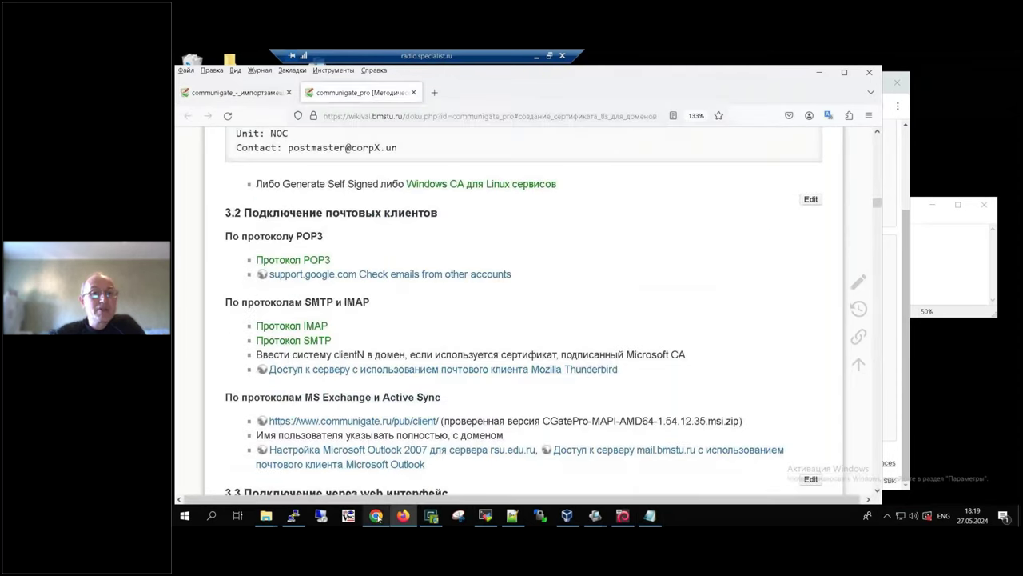
click(375, 516)
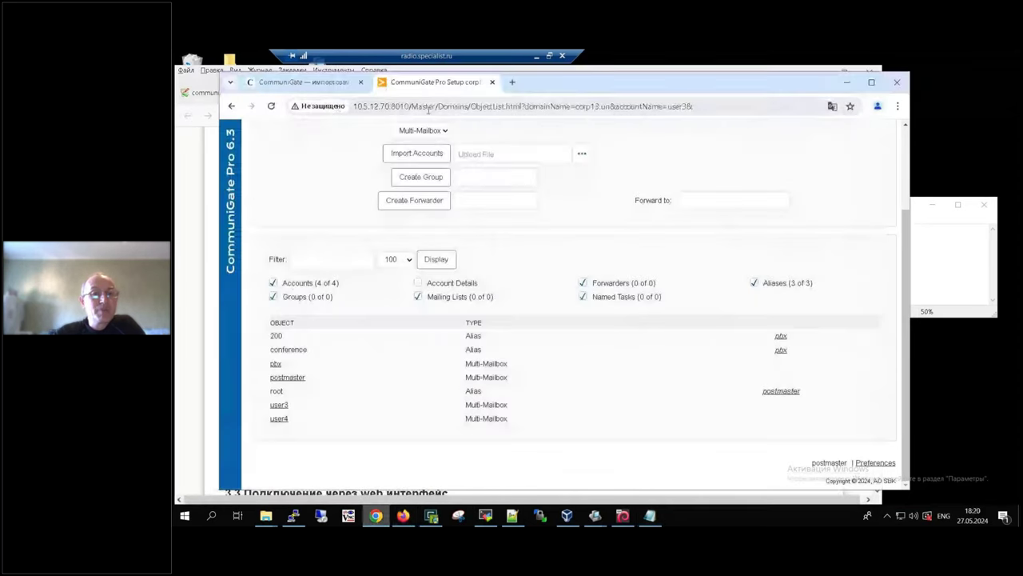
Step: Enable PKI Services in corp13.un's SSL/TLS settings and generate a 1024-bit private key
scroll(524, 254, up, 3)
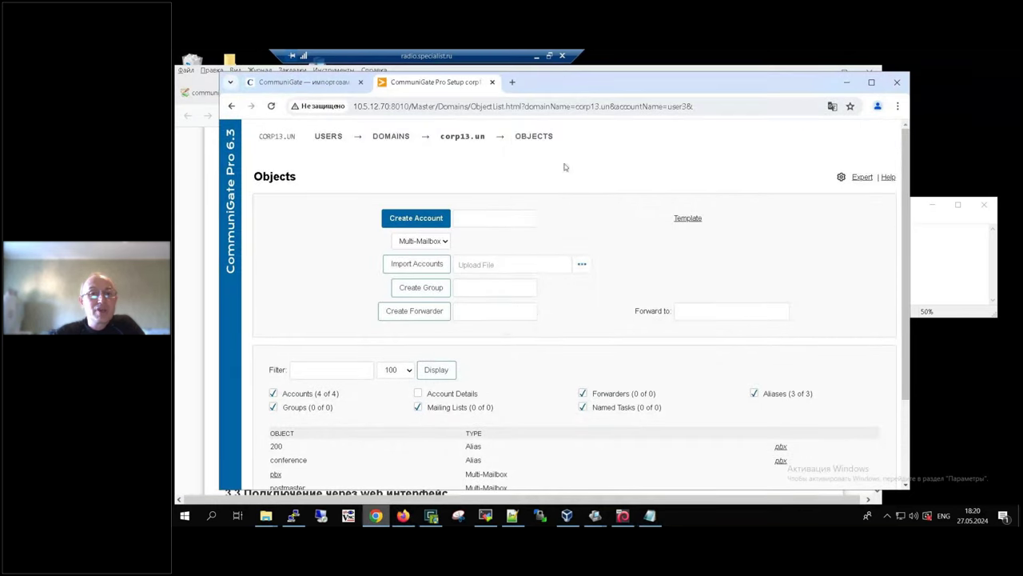
mouse_move(534, 136)
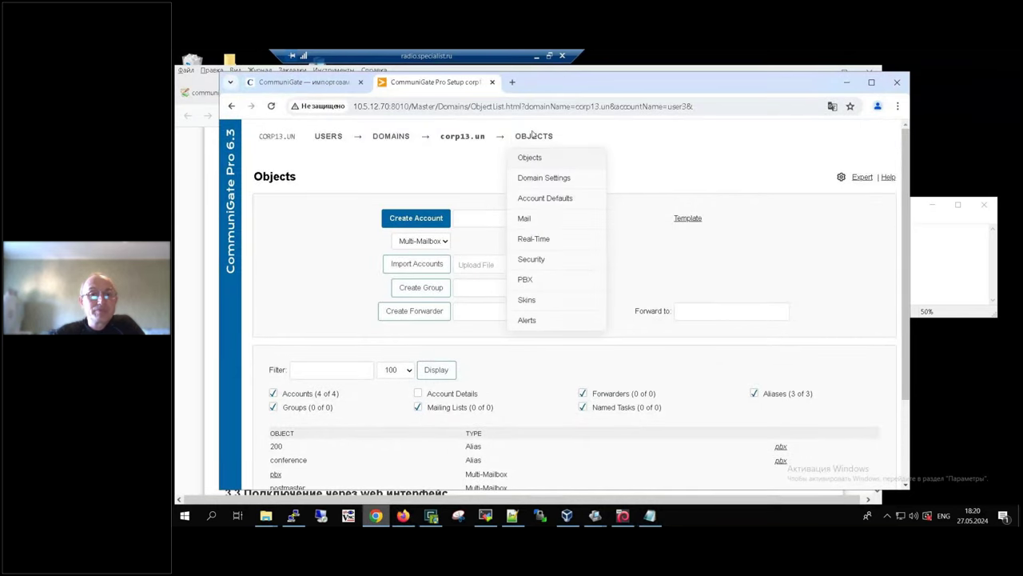
click(548, 264)
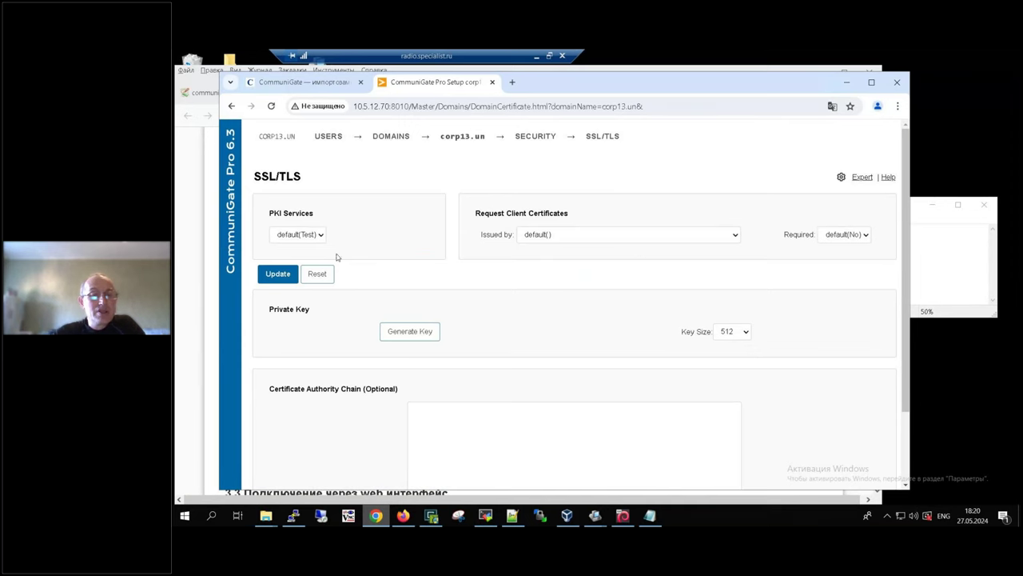
click(315, 235)
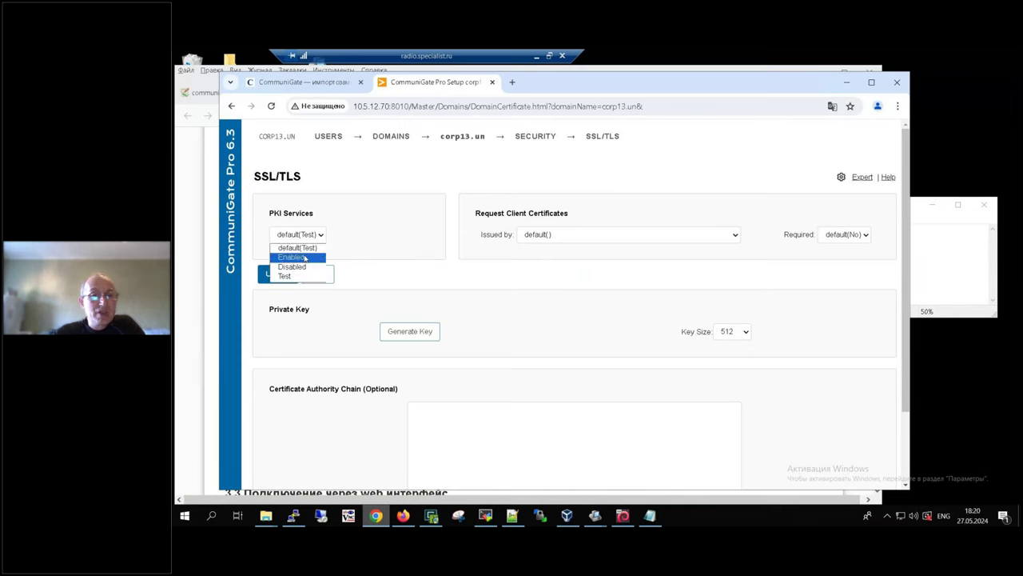
click(304, 258)
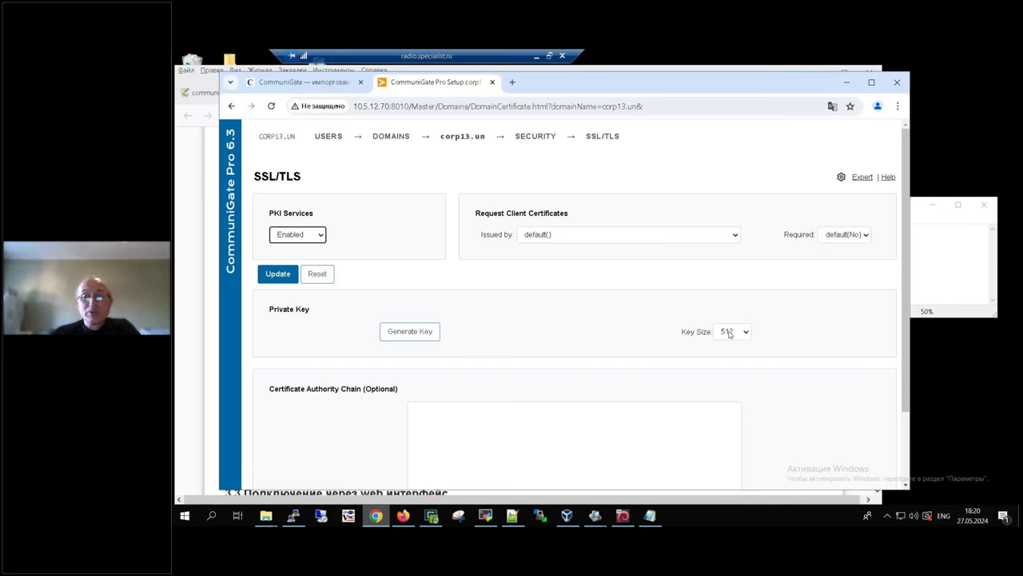
click(727, 332)
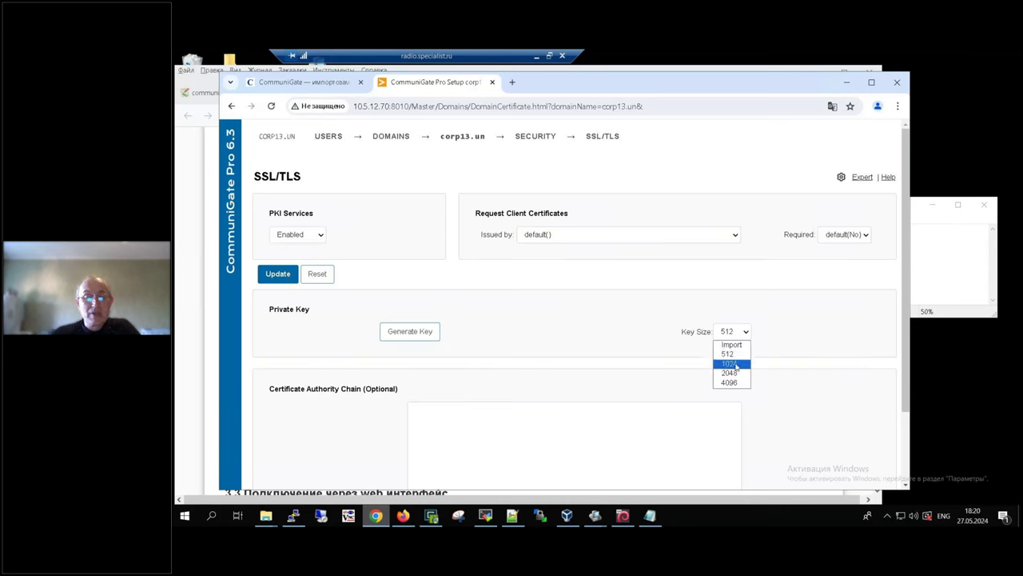
click(735, 364)
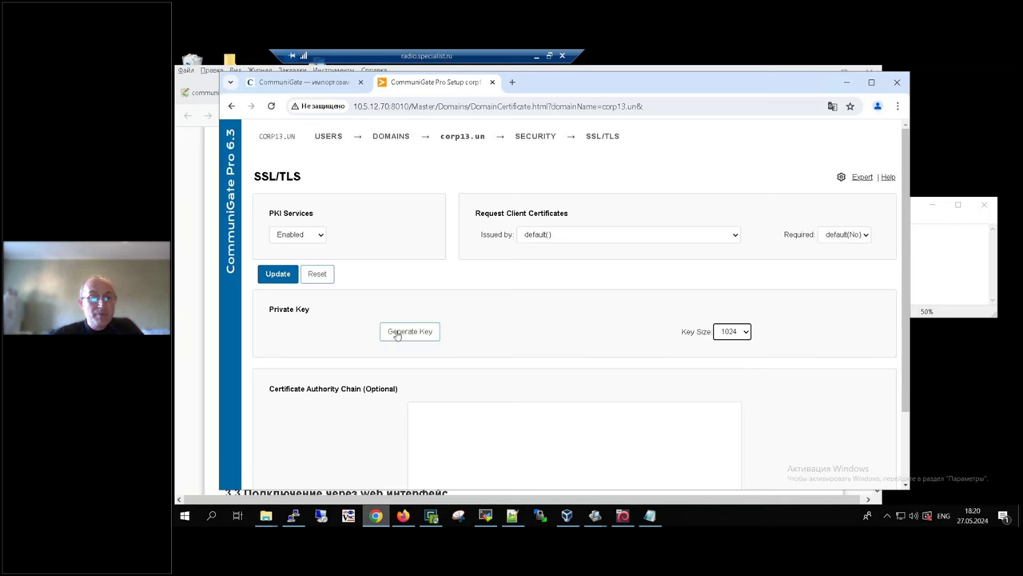
click(397, 334)
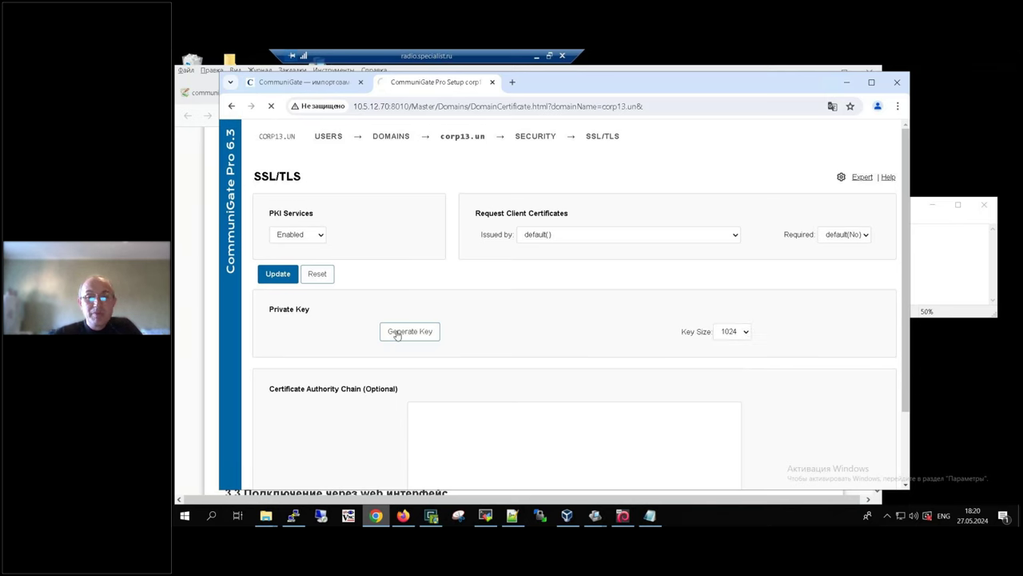
Step: Set PKI Services to Enabled on the corp13.un SSL/TLS page
click(318, 240)
click(354, 237)
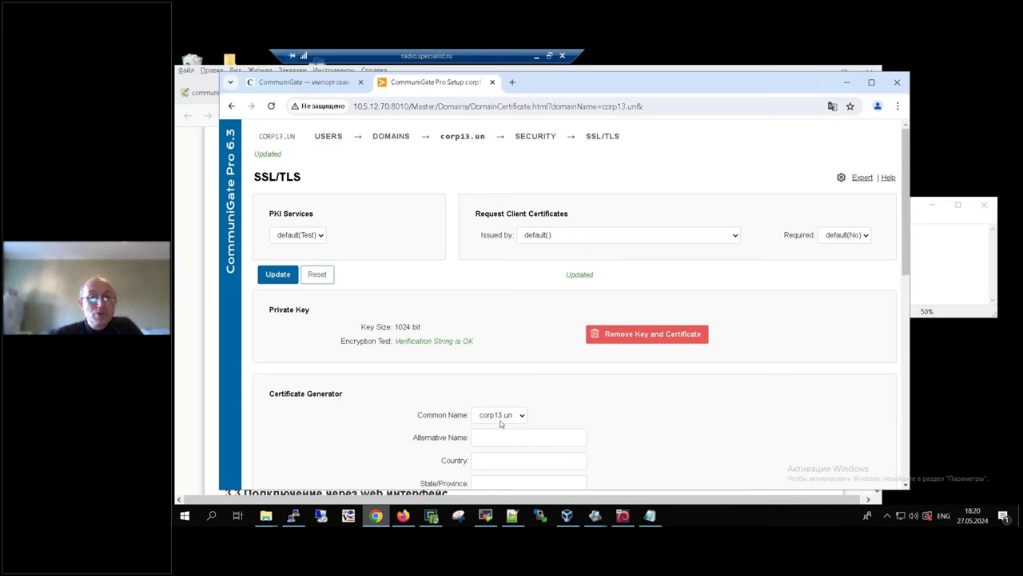
click(305, 236)
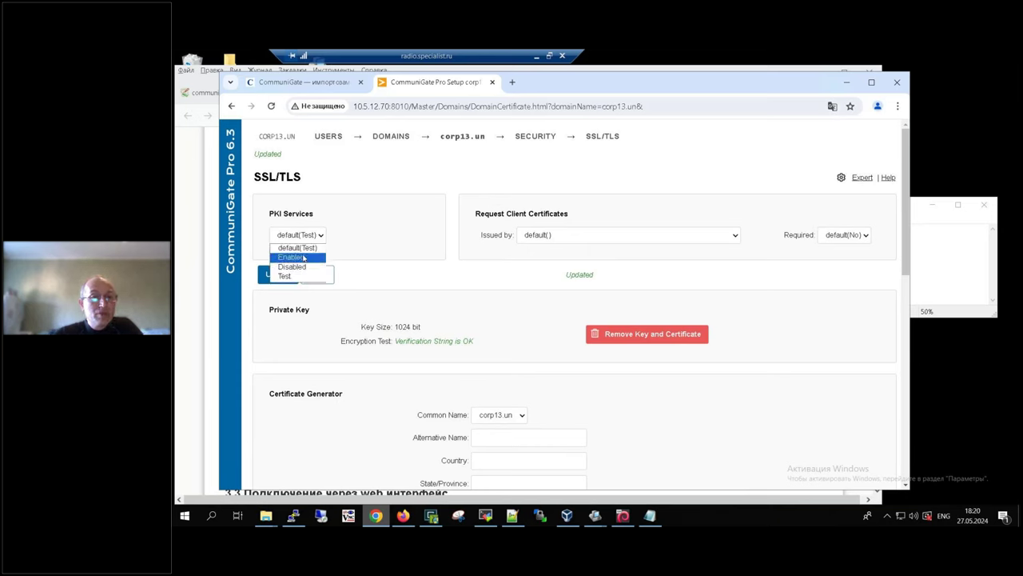
click(298, 259)
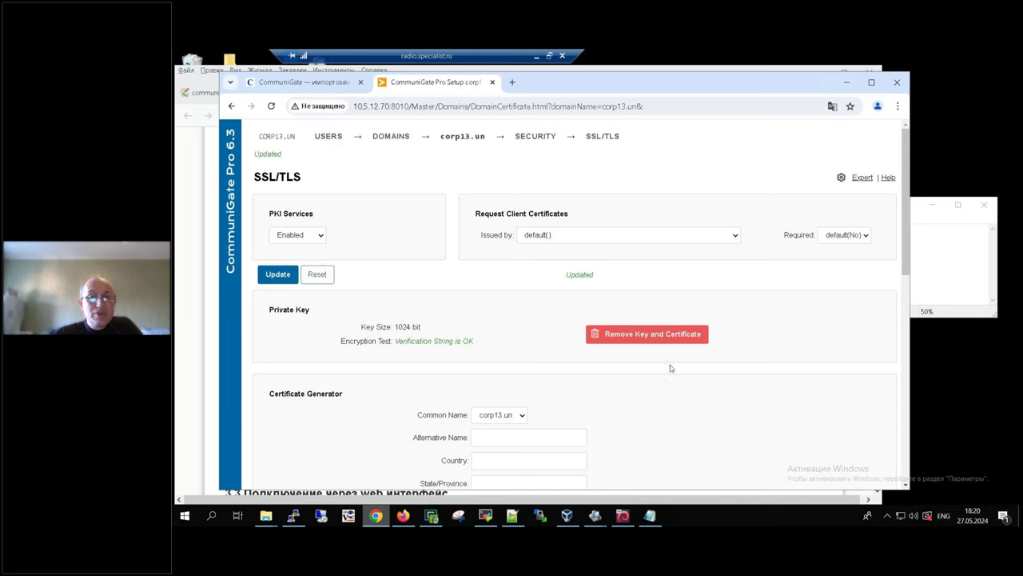
scroll(706, 404, down, 3)
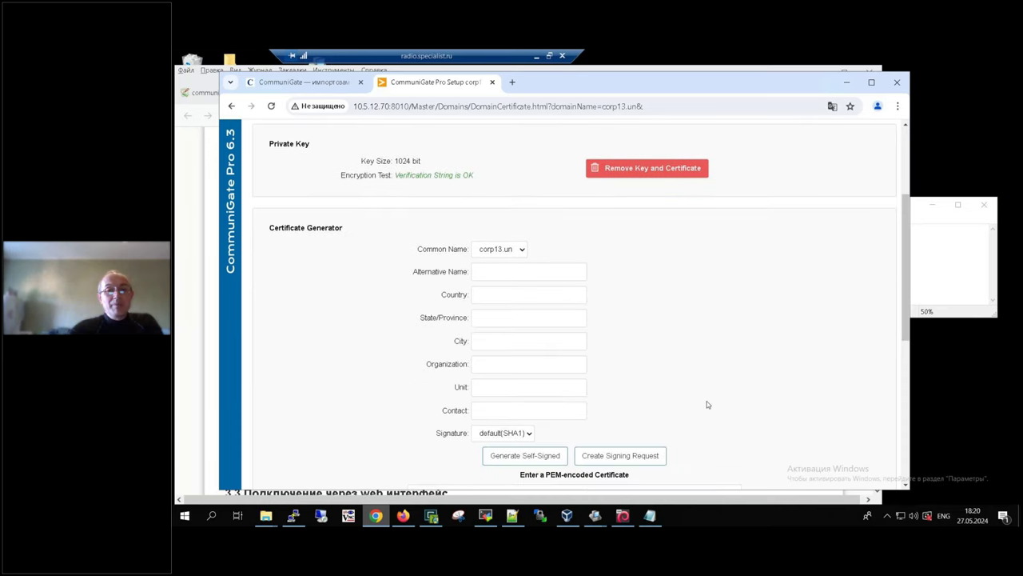
Step: Fill the certificate fields: alternative name *.corp13.un, RU, Moscow region, Moscow, organization CKO
click(491, 269)
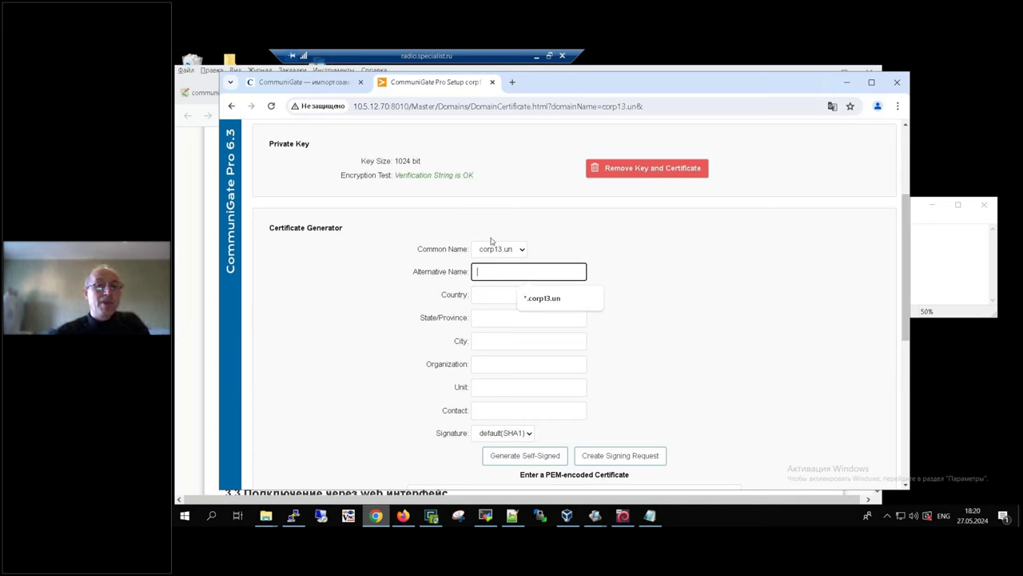
click(558, 302)
click(520, 296)
click(527, 320)
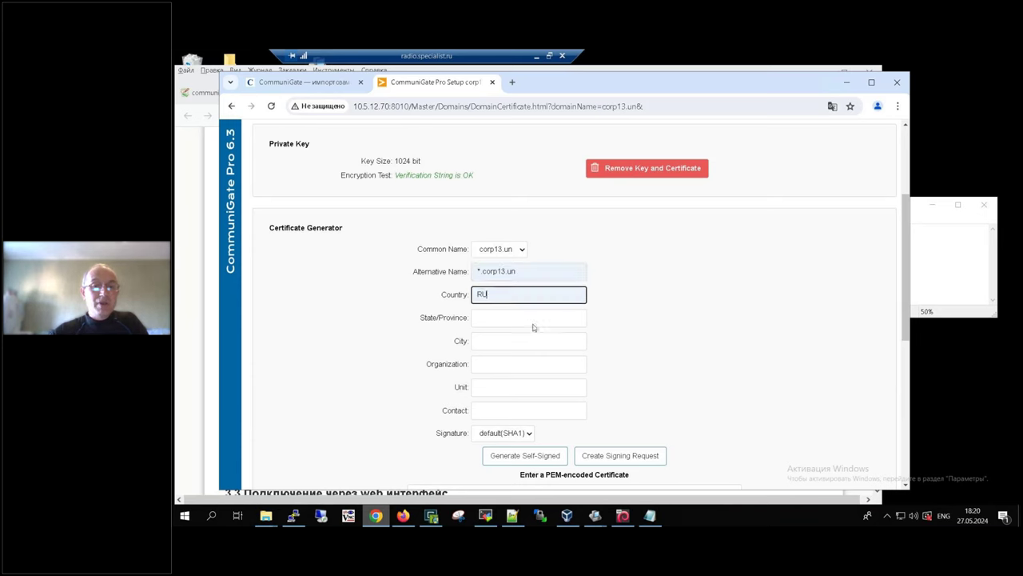
click(532, 323)
click(536, 342)
click(537, 343)
click(537, 366)
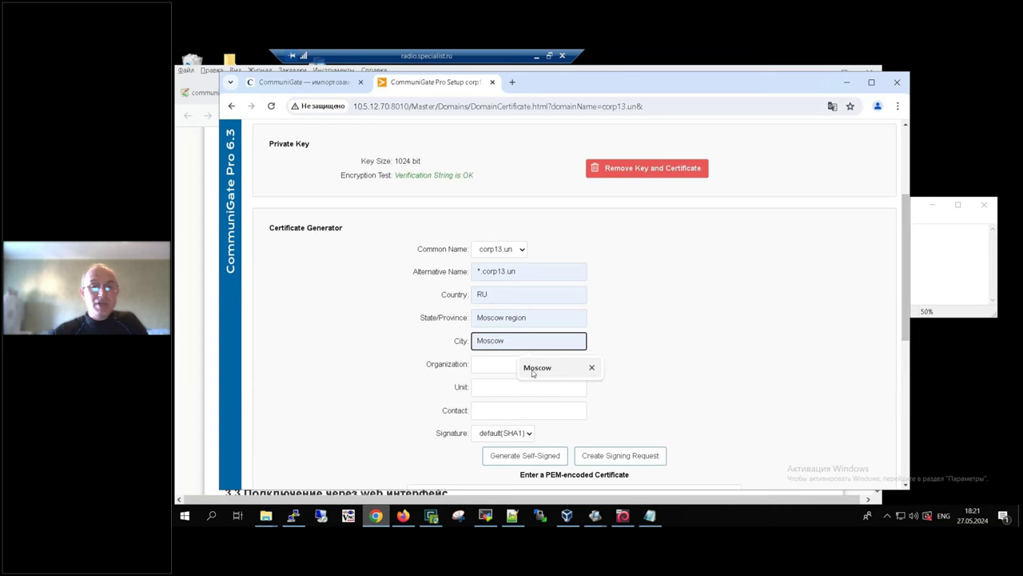
click(526, 368)
click(531, 390)
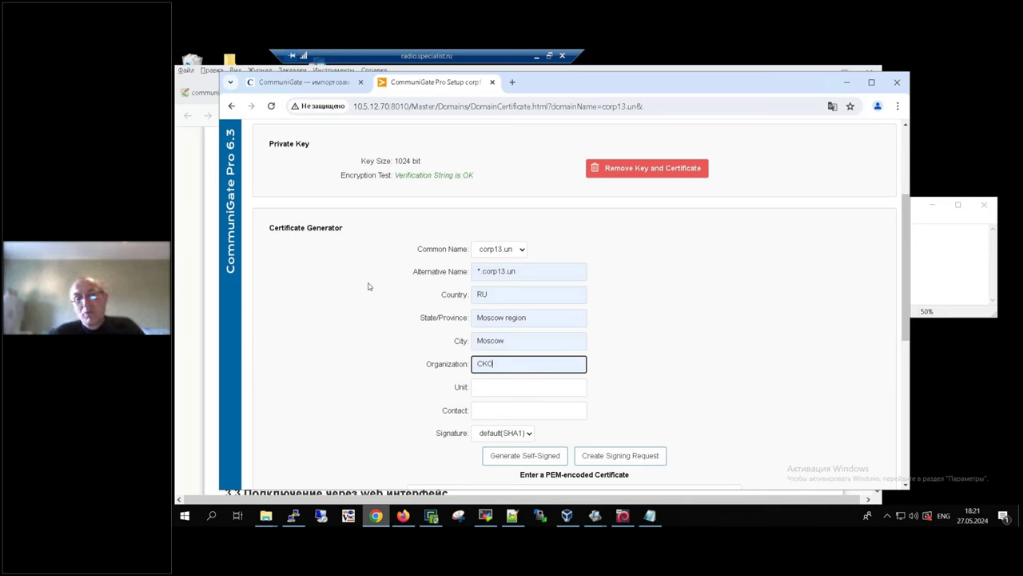
Step: Check the alternative name, set unit NOC and the postmaster contact, then generate the self-signed certificate
click(479, 271)
double_click(479, 271)
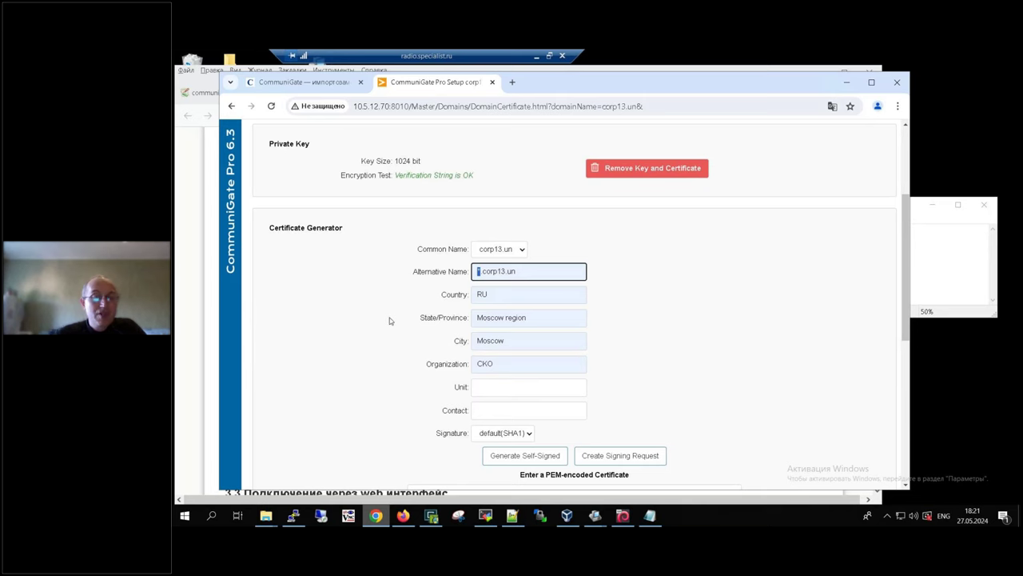
click(515, 387)
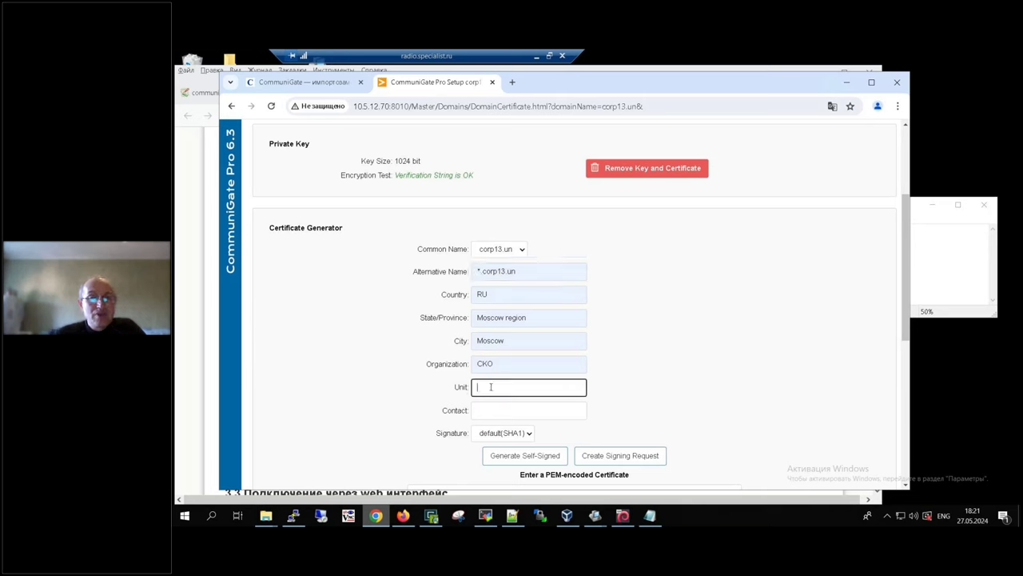
click(538, 416)
click(495, 411)
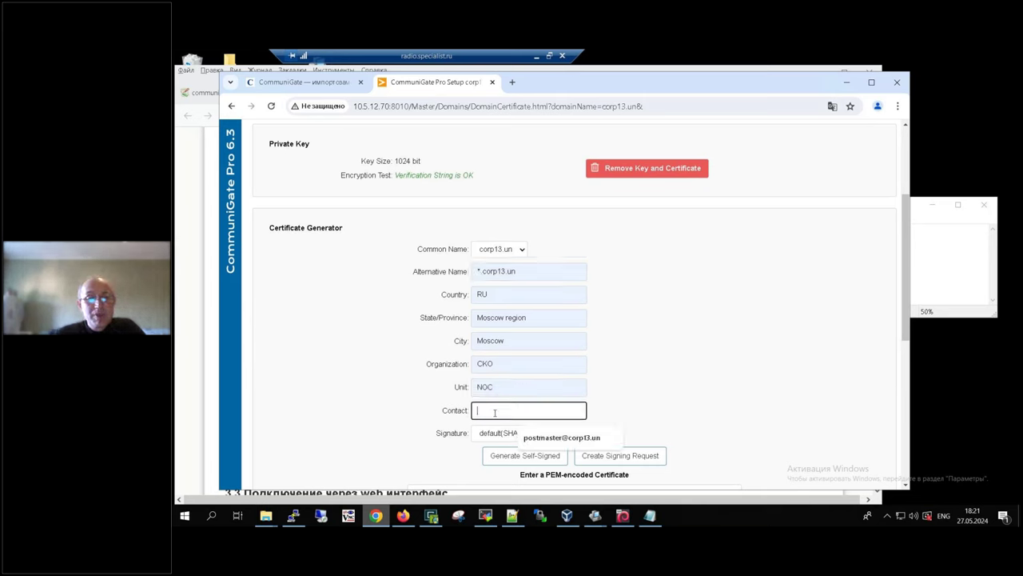
click(537, 438)
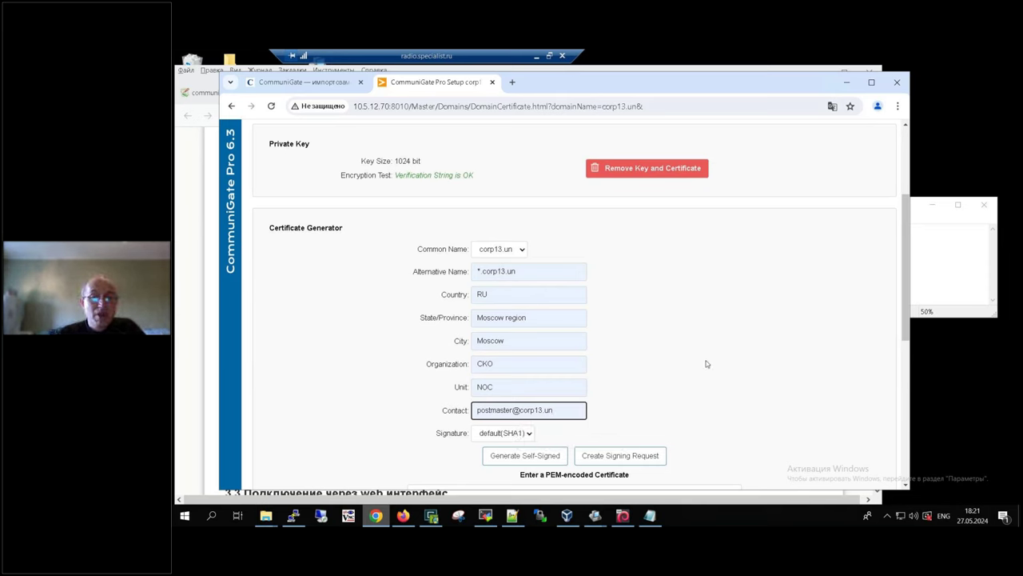
click(524, 461)
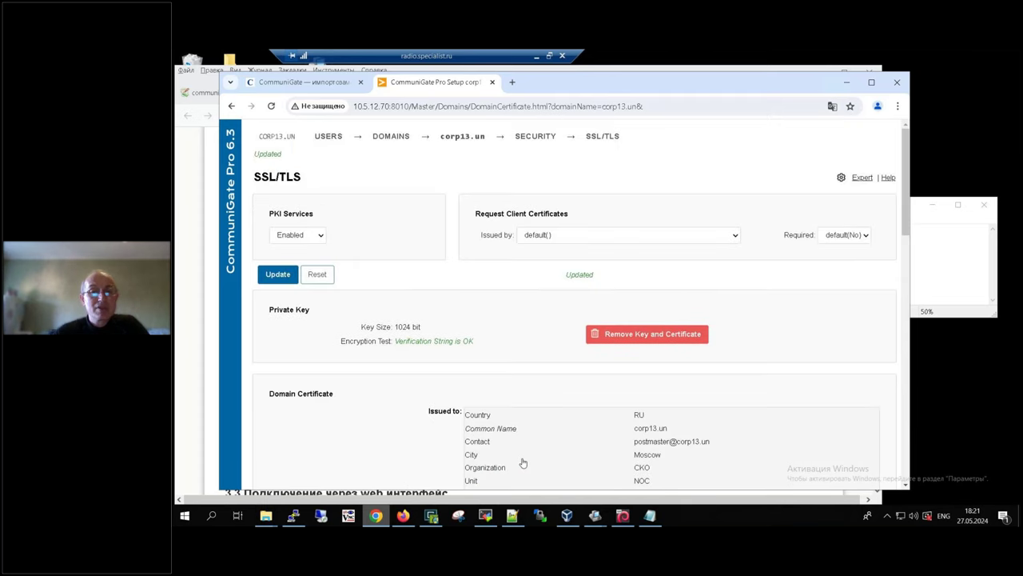
Step: Scroll through the new domain certificate's details, valid until 27 May 26
scroll(772, 402, down, 6)
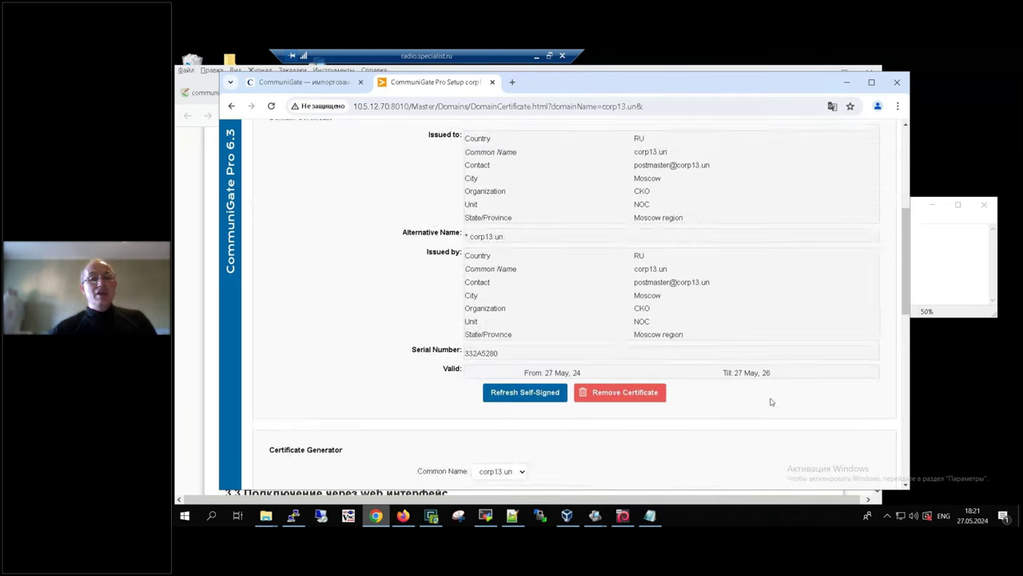
scroll(773, 396, up, 3)
scroll(772, 390, up, 3)
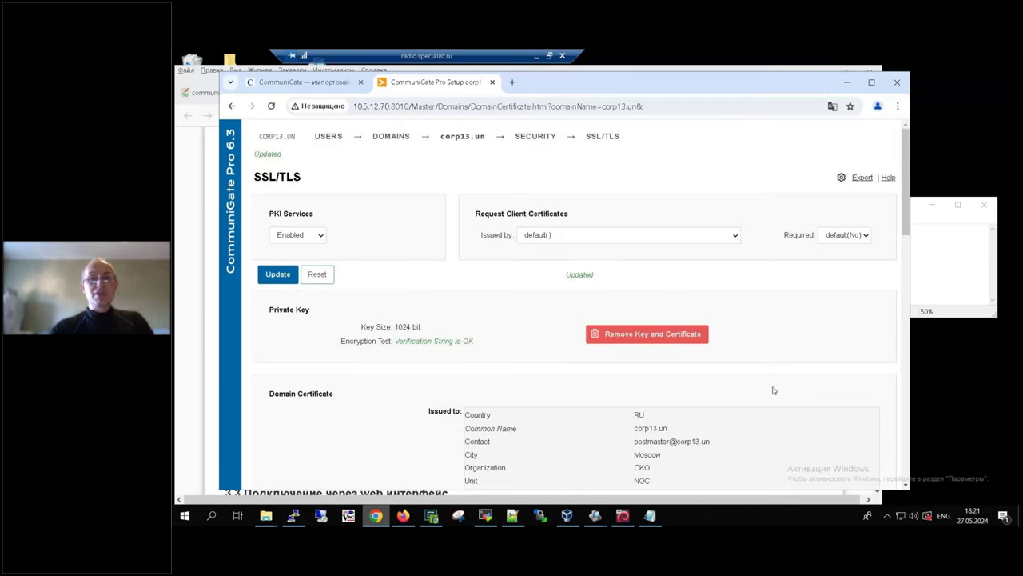
Step: Open a new Chrome incognito window and move it aside from the admin page
click(897, 106)
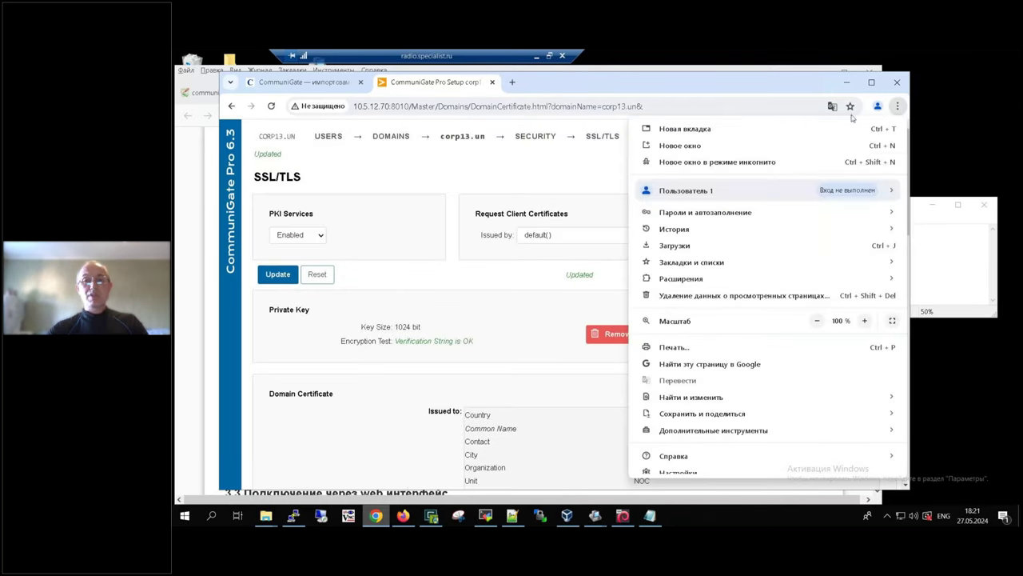
click(852, 161)
drag(471, 87, 631, 85)
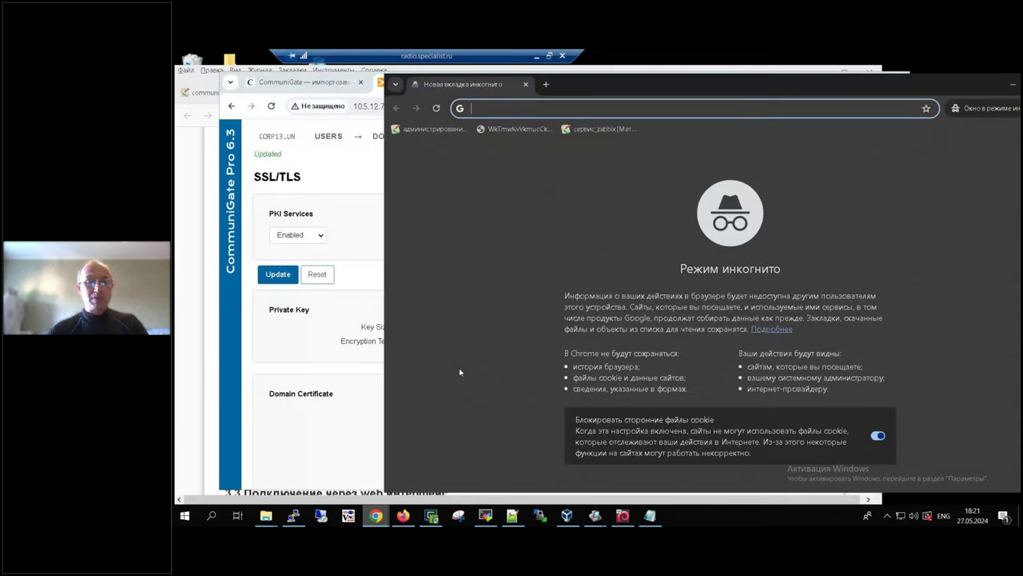
click(294, 518)
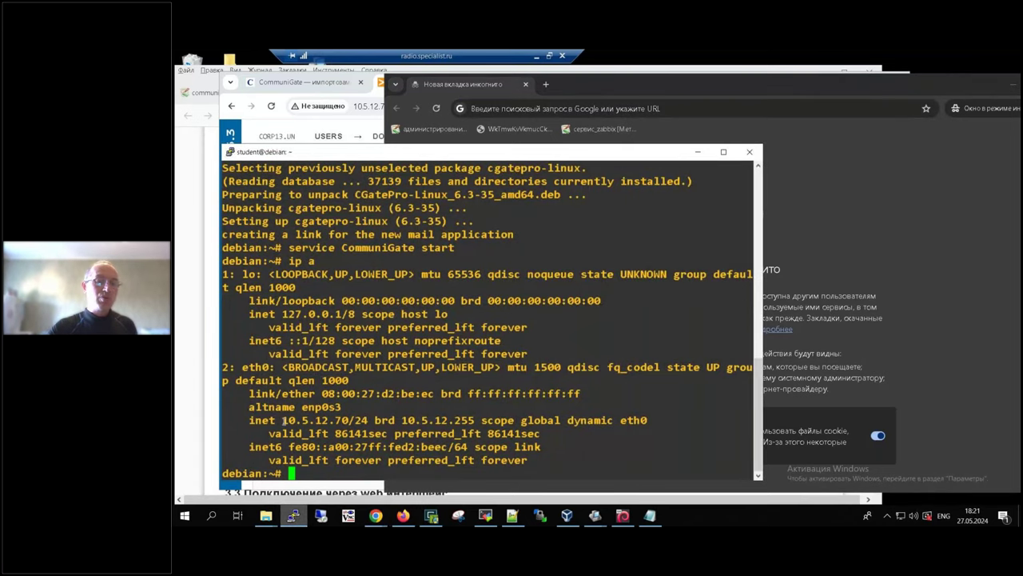
drag(283, 420, 349, 420)
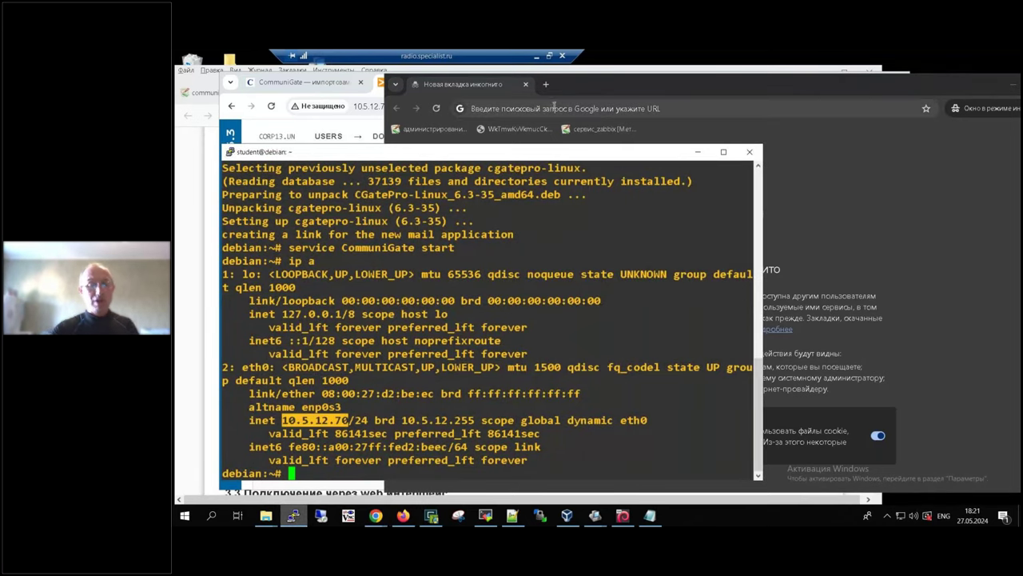
click(553, 107)
text(https://)
text(10.5.12.70)
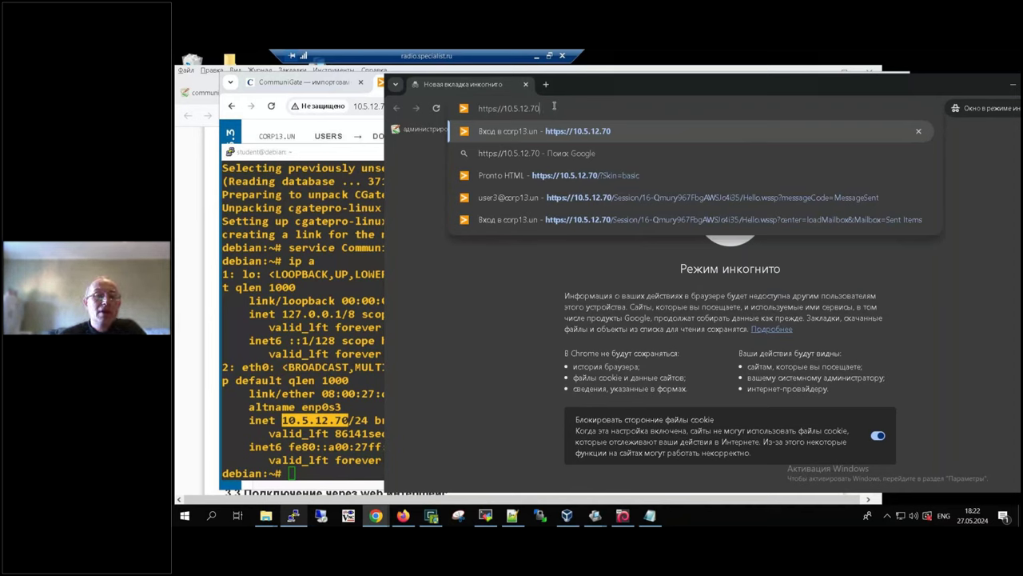
key(Return)
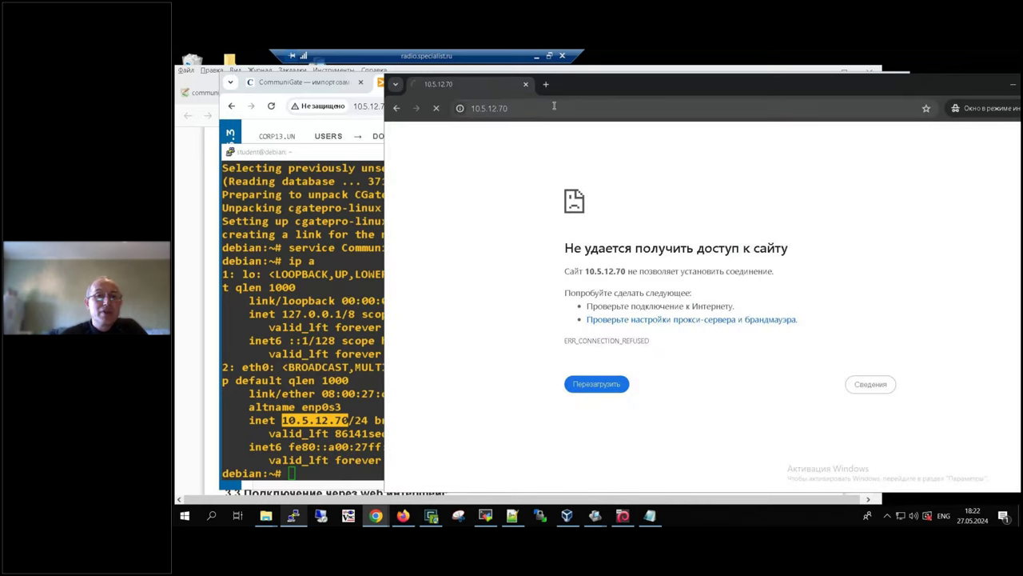
click(377, 90)
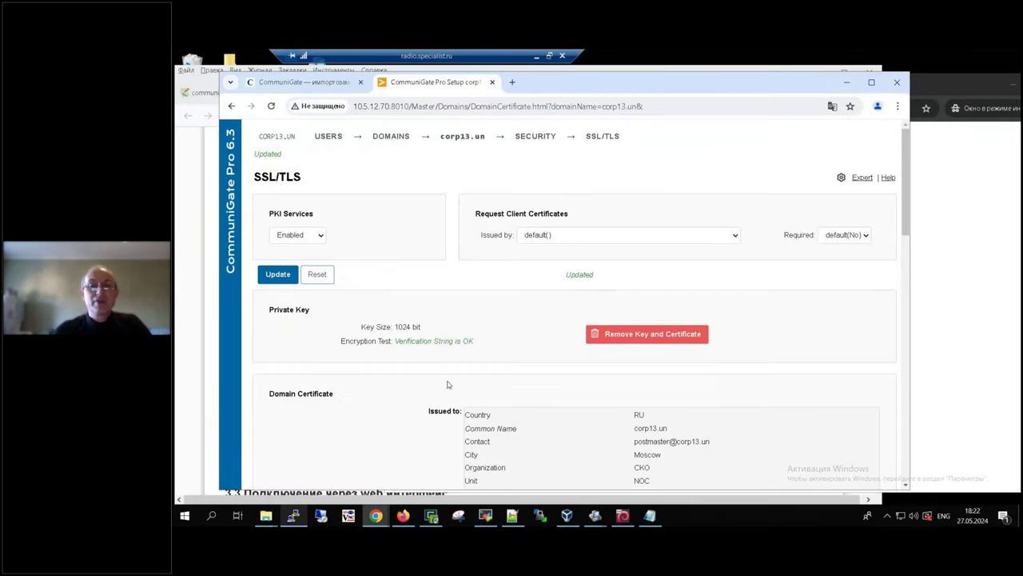
Step: Review the self-signed corp13.un certificate on the SSL/TLS page, then bring the wiki lab instructions forward
scroll(448, 385, down, 3)
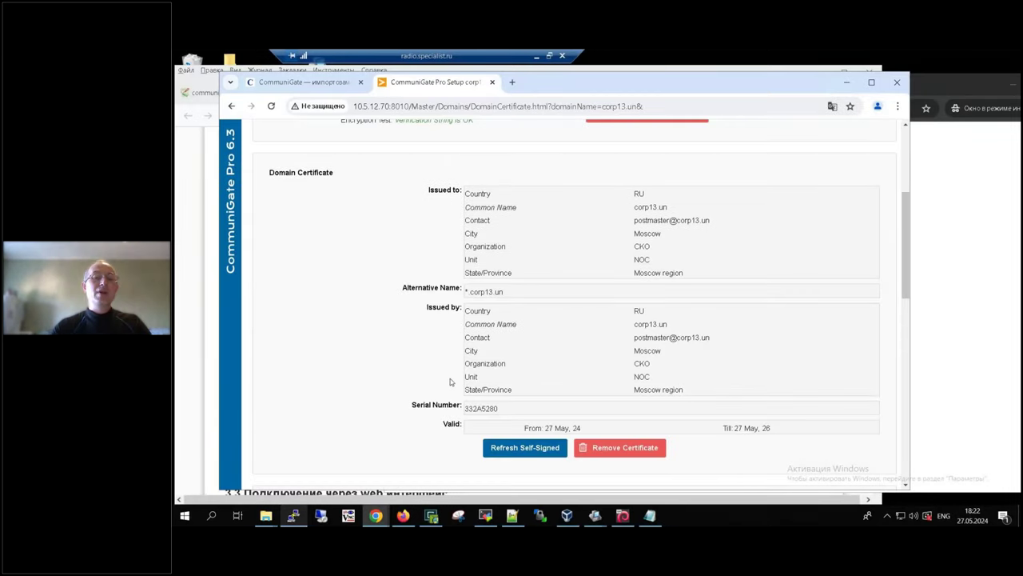
scroll(450, 382, down, 2)
scroll(450, 382, up, 6)
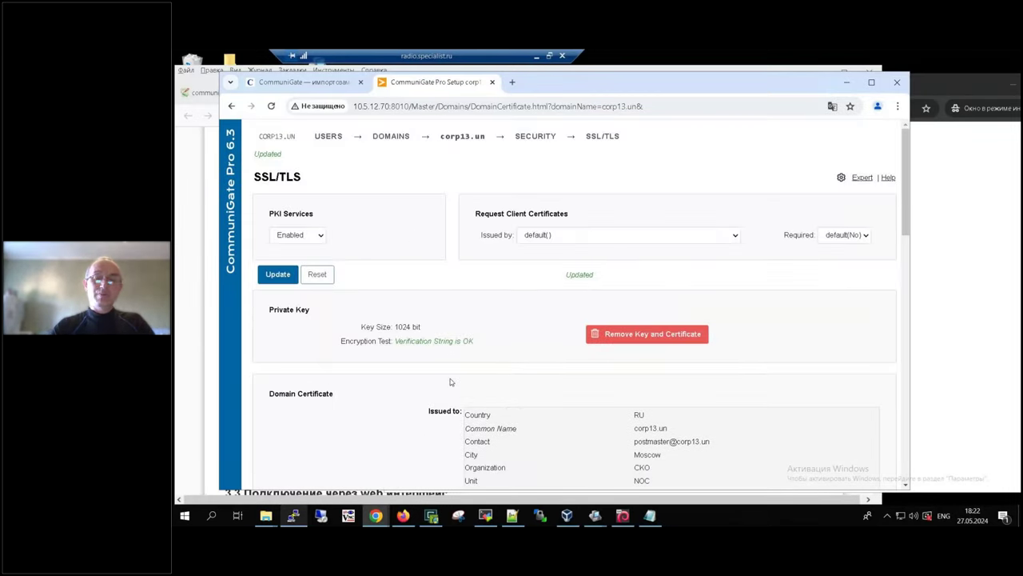
scroll(452, 380, down, 3)
scroll(455, 375, down, 3)
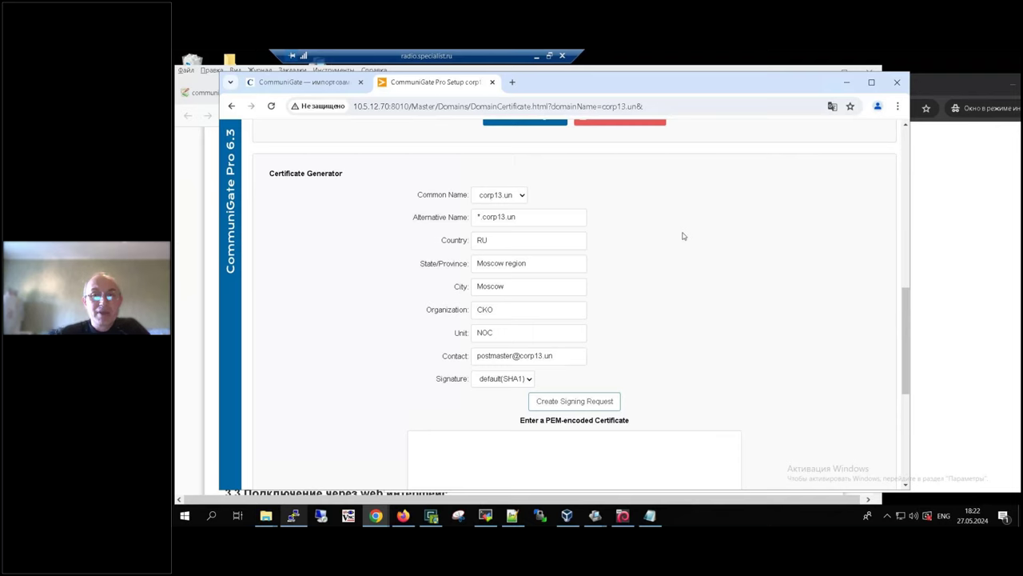
scroll(682, 235, up, 2)
scroll(682, 234, up, 6)
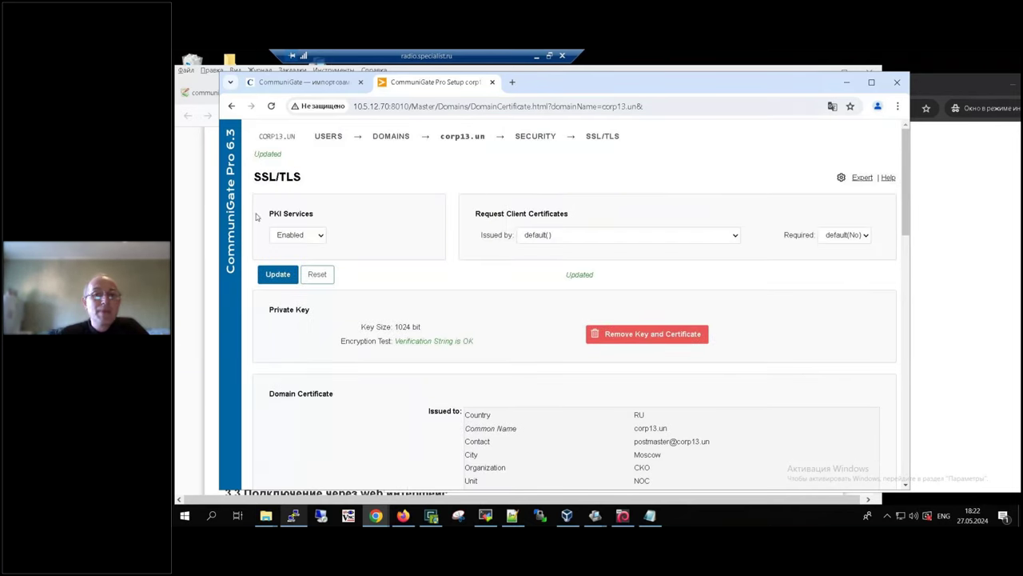
click(949, 229)
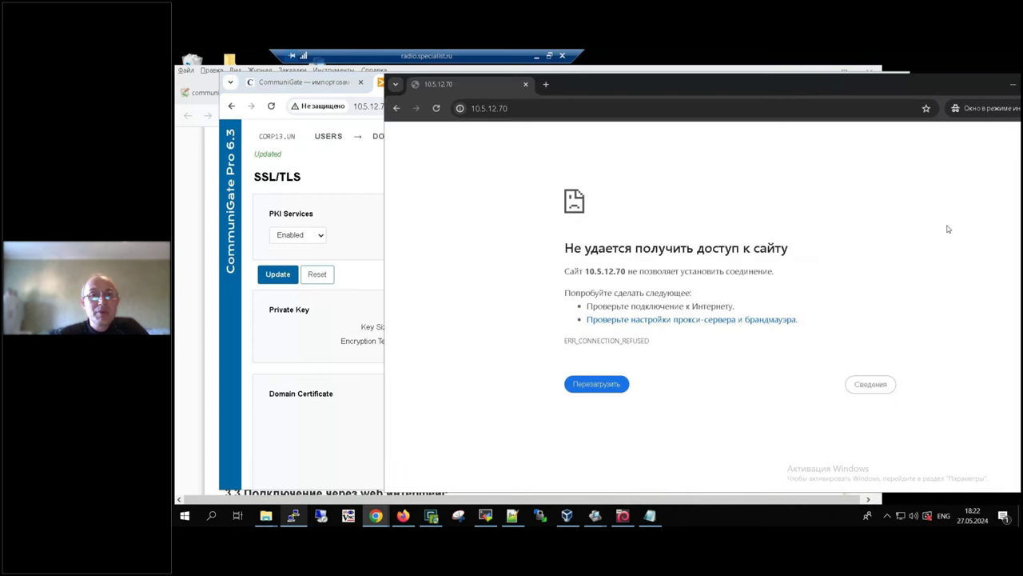
click(203, 197)
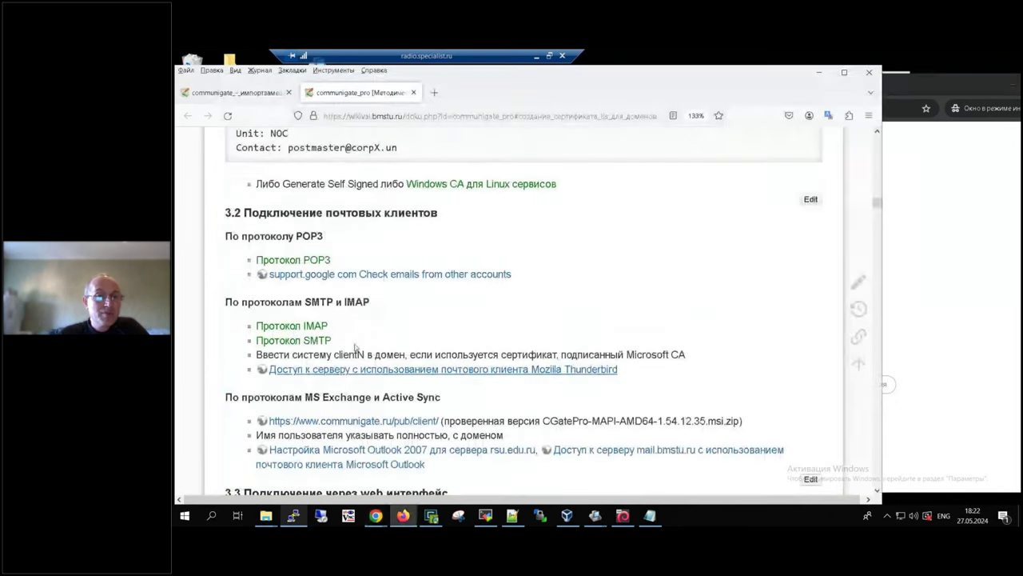
Step: Close the extra communigate_pro wiki page and open lab 3.3 on web-interface access in a new tab
click(237, 95)
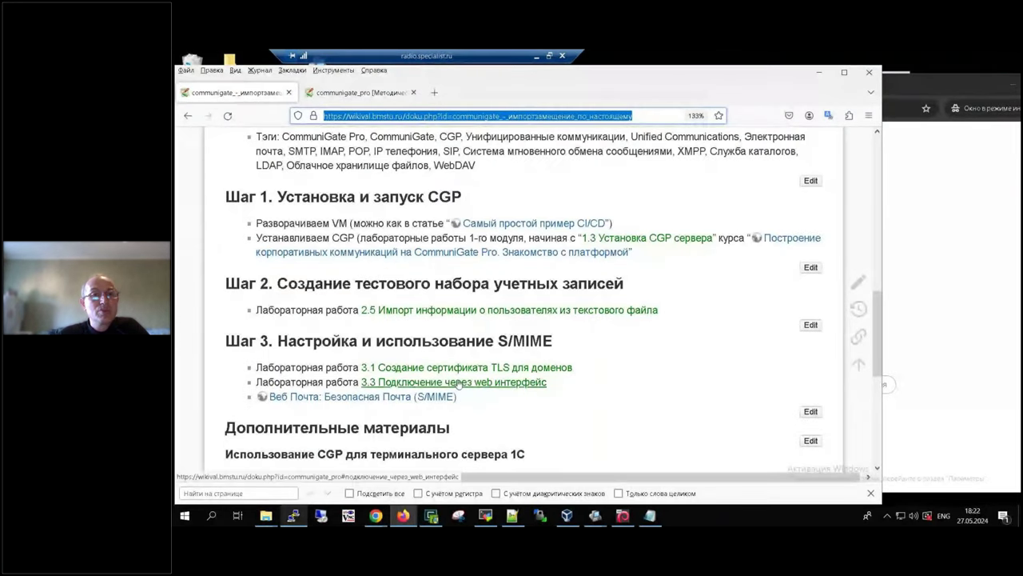
click(360, 92)
click(413, 92)
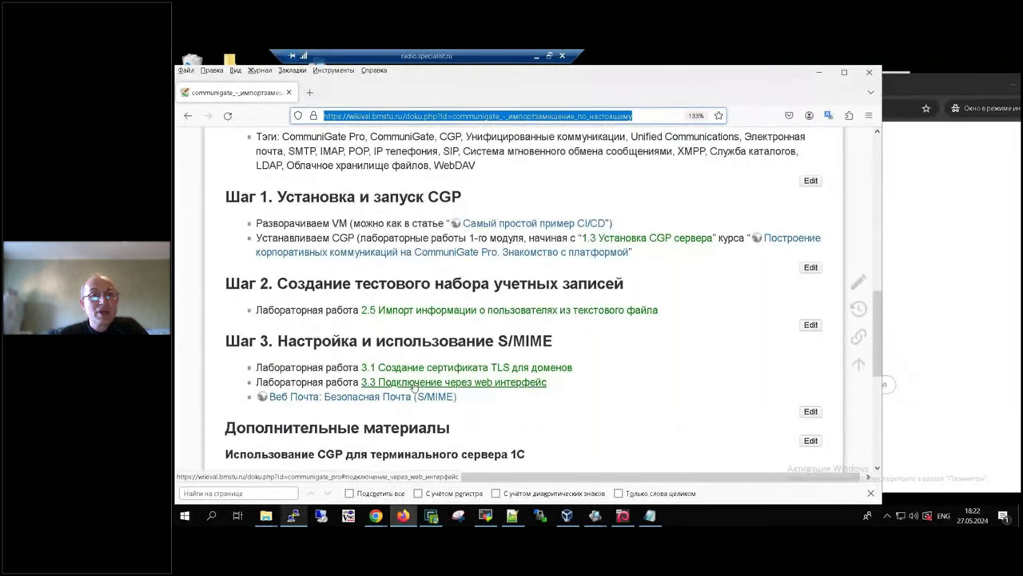
right_click(414, 381)
click(474, 185)
click(333, 93)
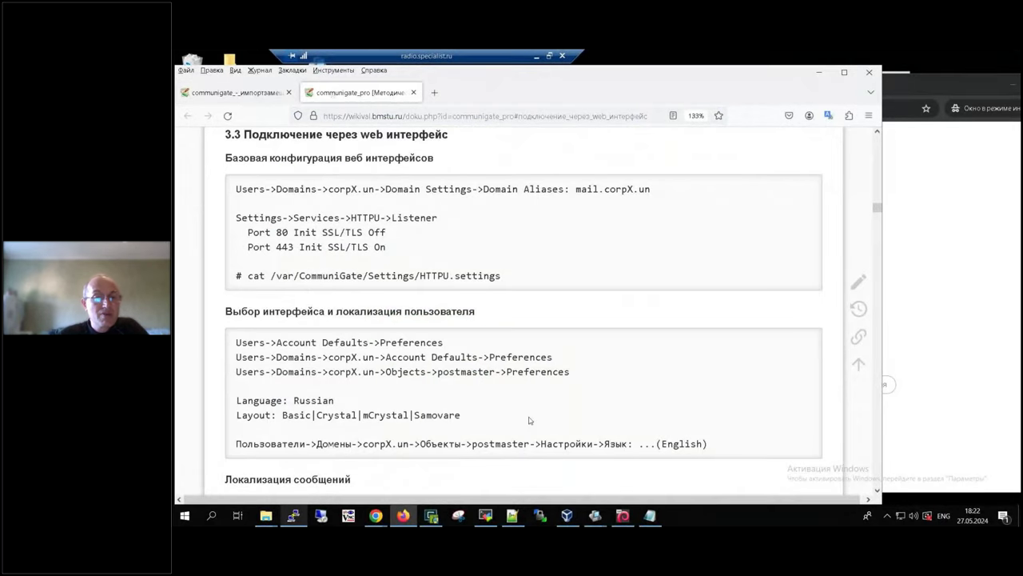
Step: Read section 3.3 on the HTTPU ports 80 and 443, then return to the CommuniGate admin window
scroll(559, 382, down, 3)
scroll(570, 372, up, 7)
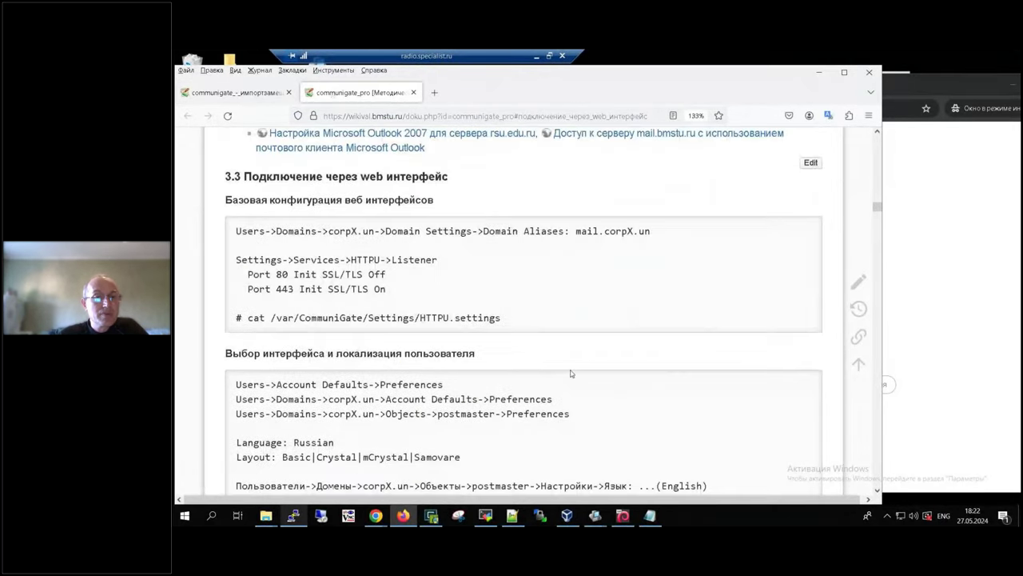
scroll(570, 374, down, 3)
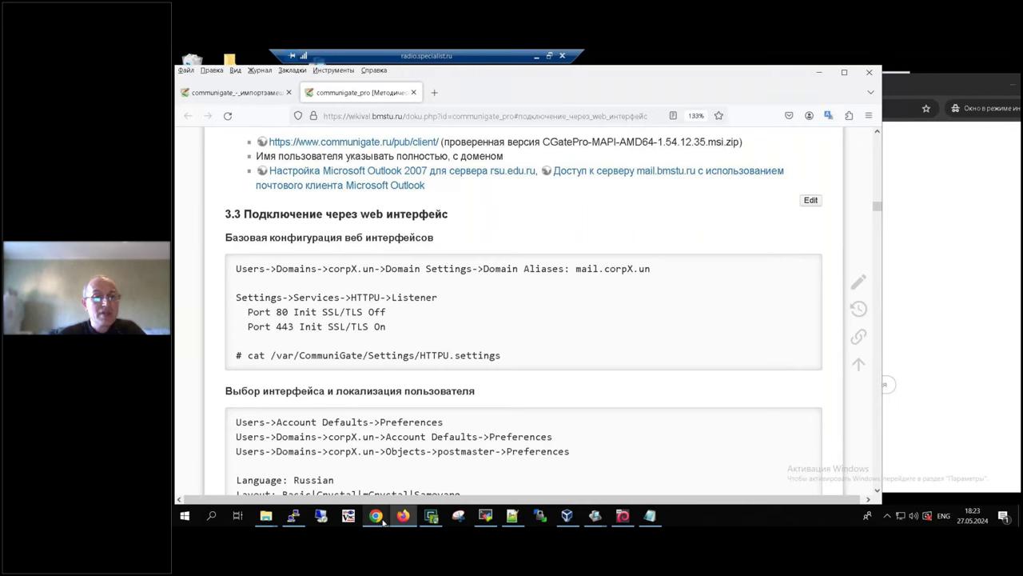
mouse_move(384, 523)
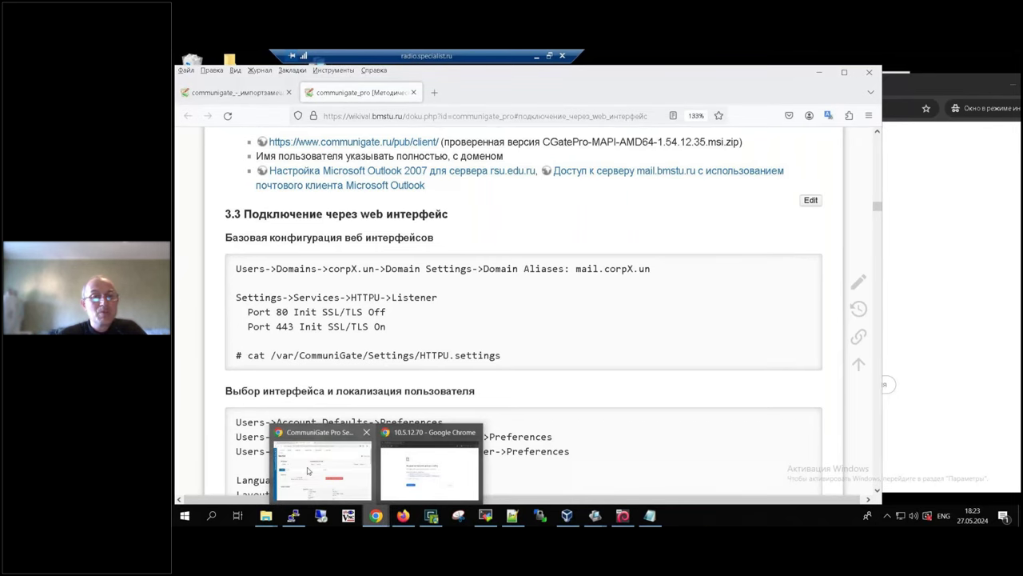
click(320, 451)
mouse_move(410, 139)
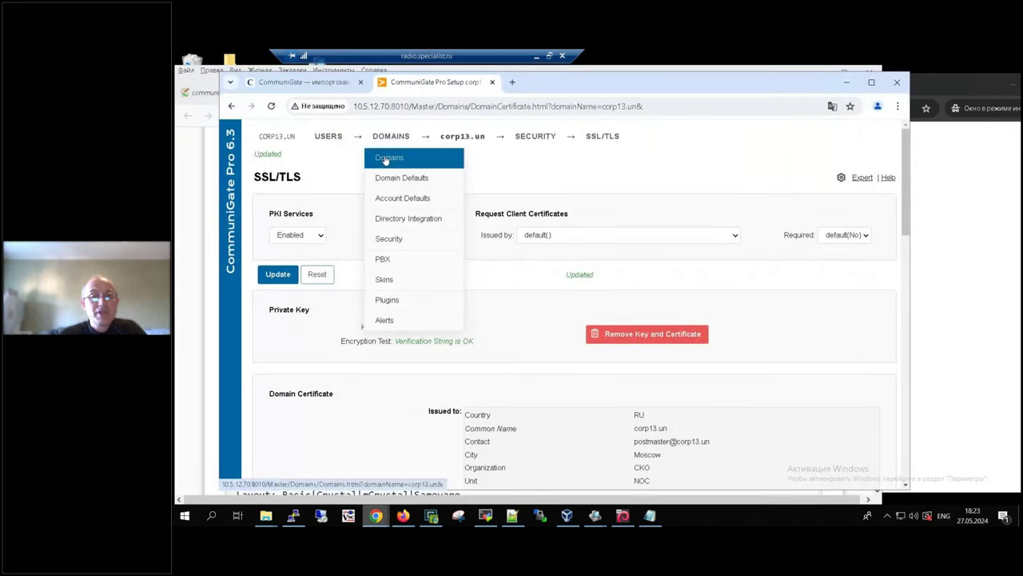
Step: Go through Settings > Services to the HTTPU listener page showing ports 8100 and 9100
mouse_move(336, 137)
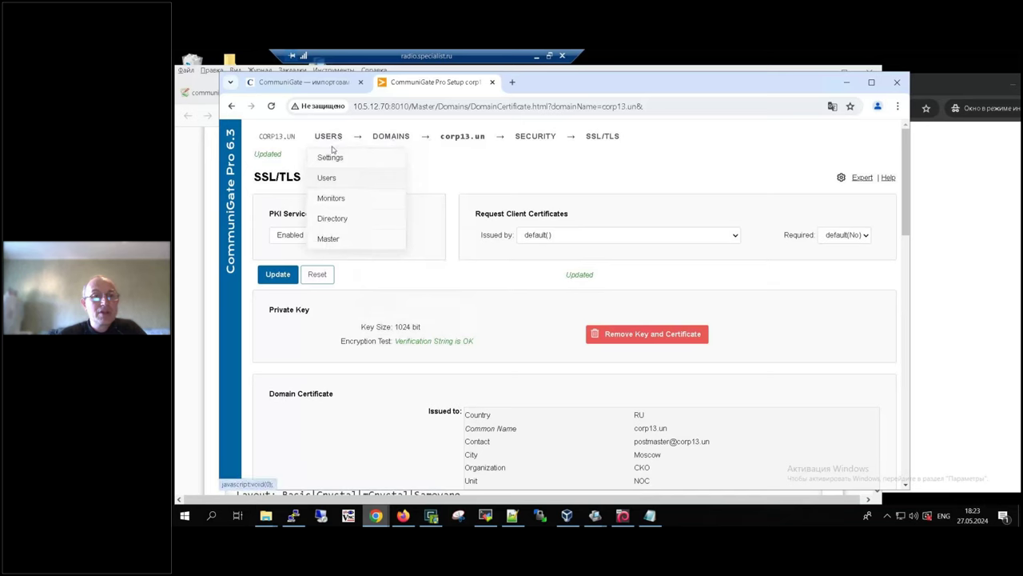
click(334, 163)
mouse_move(403, 136)
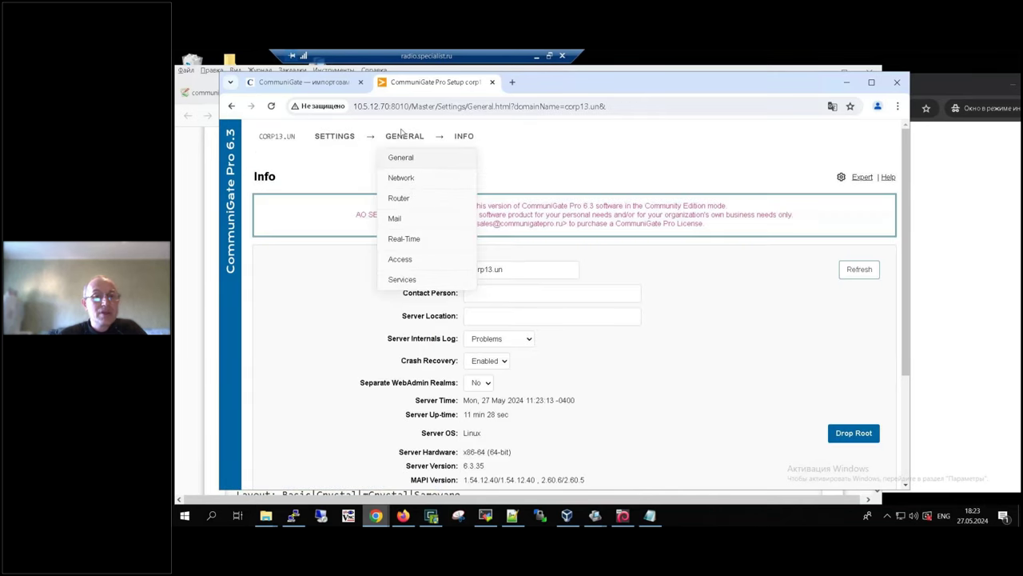
click(420, 283)
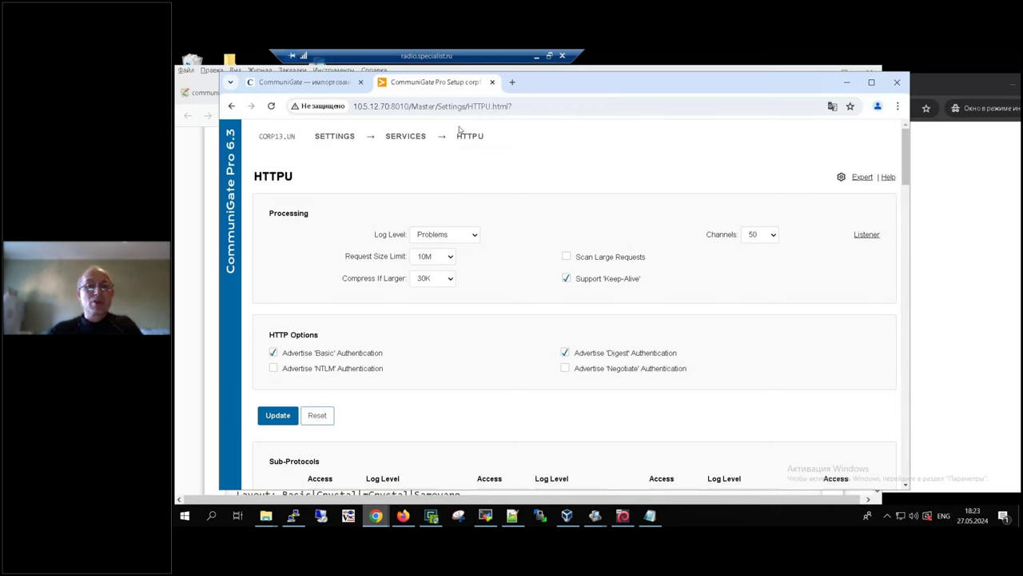
mouse_move(459, 129)
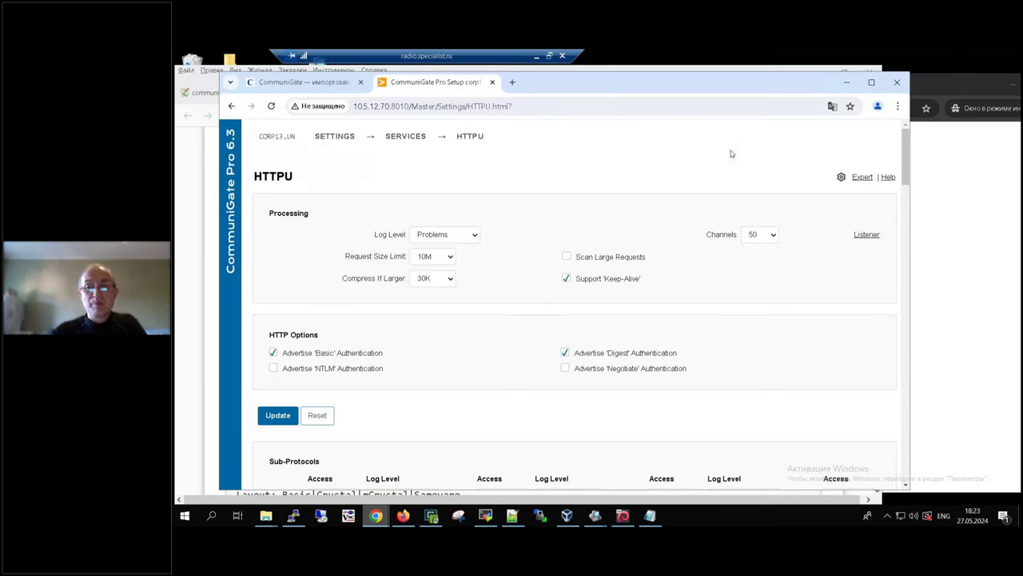
click(867, 235)
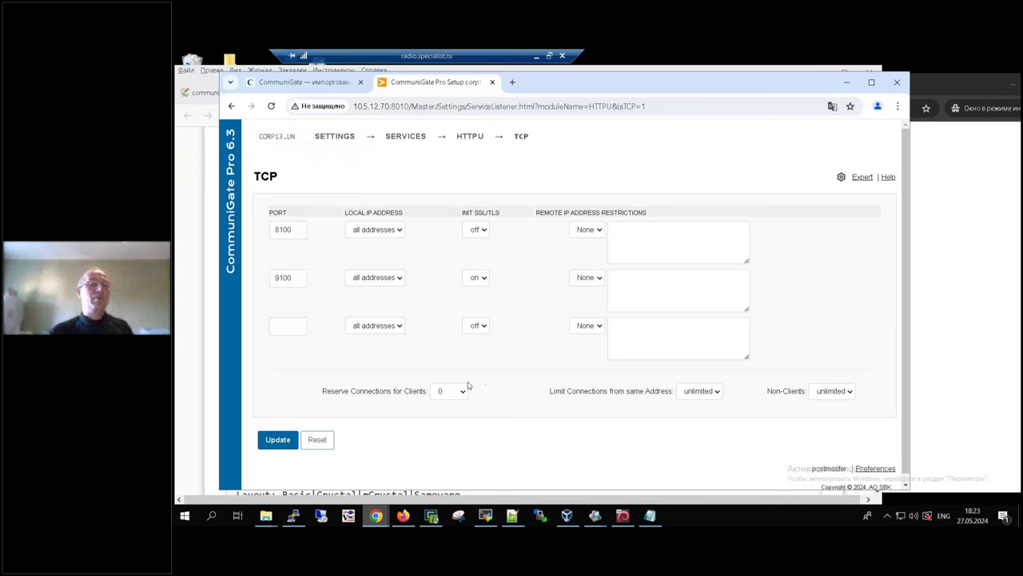
Step: Change the HTTPU listener ports from 8100 to 80 and from 9100 to 443 with TLS, and update
double_click(297, 228)
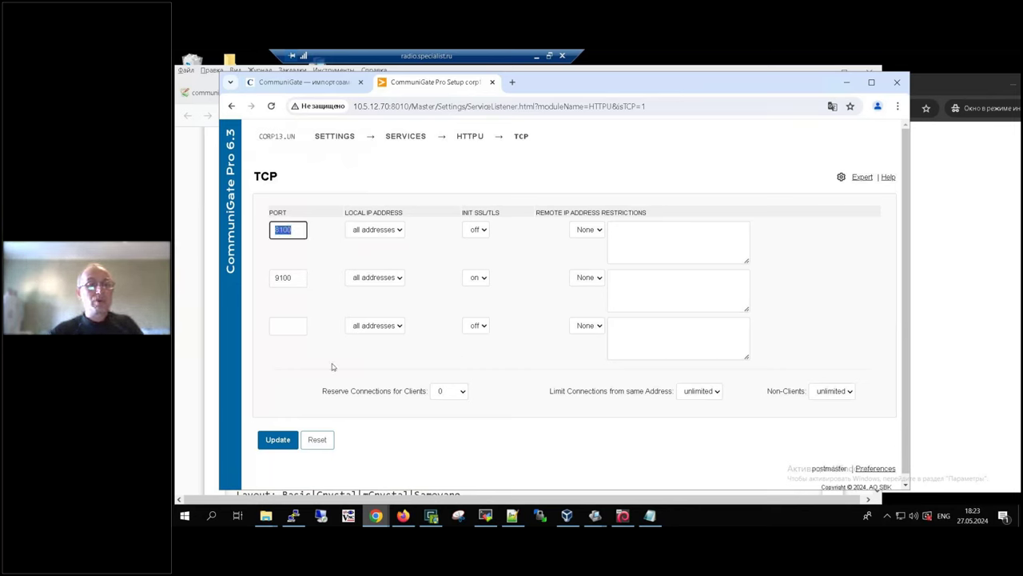
text(80)
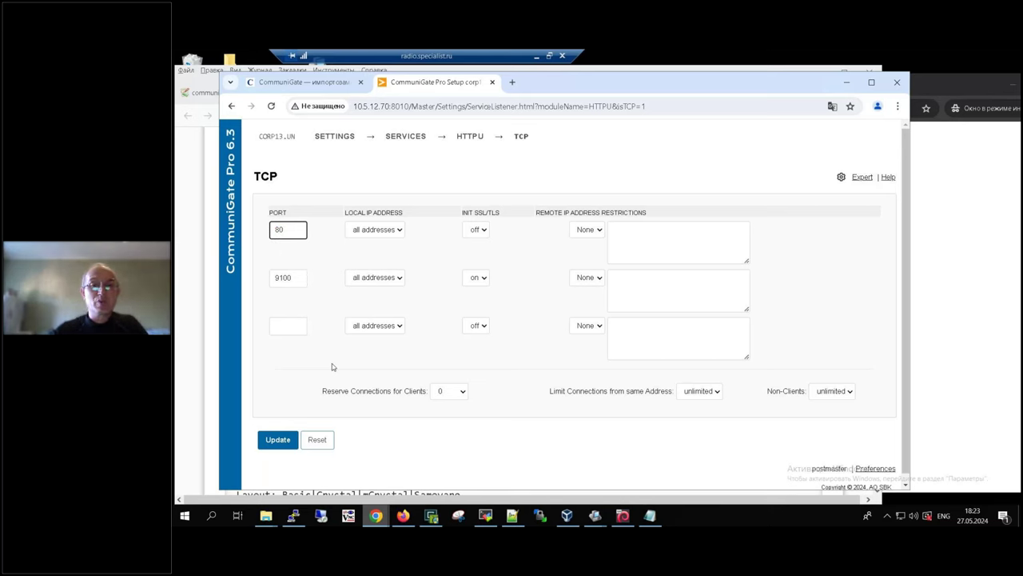
double_click(293, 277)
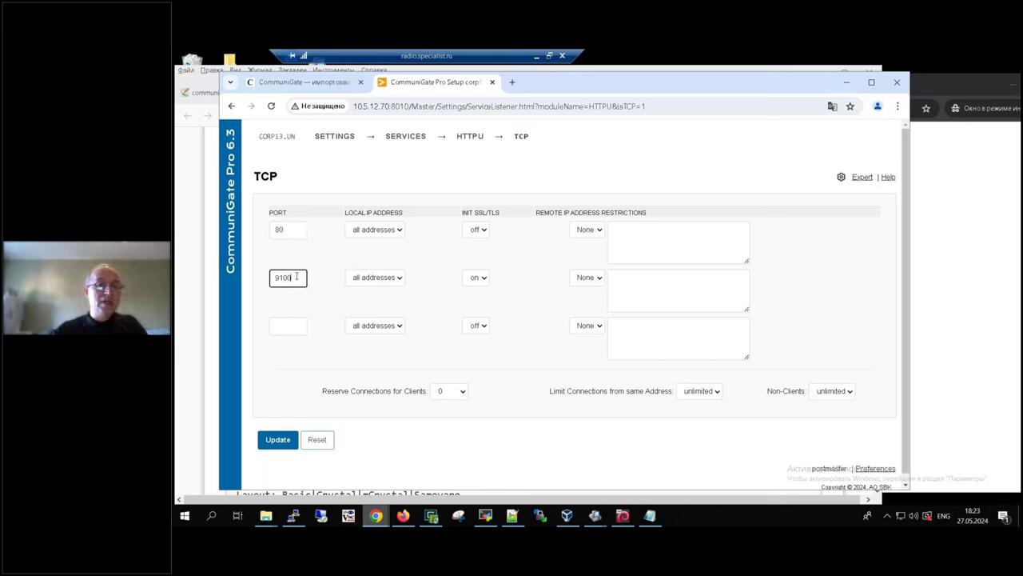
text(443)
click(333, 260)
click(293, 229)
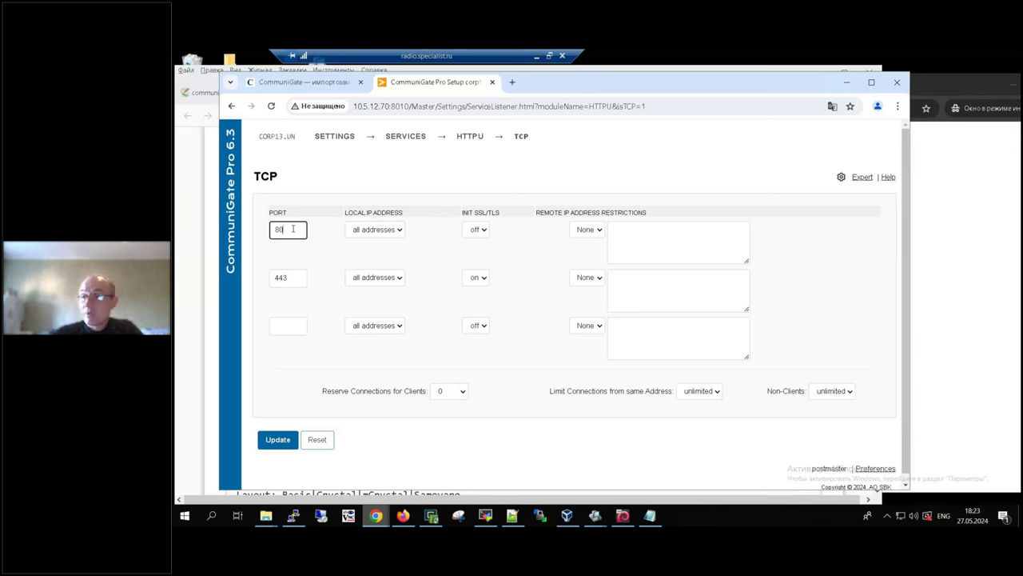
mouse_move(314, 148)
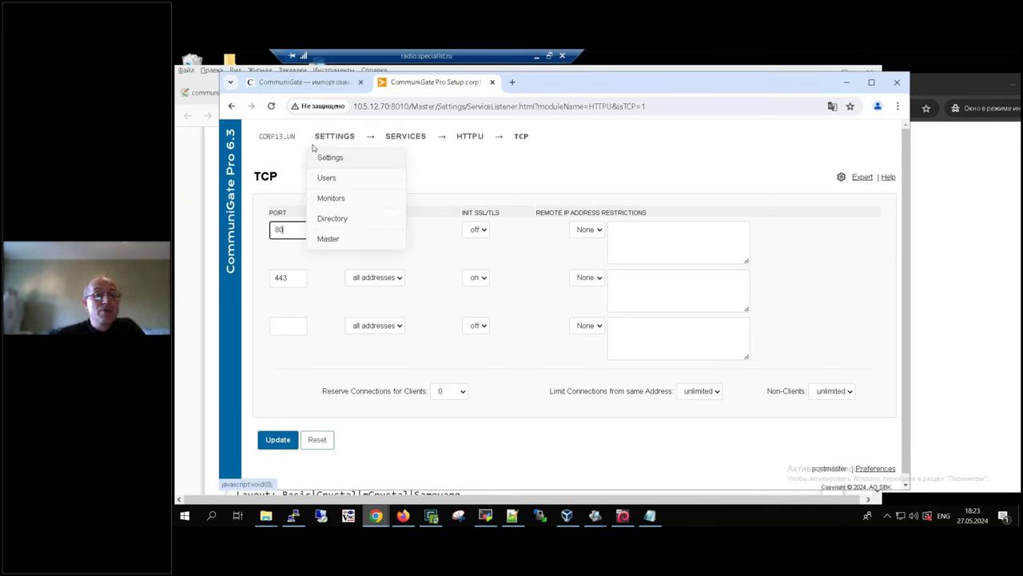
click(303, 278)
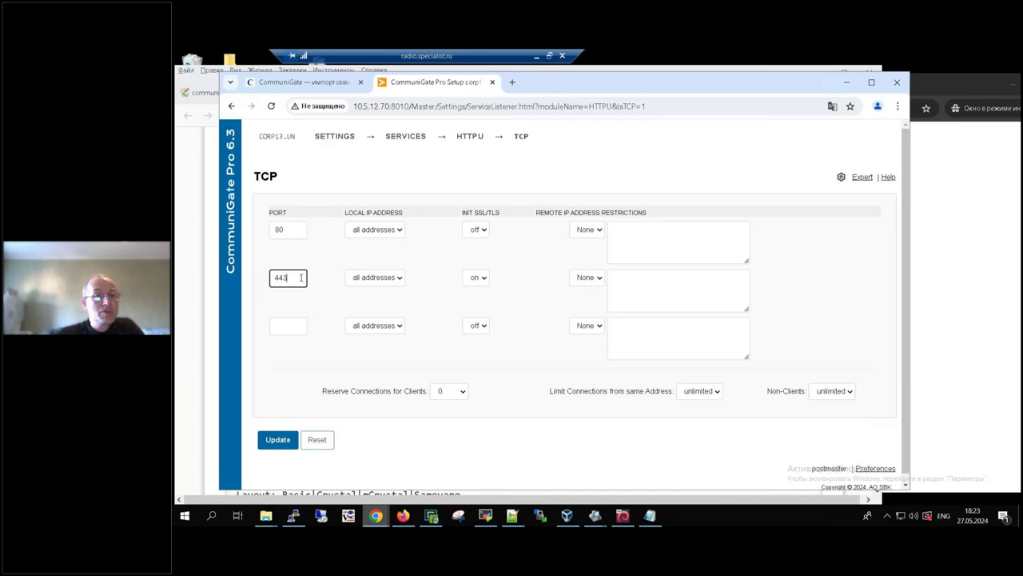
click(280, 448)
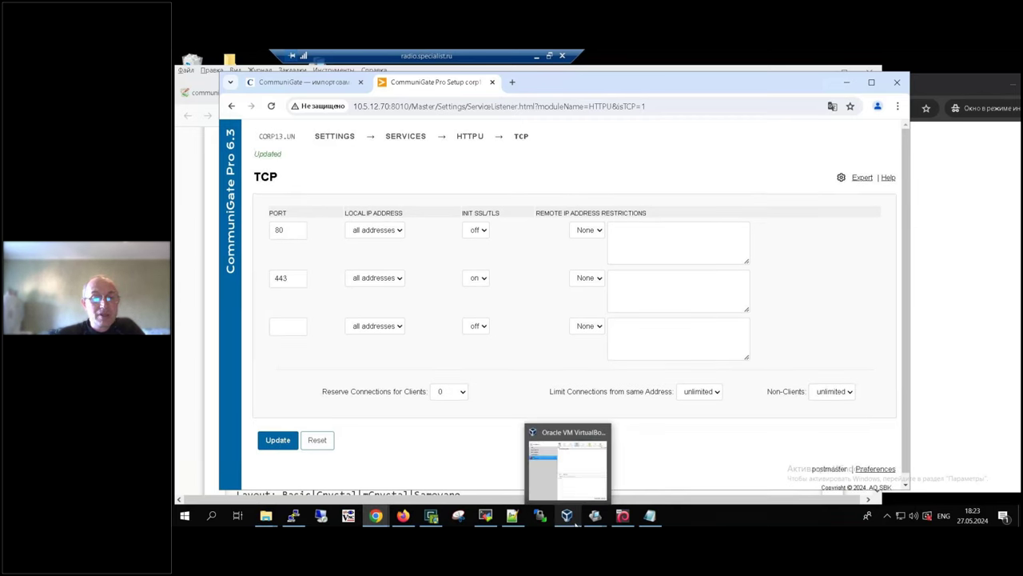
Step: Bring the incognito Chrome test window forward and reload 10.5.12.70
mouse_move(419, 520)
mouse_move(375, 516)
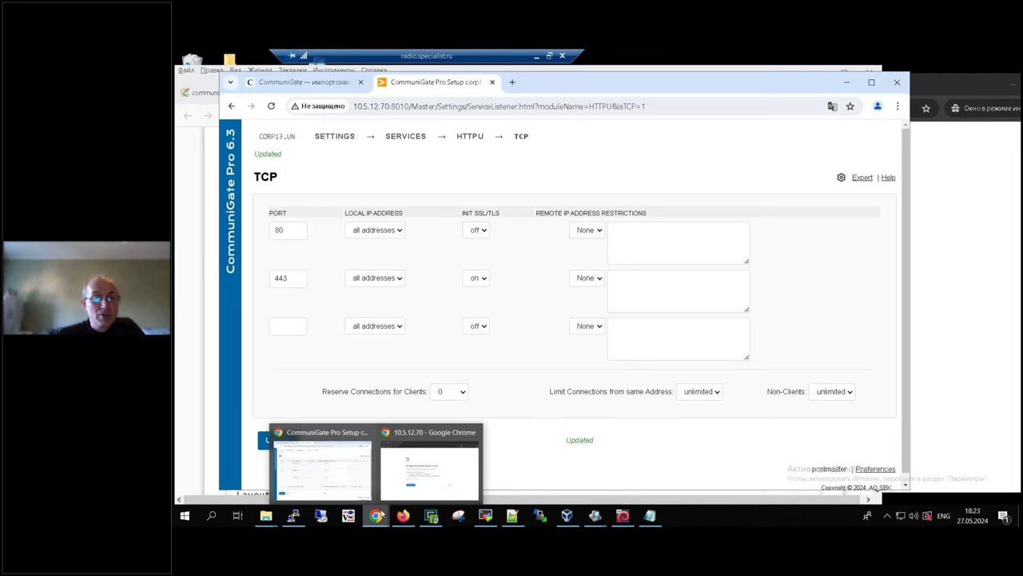
click(429, 460)
click(598, 113)
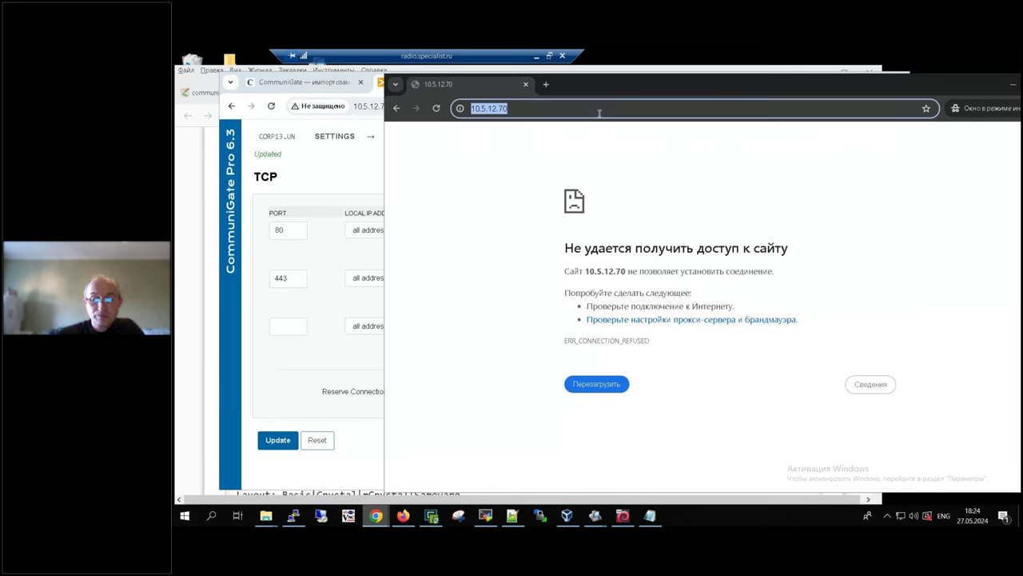
click(599, 112)
key(Return)
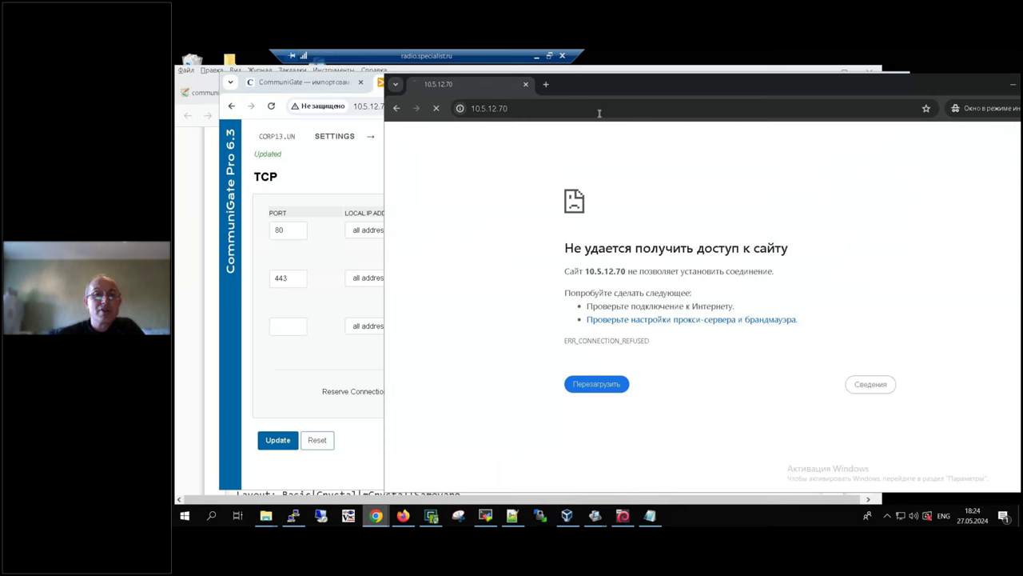
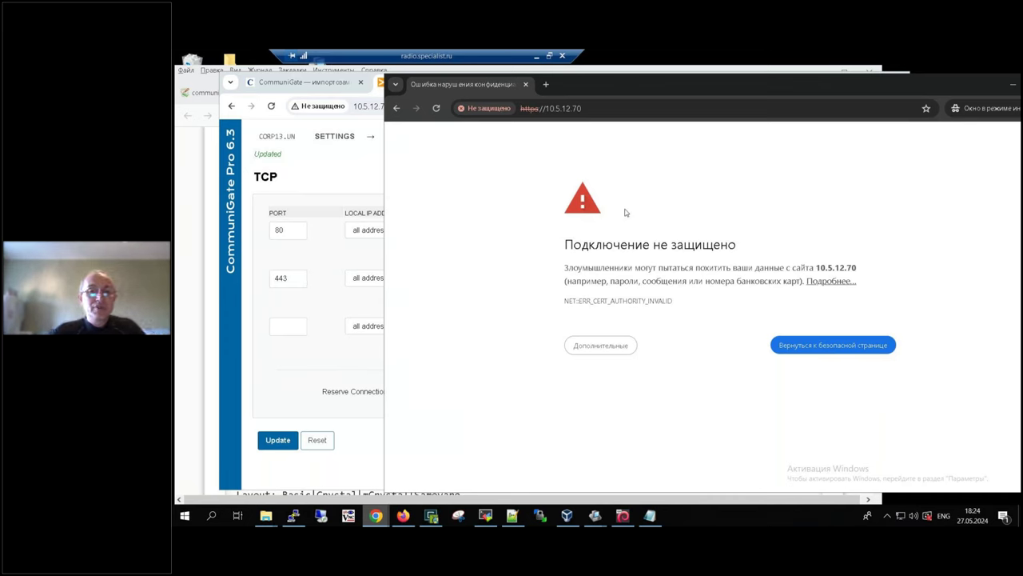
Step: Bypass the certificate warning and proceed to the unsafe site 10.5.12.70
click(539, 56)
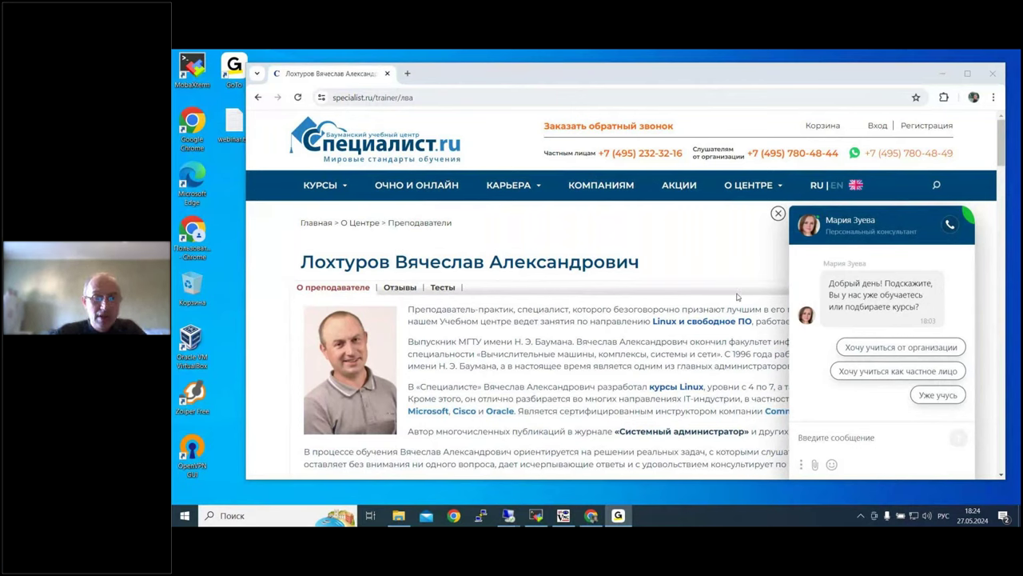
mouse_move(508, 519)
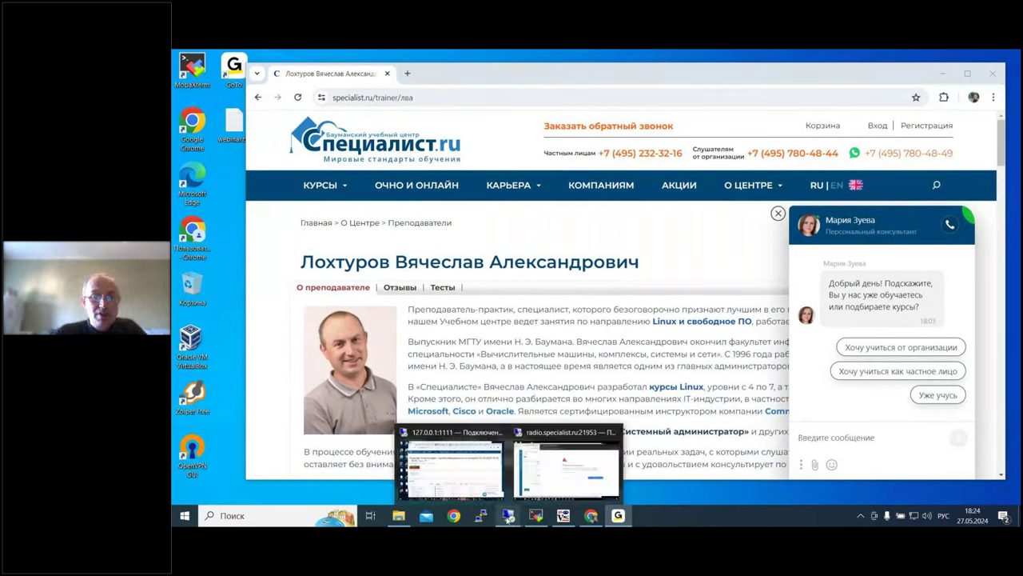
click(548, 462)
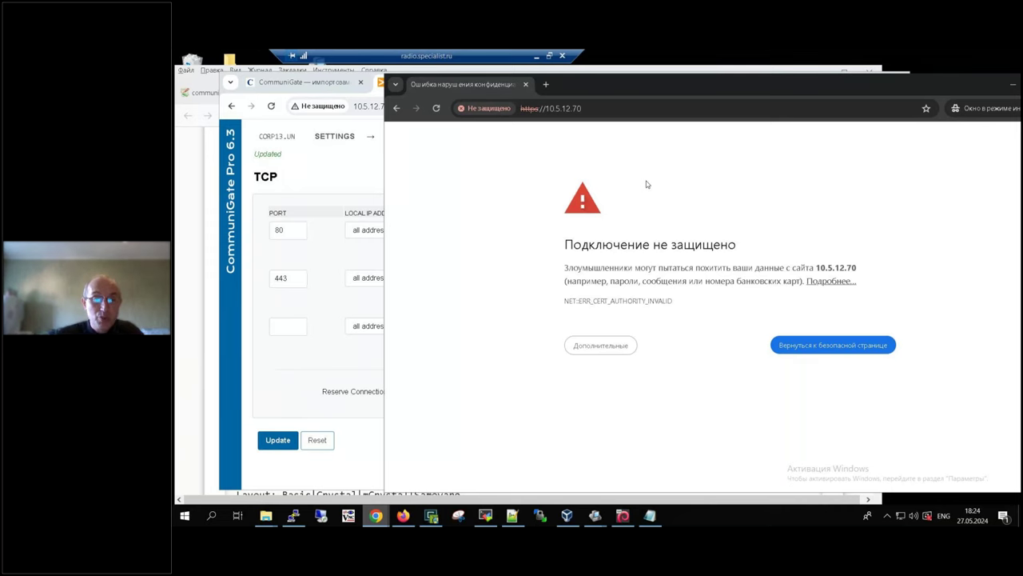
click(601, 350)
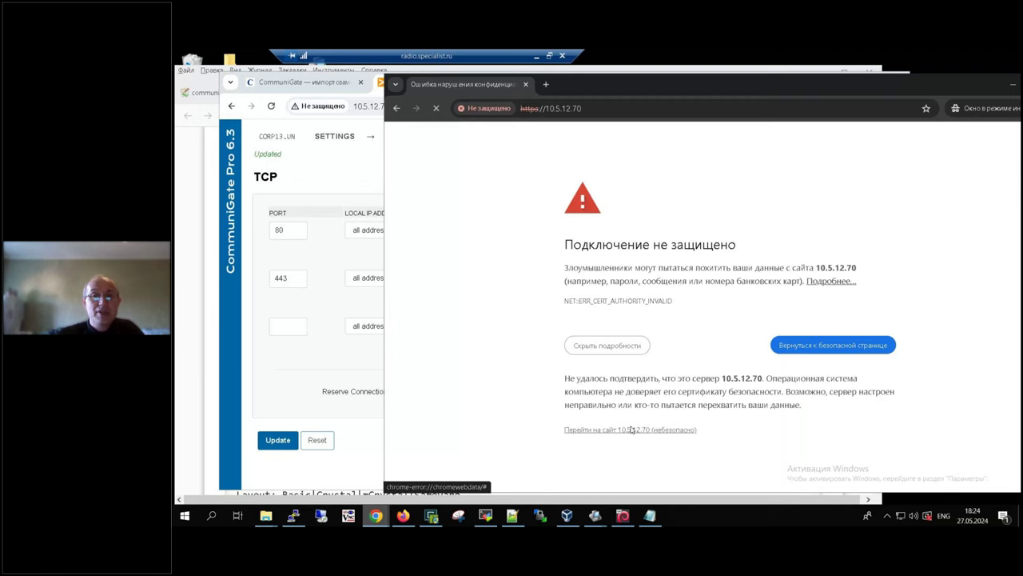
click(630, 431)
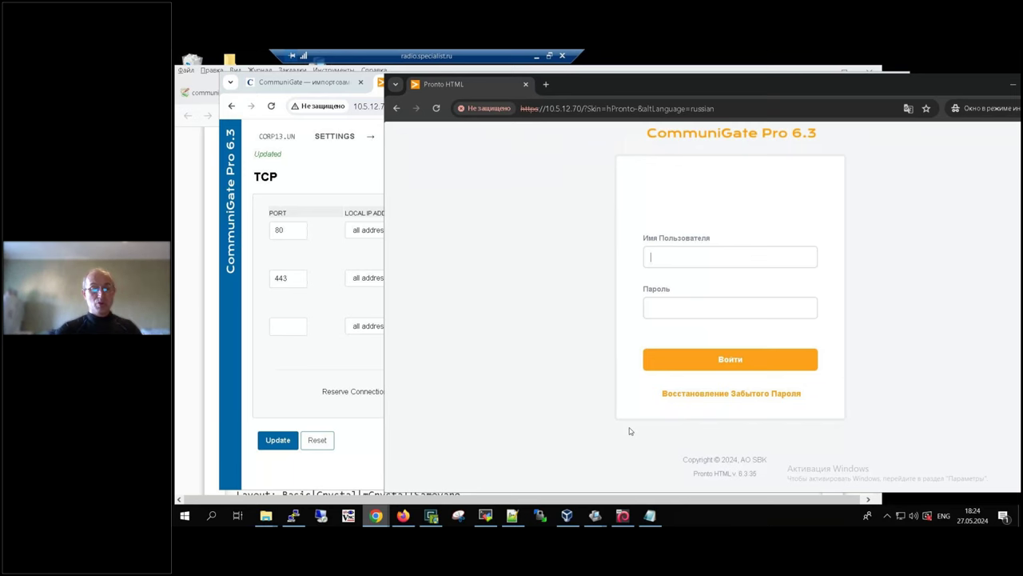
Step: Sign in to Pronto webmail as user4 with the account password
text(user)
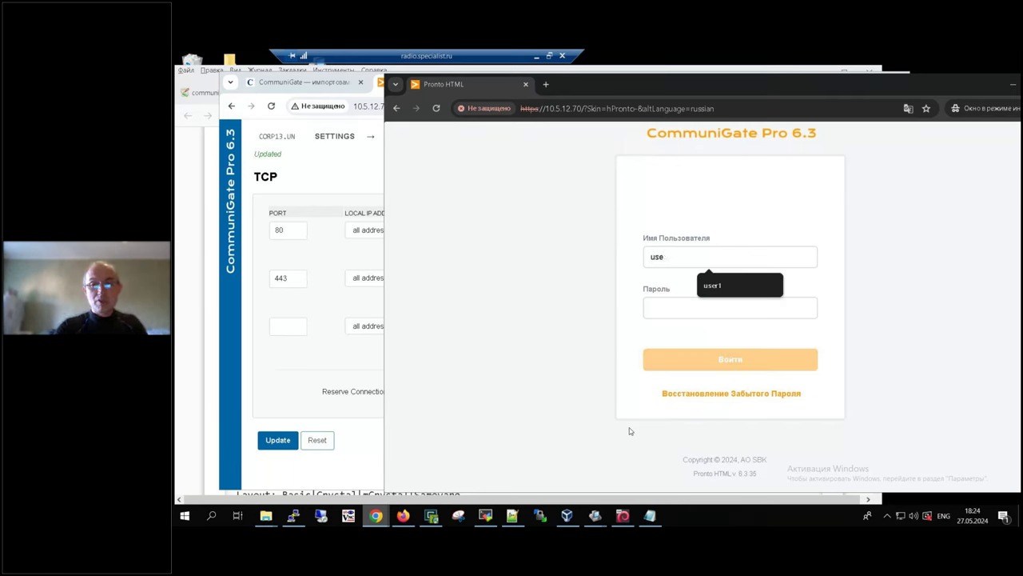
key(BackSpace)
key(BackSpace)
key(BackSpace)
text(user)
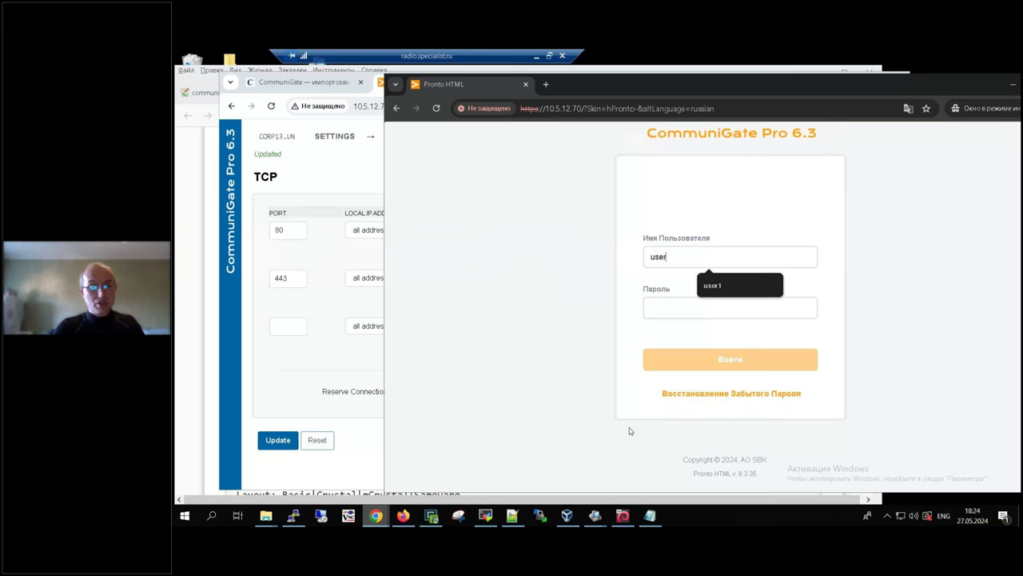
text(4)
click(711, 307)
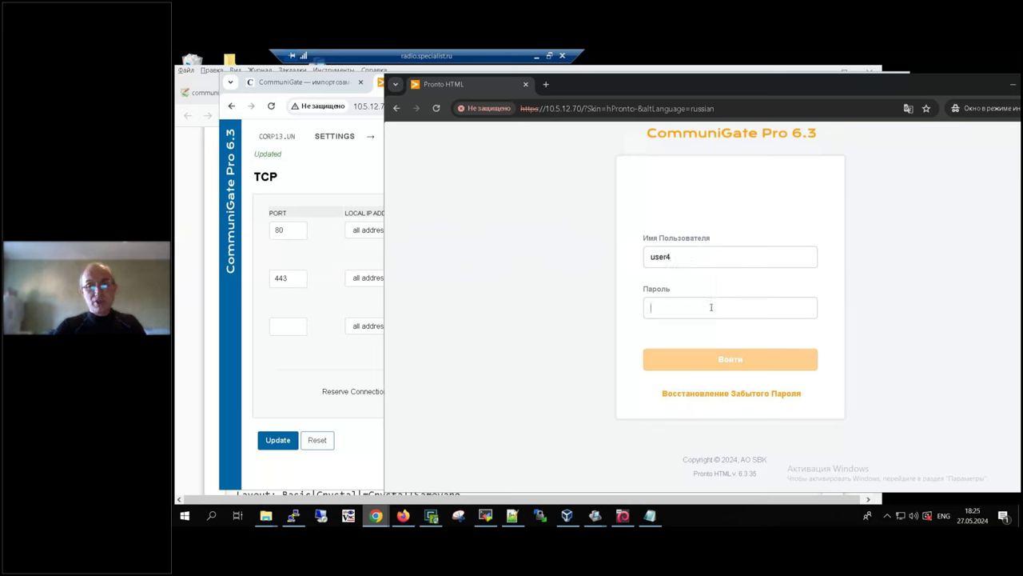
text(*********)
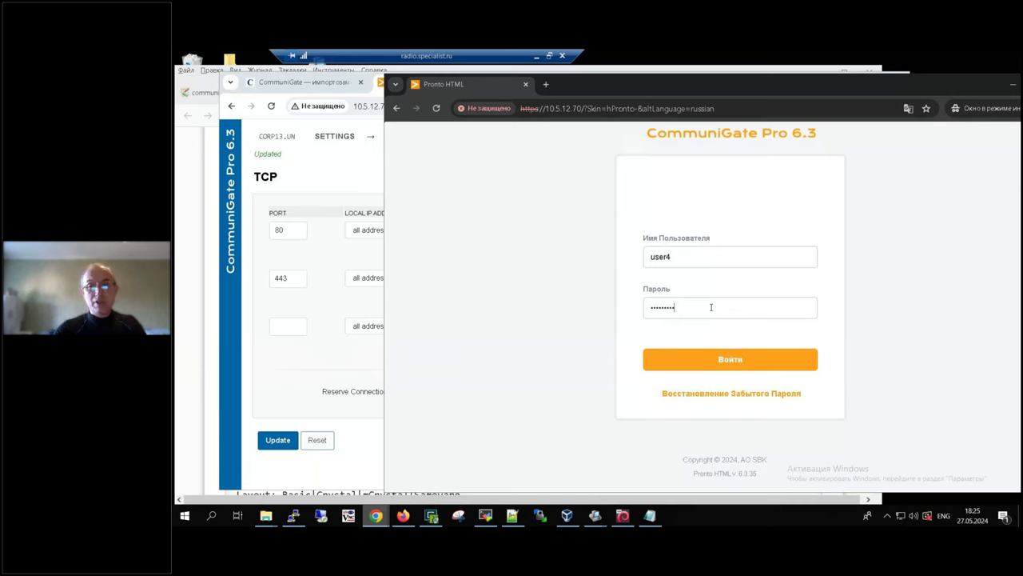
click(746, 360)
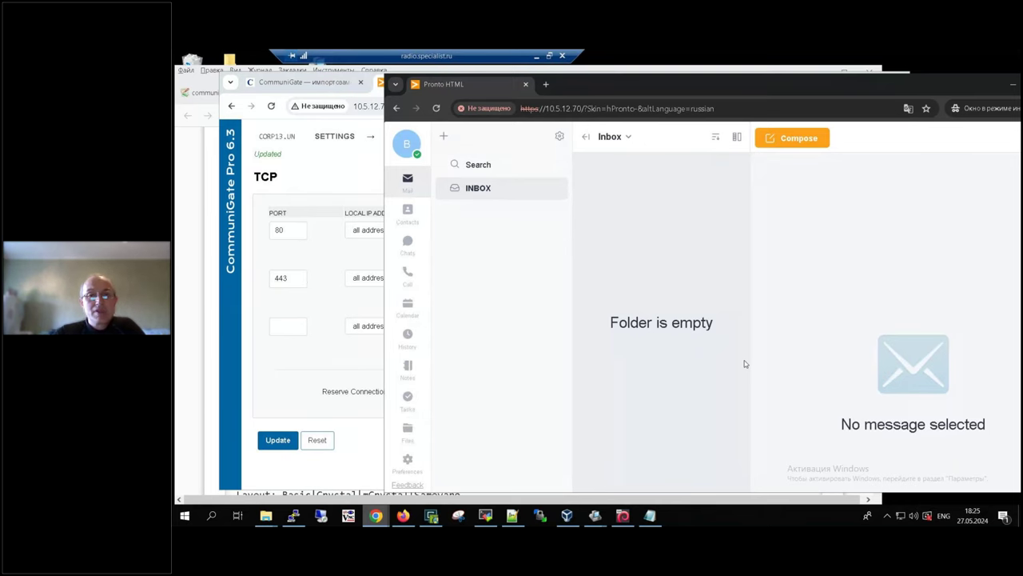
click(336, 172)
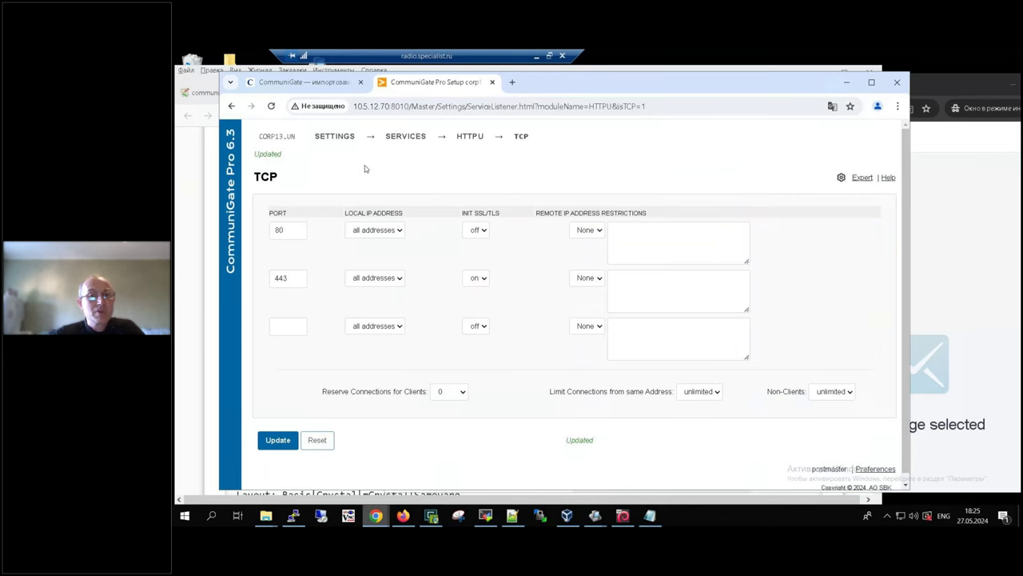
Step: Set the domain's Account Defaults language to Russian in WebAdmin and save it
mouse_move(322, 141)
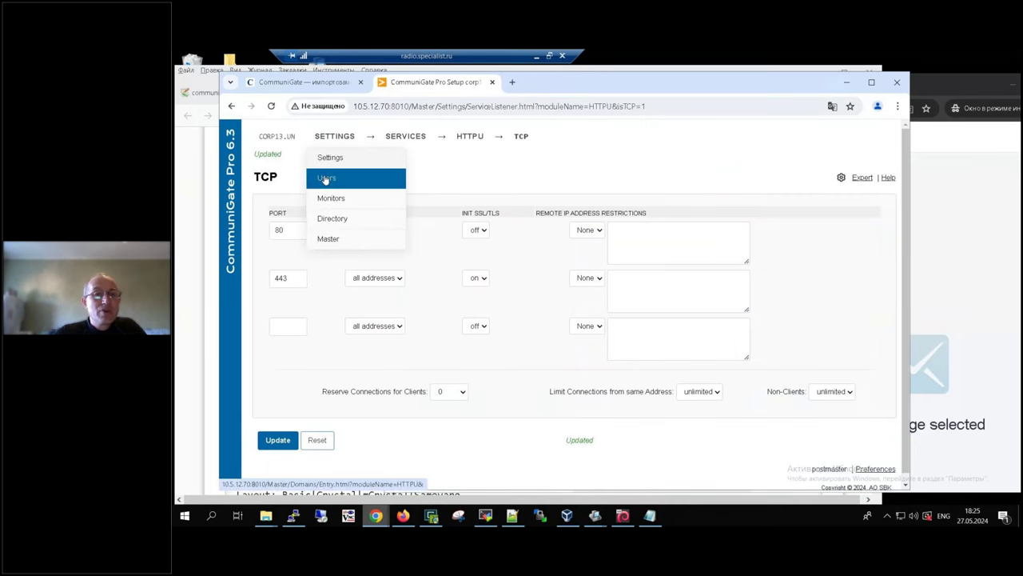
click(326, 178)
mouse_move(396, 143)
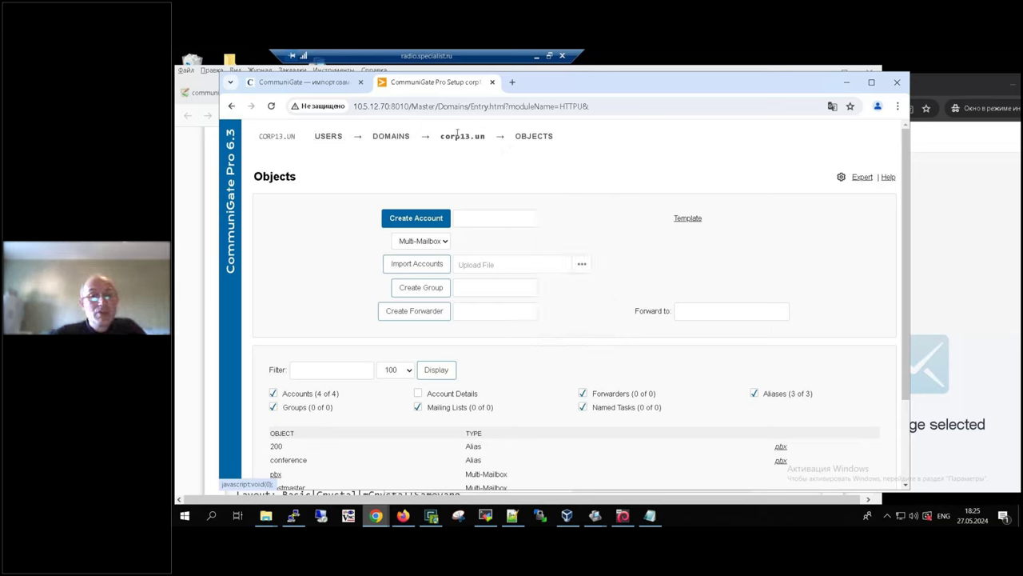
mouse_move(399, 133)
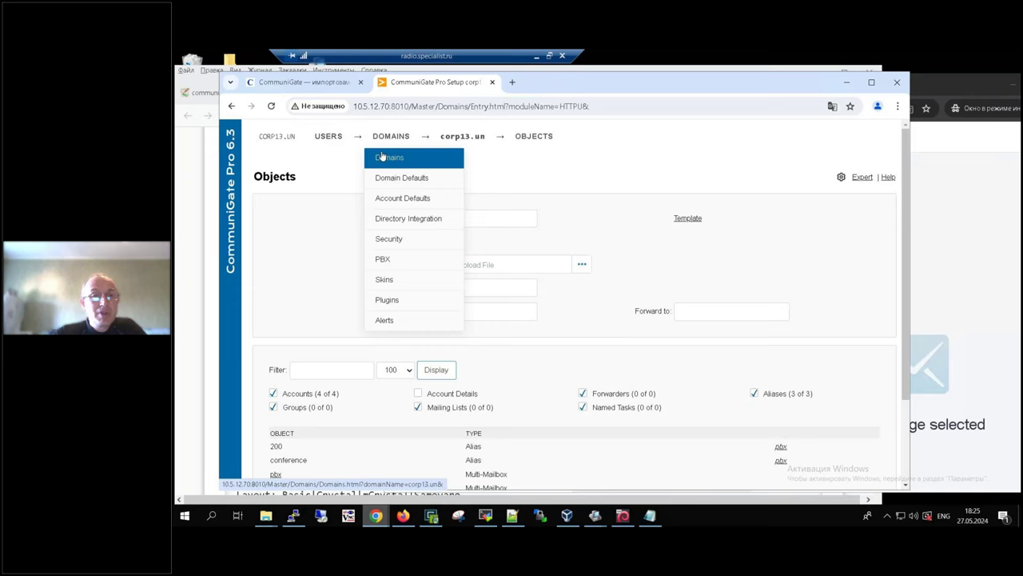
click(383, 162)
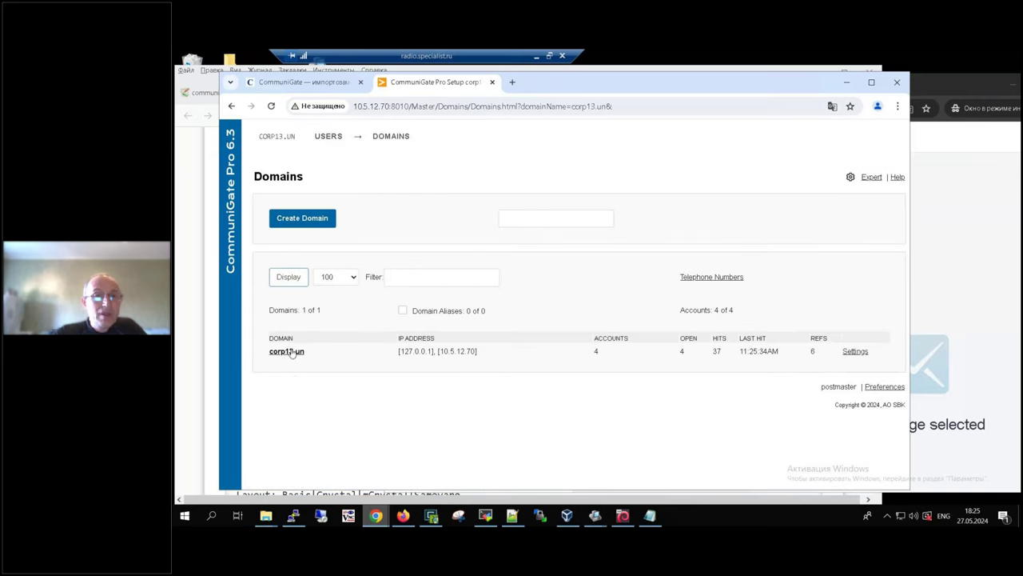
mouse_move(394, 138)
click(410, 204)
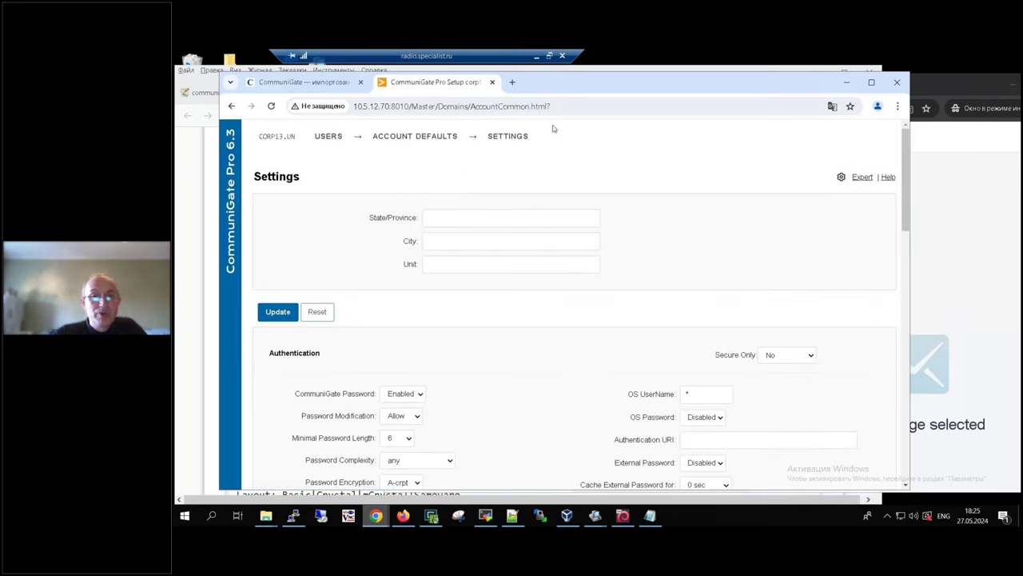
mouse_move(515, 137)
click(512, 259)
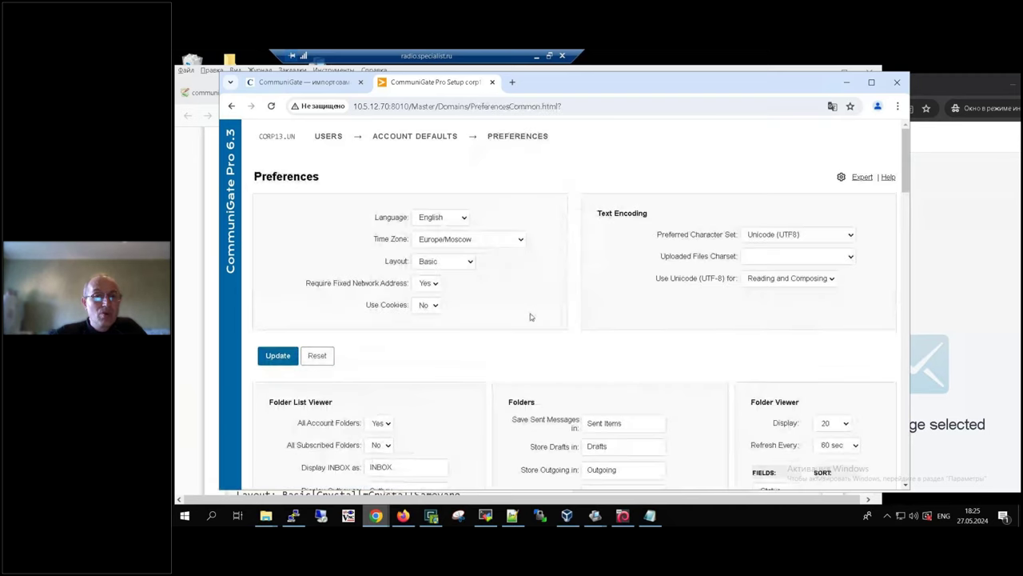
click(453, 217)
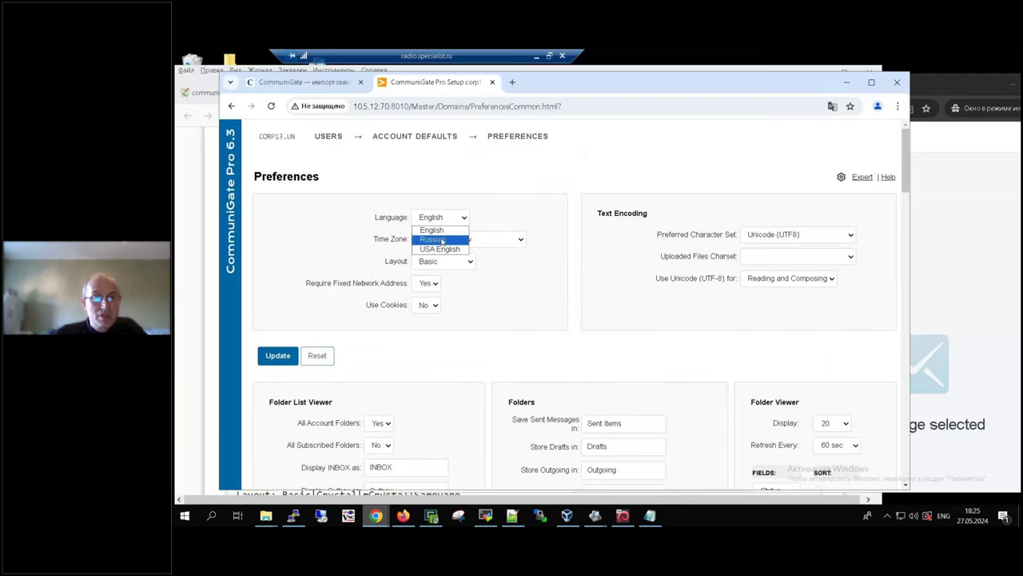
click(438, 239)
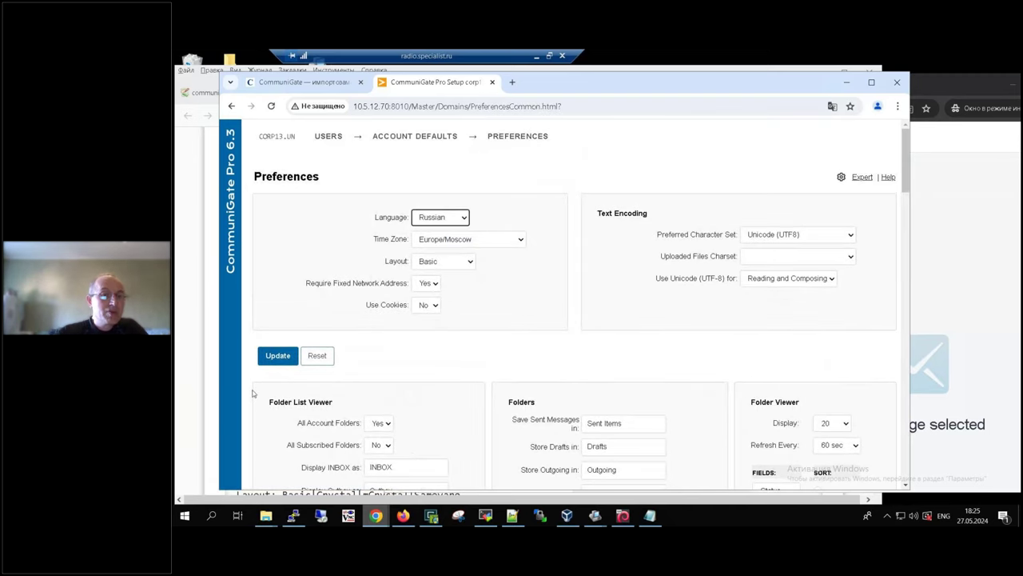
click(278, 355)
Step: Reload the Pronto webmail page so its interface appears in Russian
click(955, 195)
click(726, 108)
key(Return)
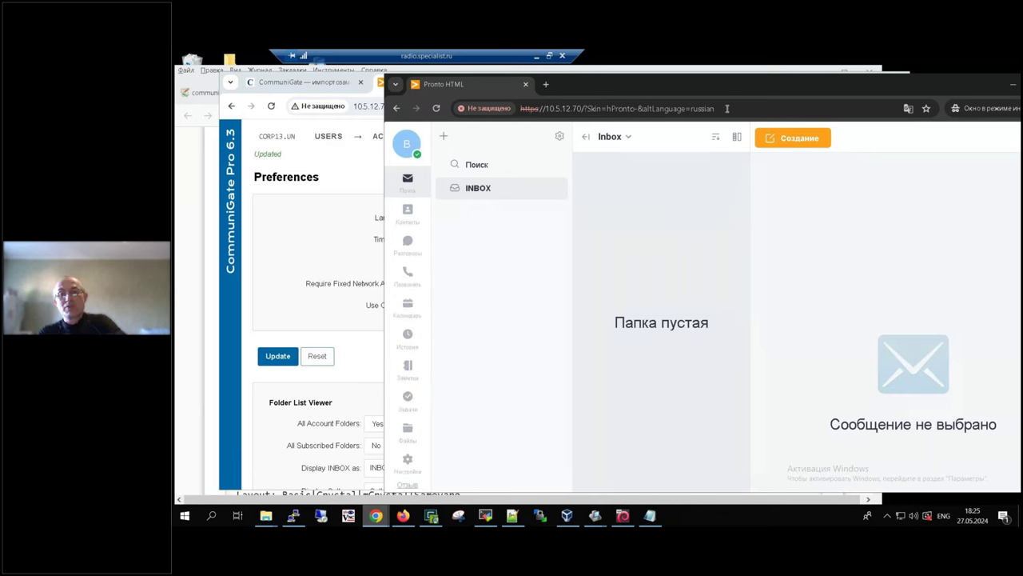
Step: Reload the WebAdmin Account Defaults Preferences page to display it in Russian
click(294, 253)
click(597, 108)
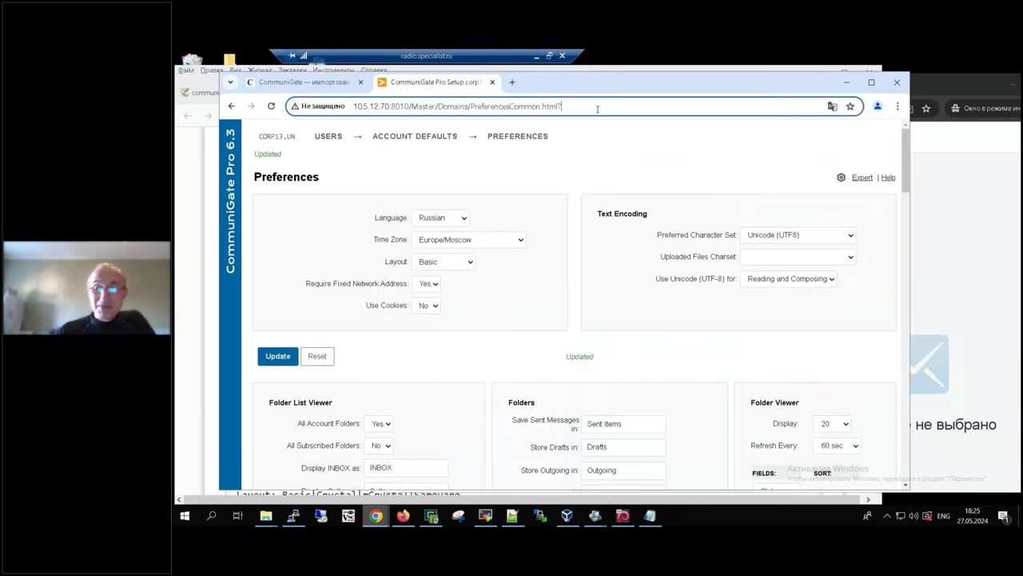
key(Return)
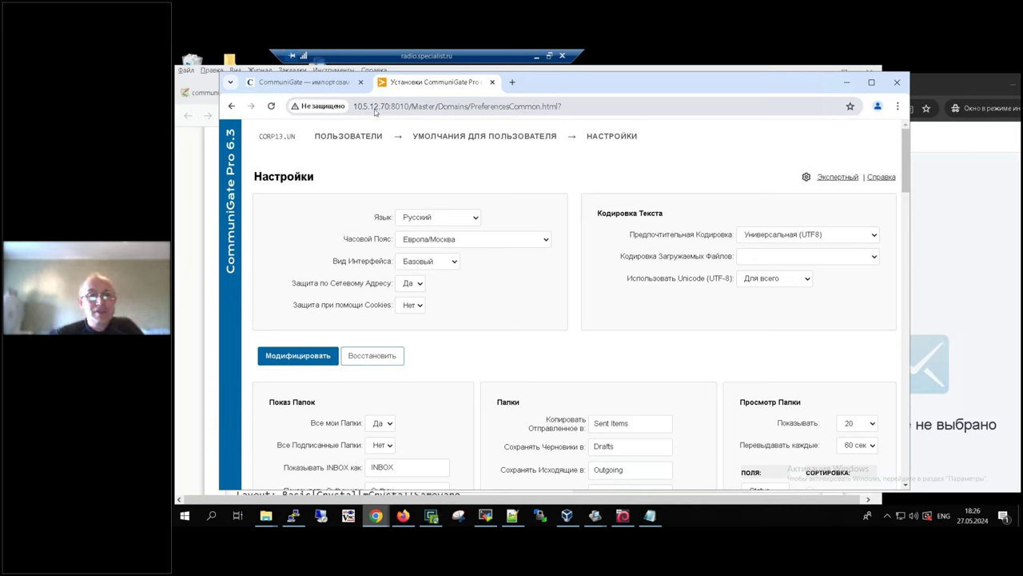
Step: Navigate to the postmaster account's Preferences page in the corp13.un domain
mouse_move(352, 136)
click(344, 159)
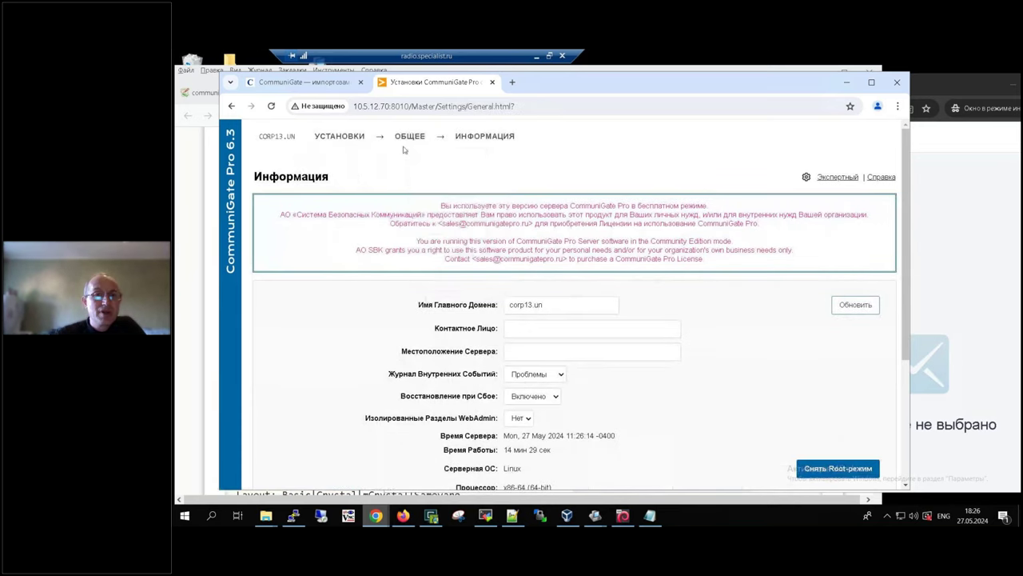
mouse_move(414, 139)
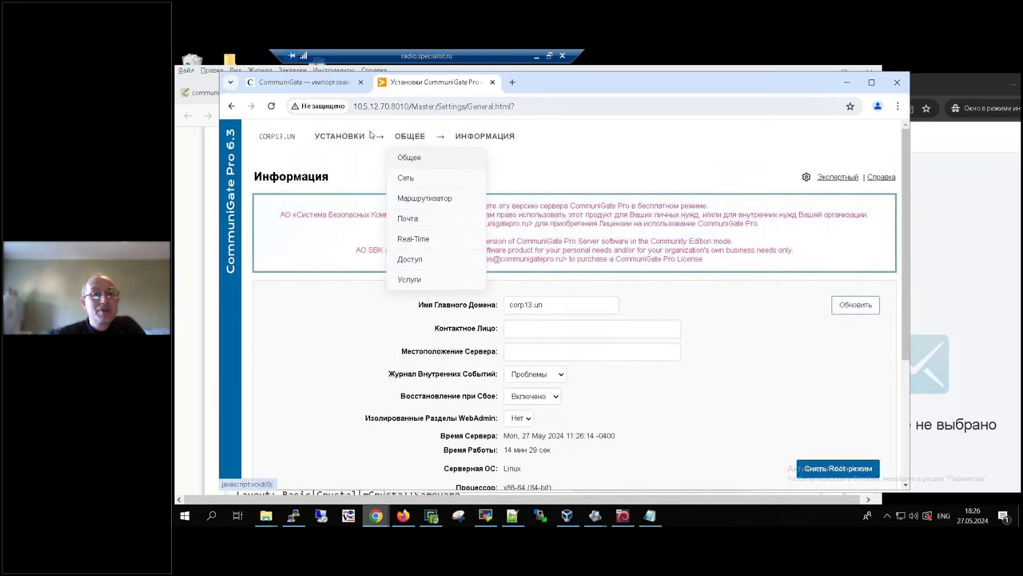
mouse_move(344, 138)
click(338, 183)
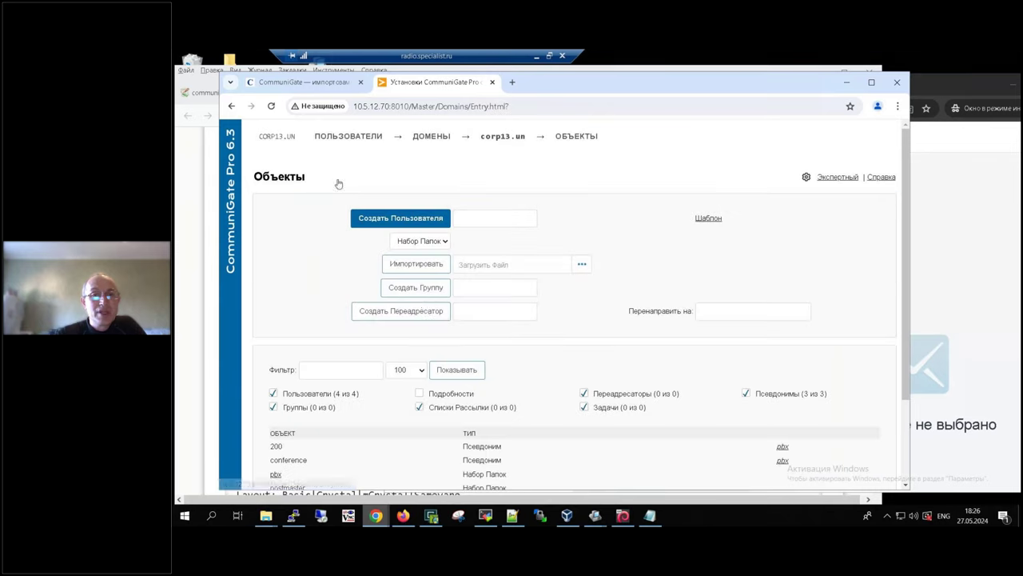
scroll(341, 414, down, 3)
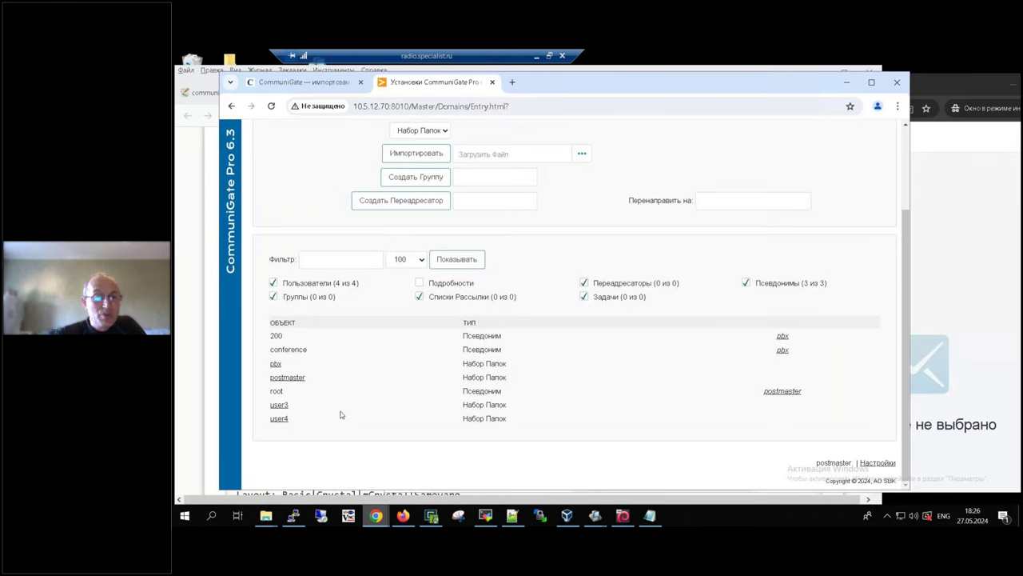
click(288, 377)
mouse_move(733, 136)
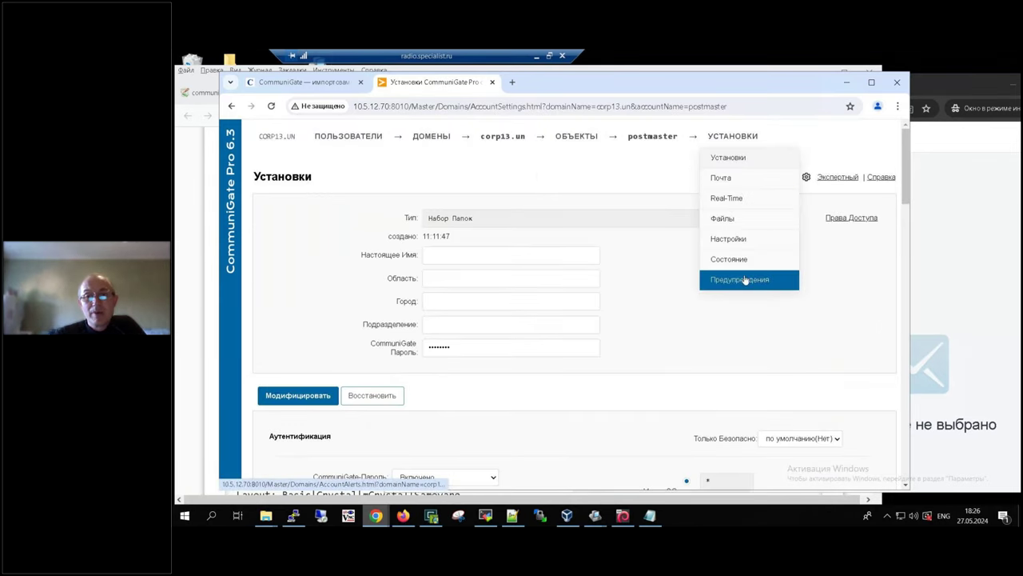
click(752, 240)
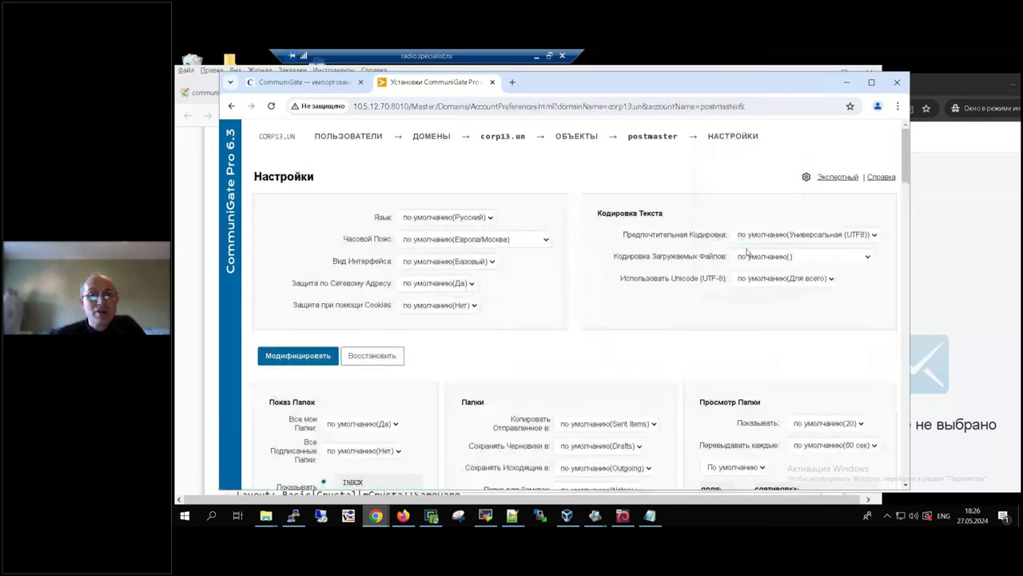
mouse_move(730, 137)
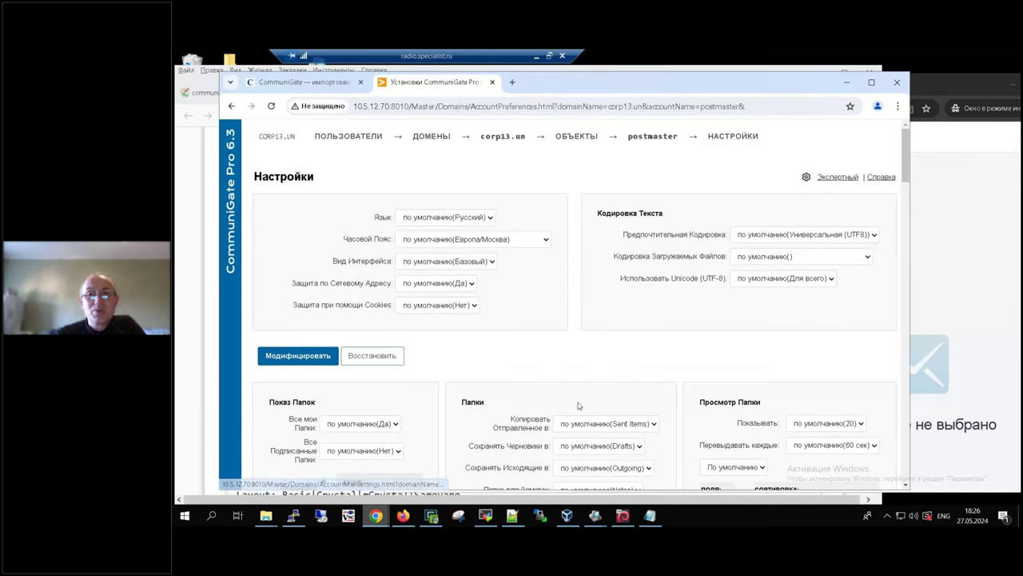
click(744, 158)
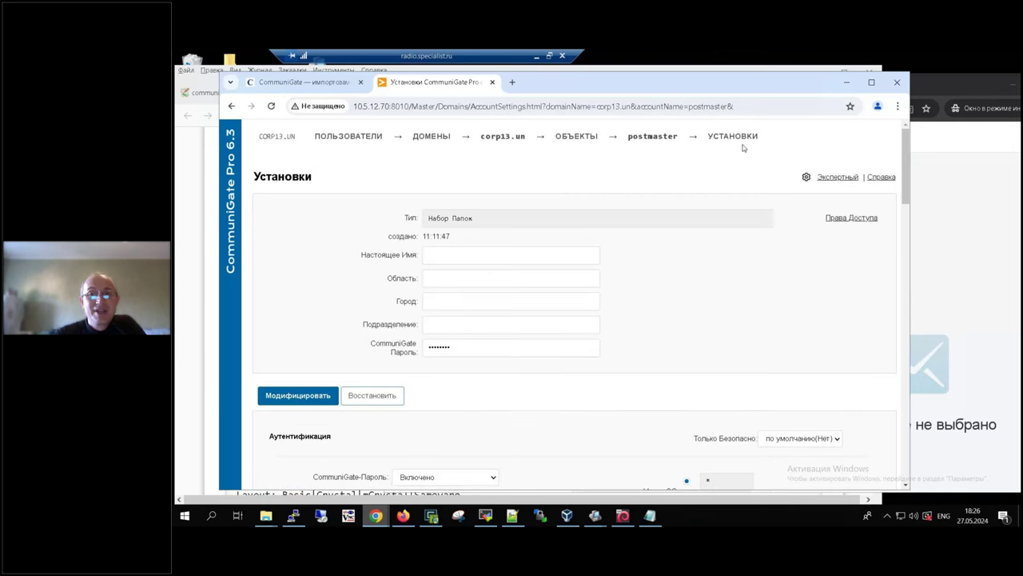
mouse_move(741, 141)
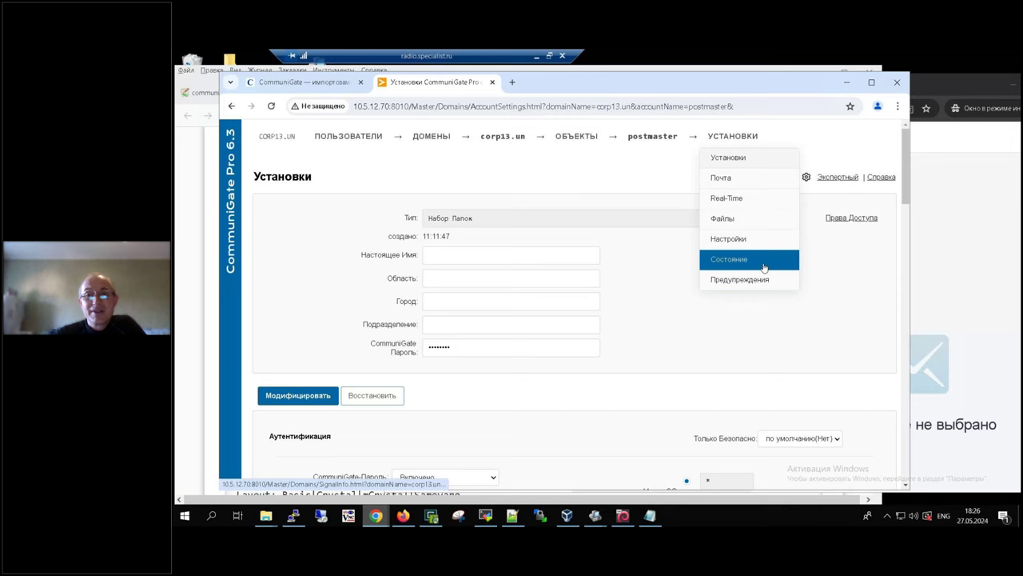
click(760, 239)
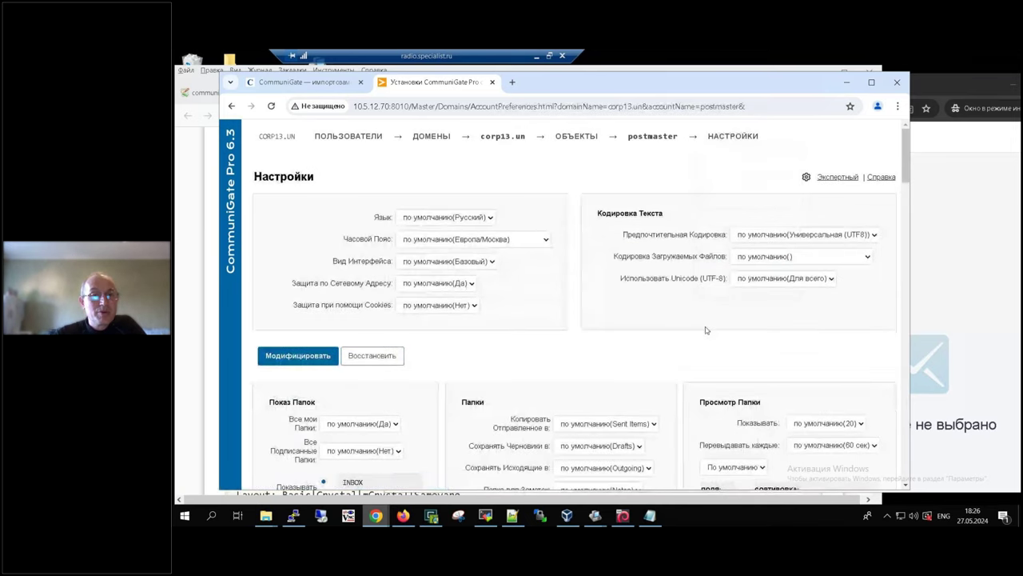
Step: Set the postmaster's interface language to English, save, and reload the page
click(479, 217)
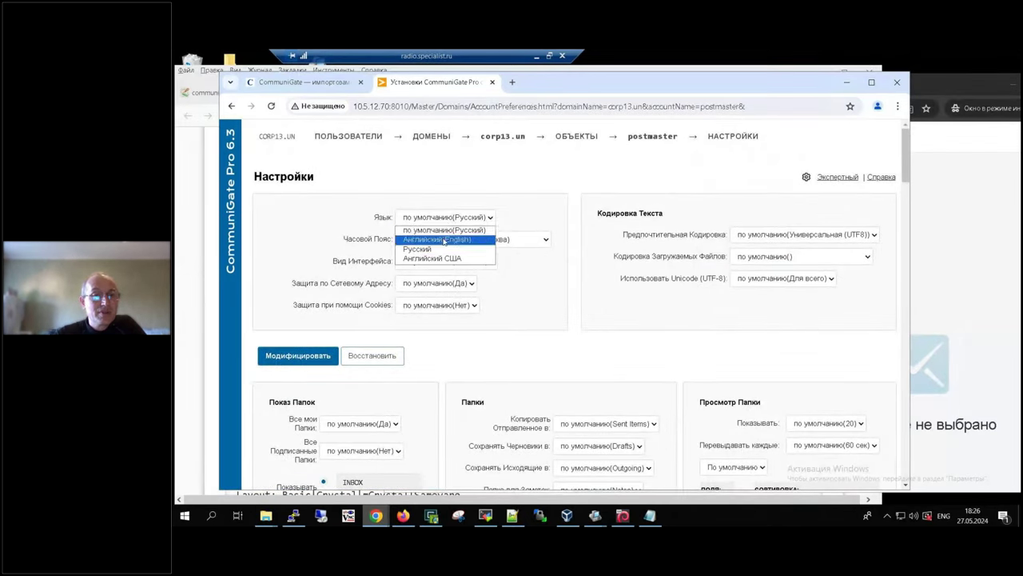
click(436, 236)
click(297, 355)
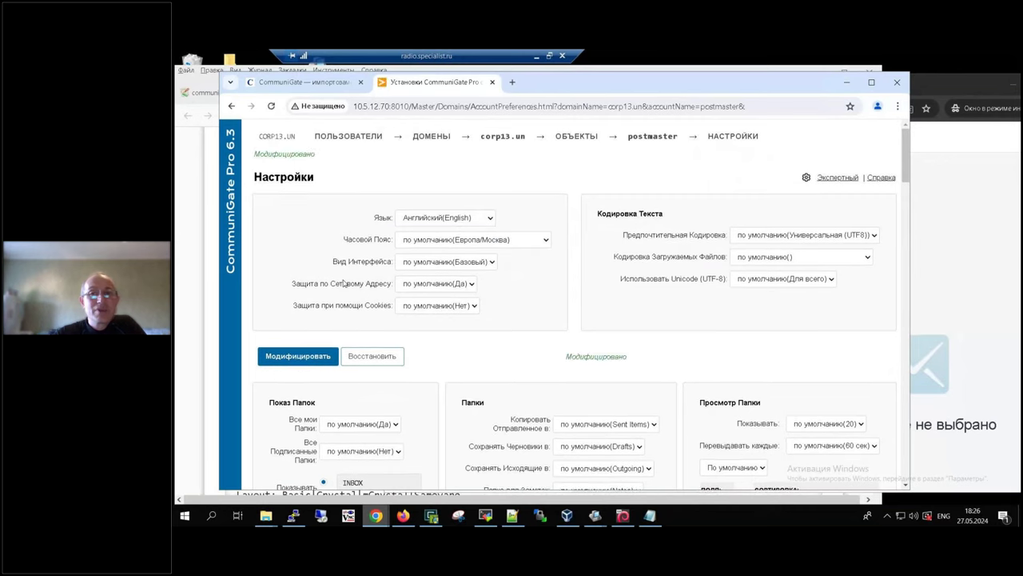
click(779, 110)
key(Return)
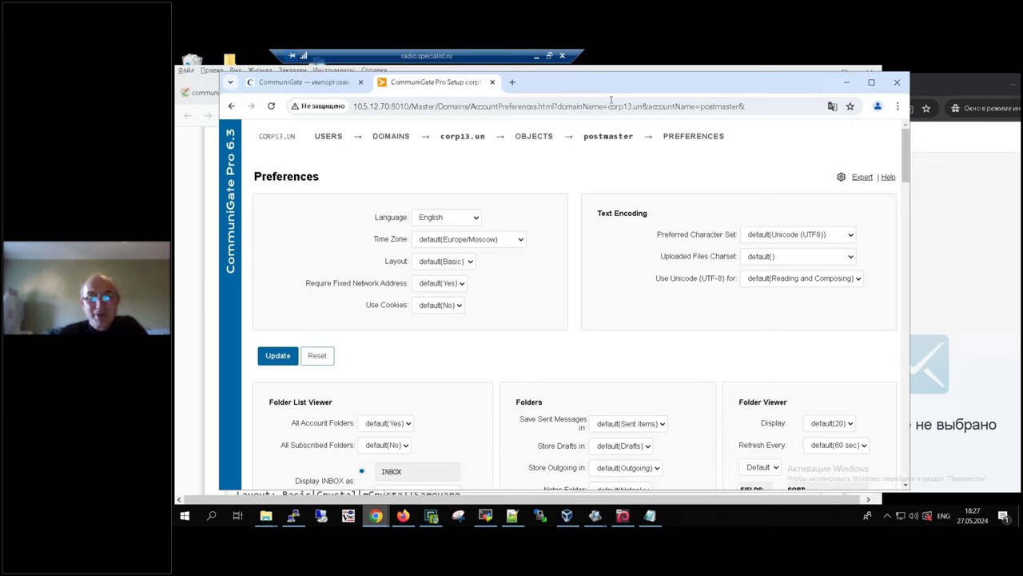
mouse_move(693, 137)
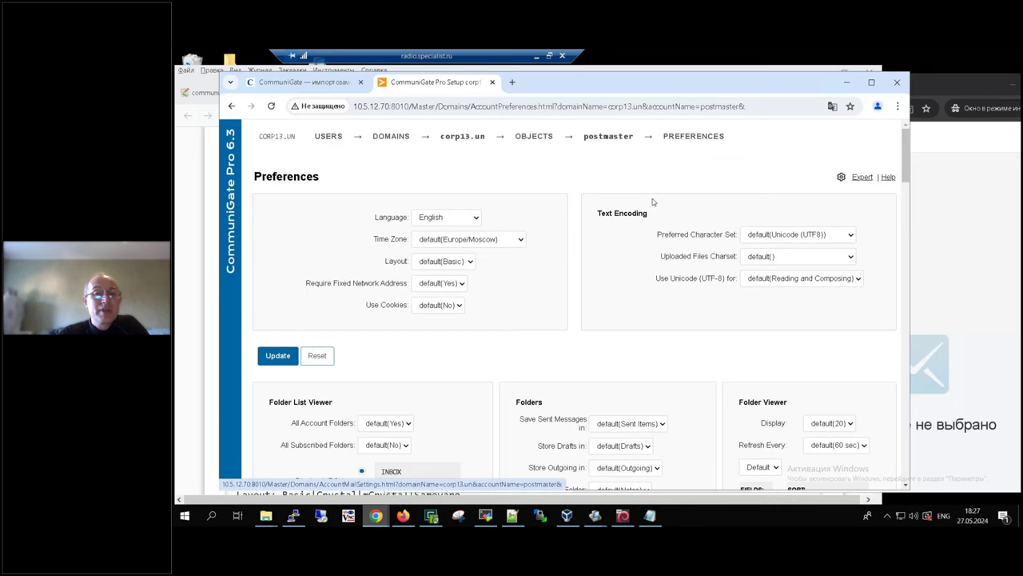
Step: Start a new webmail message and look up an imported user's full name in u.txt
click(958, 269)
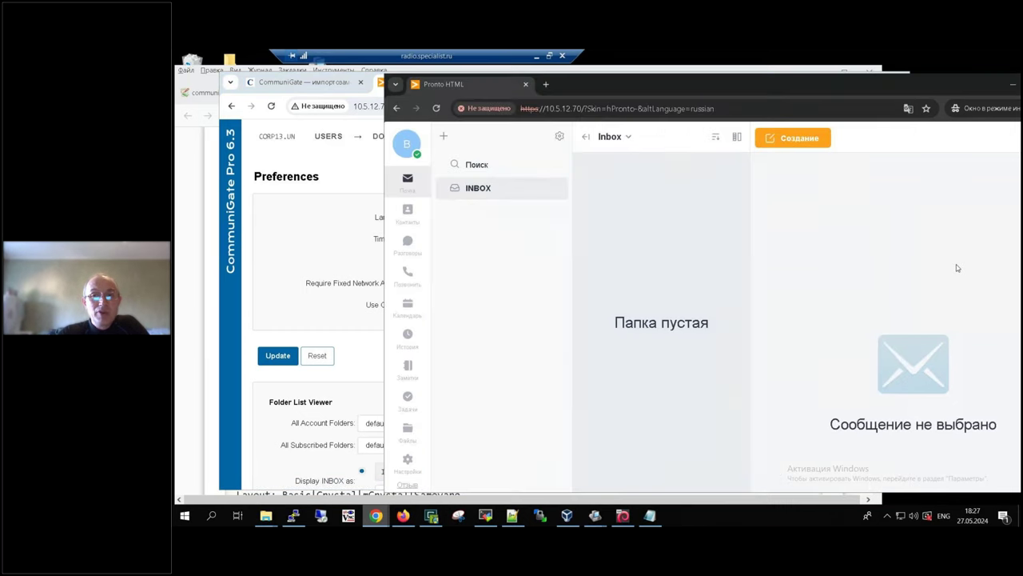
click(794, 138)
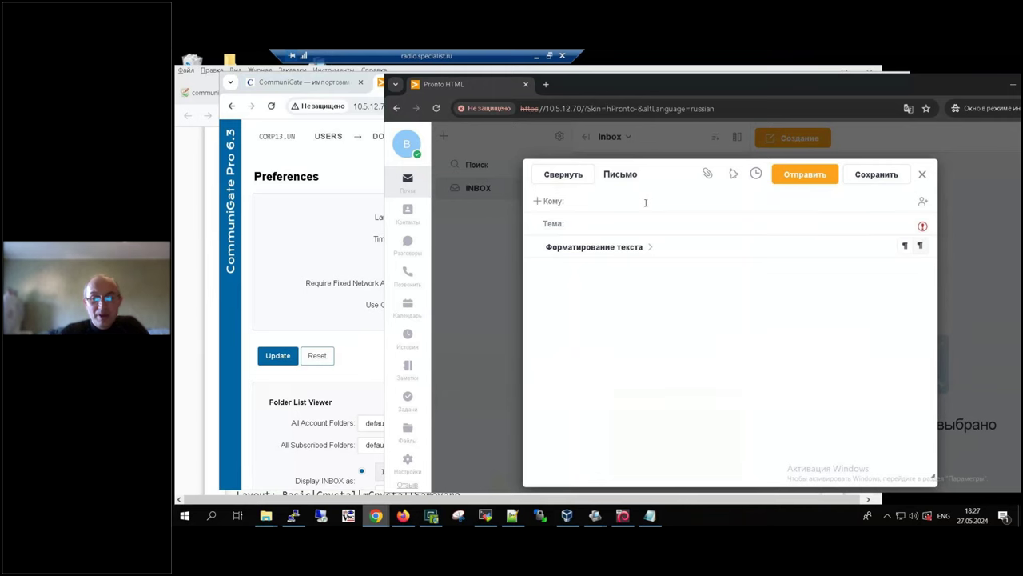
click(649, 515)
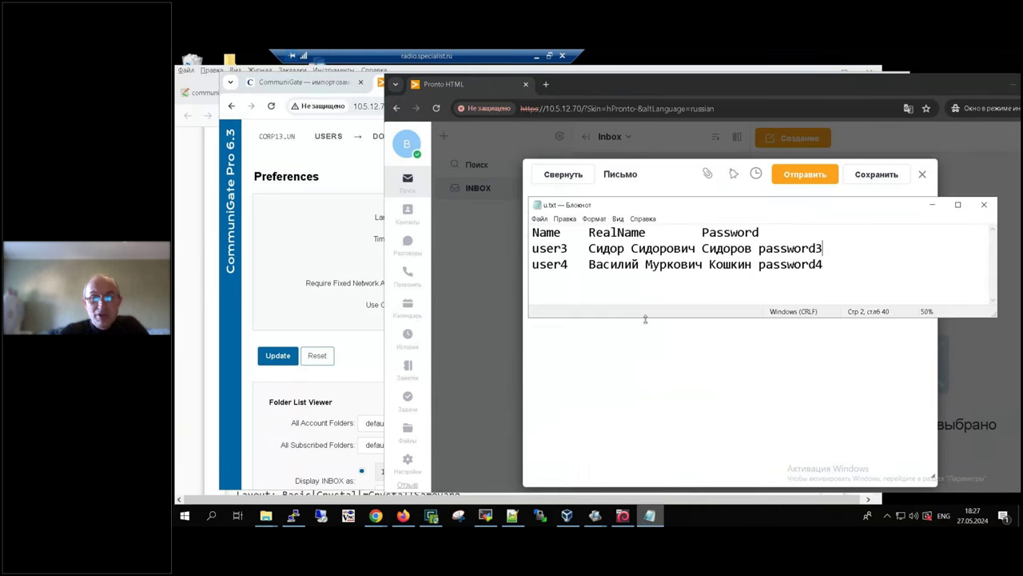
drag(596, 266, 744, 266)
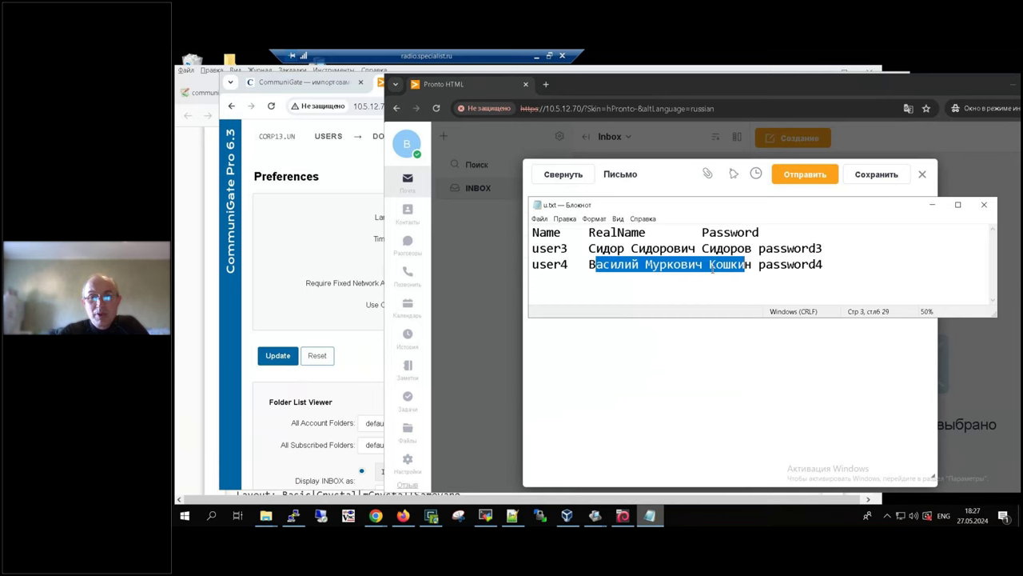
click(632, 414)
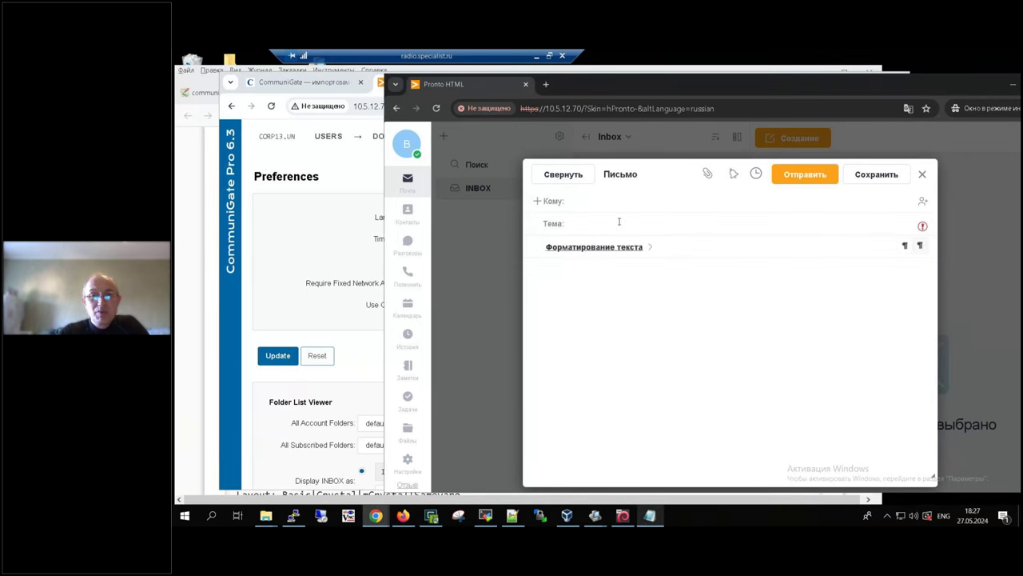
Step: Address the message to that imported user via the contact suggestion
click(621, 201)
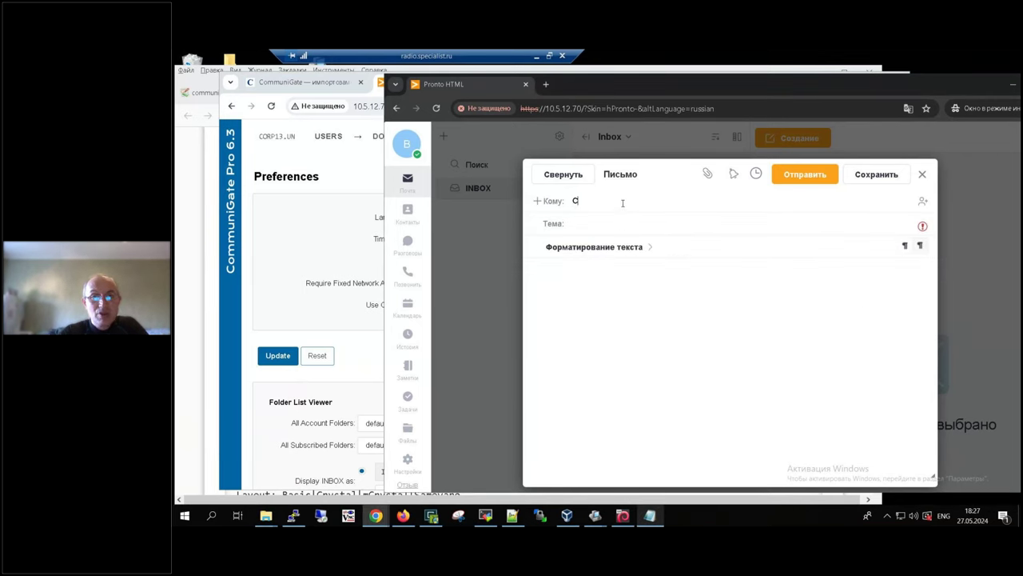
key(alt+shift)
text(Сидо)
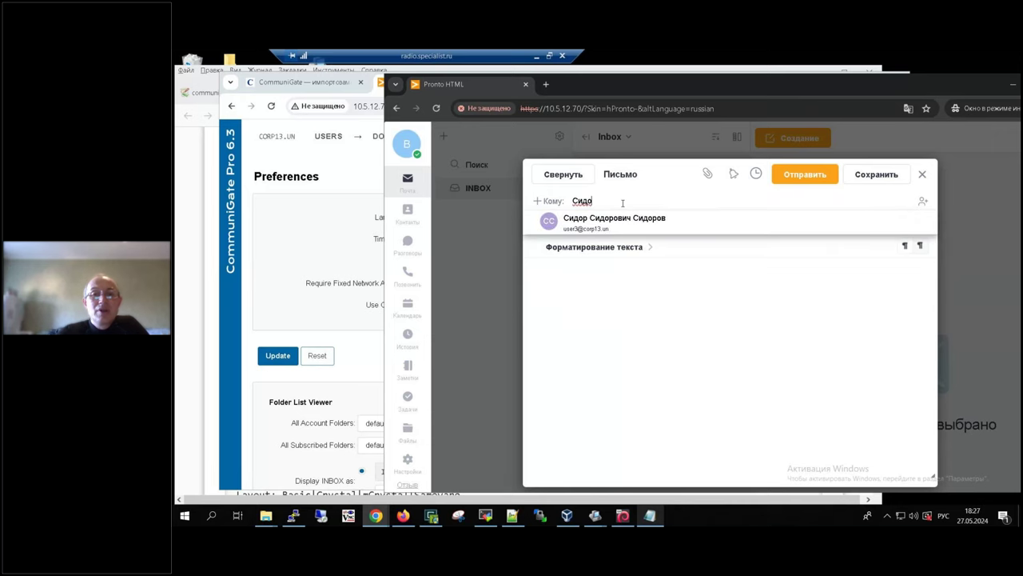
click(608, 224)
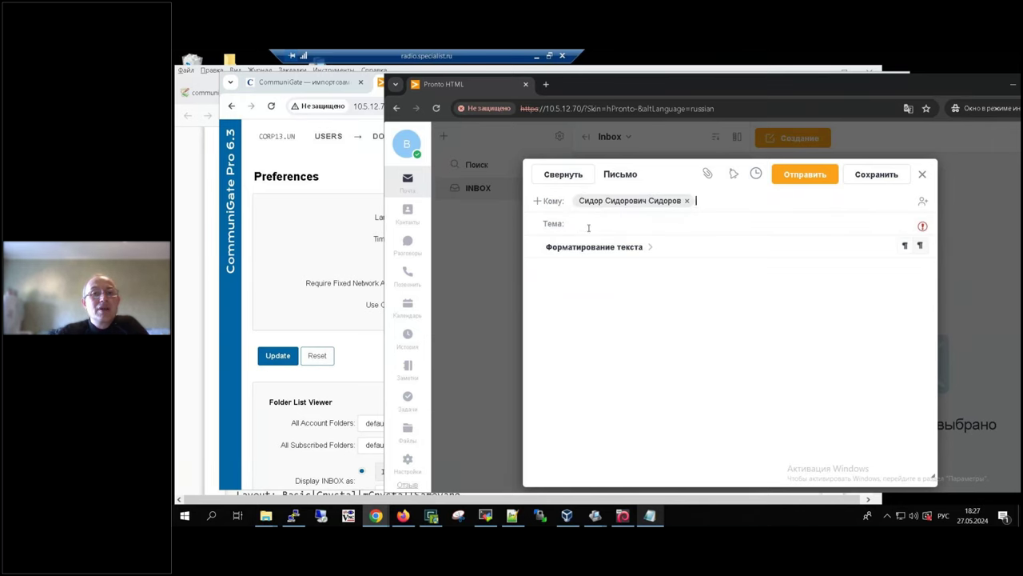
click(536, 57)
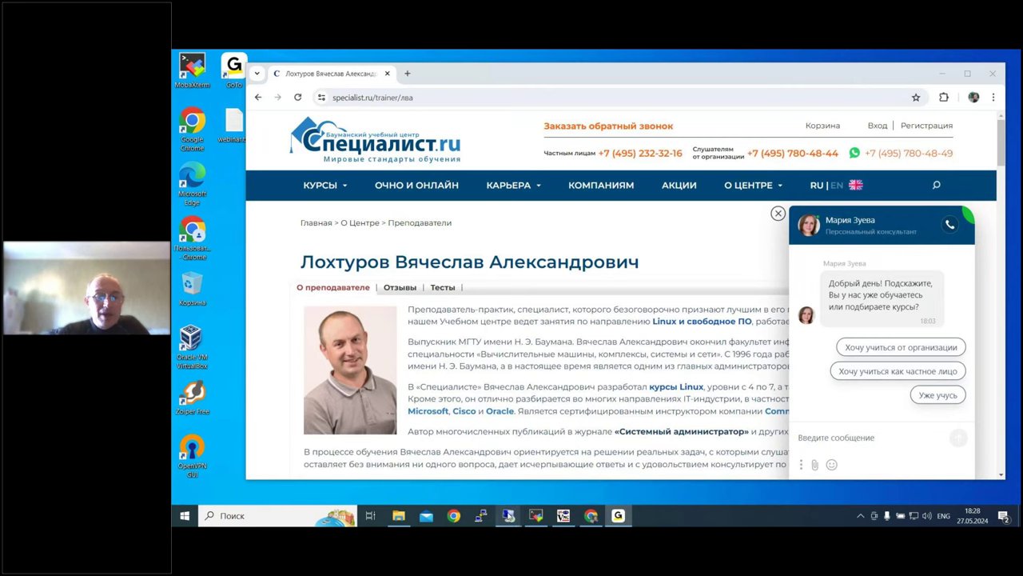
Step: Write the message with subject 'проверка' and body 'связи', and send it
mouse_move(508, 518)
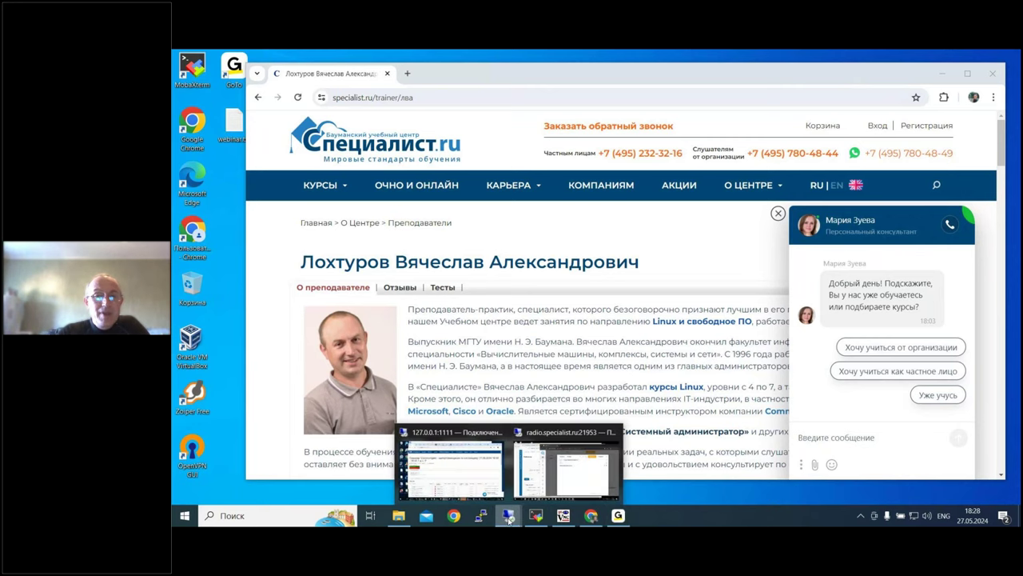
click(566, 463)
click(660, 222)
text(еуые)
key(BackSpace)
key(BackSpace)
key(BackSpace)
key(BackSpace)
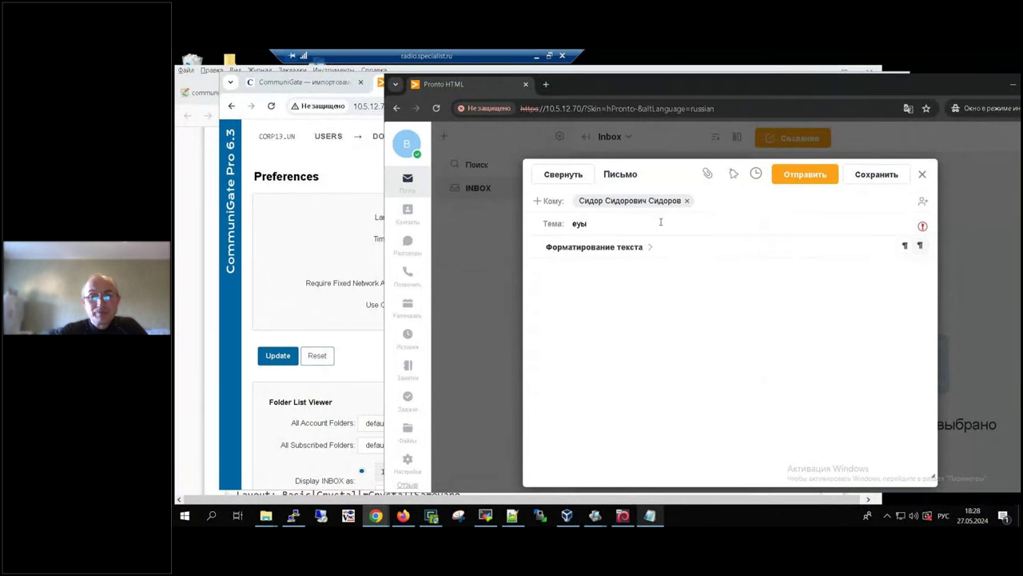
key(alt+shift)
text(test)
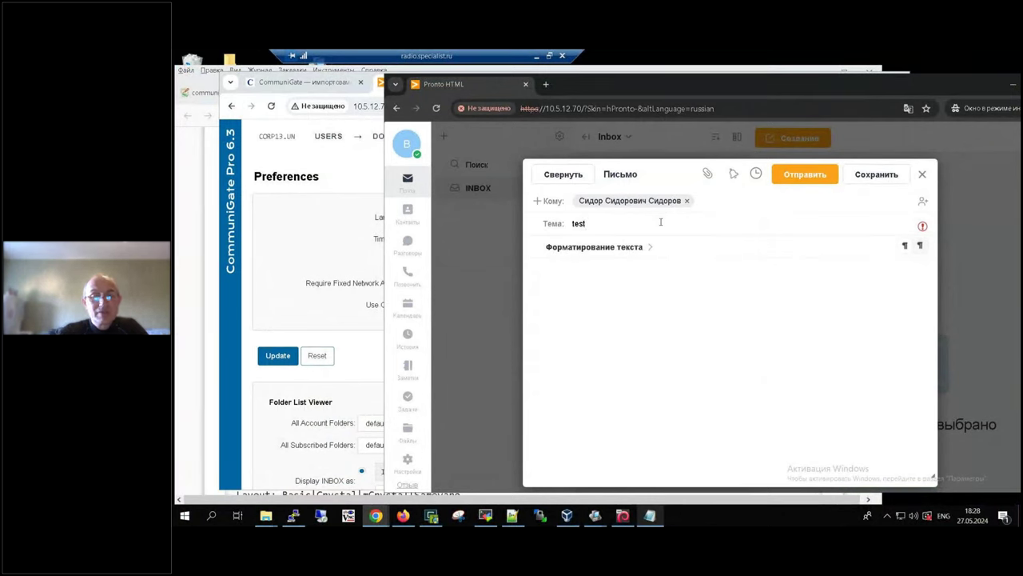
key(BackSpace)
key(BackSpace)
key(BackSpace)
key(BackSpace)
key(alt+shift)
text(пр)
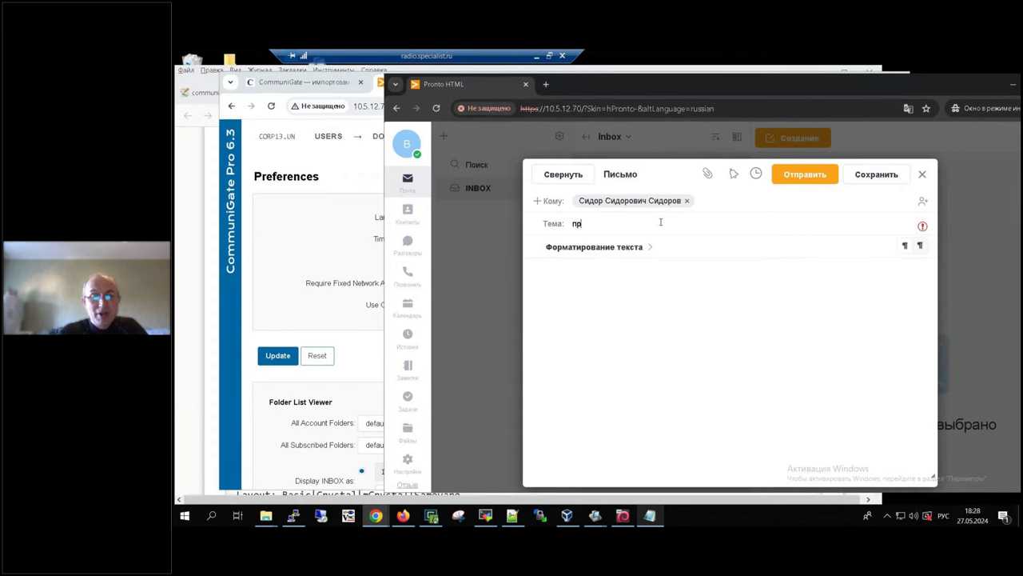
text(оверка)
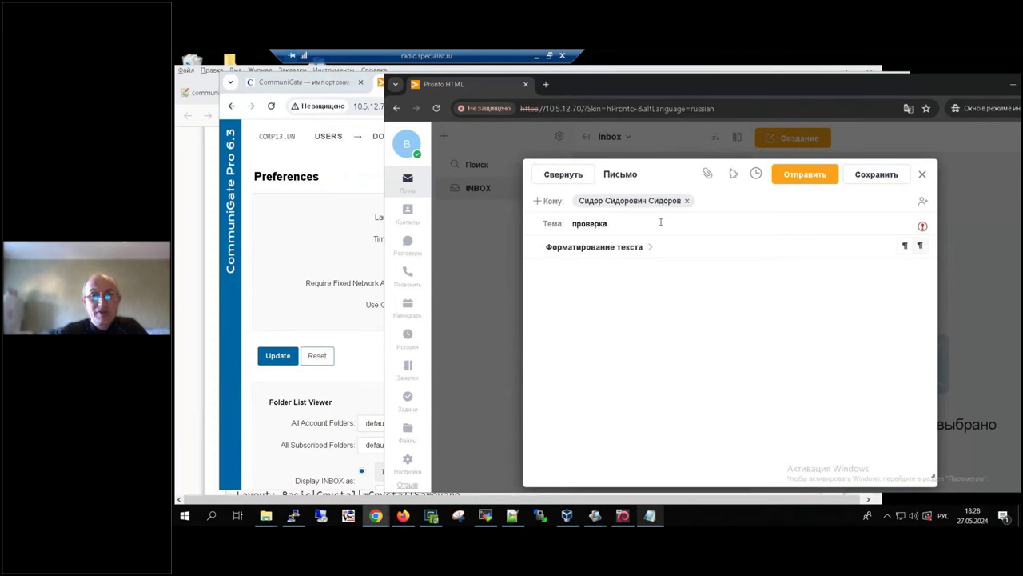
text(связи)
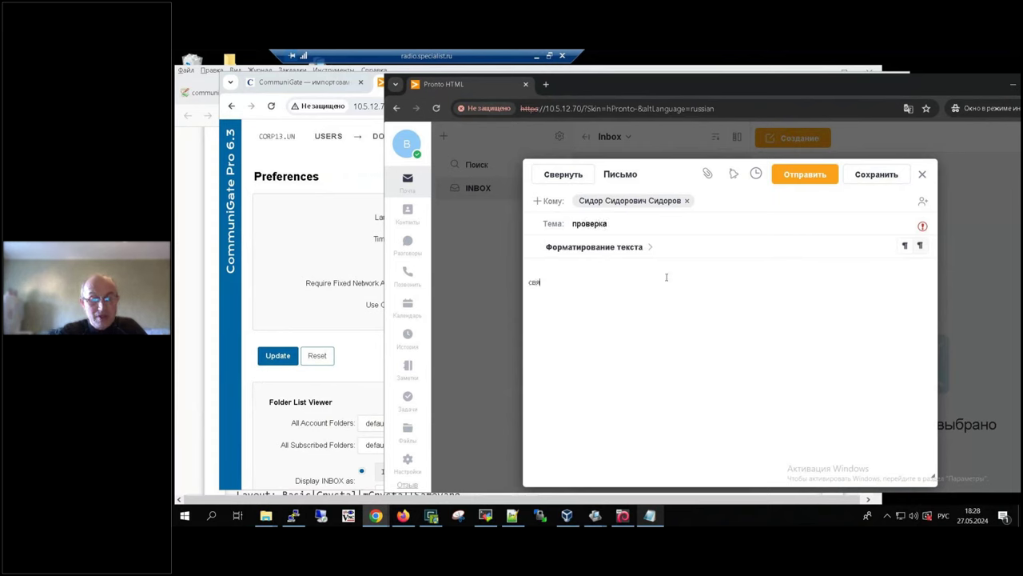
click(820, 180)
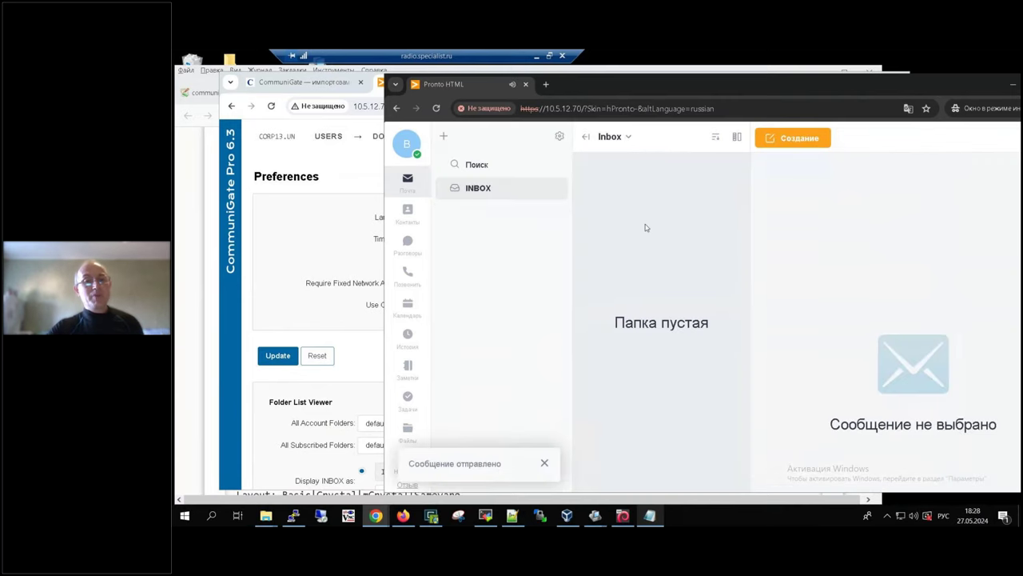
Step: Log out, sign back in as 'user' with its password, and open Sent Items
click(407, 182)
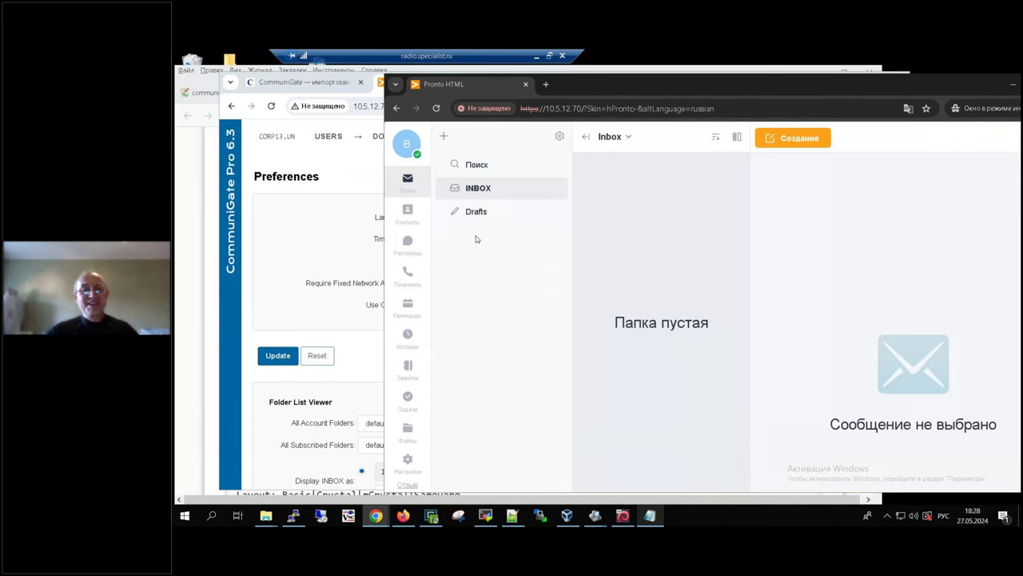
click(402, 143)
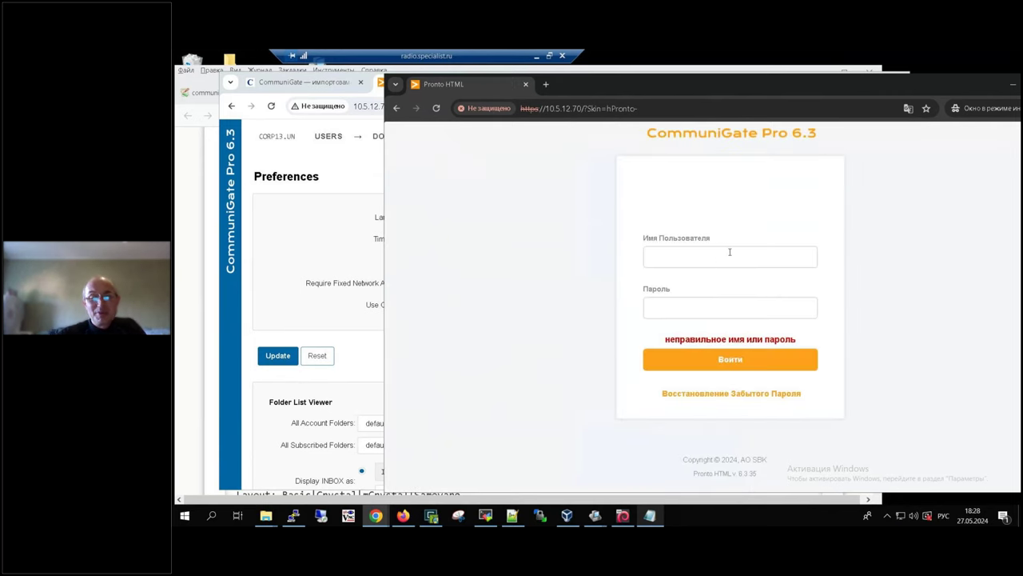
click(729, 252)
text(мфд)
key(BackSpace)
key(BackSpace)
key(BackSpace)
text(шмф)
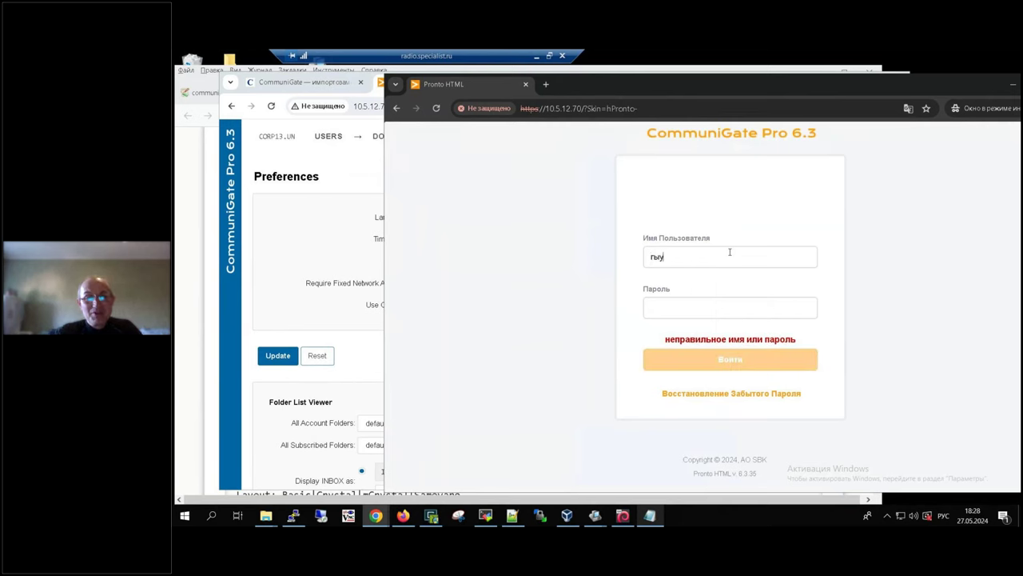
key(BackSpace)
key(BackSpace)
key(BackSpace)
key(alt+shift)
text(user4)
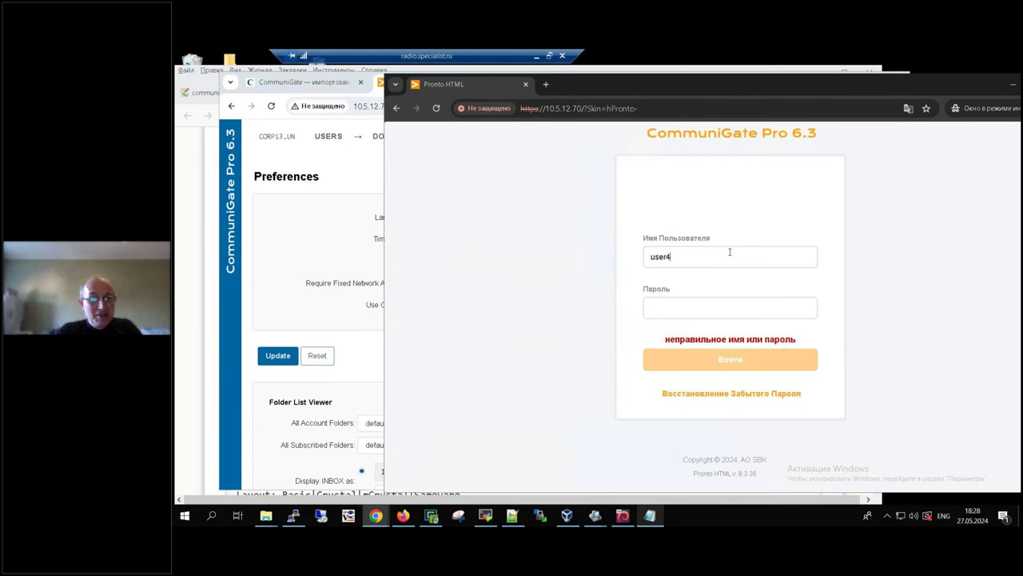
key(Tab)
text(1234567)
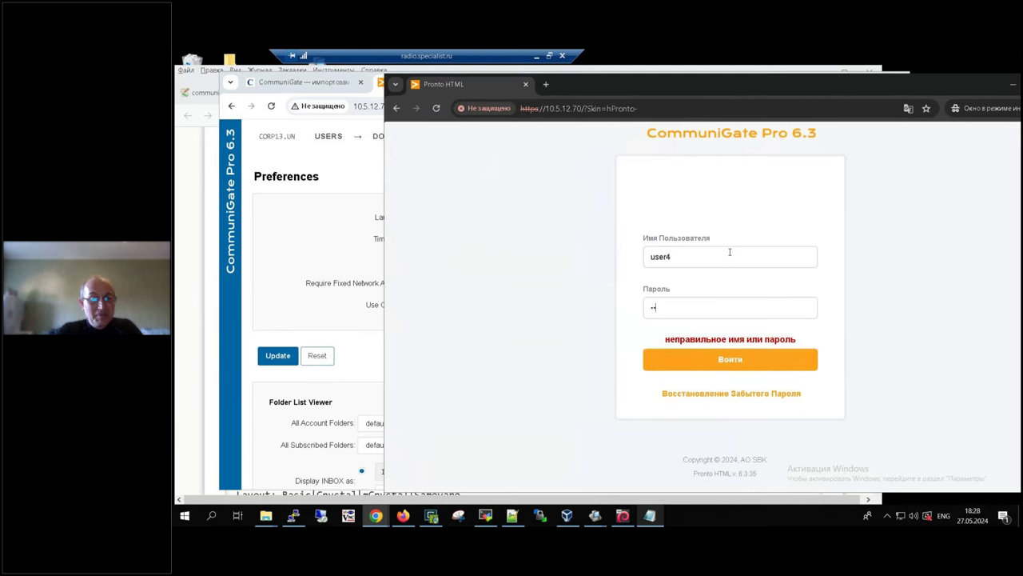
key(Return)
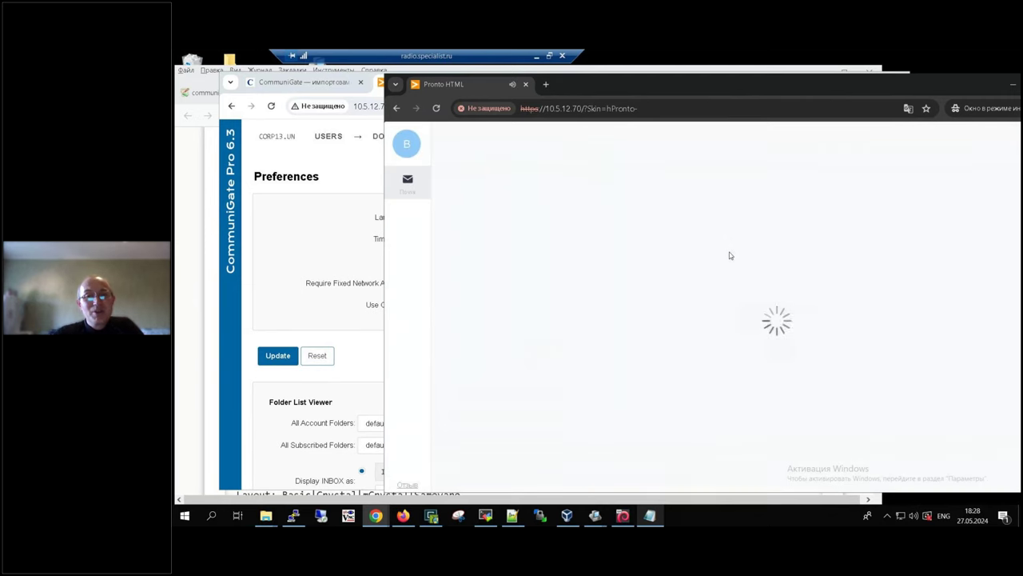
click(470, 211)
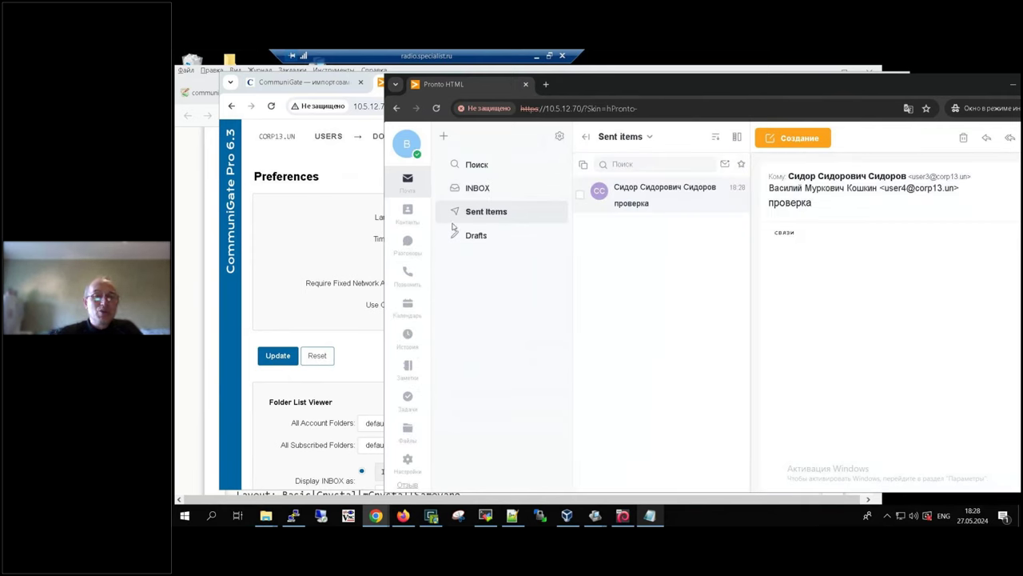
Step: Sign out of the sender's mailbox and lower the remote audio volume
click(406, 145)
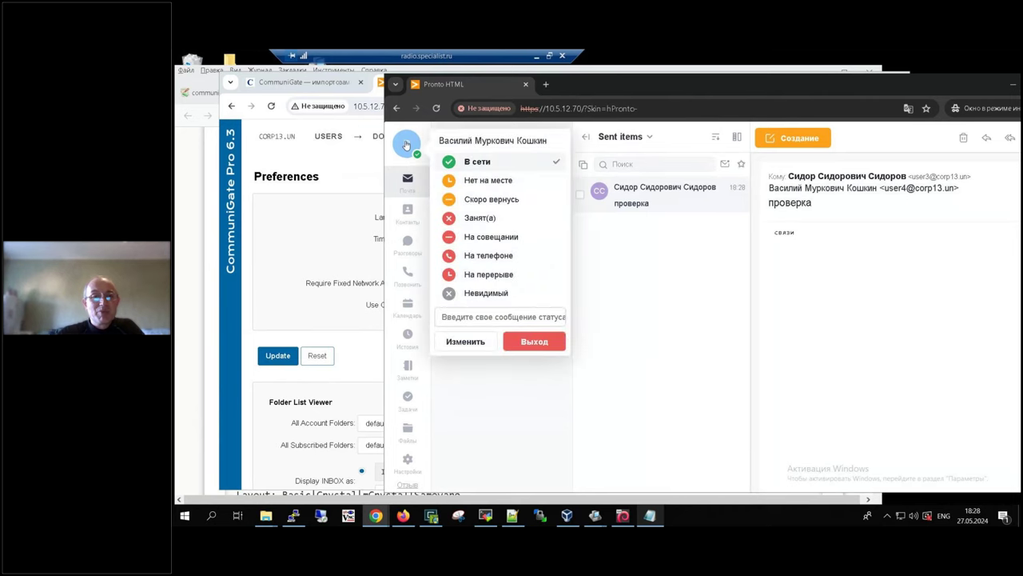
click(540, 345)
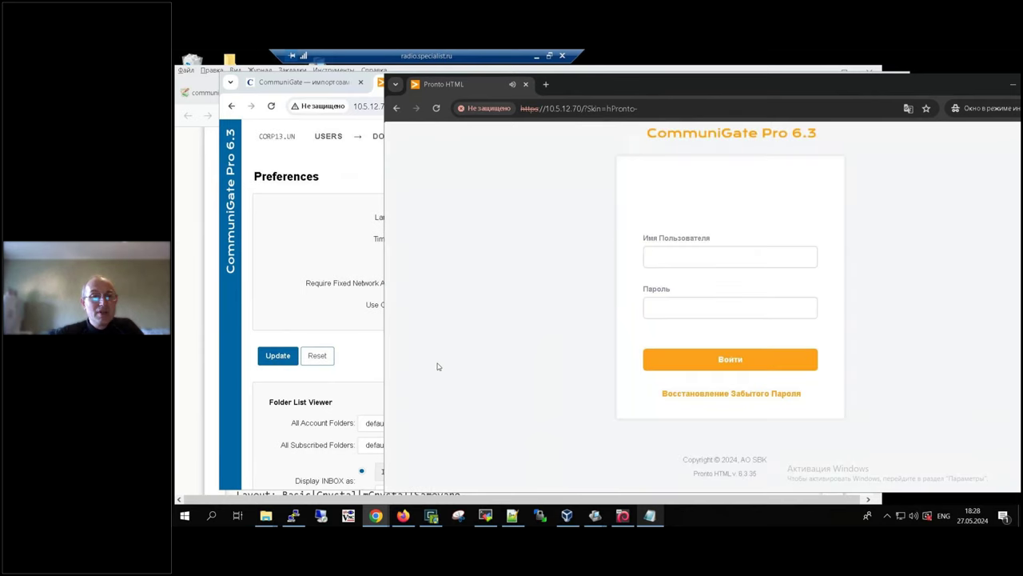
click(285, 244)
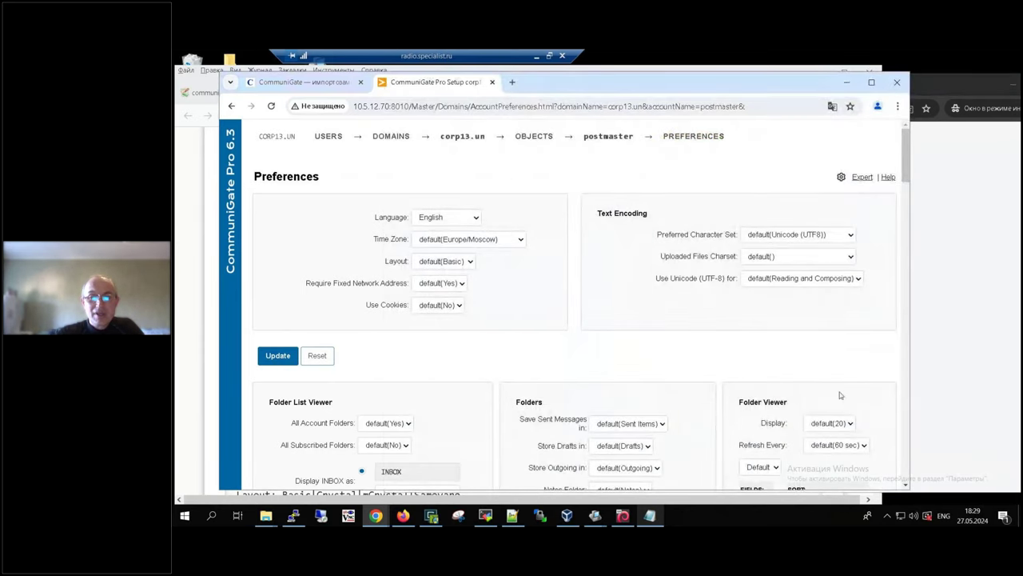
click(964, 357)
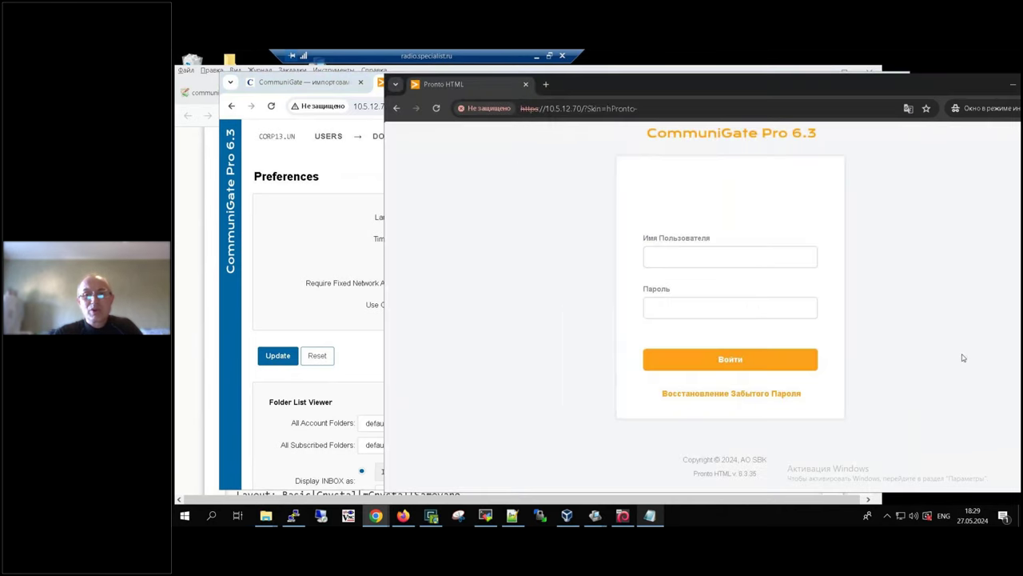
click(724, 257)
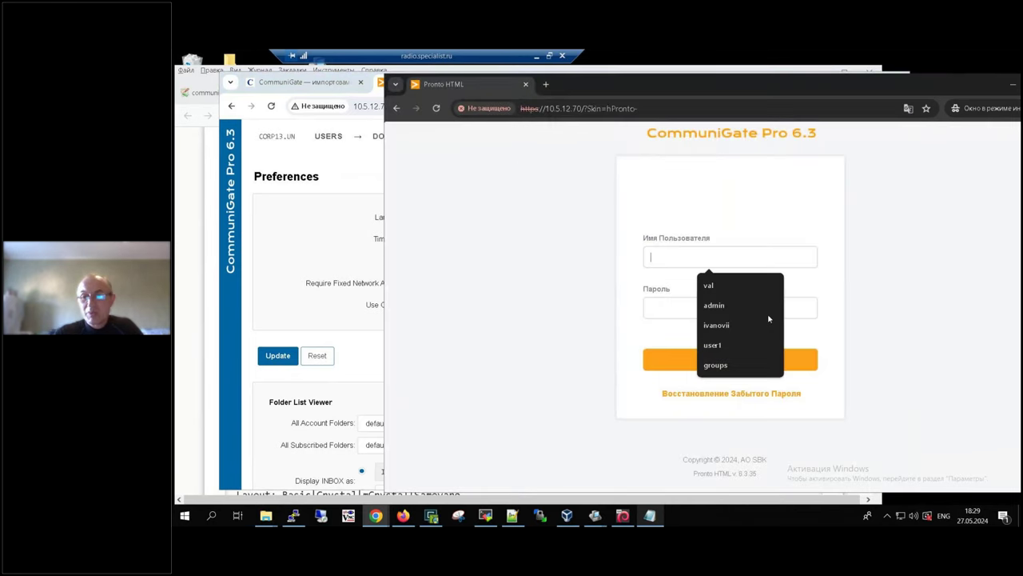
click(911, 518)
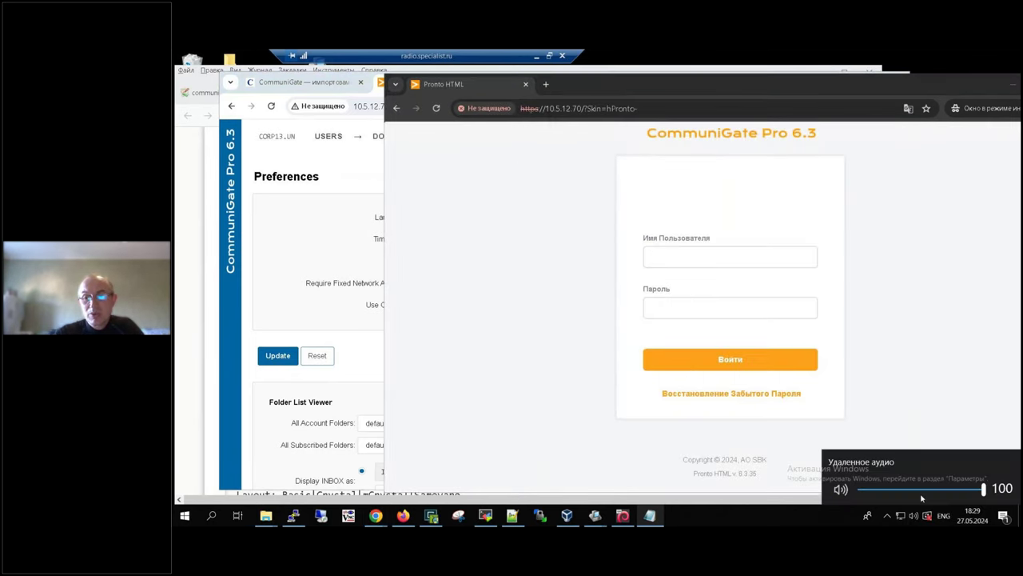
drag(984, 489, 867, 489)
Step: Sign in as user3 with its password to see the received 'проверка' message
click(656, 249)
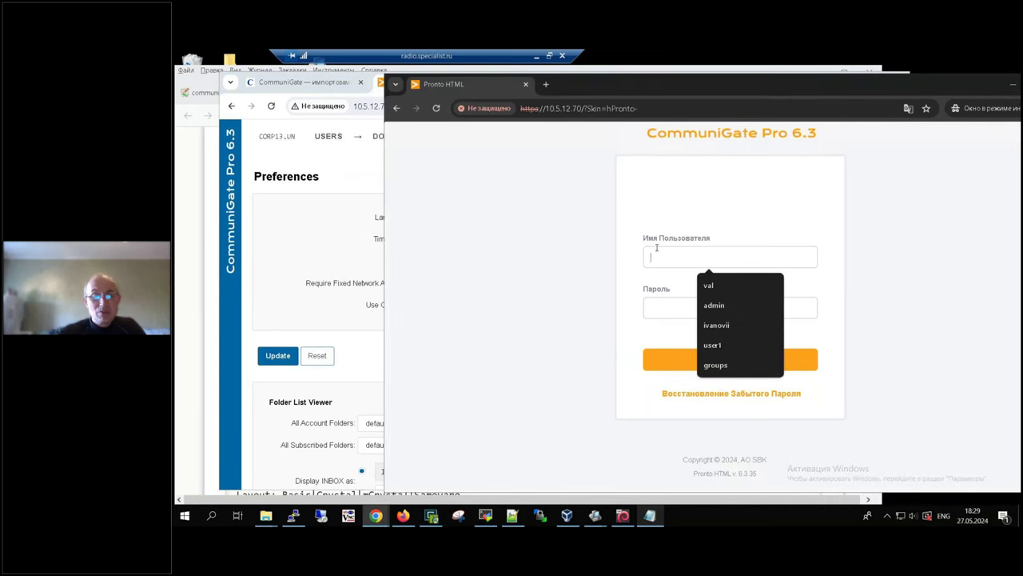
text(user3)
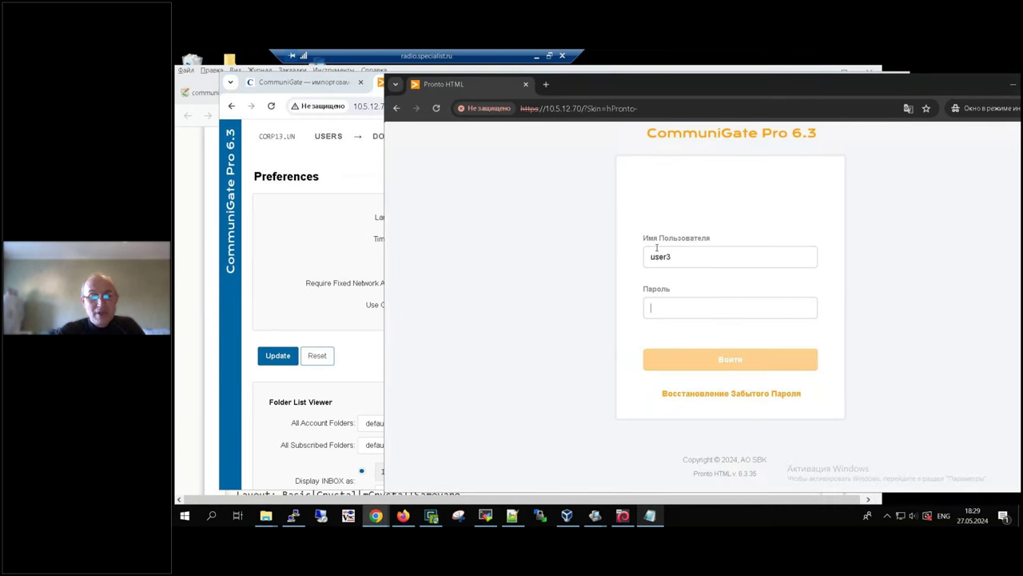
text(123456)
key(Return)
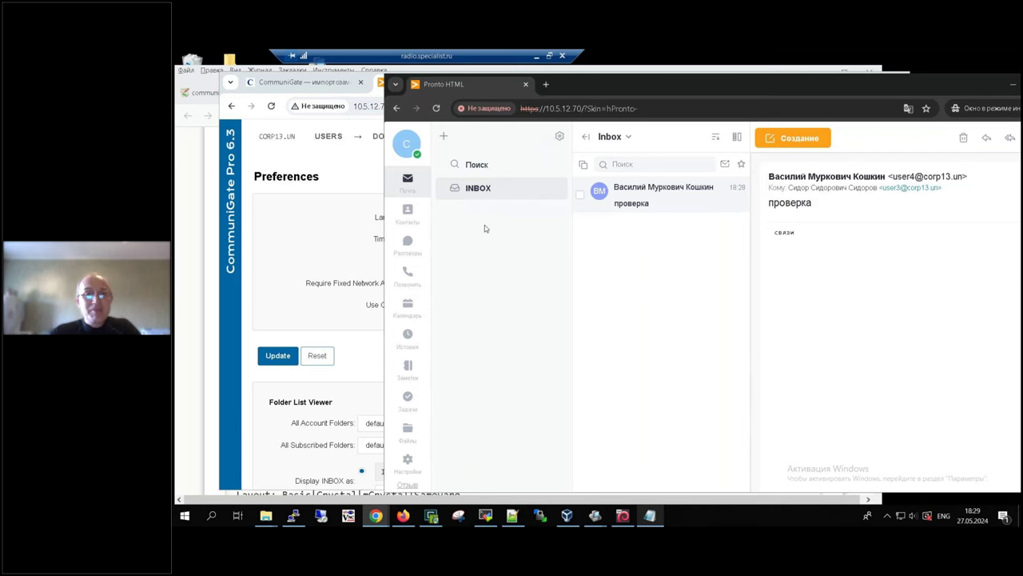
Step: Sign out of user3 and sign in as postmaster with its password
click(403, 150)
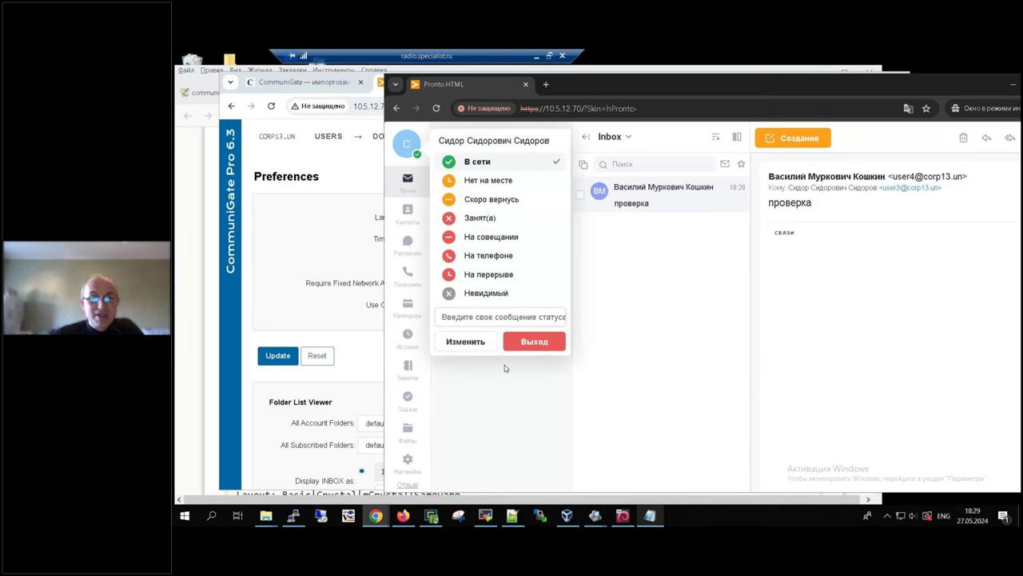
click(525, 344)
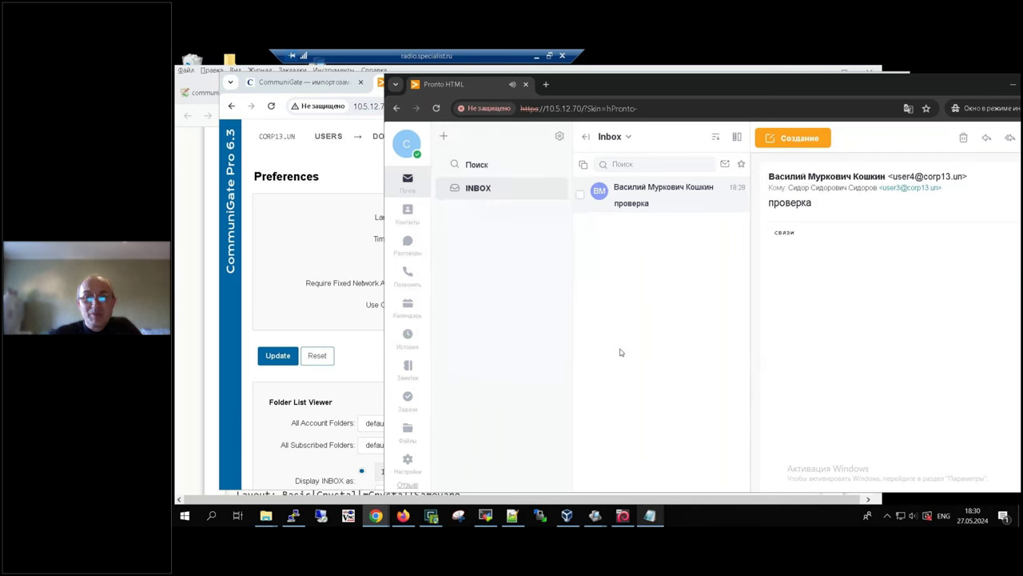
click(706, 258)
text(postmaster)
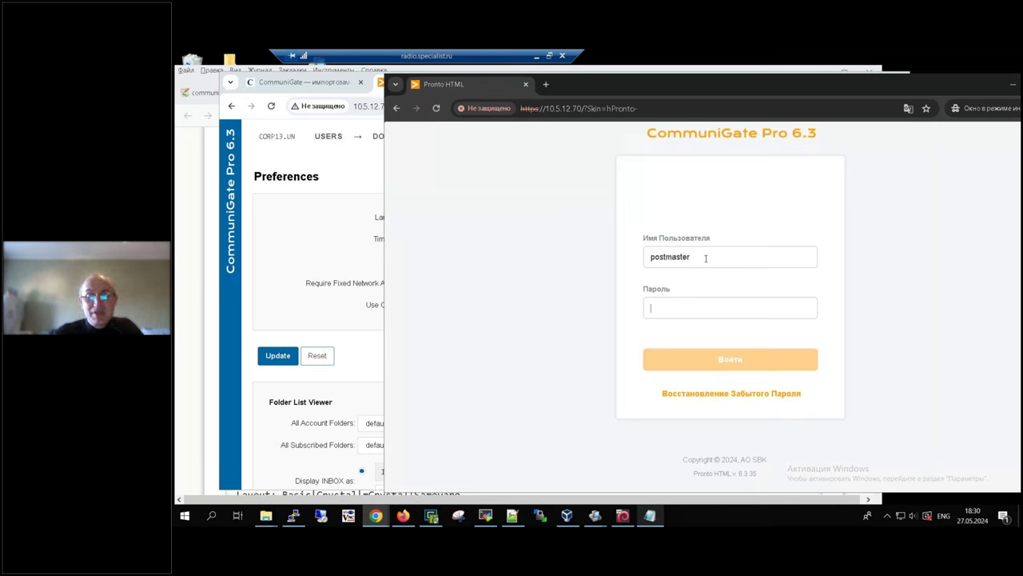
key(Tab)
text(••••••••)
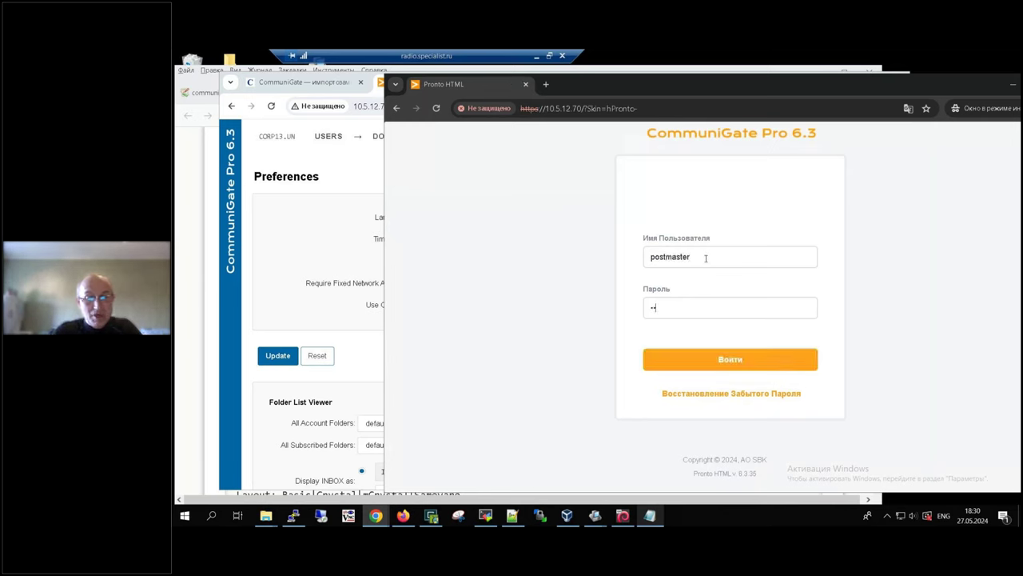
key(ctrl+a)
key(BackSpace)
text(•••••••)
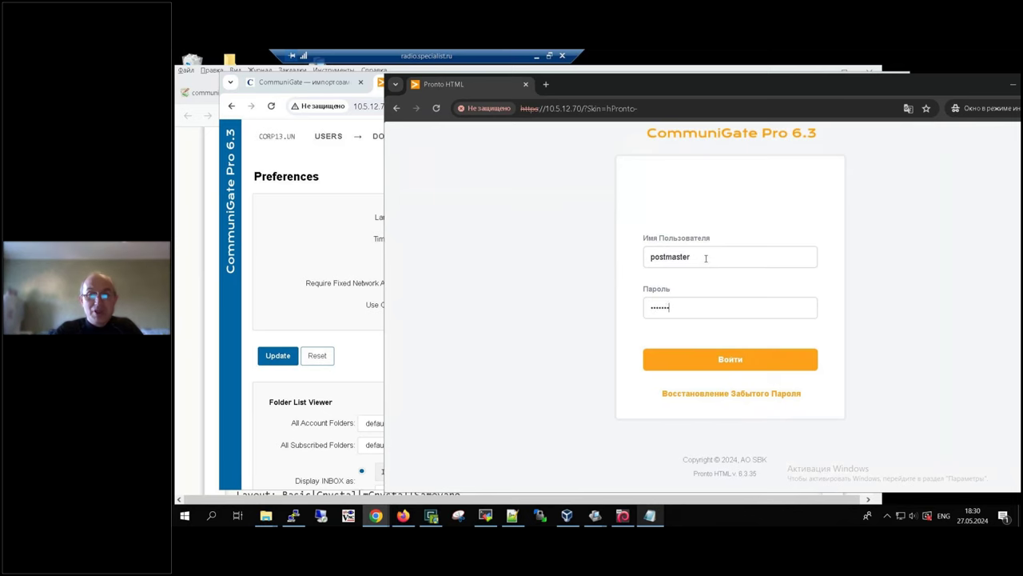
key(Return)
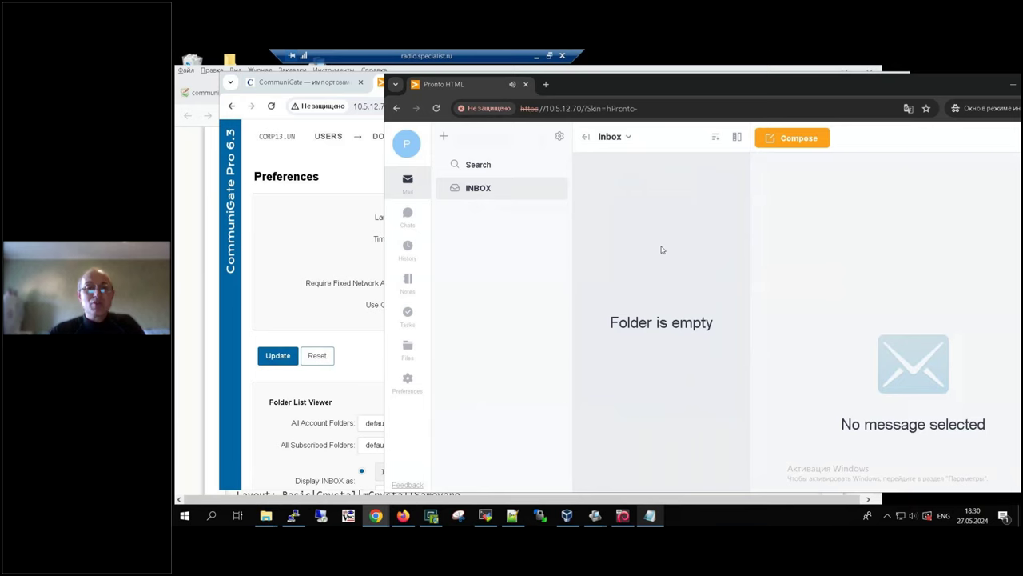
Step: Subscribe the postmaster to user3's INBOX folder and save the subscription
click(441, 138)
click(500, 191)
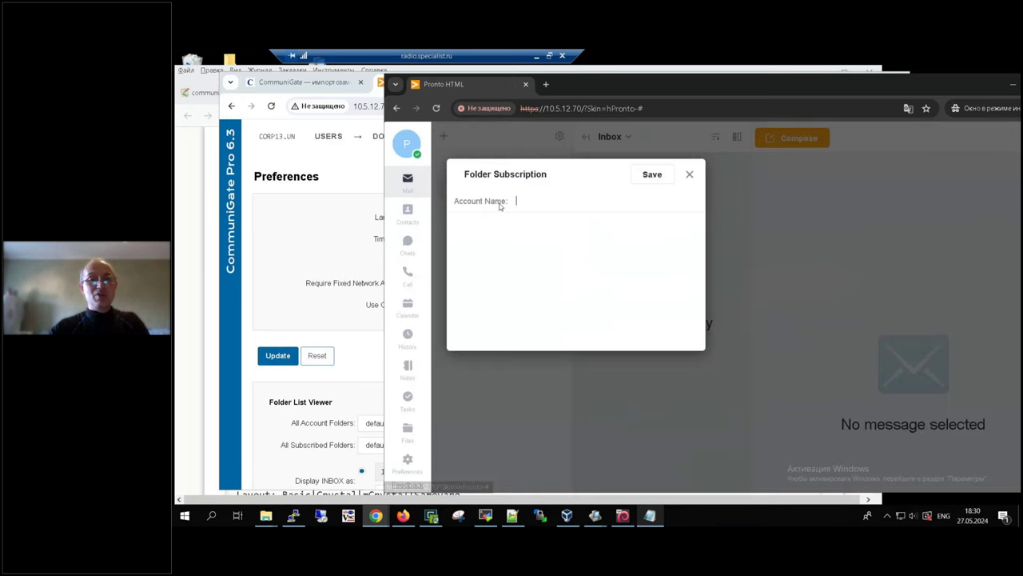
text(user3)
key(Return)
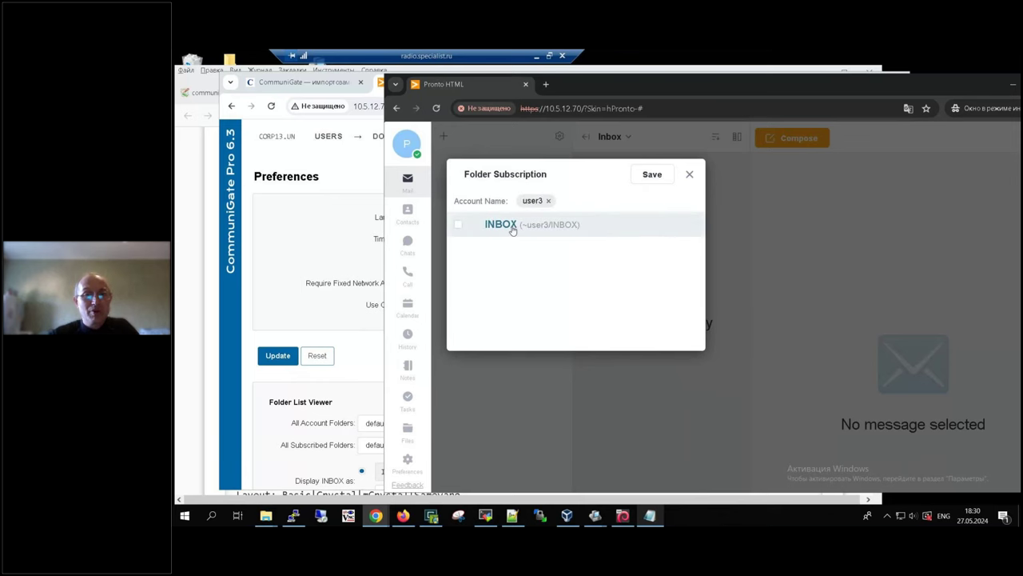
click(458, 225)
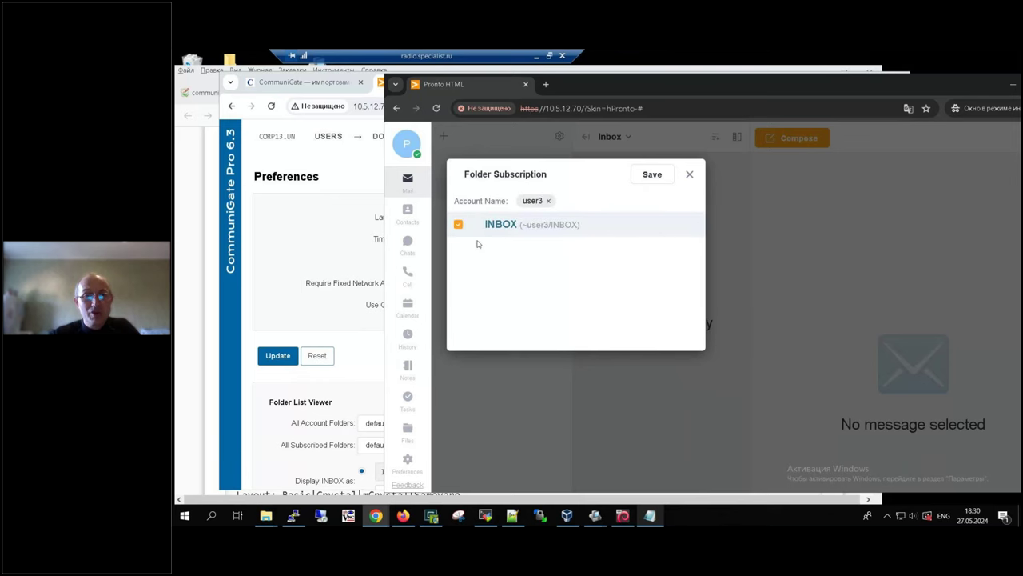
click(664, 179)
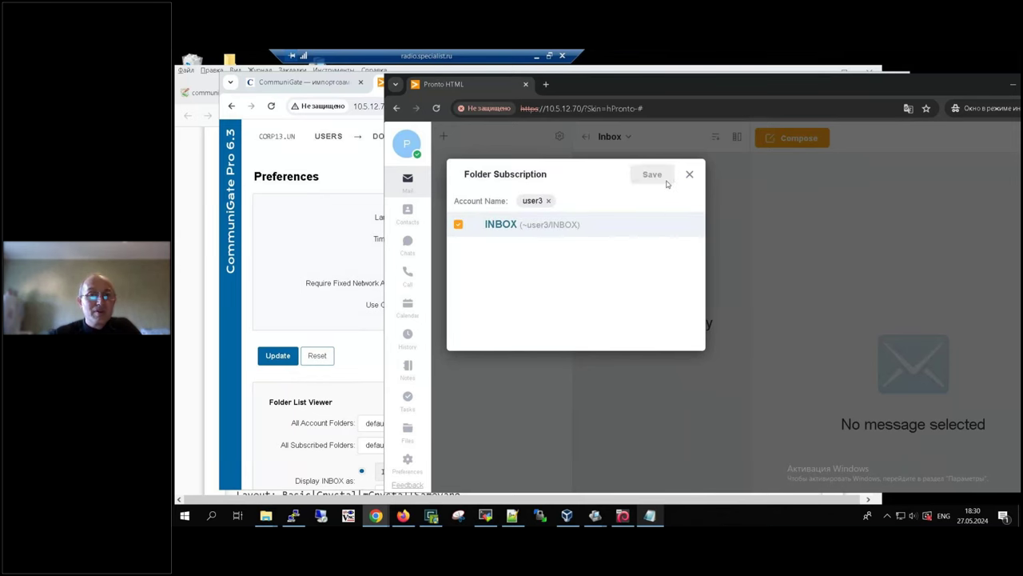
Step: Read the 'проверка' message in user3's shared INBOX, then sign out of postmaster
click(475, 211)
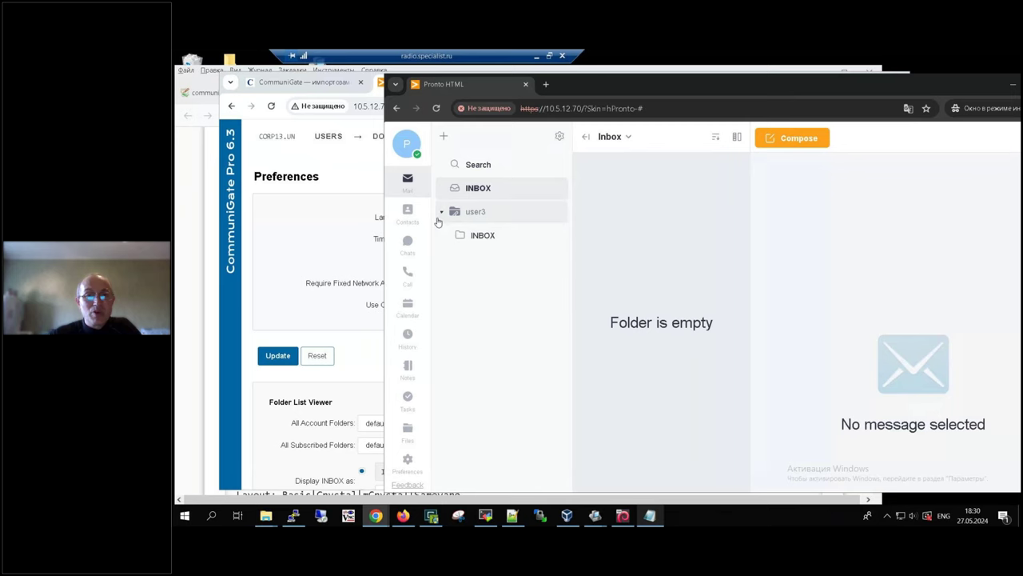
click(478, 242)
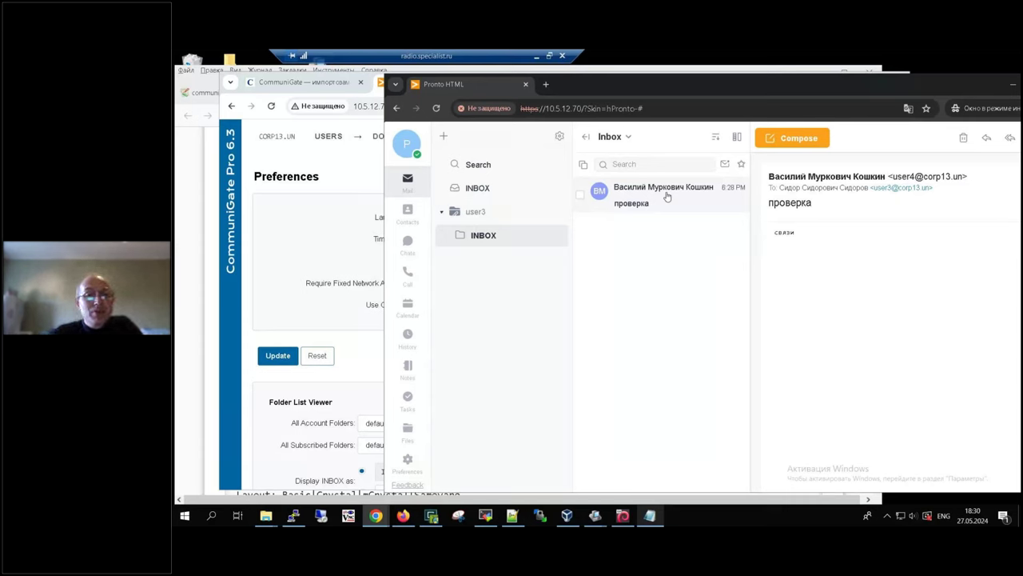
click(477, 216)
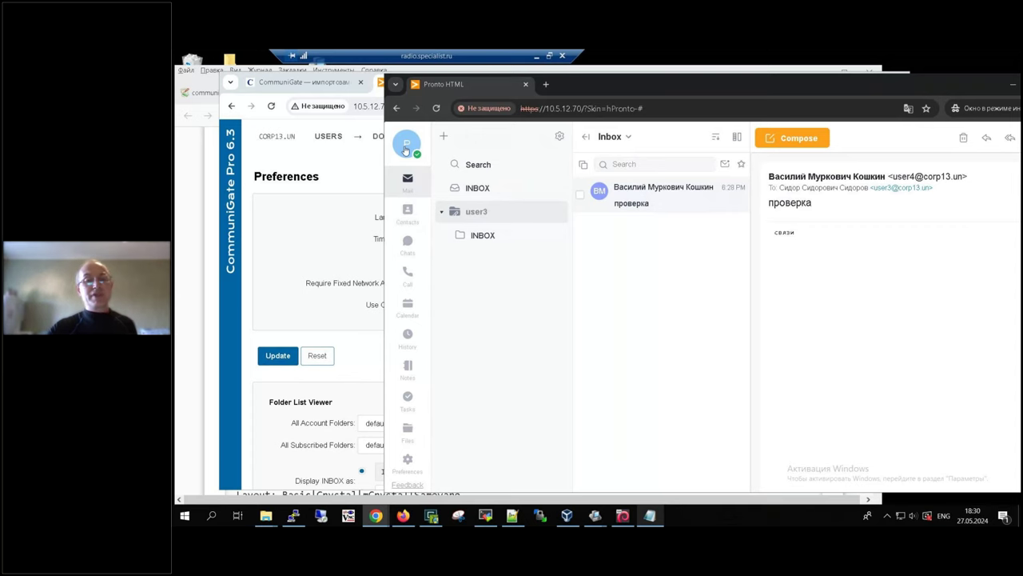
click(406, 150)
click(543, 342)
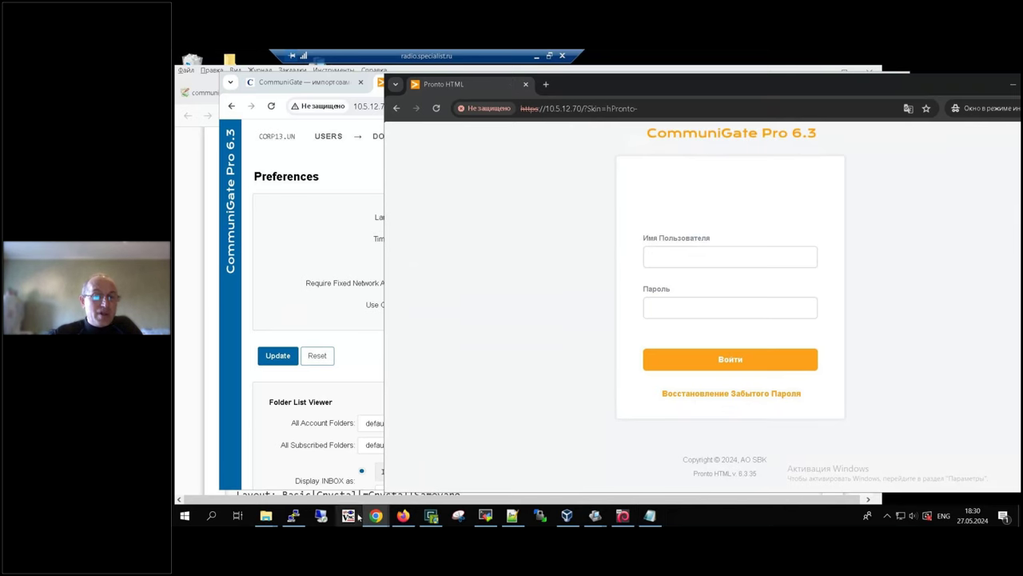
Step: Switch Chrome to the specialist.ru Communigate master class page
mouse_move(370, 518)
click(342, 483)
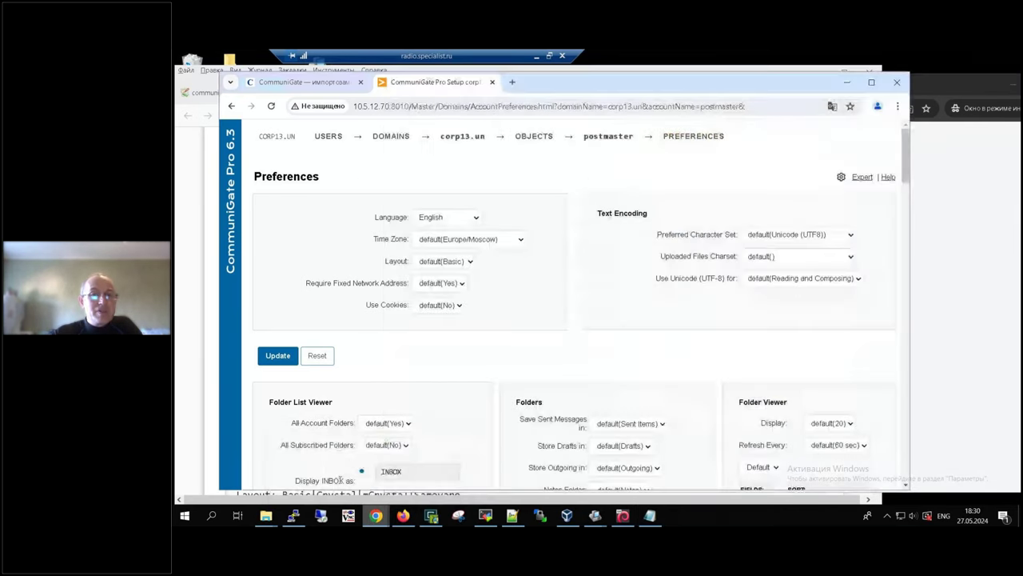
click(303, 82)
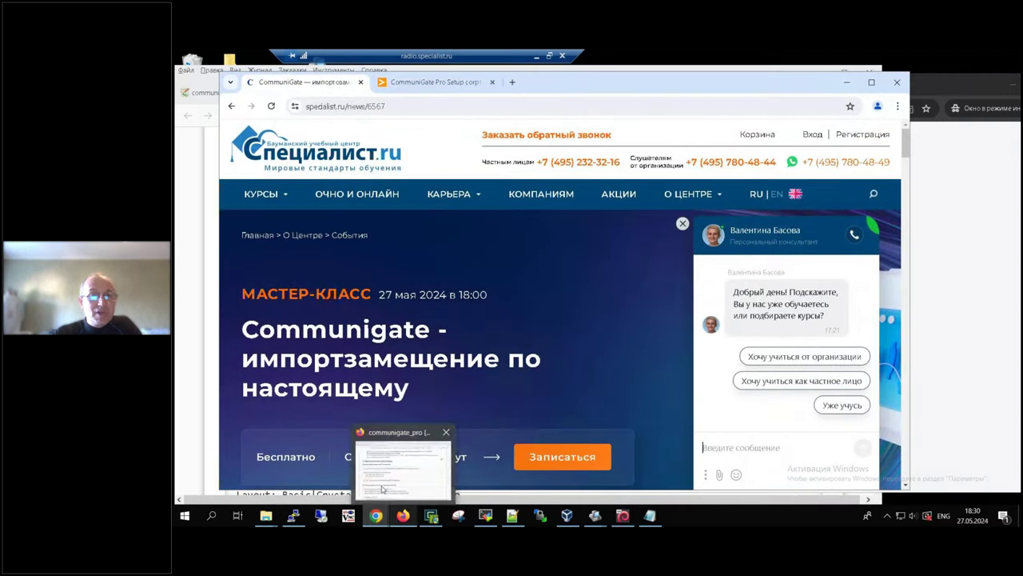
Step: In Firefox, scroll the CommuniGate steps wiki page to its terminal-server materials, then minimise Firefox
click(403, 515)
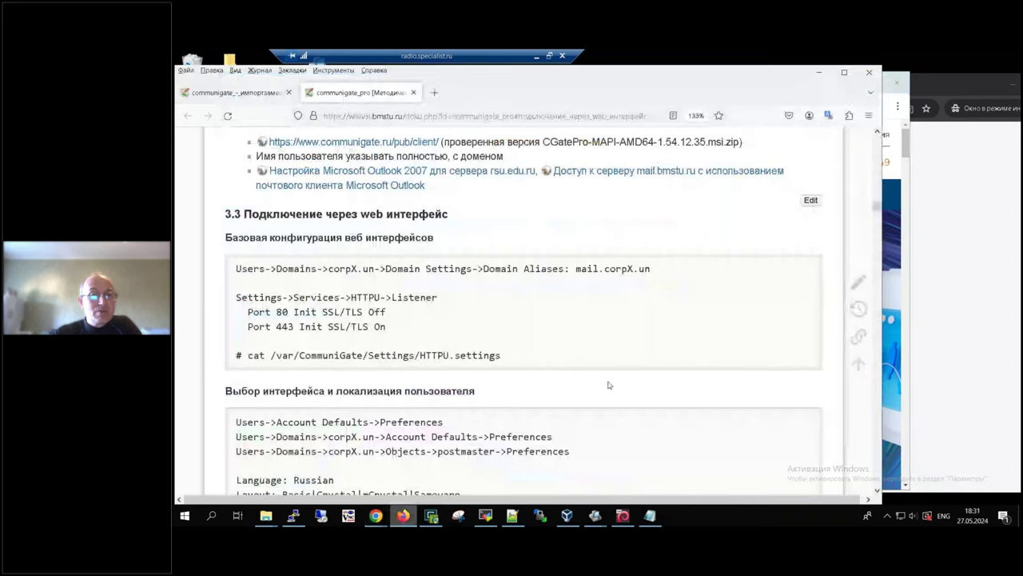
scroll(609, 384, down, 2)
scroll(586, 324, up, 2)
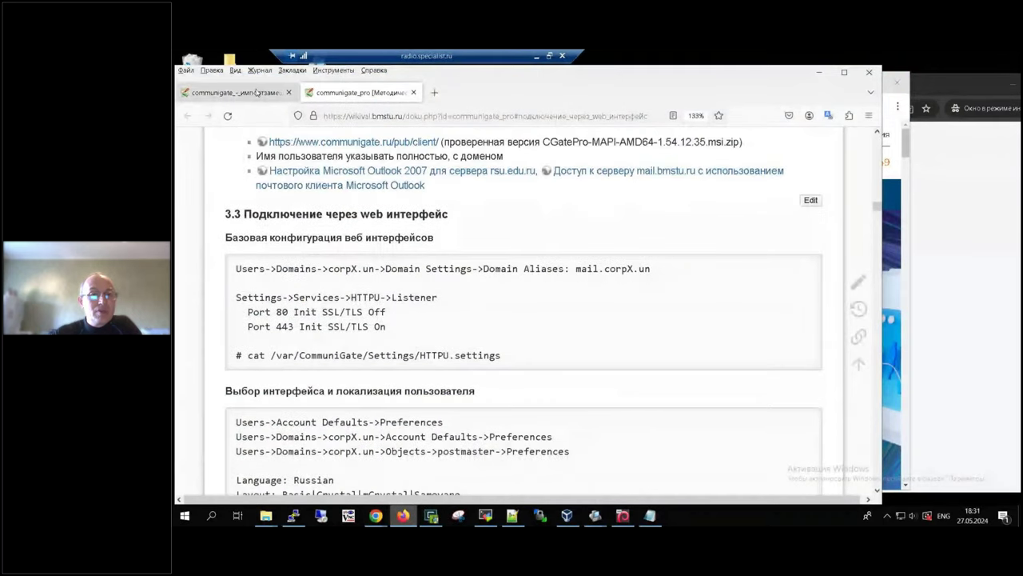
key(ctrl+Tab)
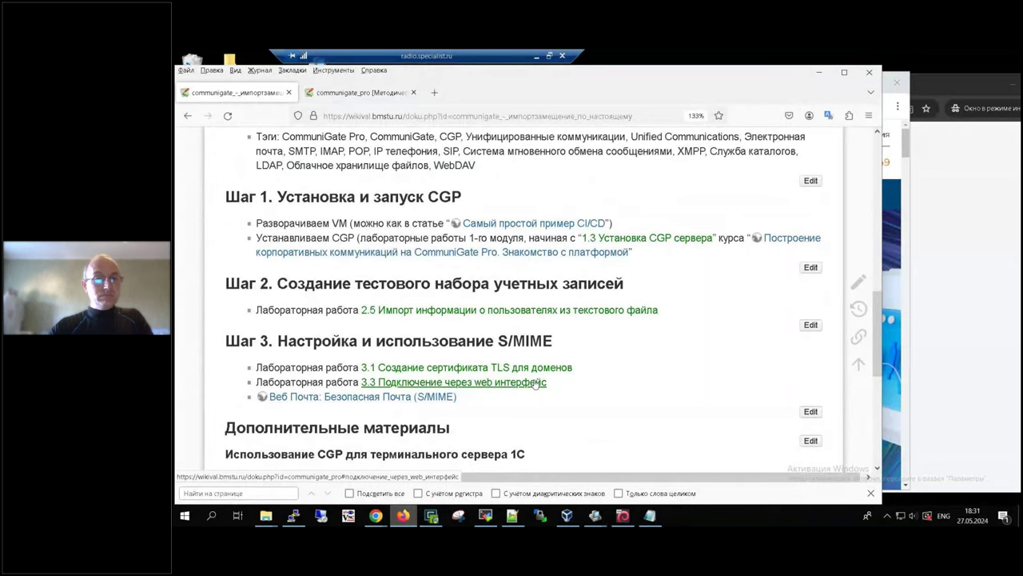
scroll(584, 412, down, 3)
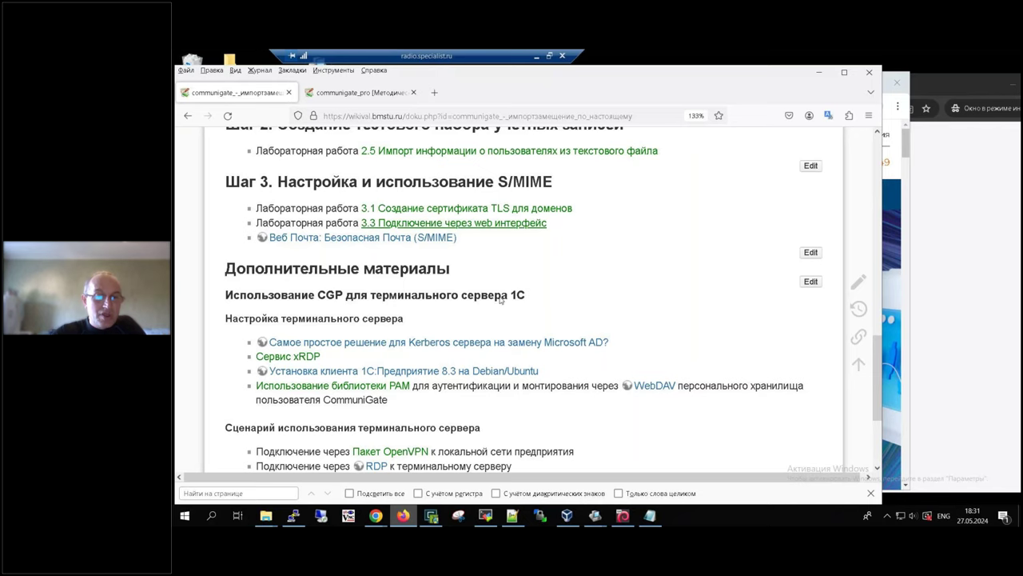
click(403, 517)
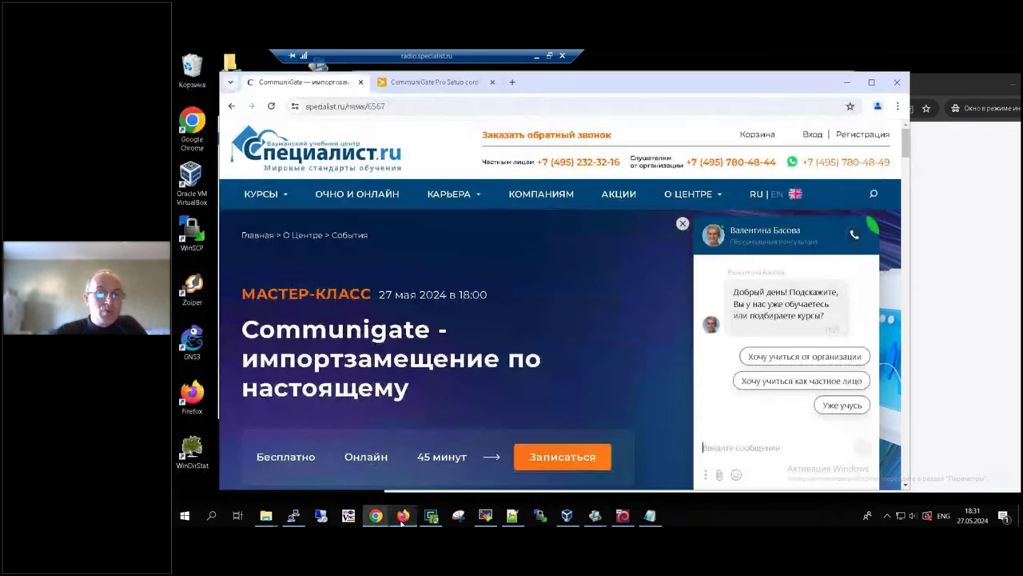
Step: Return Chrome to the CommuniGate Pro Setup tab showing postmaster's corp13.un preferences
click(403, 517)
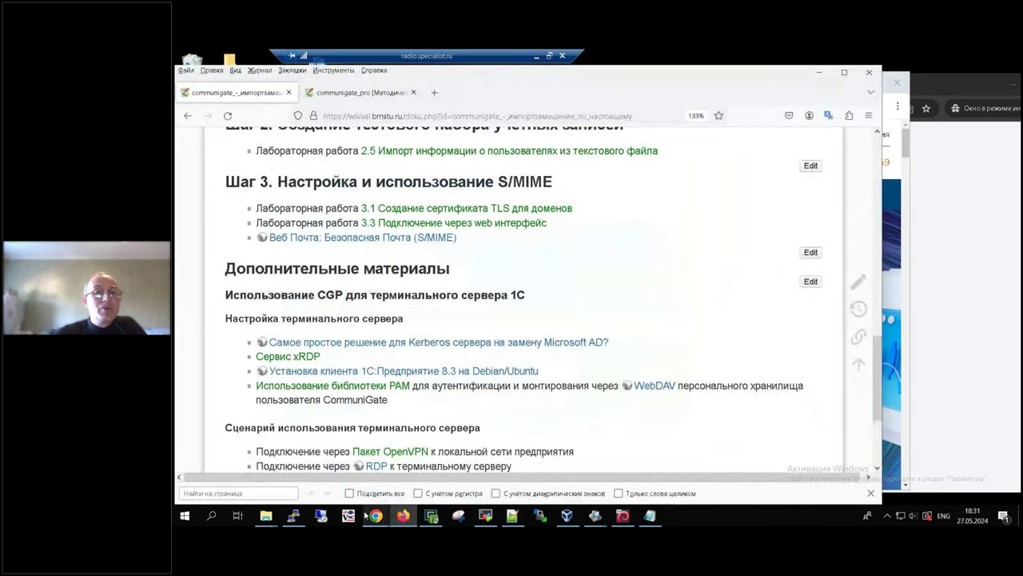
mouse_move(375, 516)
click(328, 462)
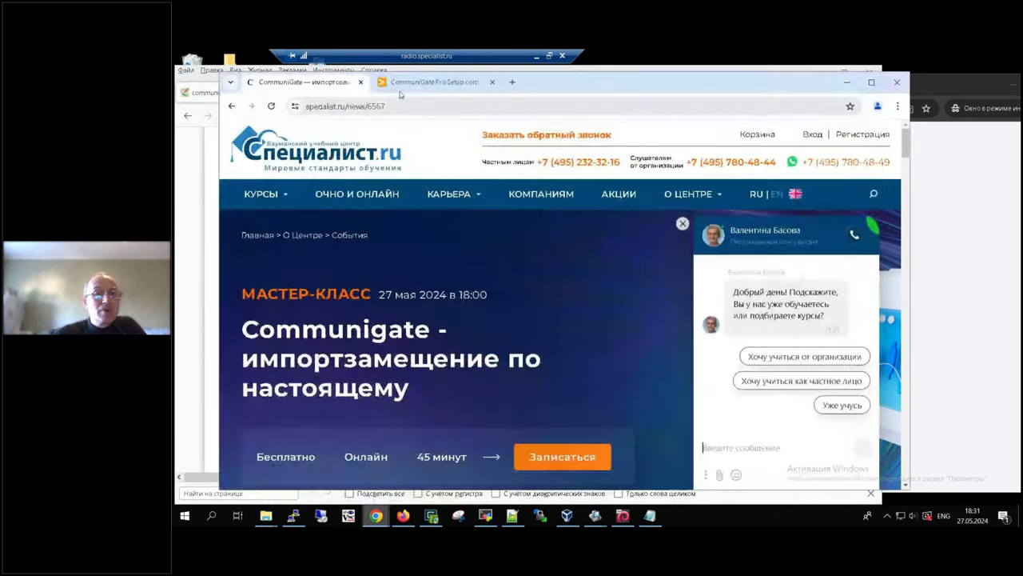
click(436, 82)
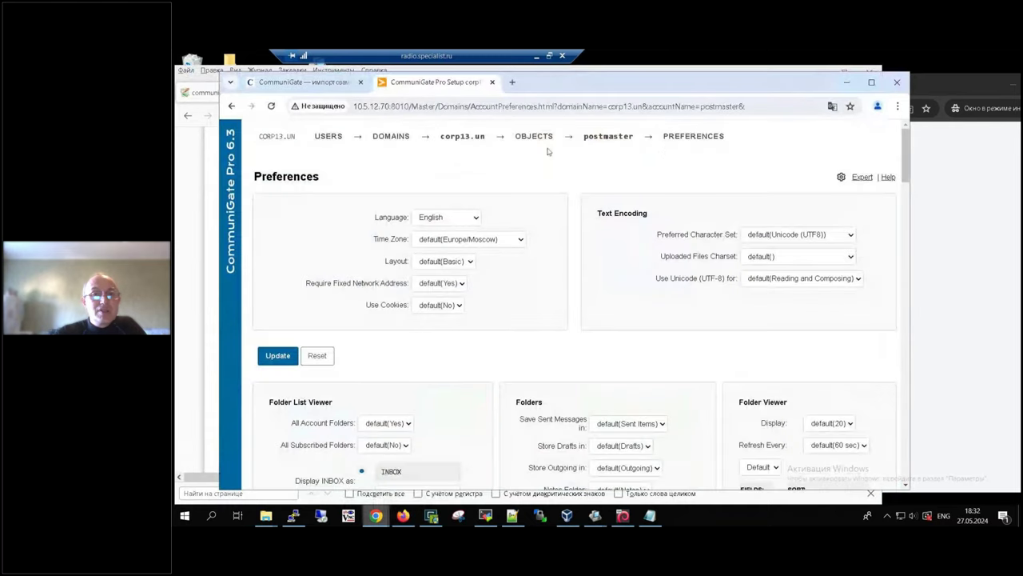
Step: Go from the corp13.un Security settings to its SSL/TLS S/MIME page
mouse_move(520, 136)
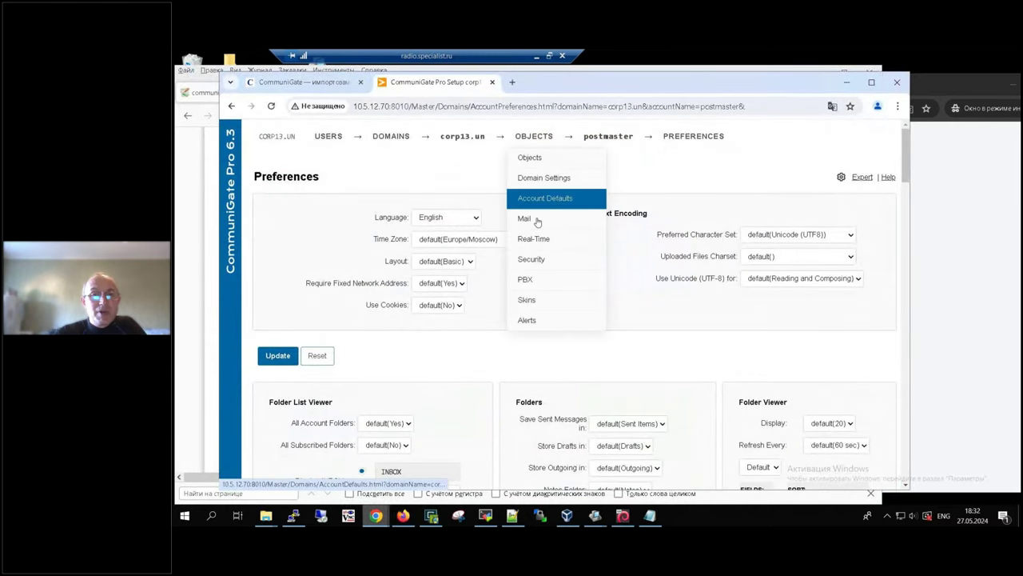
click(536, 259)
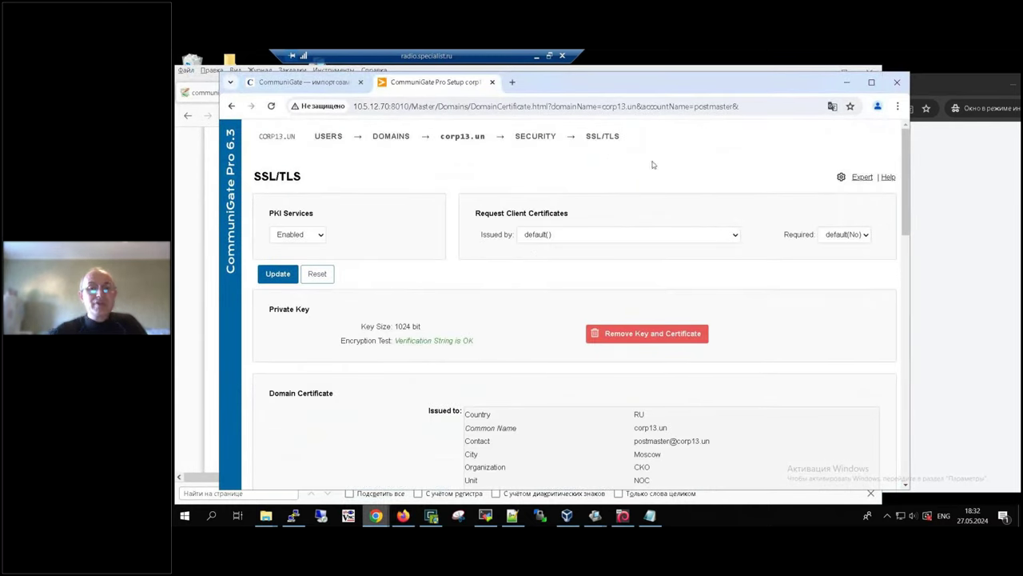
scroll(646, 391, down, 4)
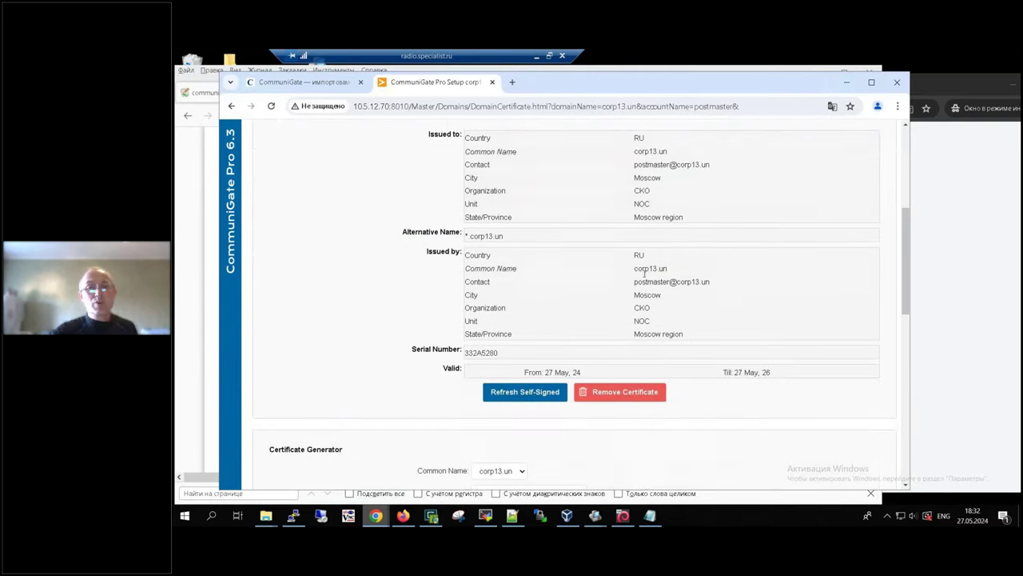
scroll(633, 209, up, 4)
mouse_move(595, 138)
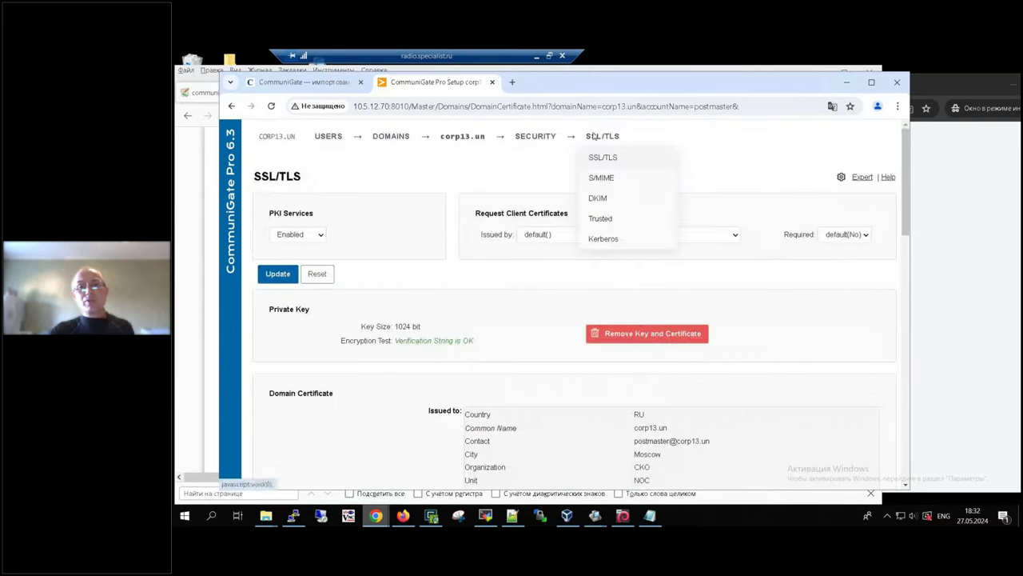
click(607, 178)
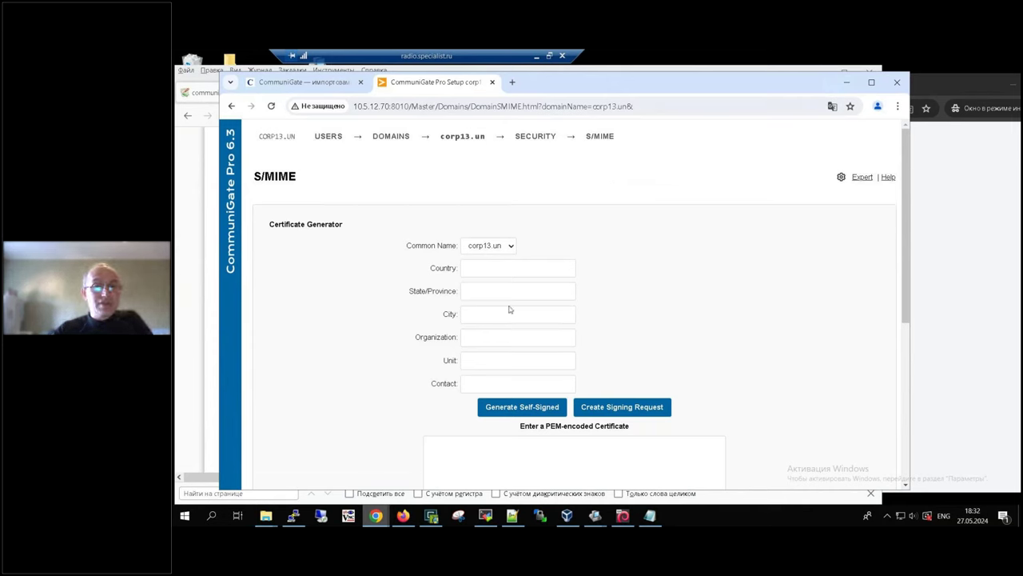
Step: Fill the certificate form with RU, Moscow region, Moscow, СКО, NOC and the postmaster contact
click(484, 268)
click(518, 294)
click(524, 291)
click(520, 319)
click(514, 313)
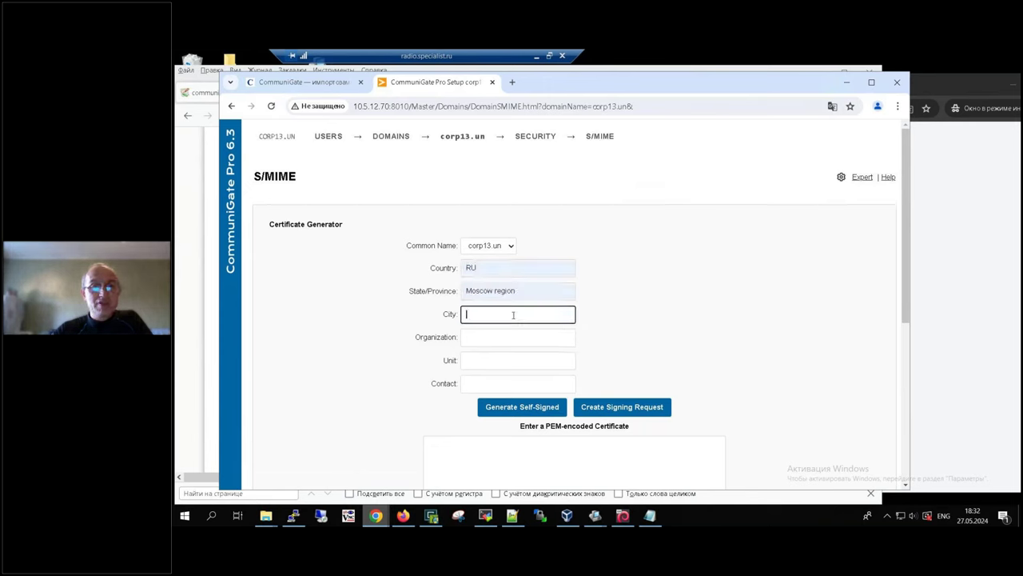
click(512, 339)
click(507, 337)
click(520, 366)
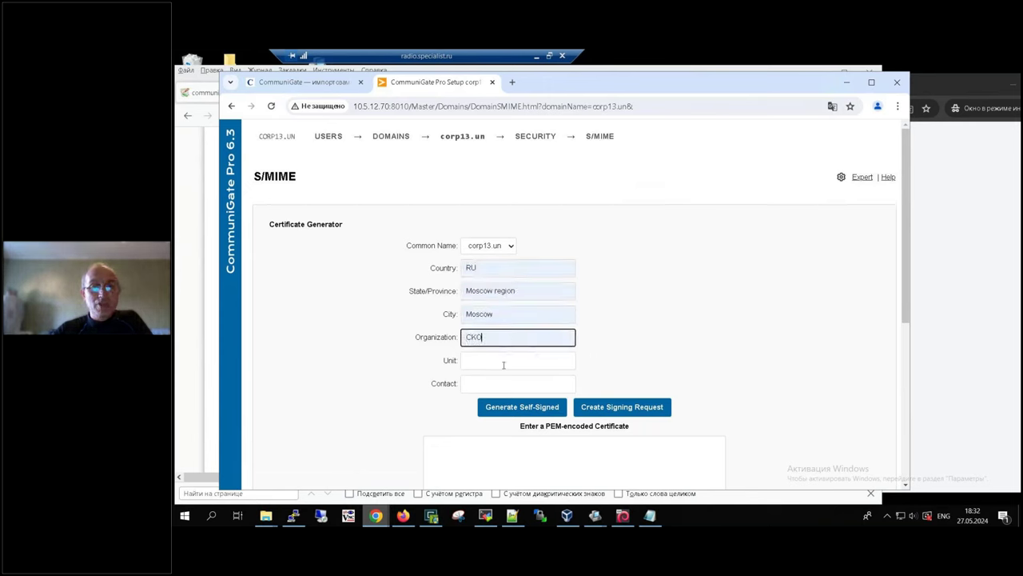
click(504, 363)
click(510, 383)
click(505, 385)
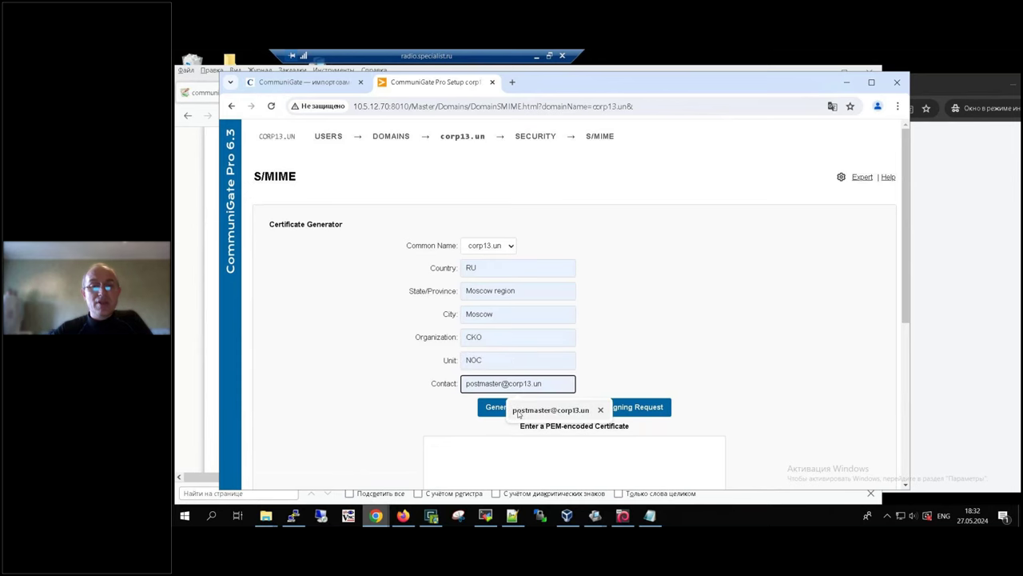
click(531, 410)
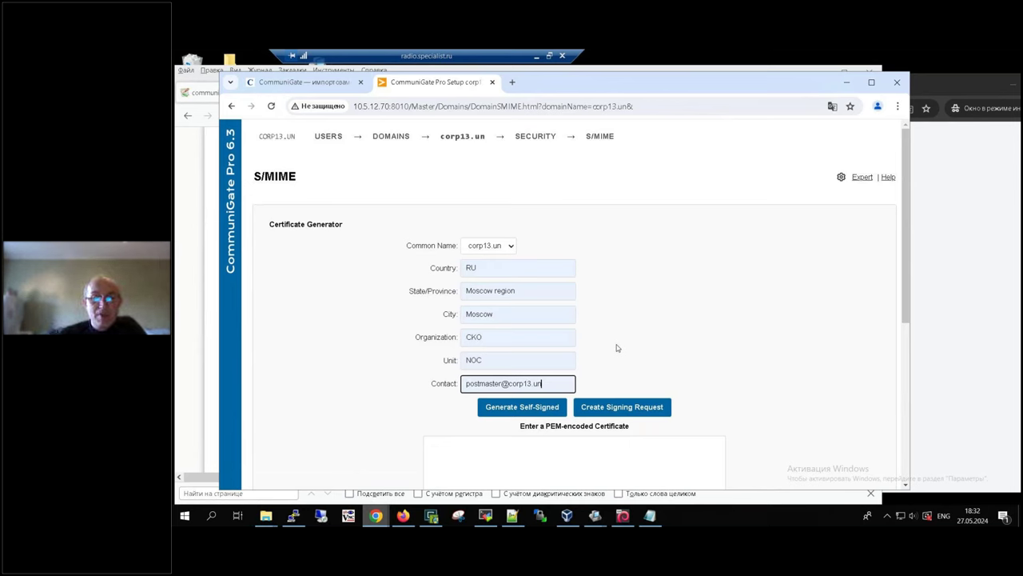
Step: Generate the self-signed S/MIME issuer certificate and review the resulting page
click(521, 409)
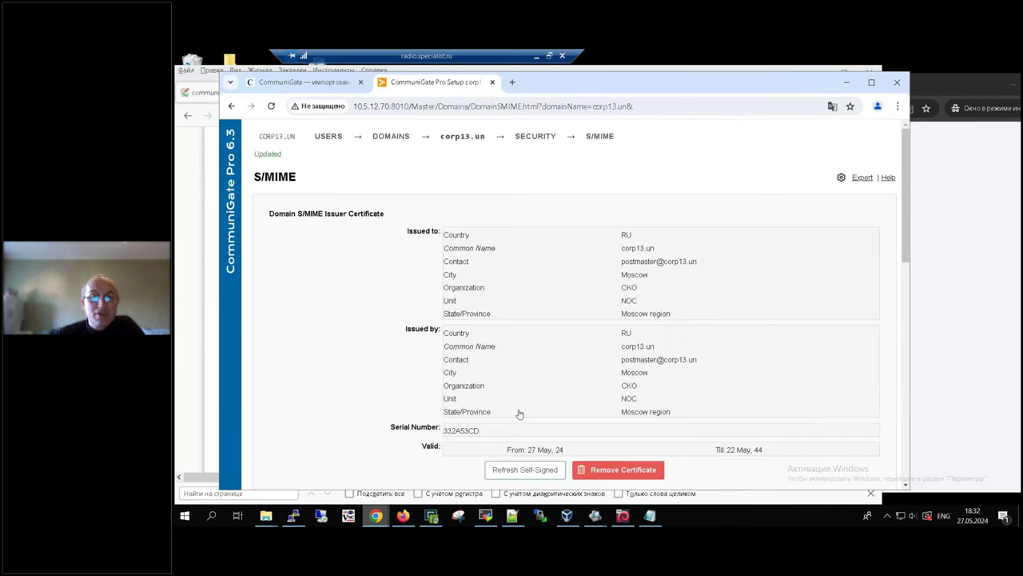
scroll(519, 413, down, 2)
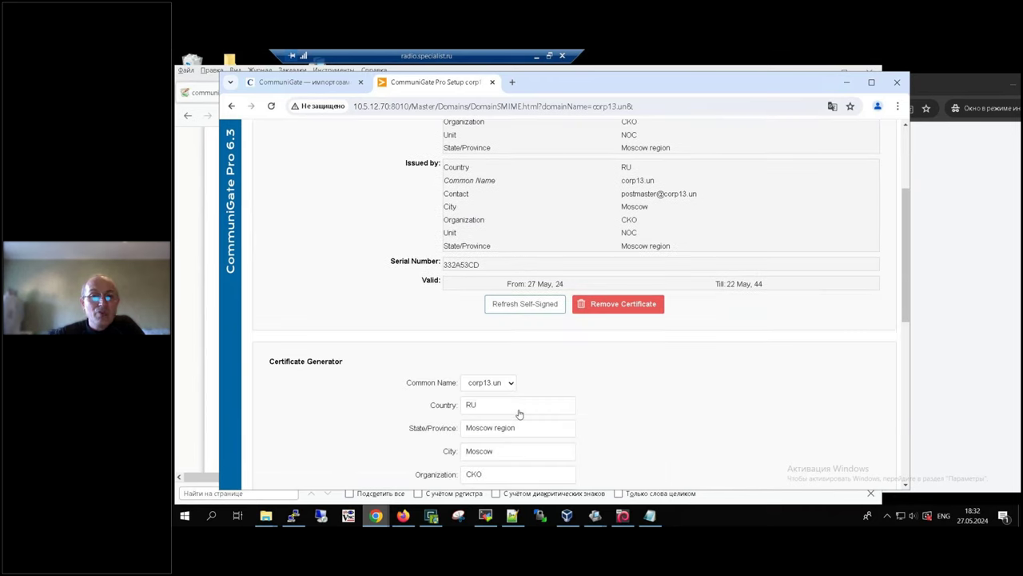
scroll(518, 413, down, 5)
scroll(519, 413, up, 3)
scroll(519, 413, down, 3)
click(376, 516)
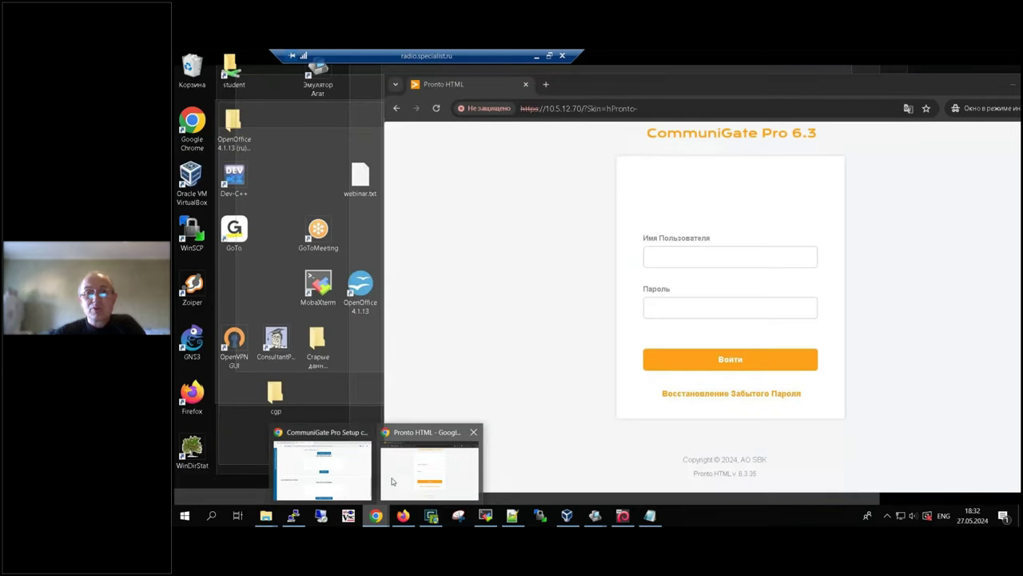
Step: Sign in to Pronto webmail as user3 with its password and open Настройки
click(392, 481)
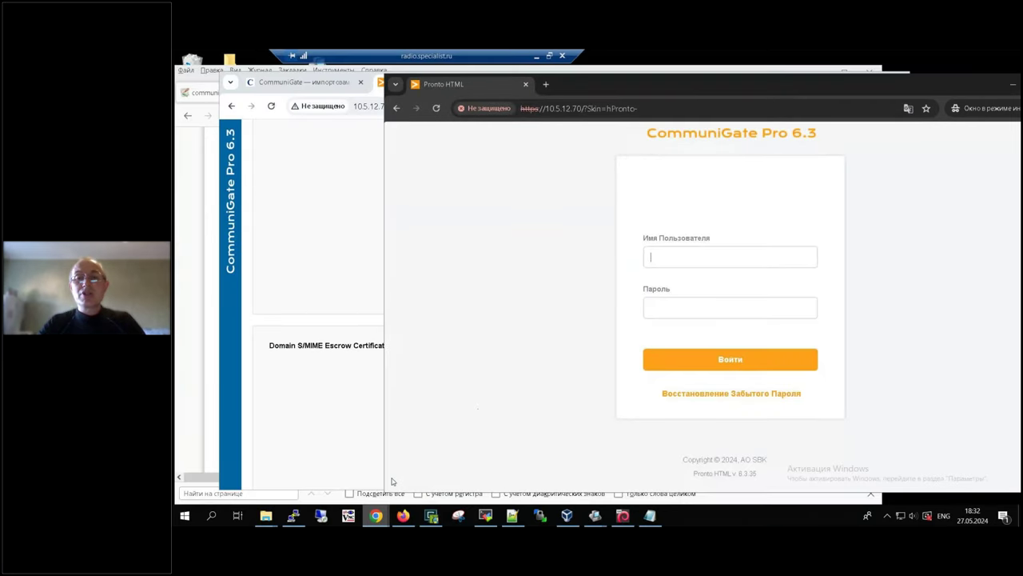
click(679, 254)
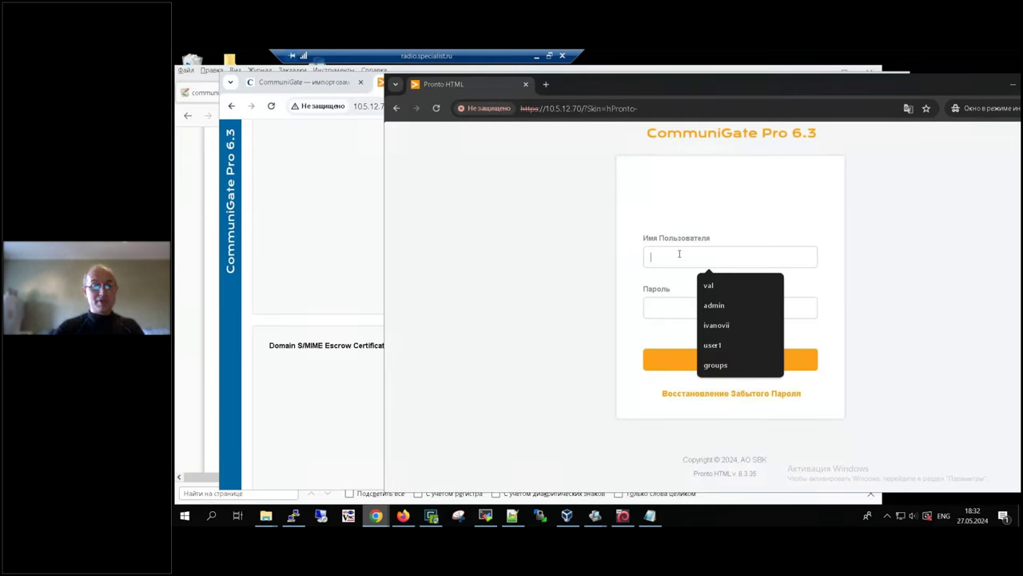
text(user3)
key(Tab)
text(•••••••••)
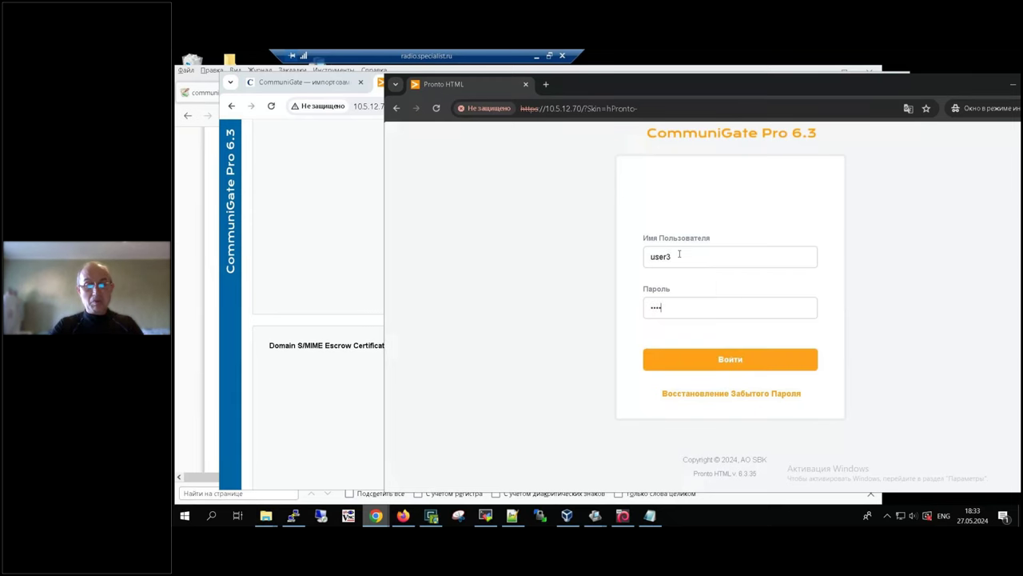
key(Return)
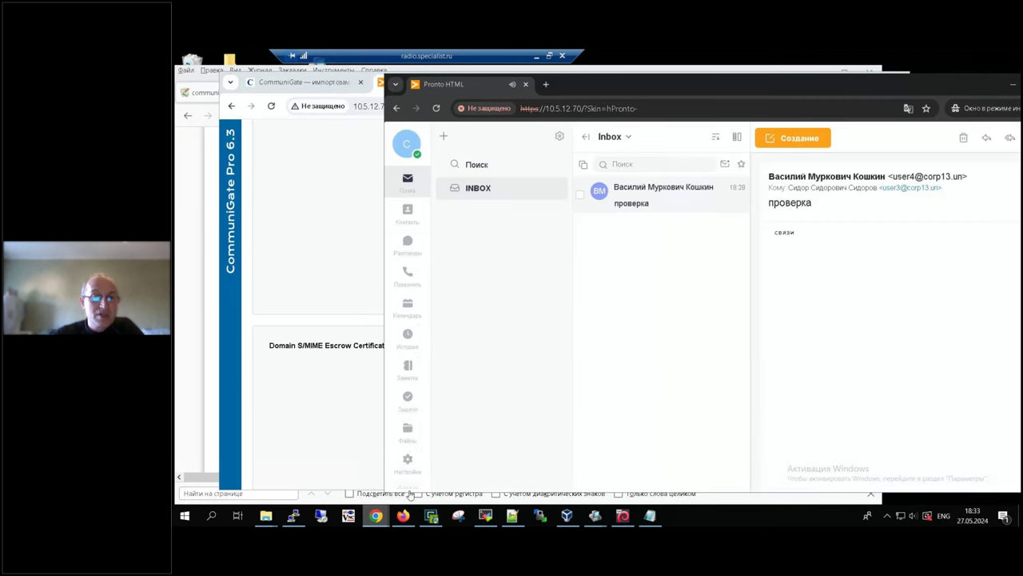
click(407, 463)
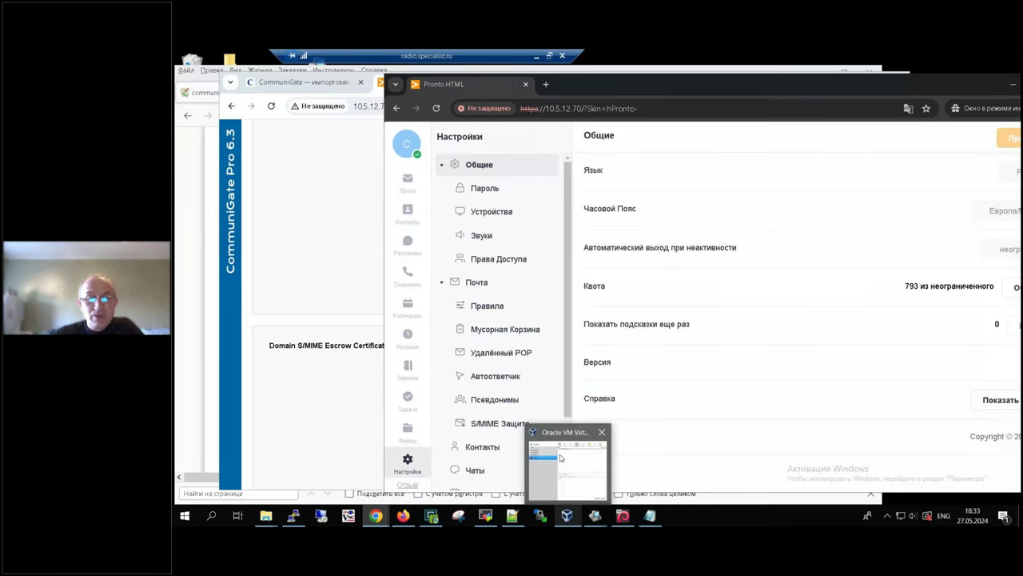
Step: Open S/MIME Защита, expand Создать and focus the Новый Пароль field
click(483, 427)
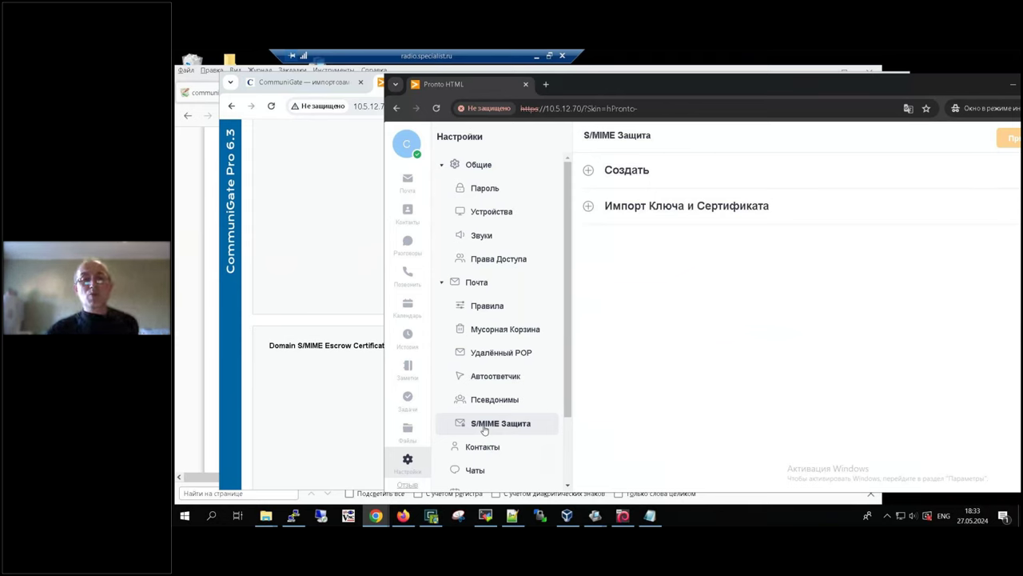
click(589, 175)
click(923, 210)
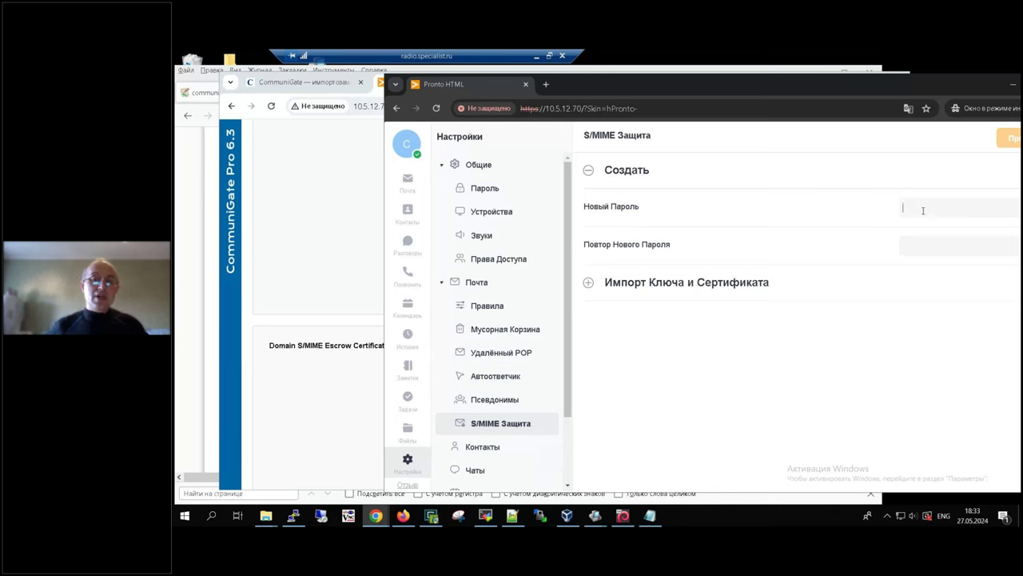
Step: Select the first user's password in the u.txt note and place the note at lower left
click(650, 516)
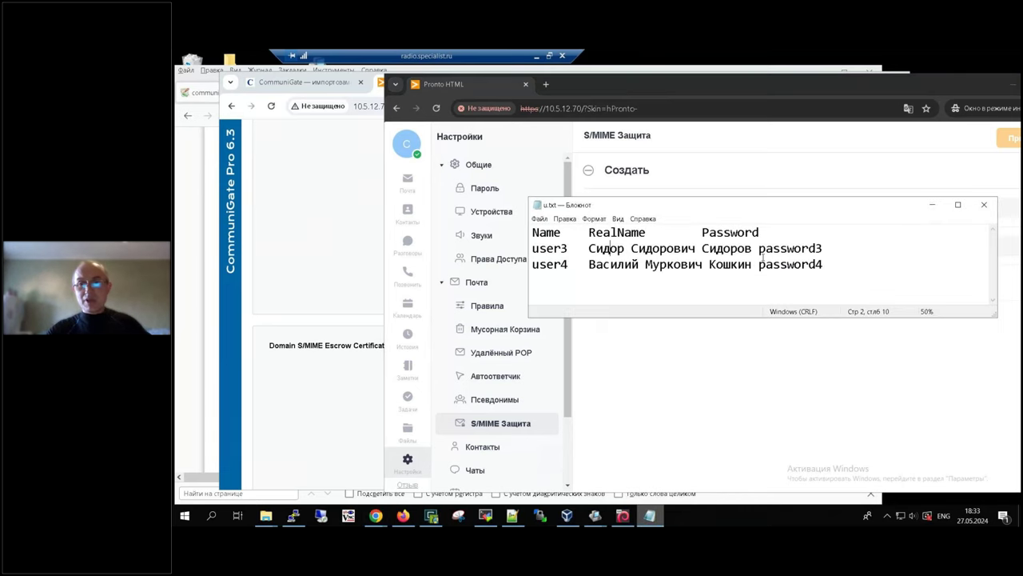
drag(759, 249, 822, 253)
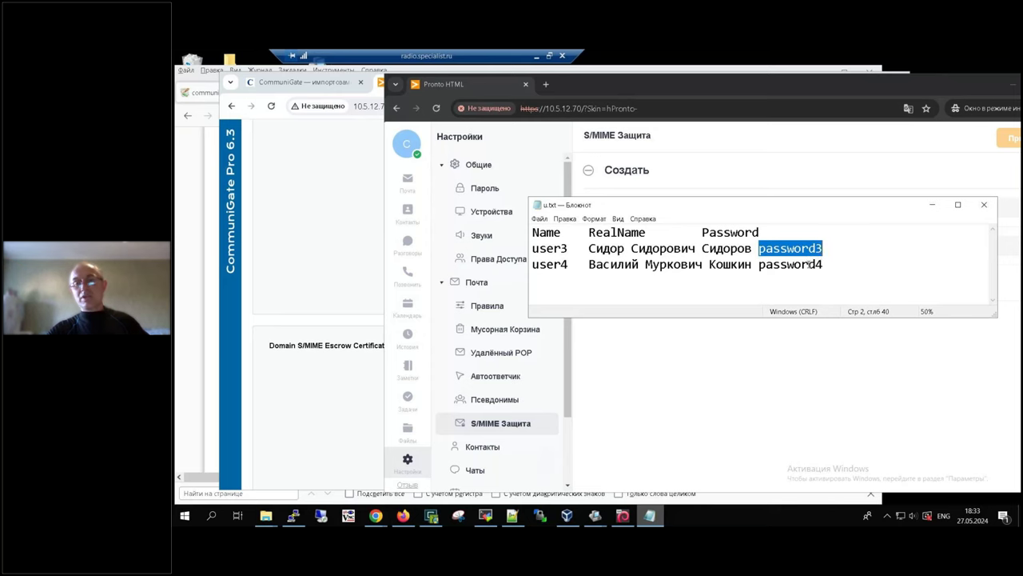
drag(758, 265, 823, 266)
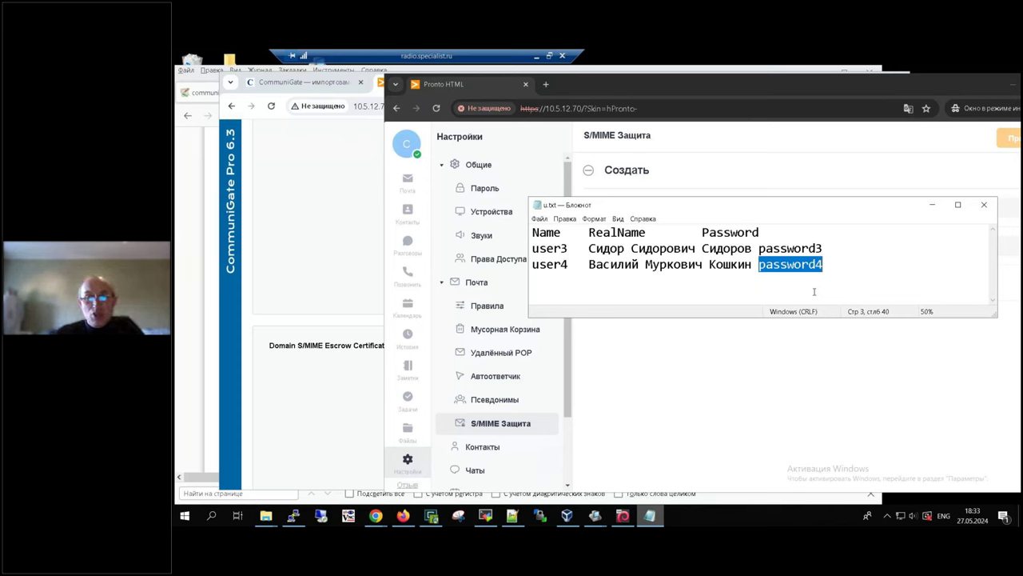
drag(760, 248, 823, 248)
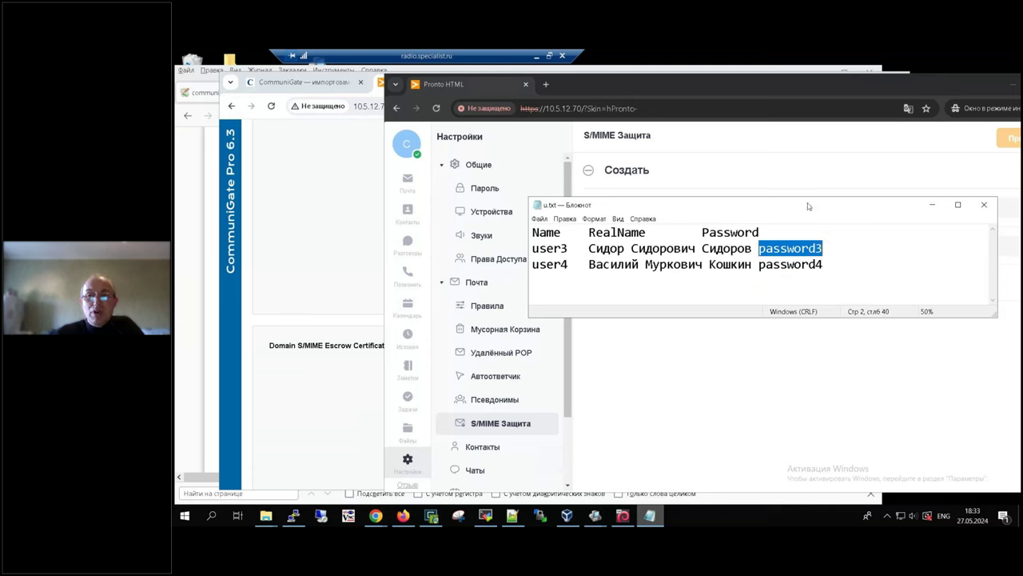
drag(807, 207, 568, 352)
click(871, 223)
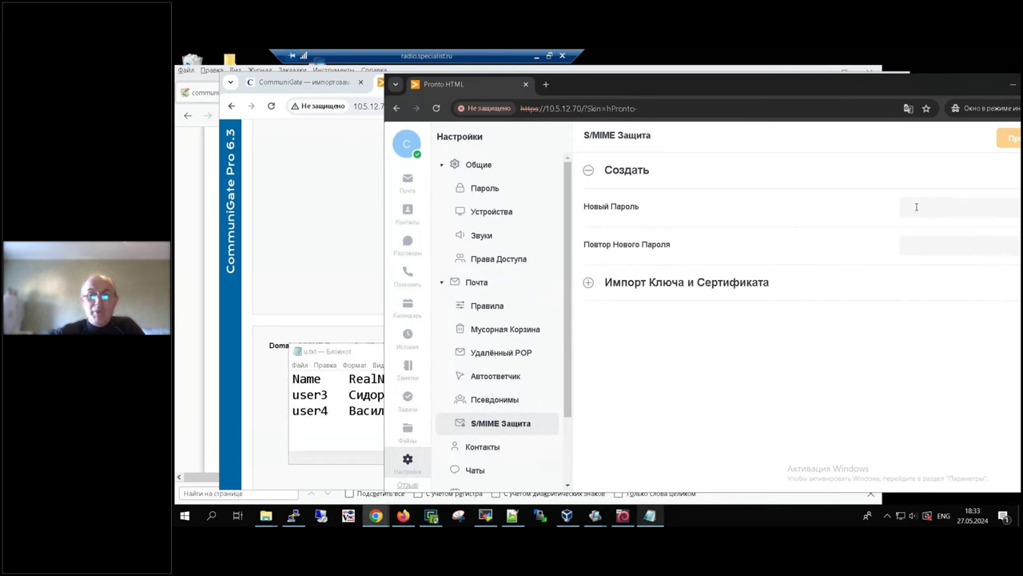
Step: Enter and repeat the new key password, then apply to save the S/MIME key
text(******)
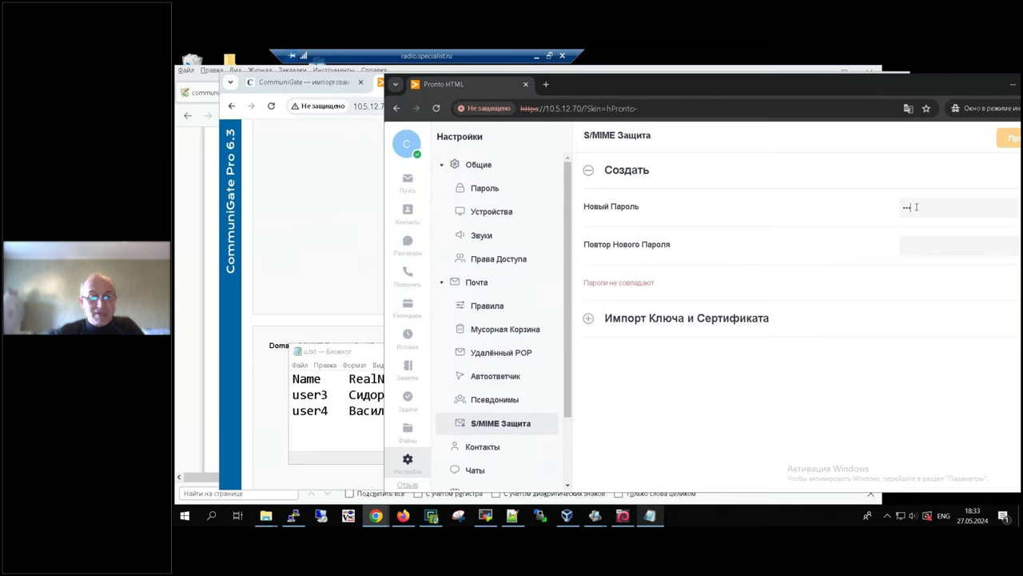
text(****)
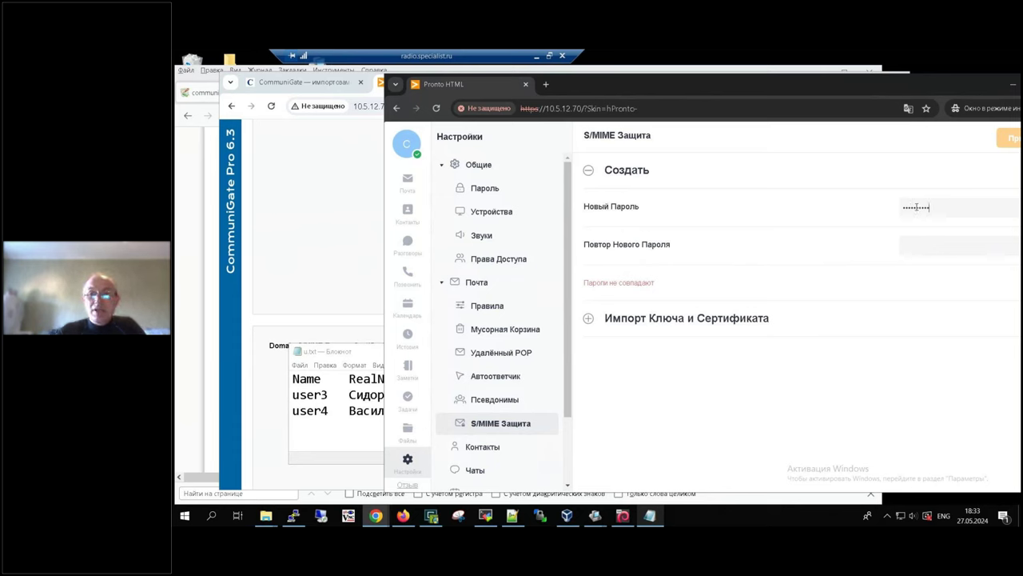
click(929, 250)
text(**********)
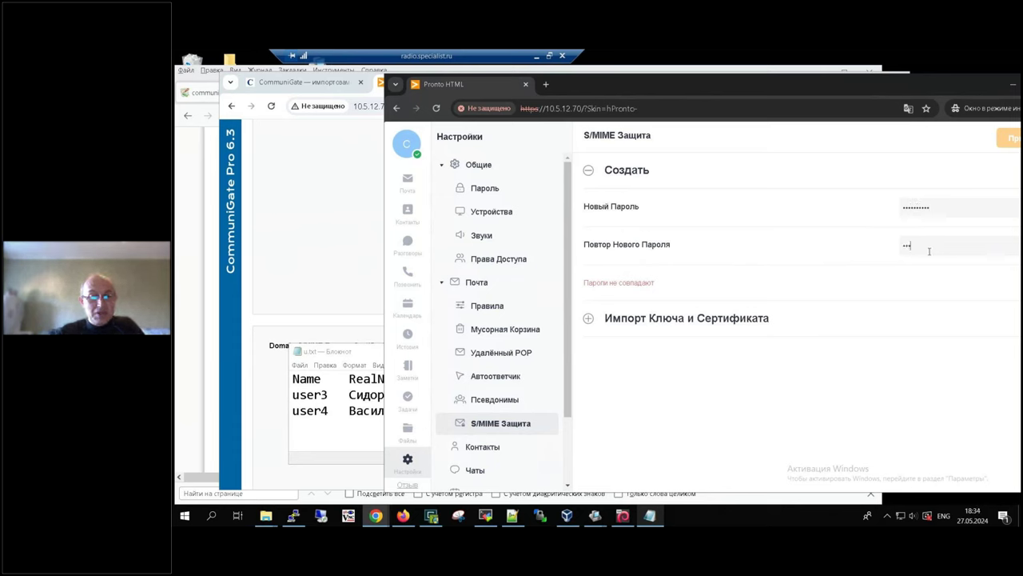
text(*)
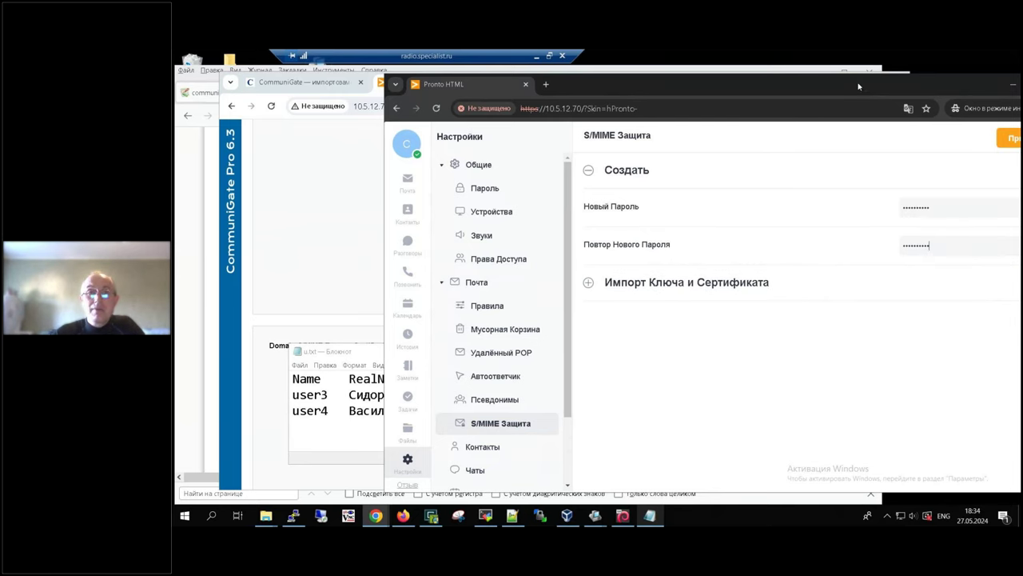
drag(853, 95, 756, 94)
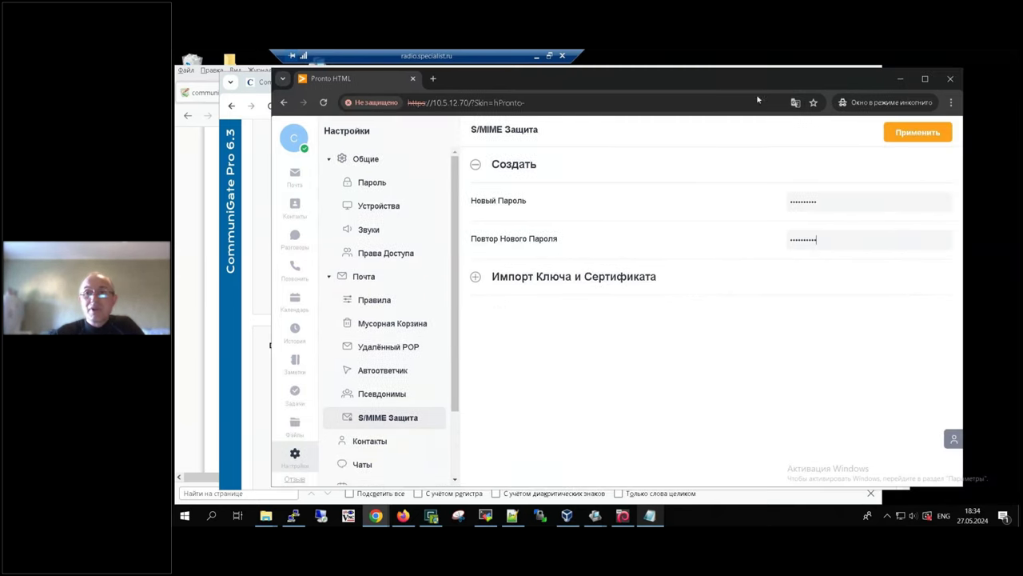
click(921, 132)
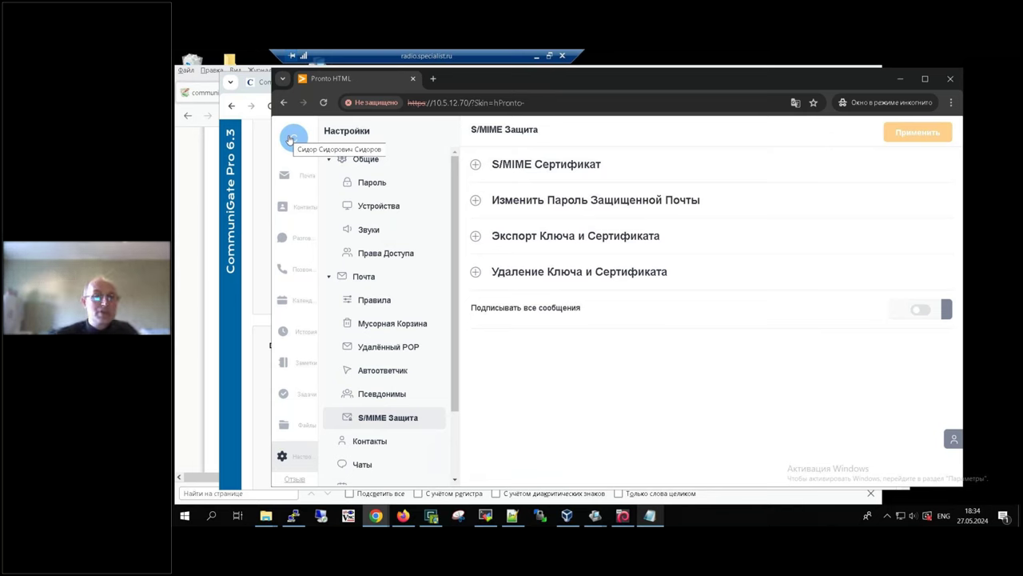
Step: Sign out of user3 and log in as user4 with its password
click(292, 138)
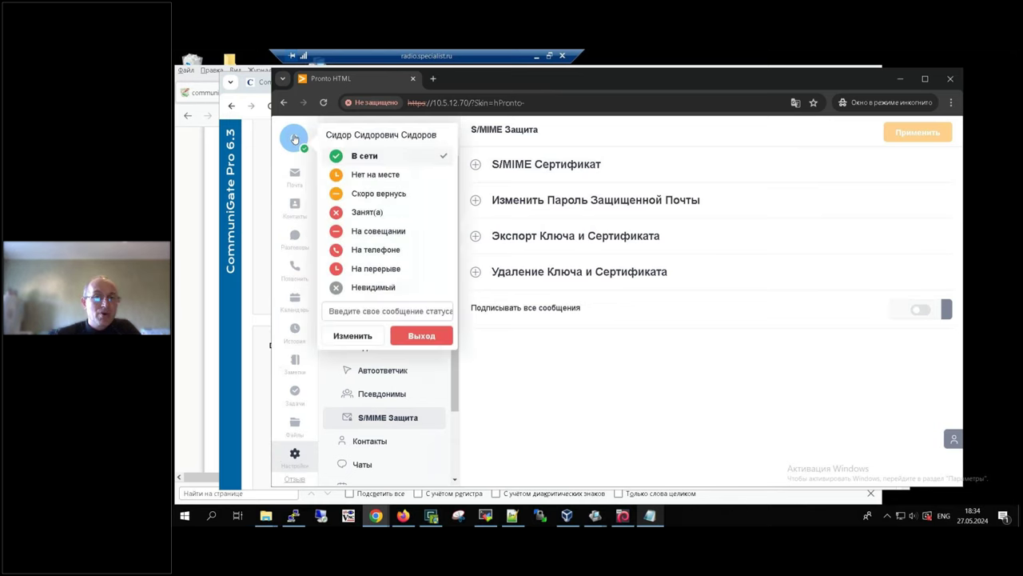
click(413, 336)
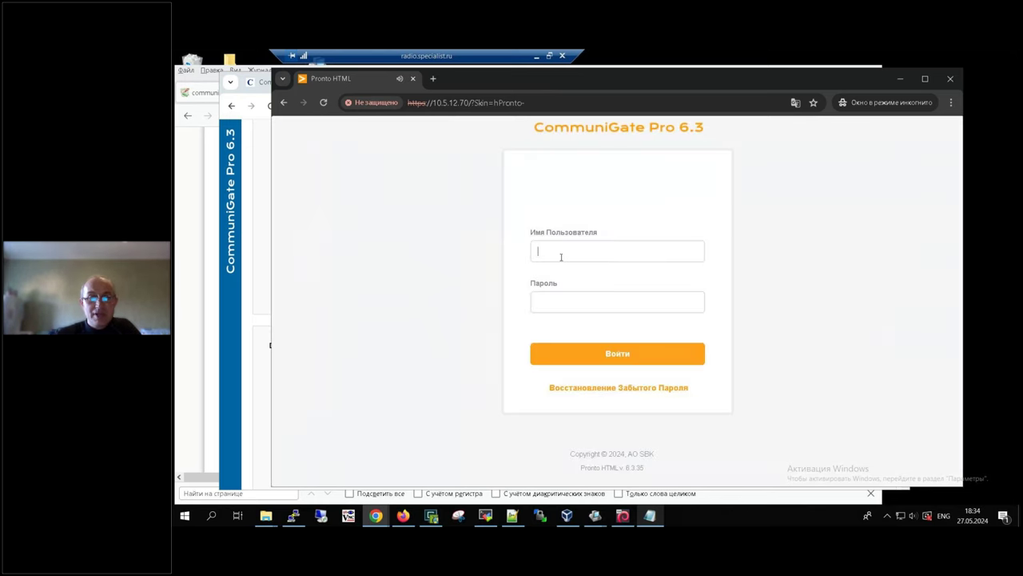
click(561, 255)
text(user)
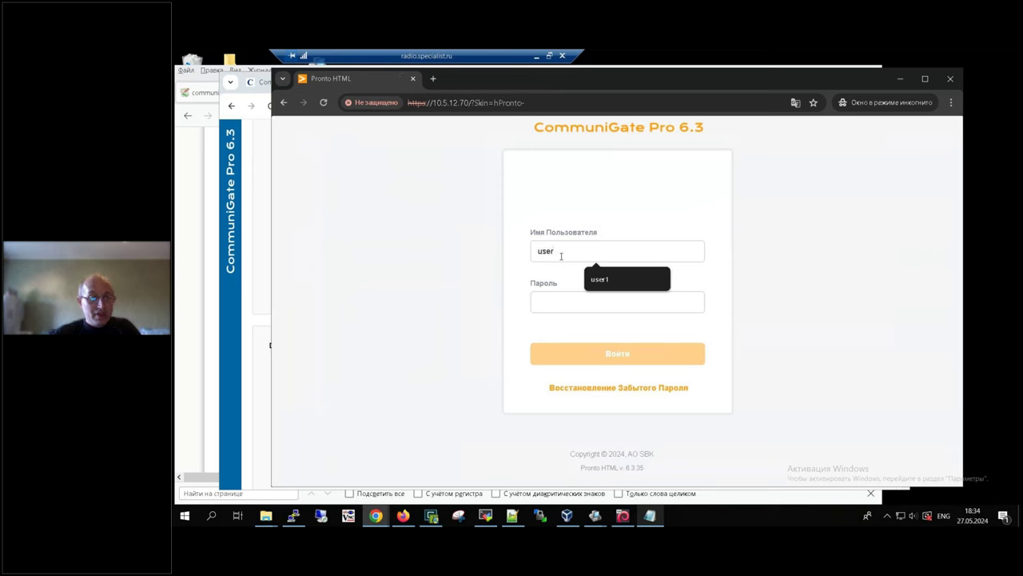
text(4*********)
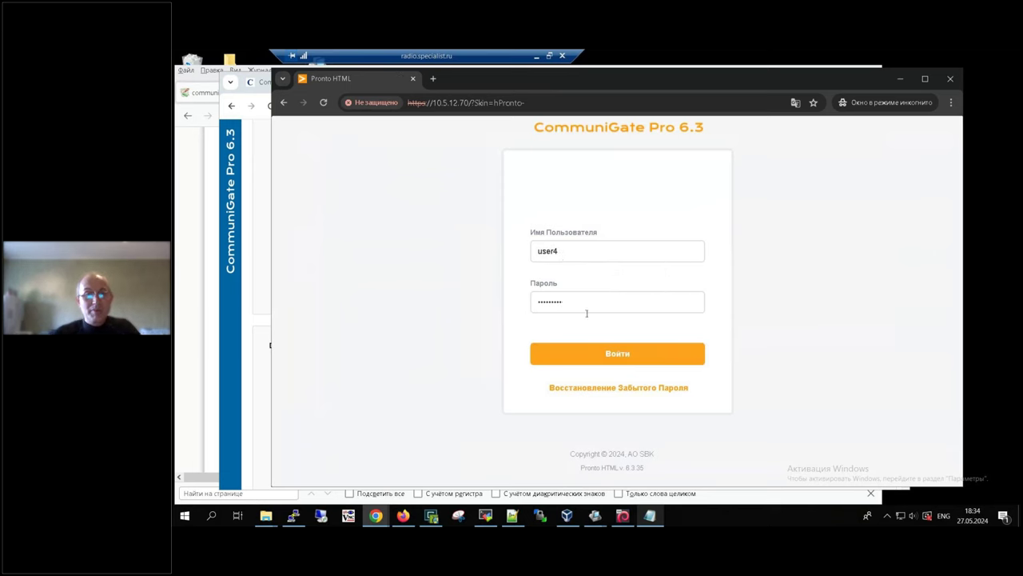
click(626, 357)
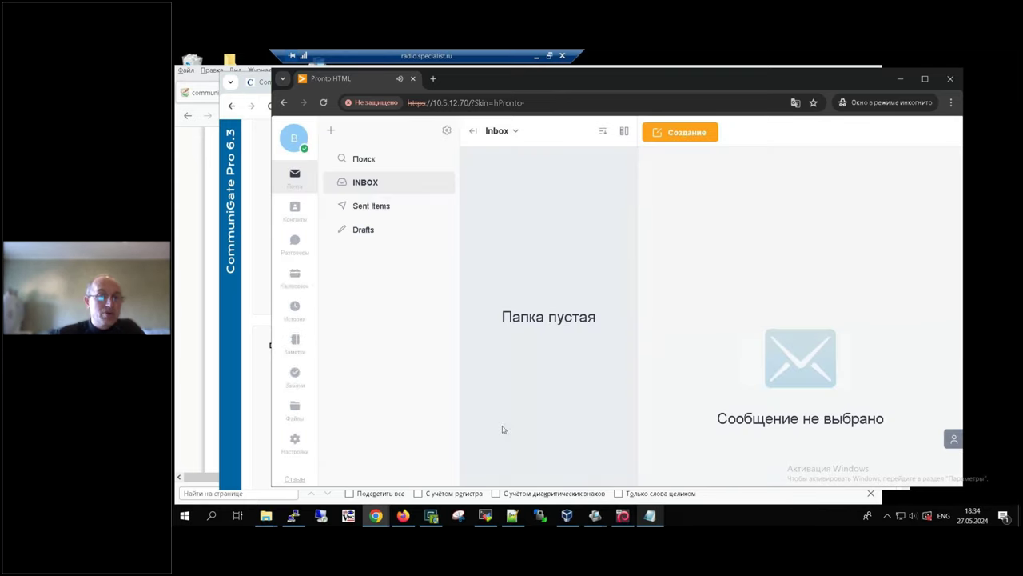
click(300, 462)
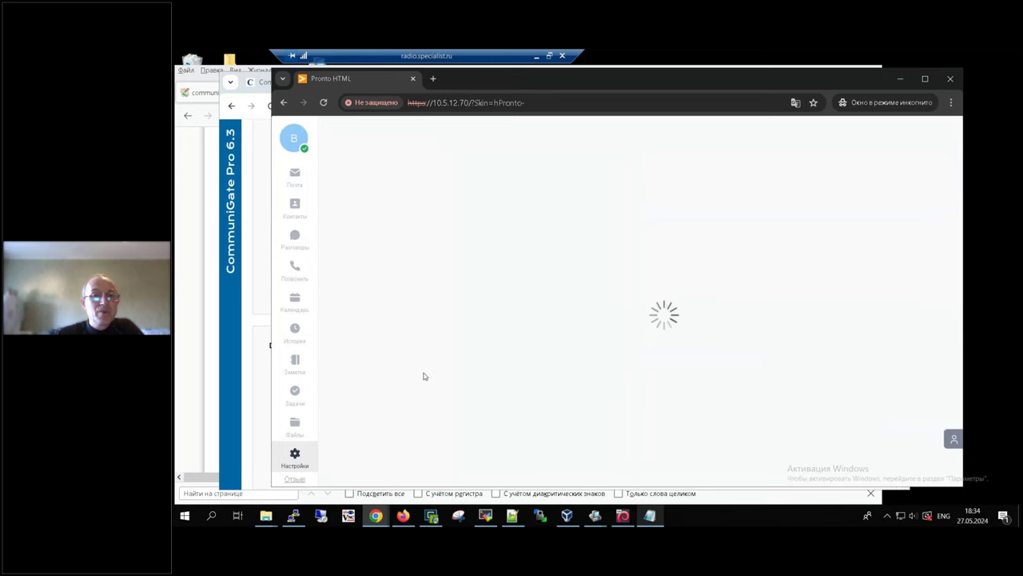
Step: Create user4's S/MIME key under S/MIME Защита > Создать with a new password, then sign out
click(400, 423)
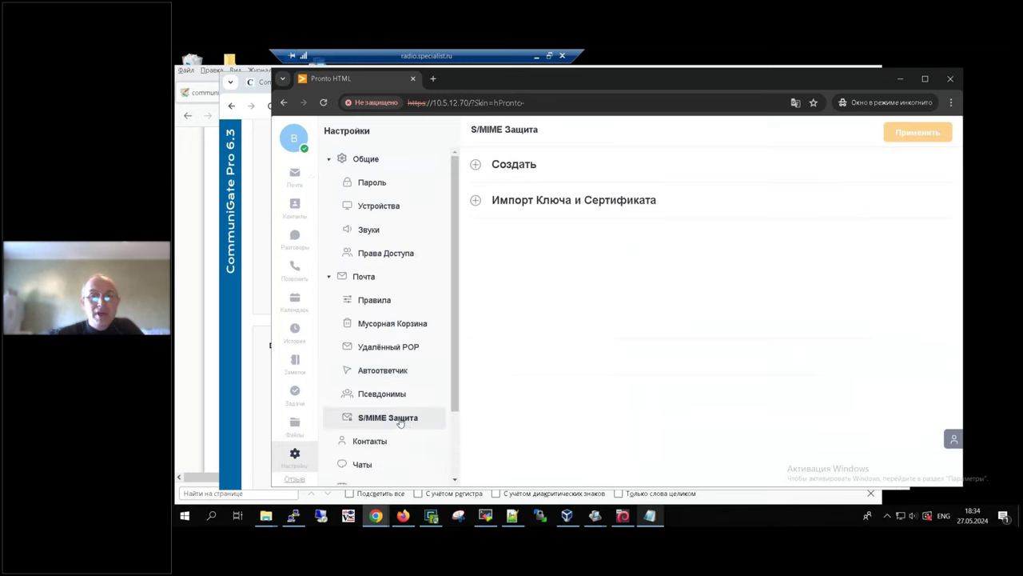
click(476, 165)
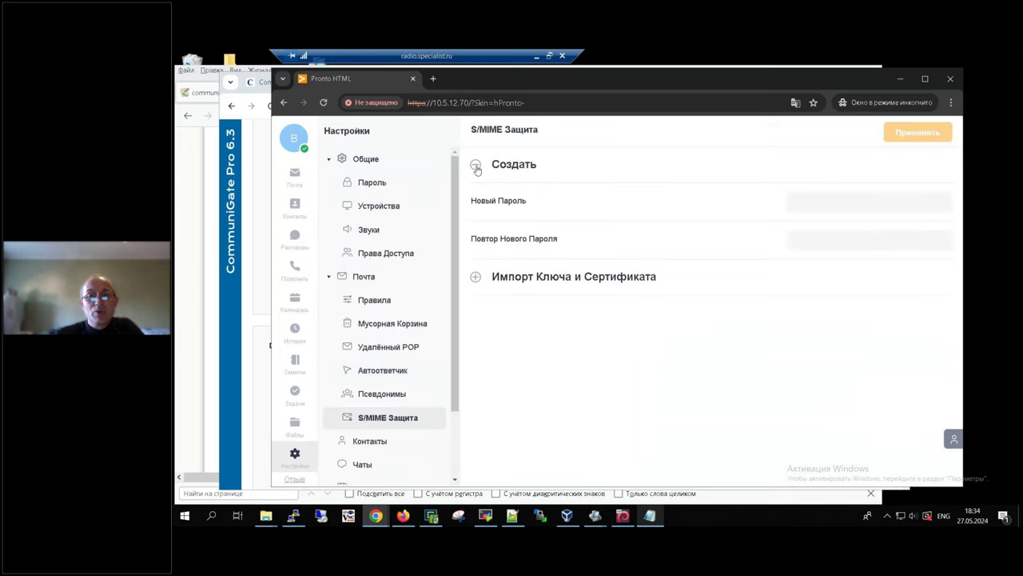
click(838, 207)
text(••••••••••)
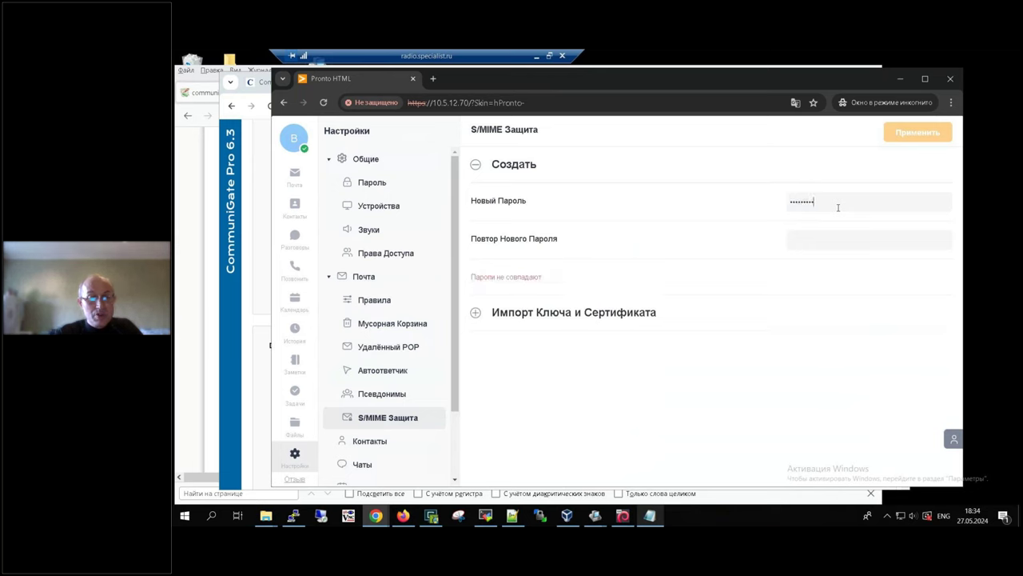
text(••••••••••)
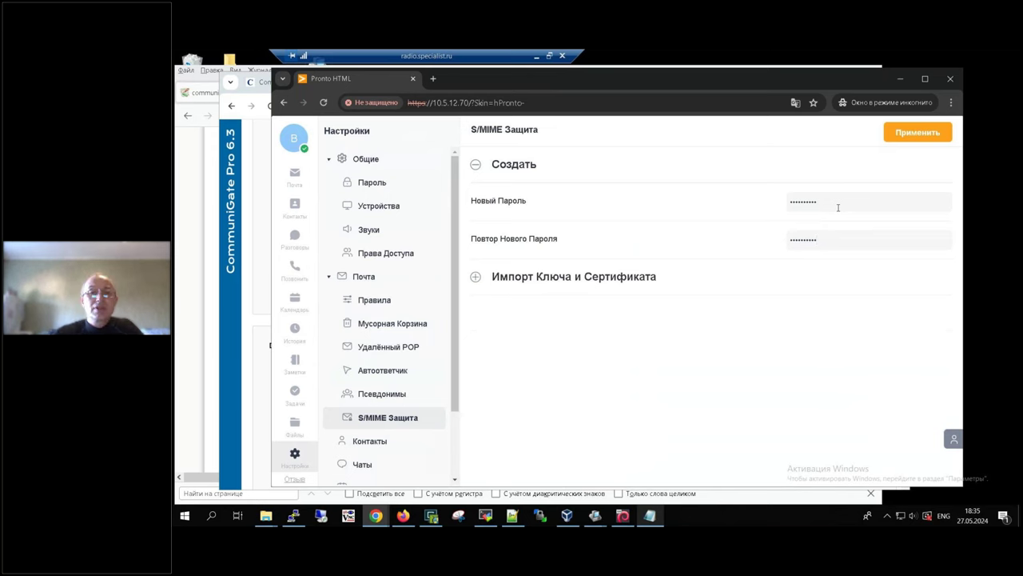
click(938, 133)
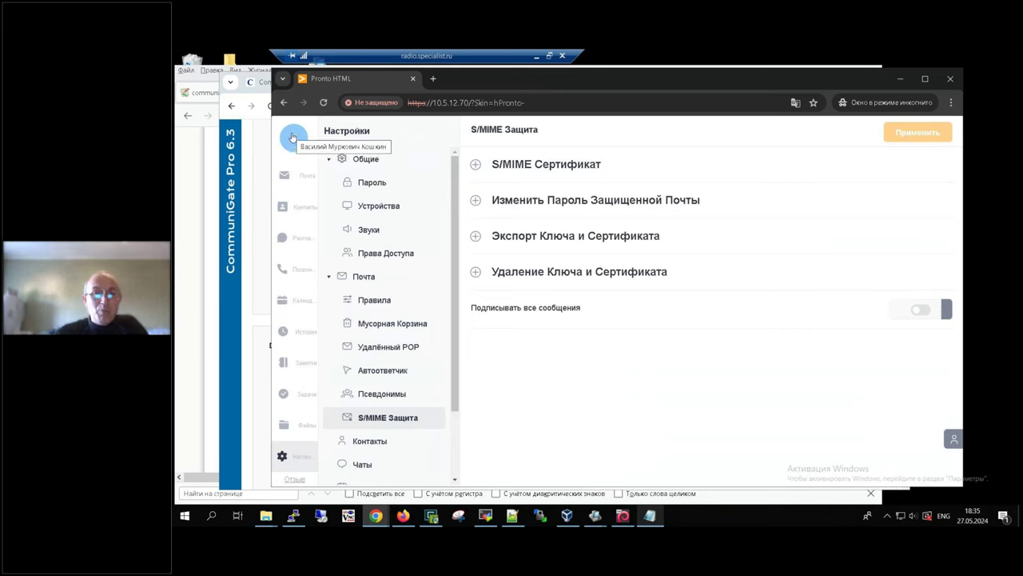
click(293, 138)
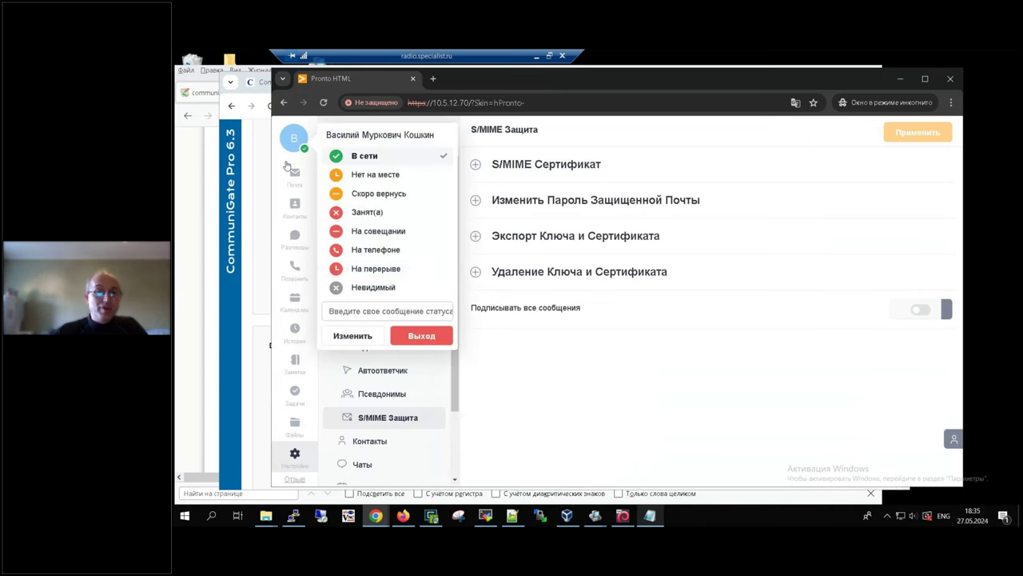
click(407, 337)
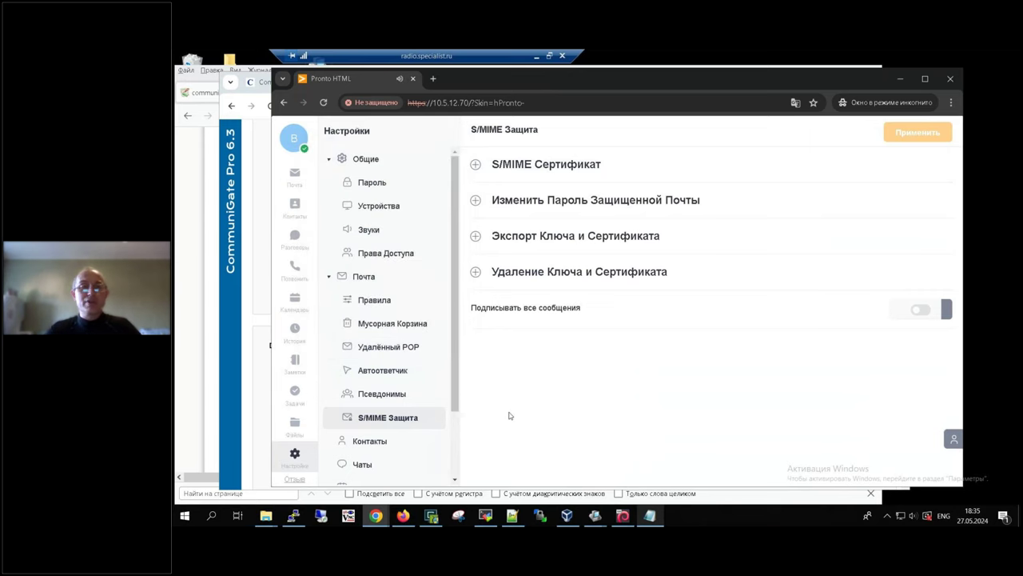
Step: Log back in as user4 and start a new message from the empty Inbox
click(594, 246)
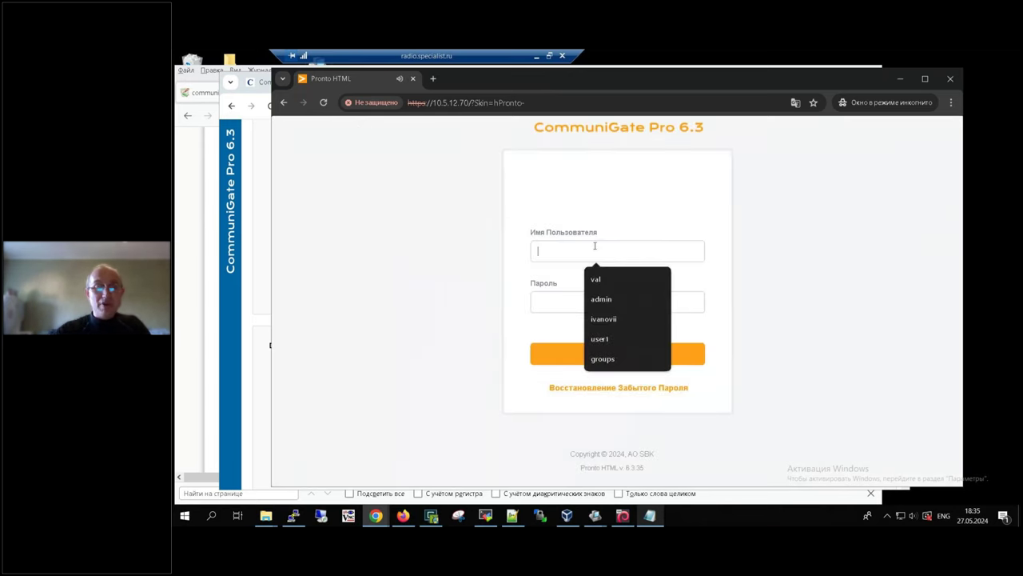
text(user4)
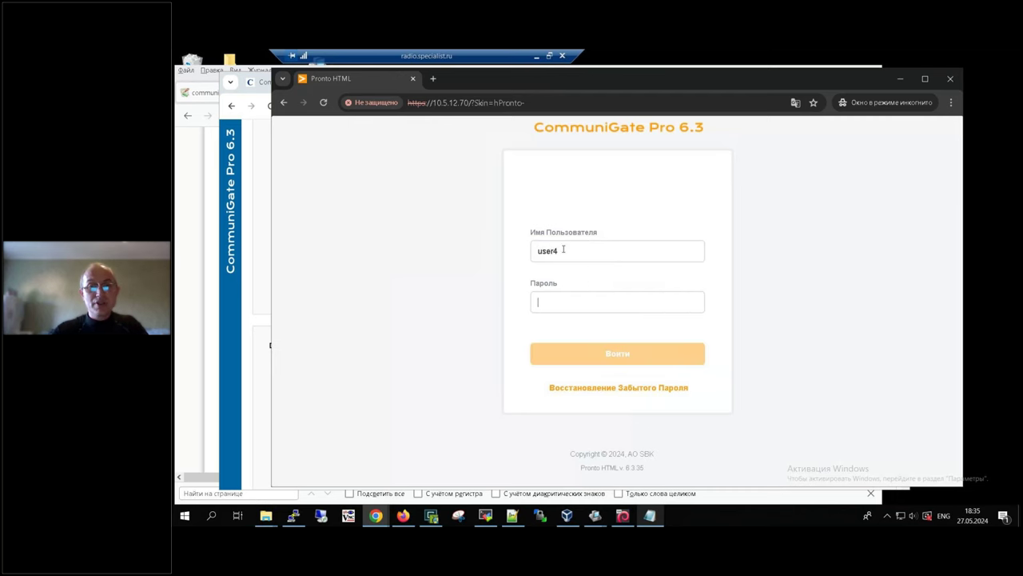
text(user4)
key(Return)
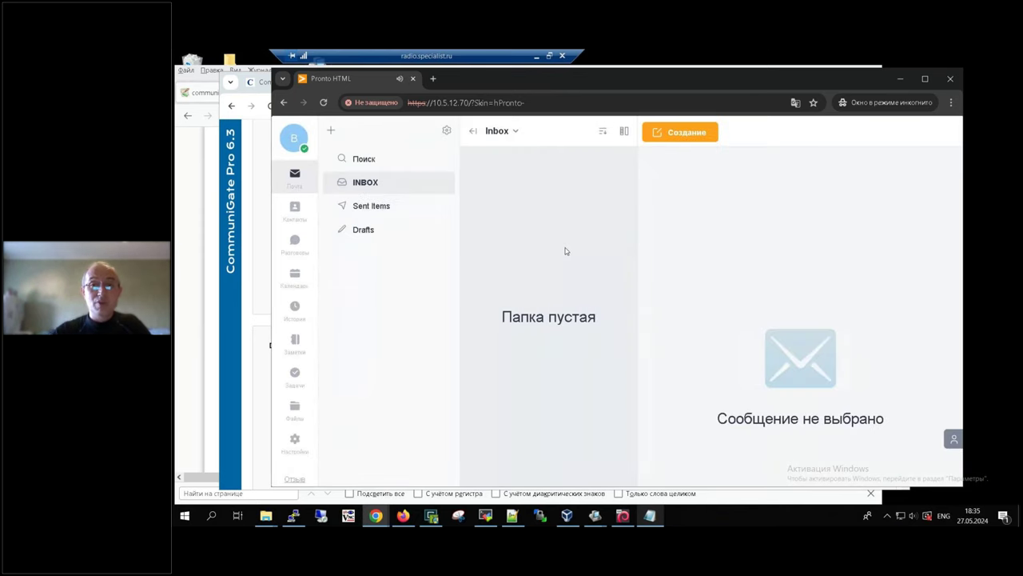
click(693, 133)
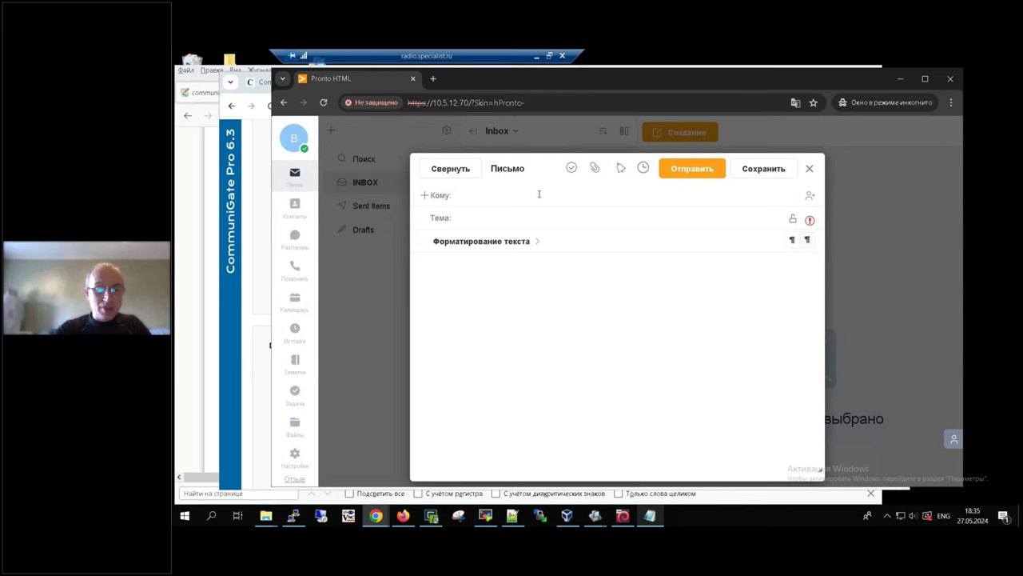
Step: Address the suggested contact with subject 'зарплата' and body '100 руб', turn on signing, and send
text(ud)
key(BackSpace)
key(BackSpace)
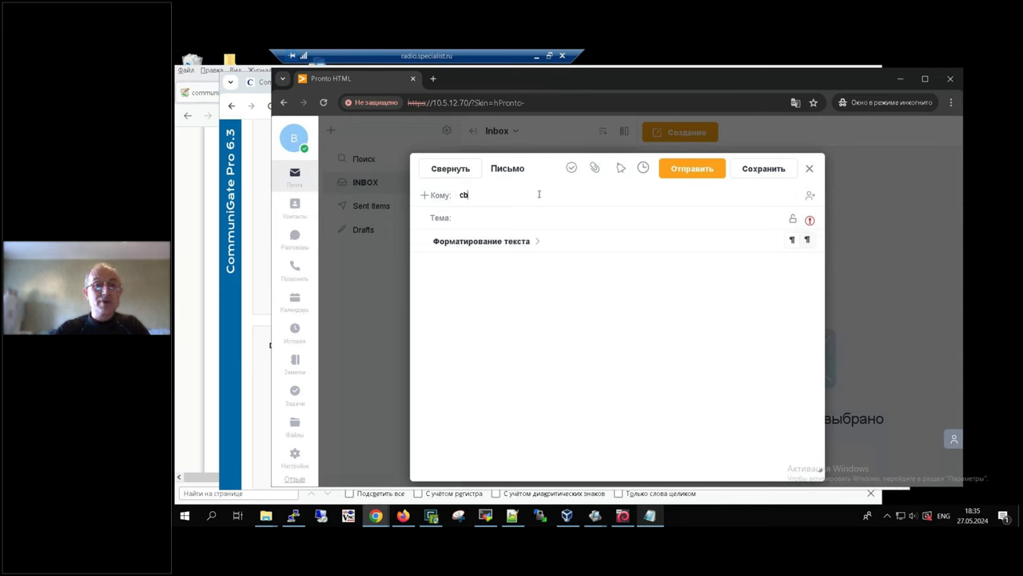
key(alt+shift)
text(сид)
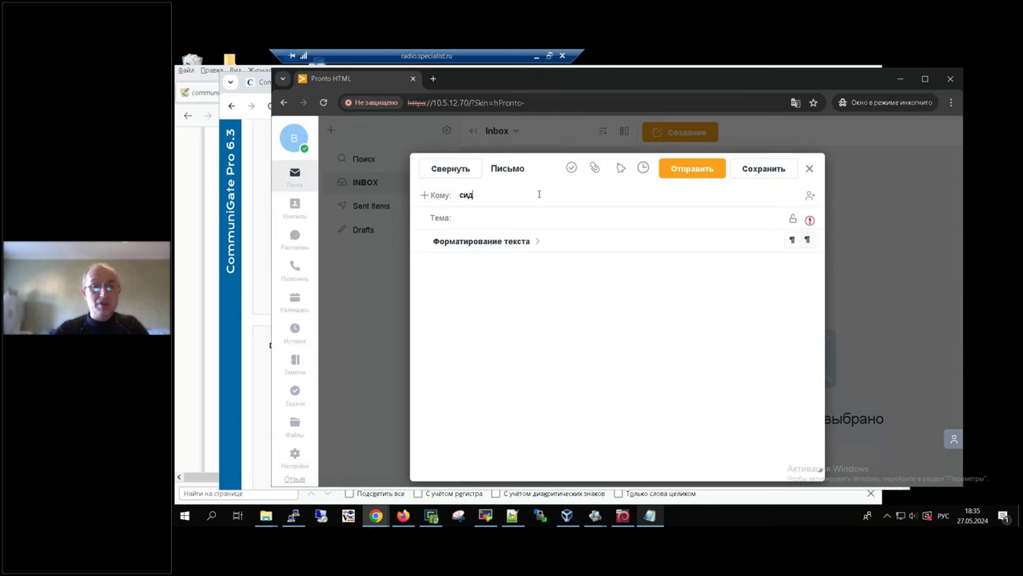
click(485, 224)
click(504, 220)
text(зарплата)
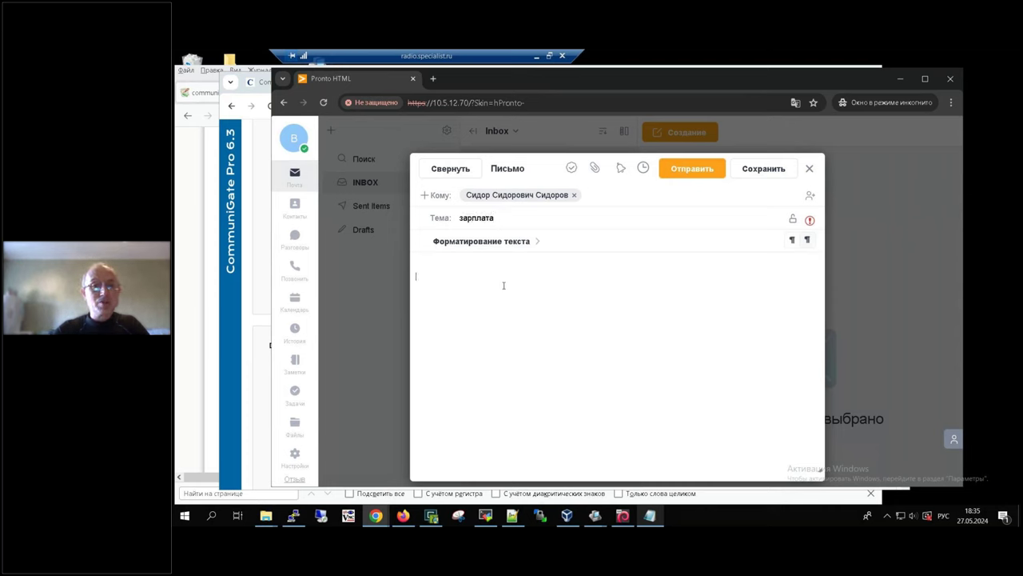
text(100 руб)
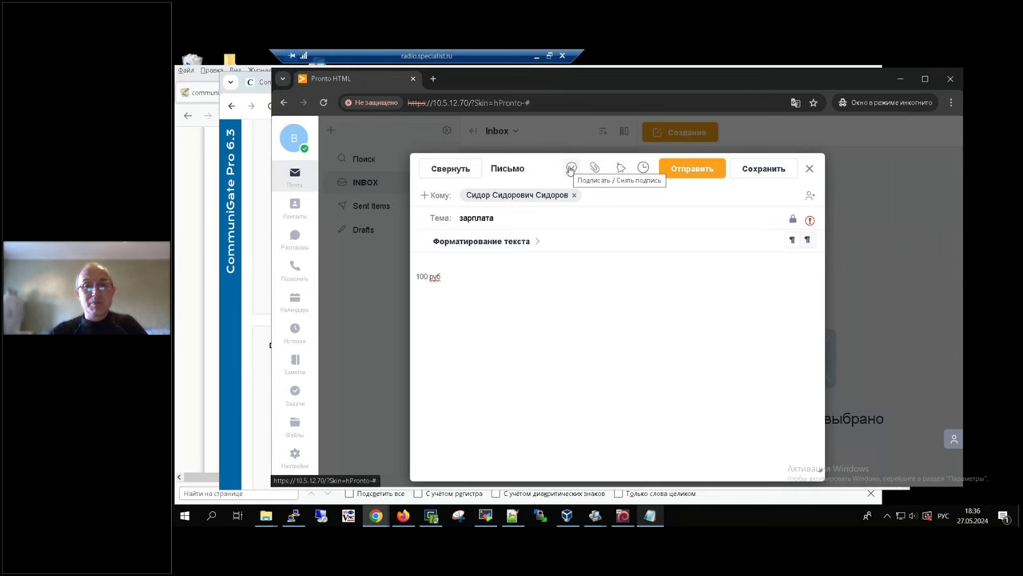
click(571, 168)
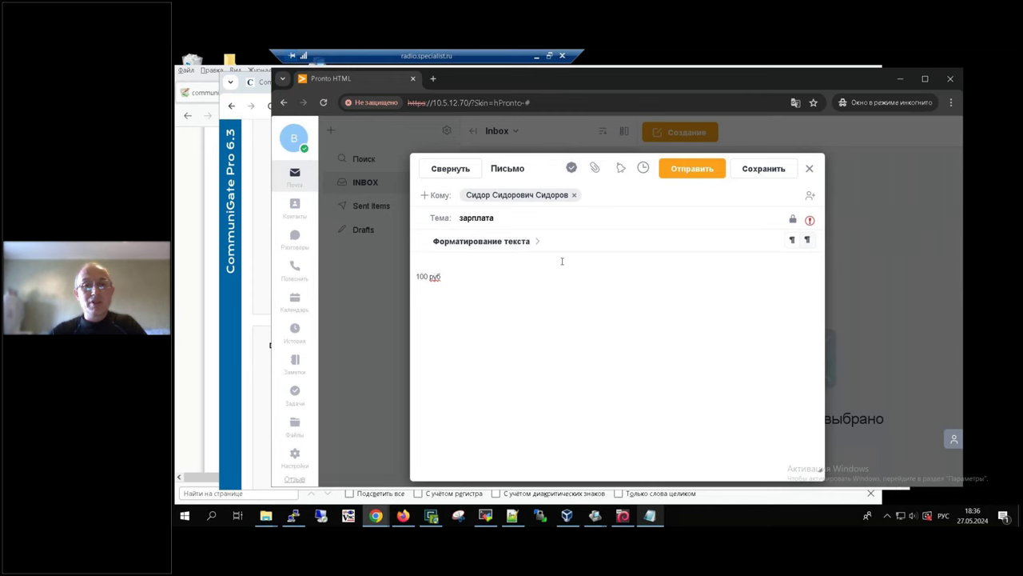
click(701, 173)
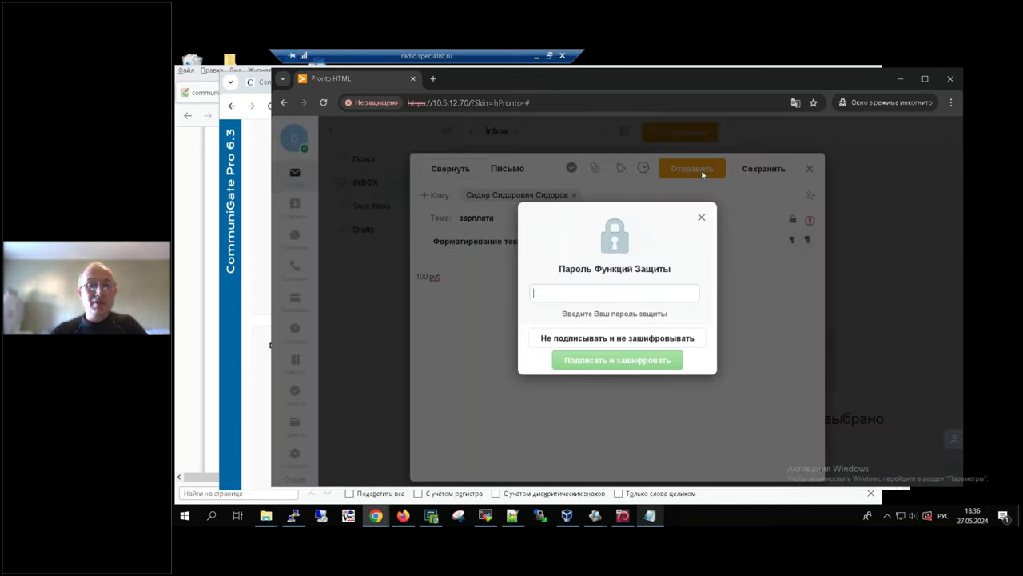
click(667, 289)
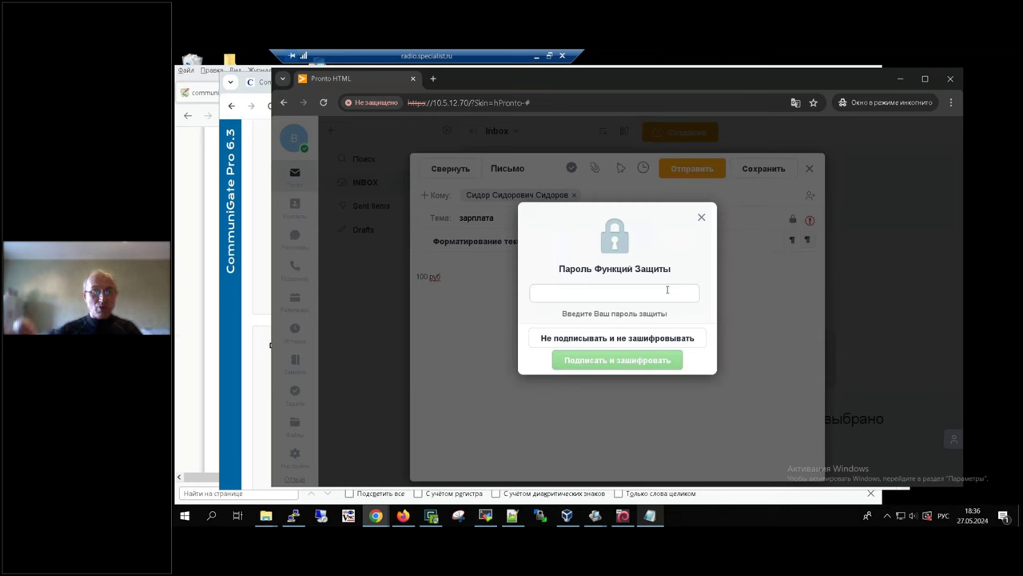
text(123456789)
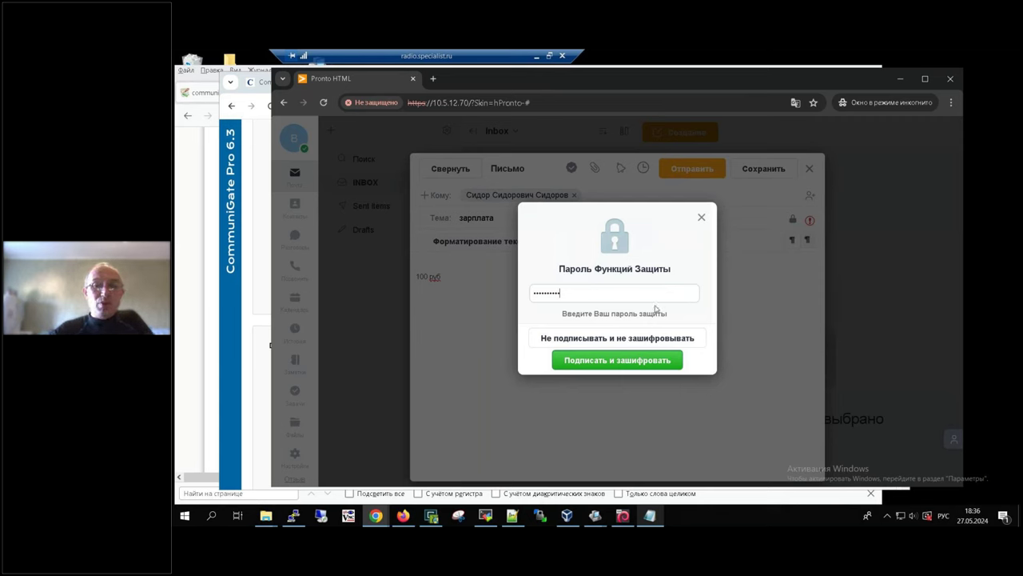
click(628, 363)
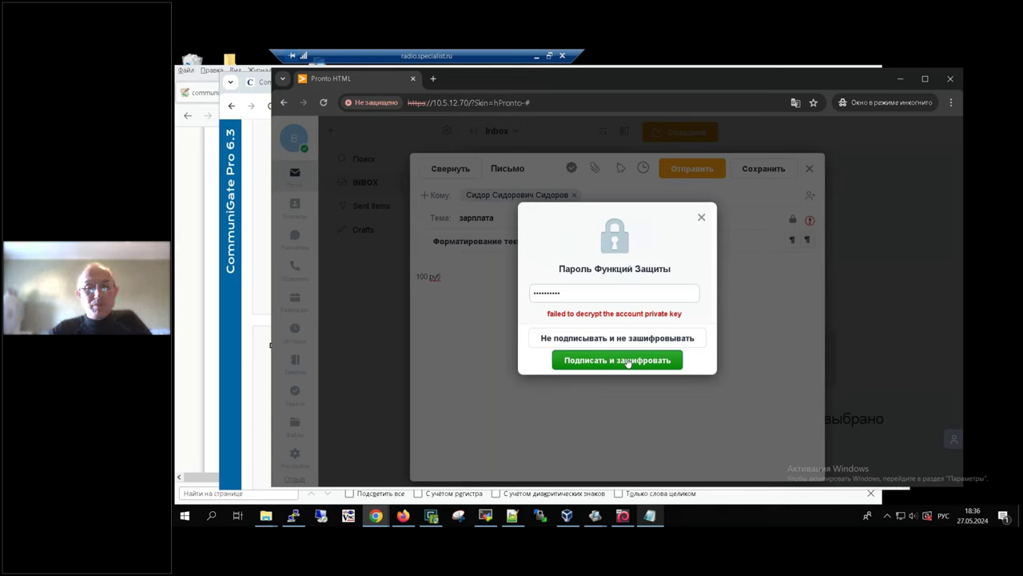
double_click(609, 291)
key(alt+shift)
text(12)
key(BackSpace)
key(BackSpace)
text(1234567890)
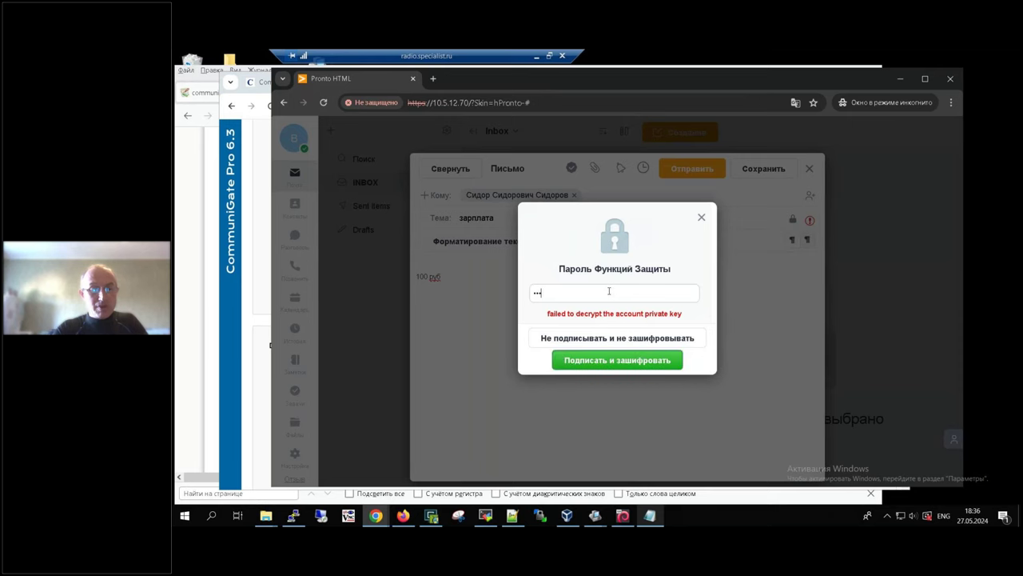
click(622, 361)
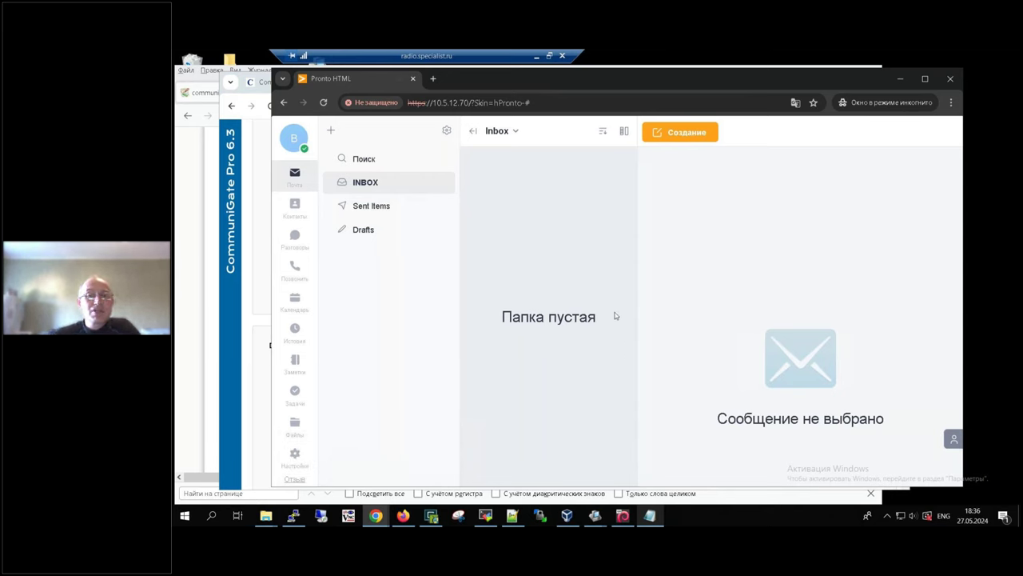
Step: Sign out of the sender's mailbox and log in as user3 with its password
click(293, 138)
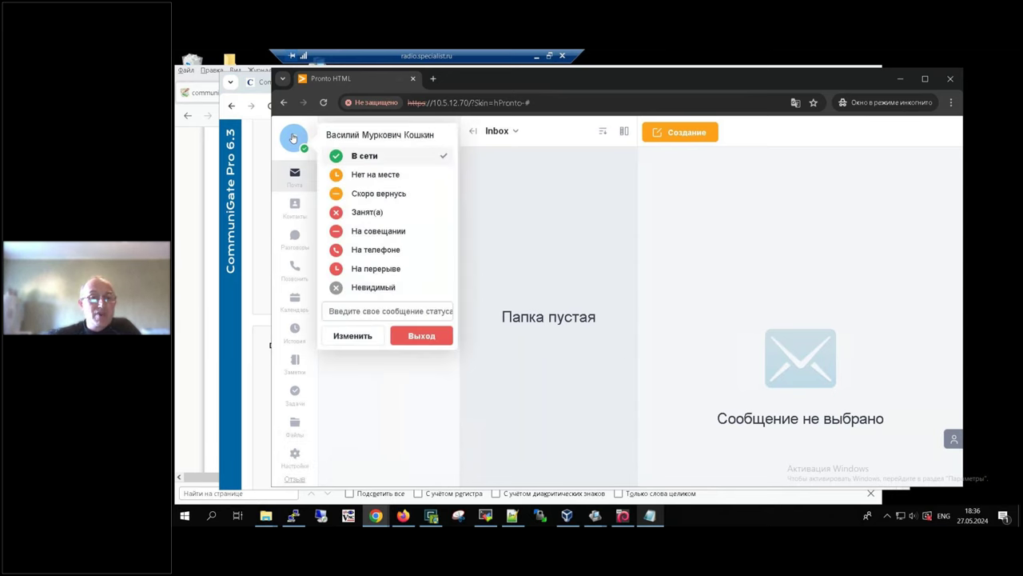
click(423, 336)
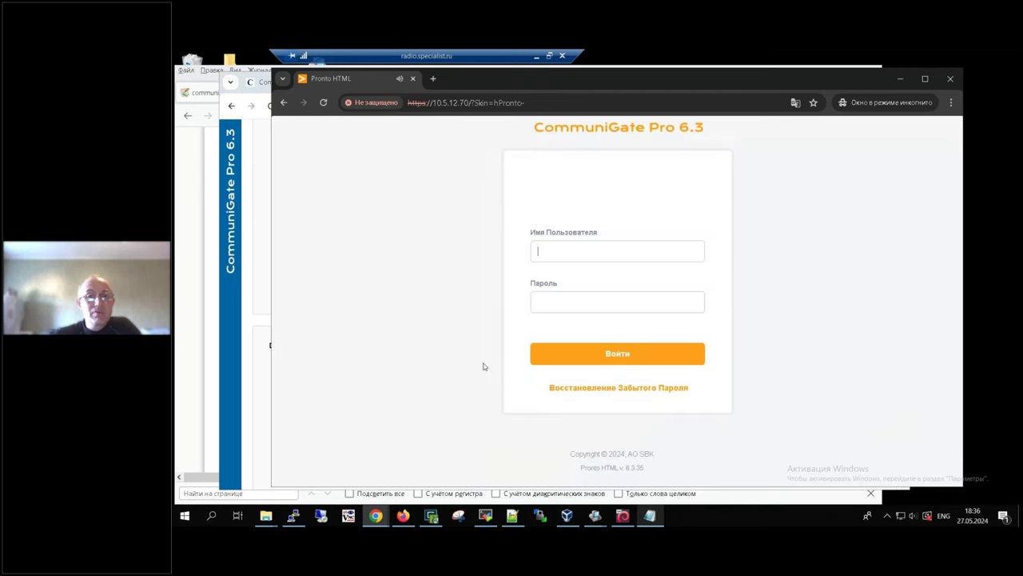
click(653, 249)
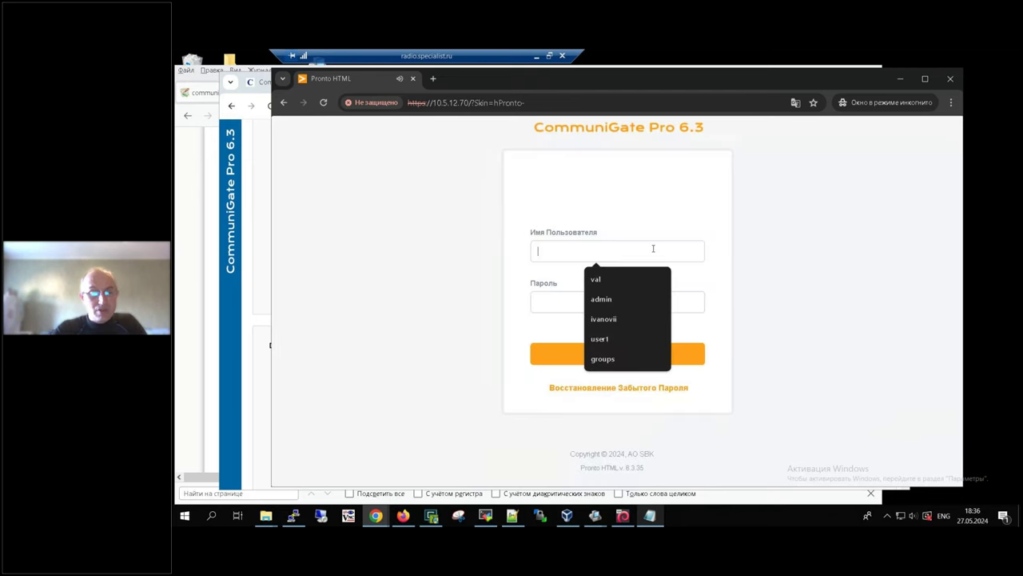
text(user3)
key(Tab)
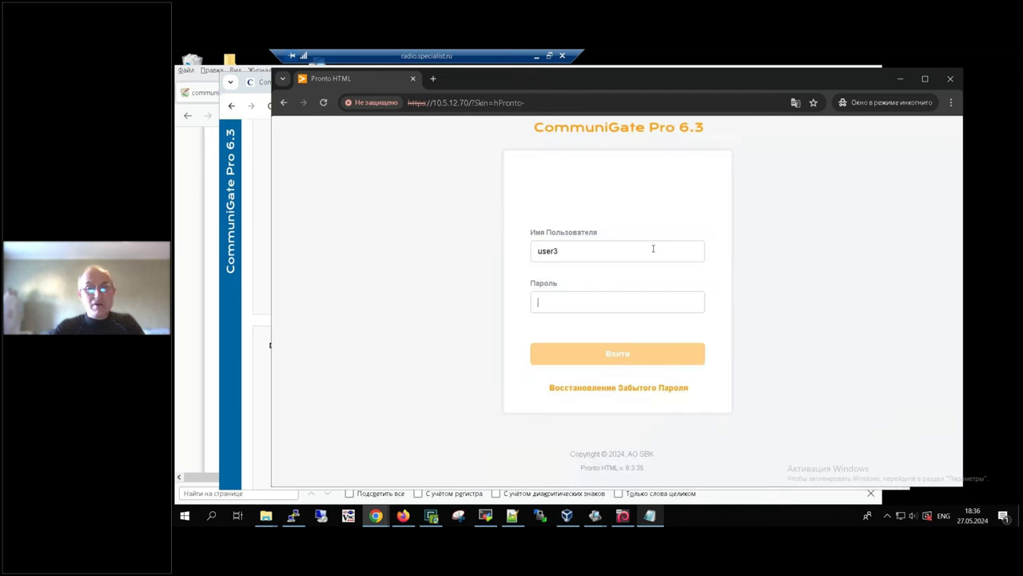
text(•••••)
key(BackSpace)
key(BackSpace)
key(BackSpace)
key(BackSpace)
text(••••••••)
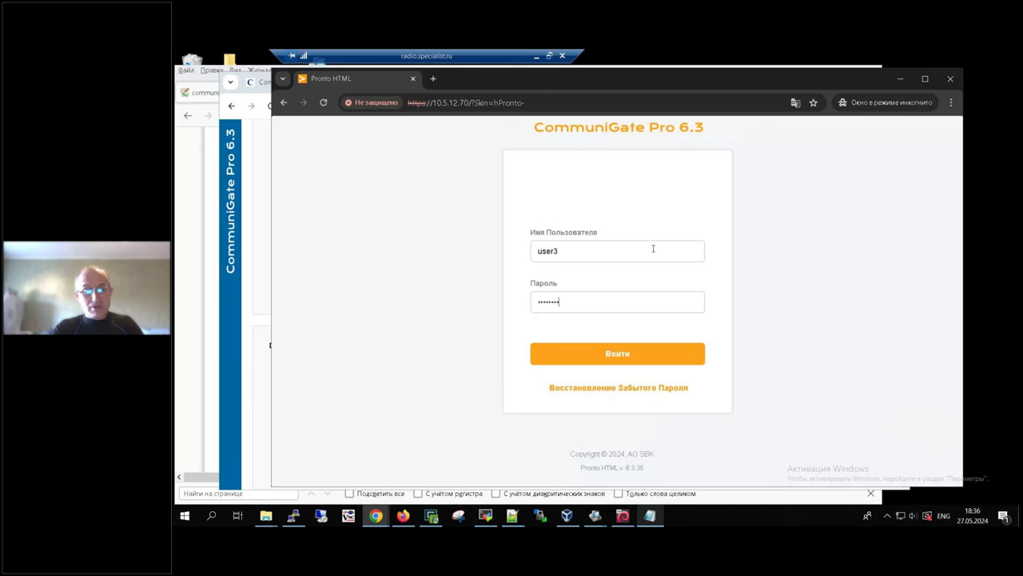
click(624, 360)
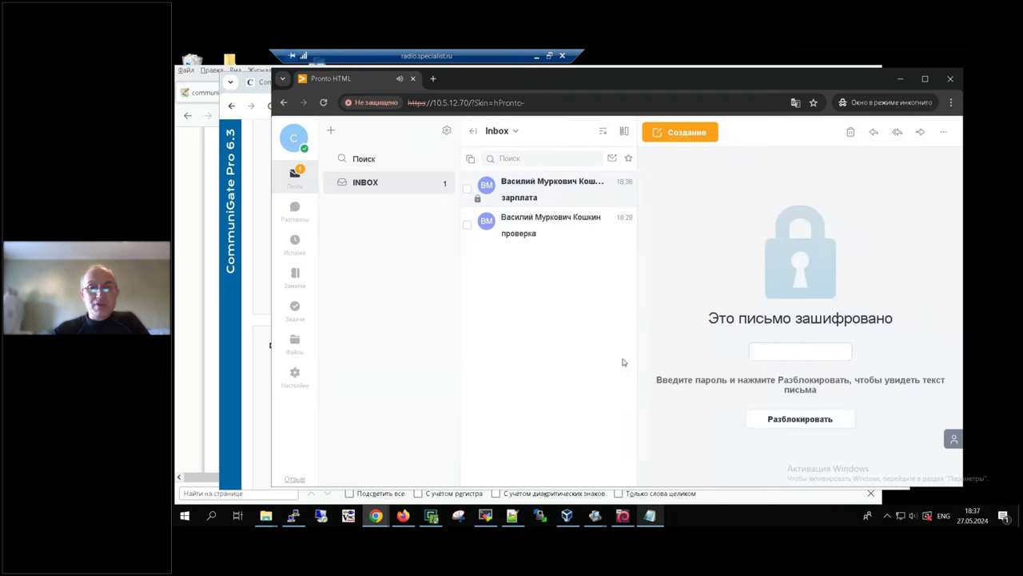
Step: Open the зарплата message and unlock it with its password to read '100 руб'
click(521, 190)
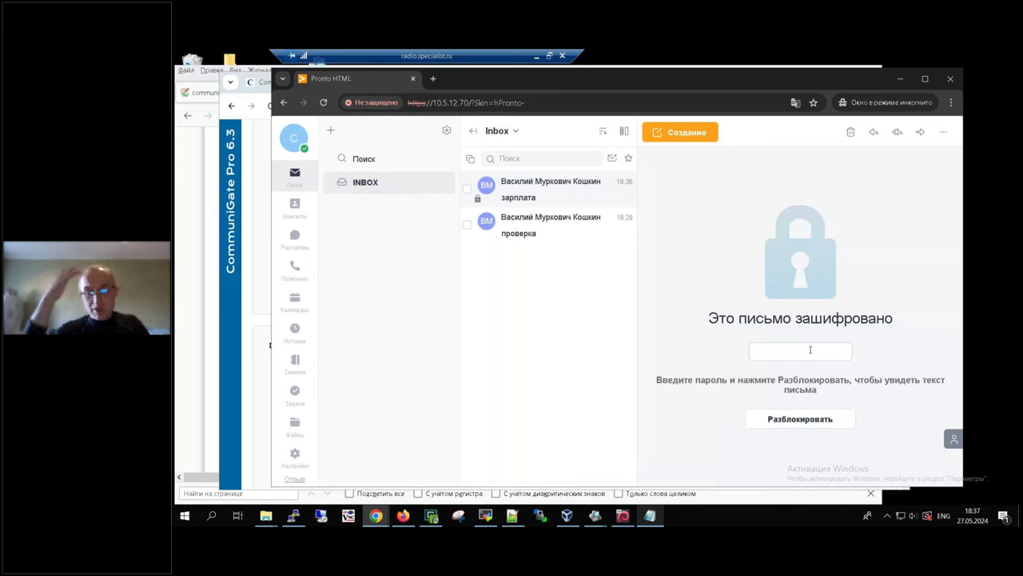
text(••••••)
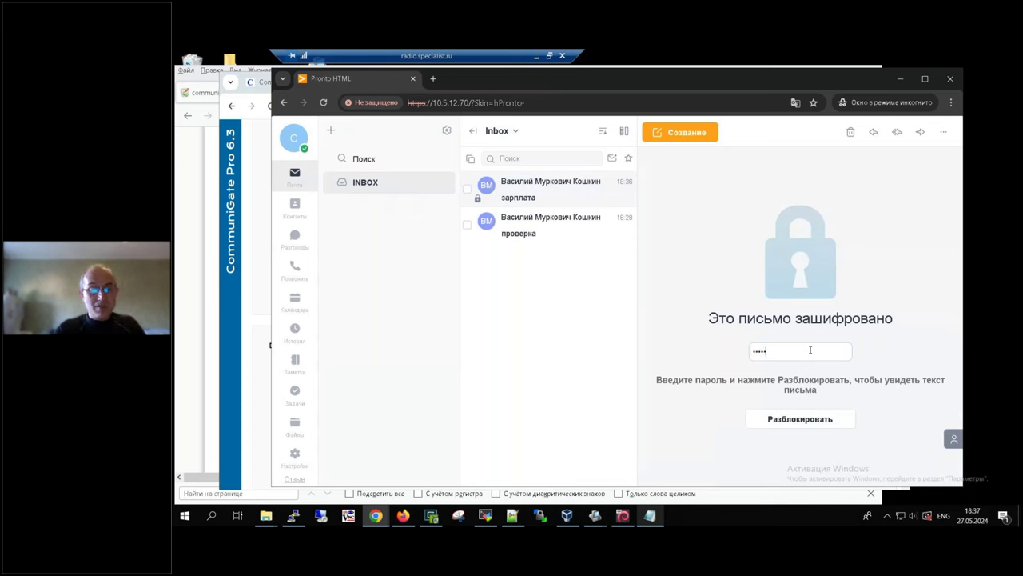
key(BackSpace)
key(BackSpace)
key(BackSpace)
key(BackSpace)
key(BackSpace)
key(BackSpace)
text(•••••••••)
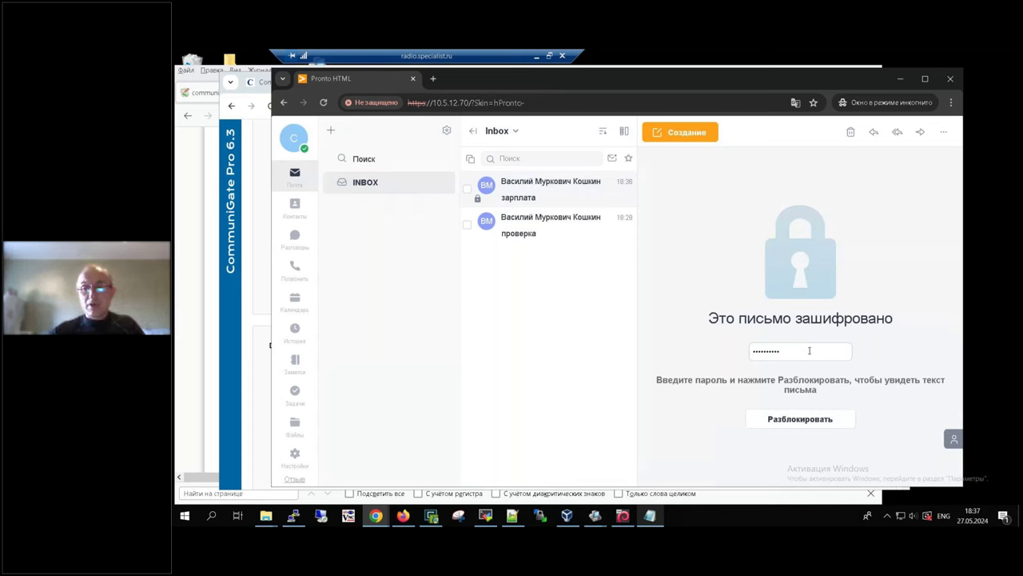
click(807, 427)
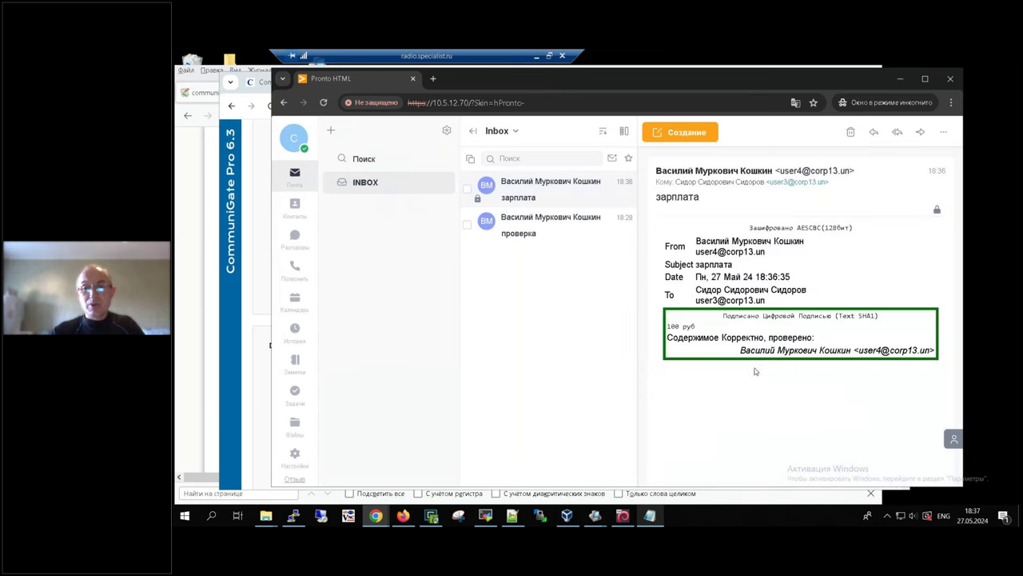
triple_click(682, 324)
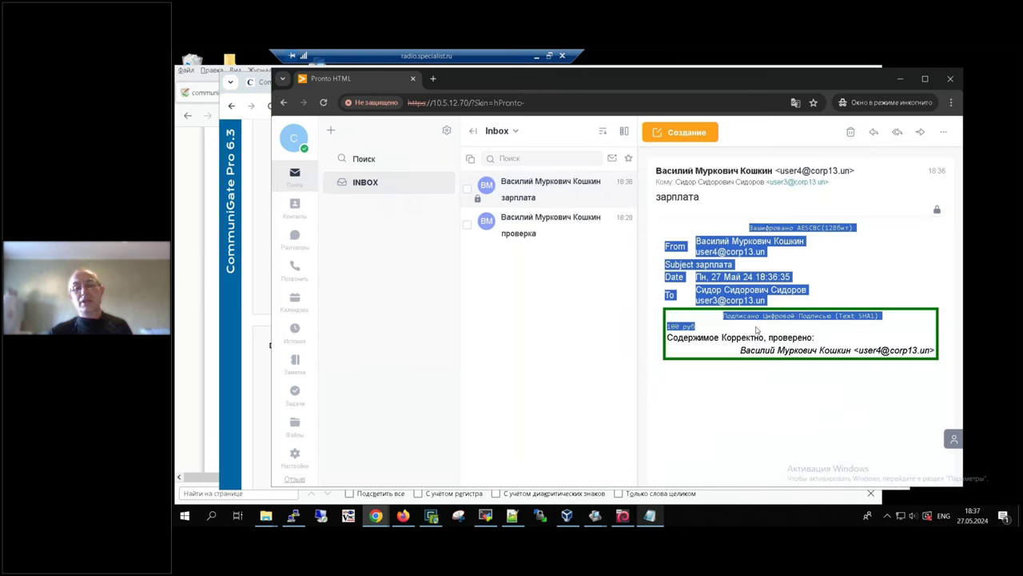
click(613, 385)
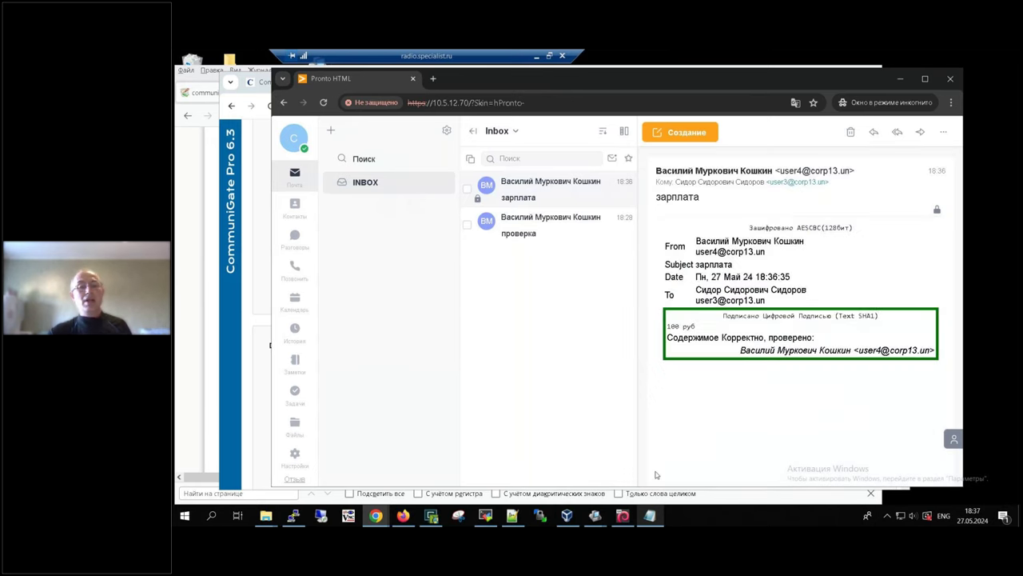
Step: Sign out of user3 and sign back in as postmaster with its password
click(293, 141)
click(444, 340)
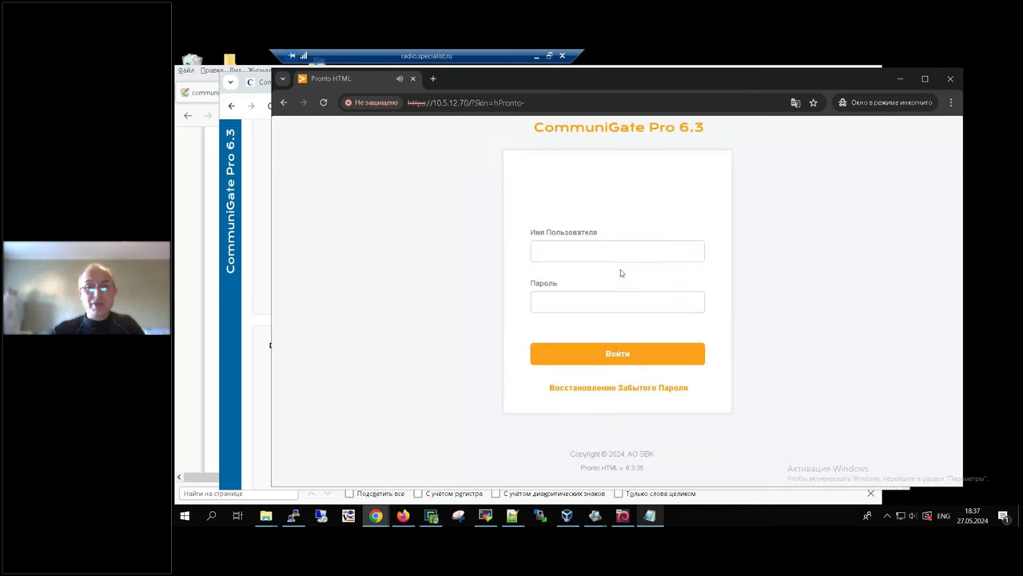
click(608, 246)
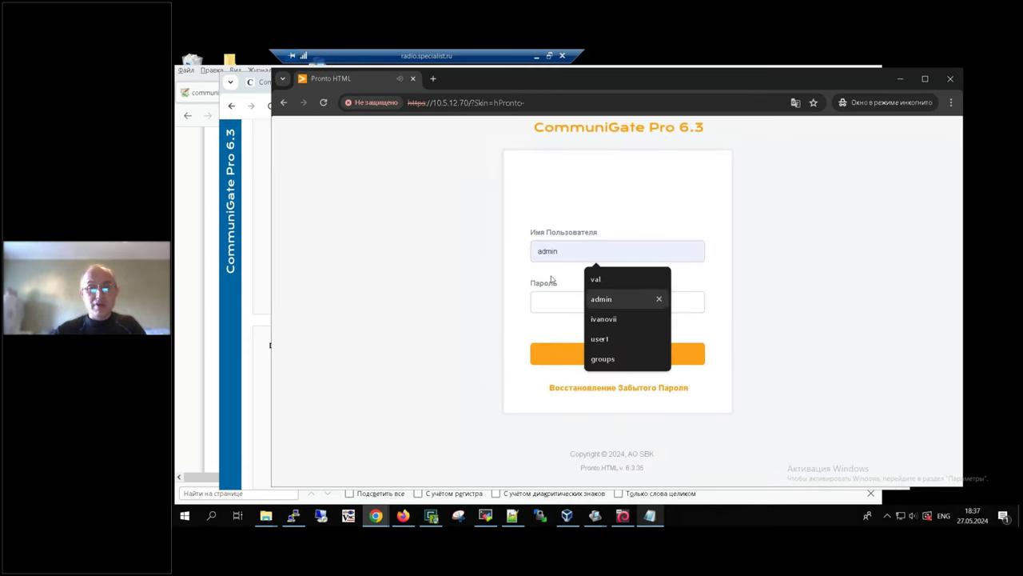
text(postmaster)
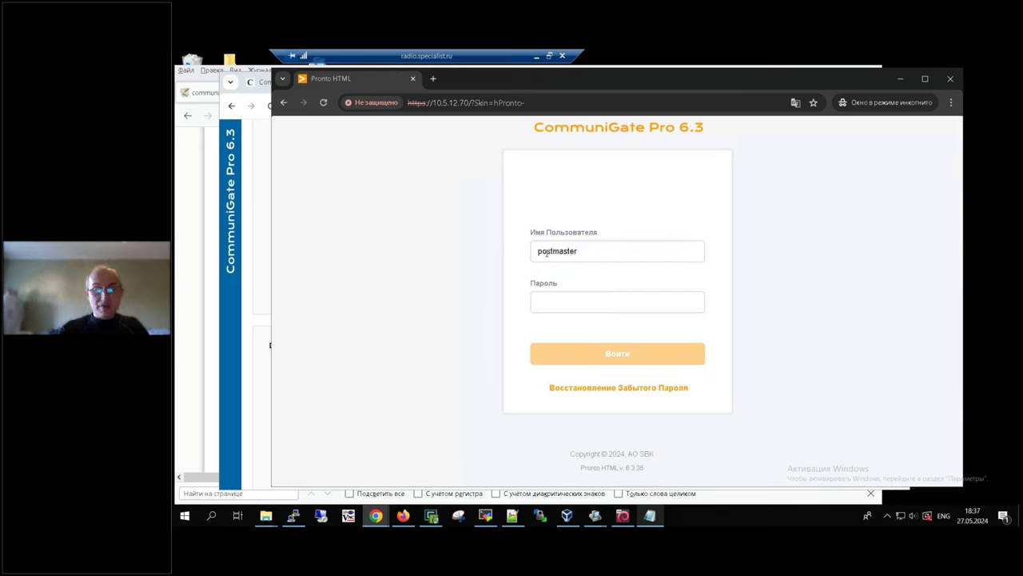
text(********)
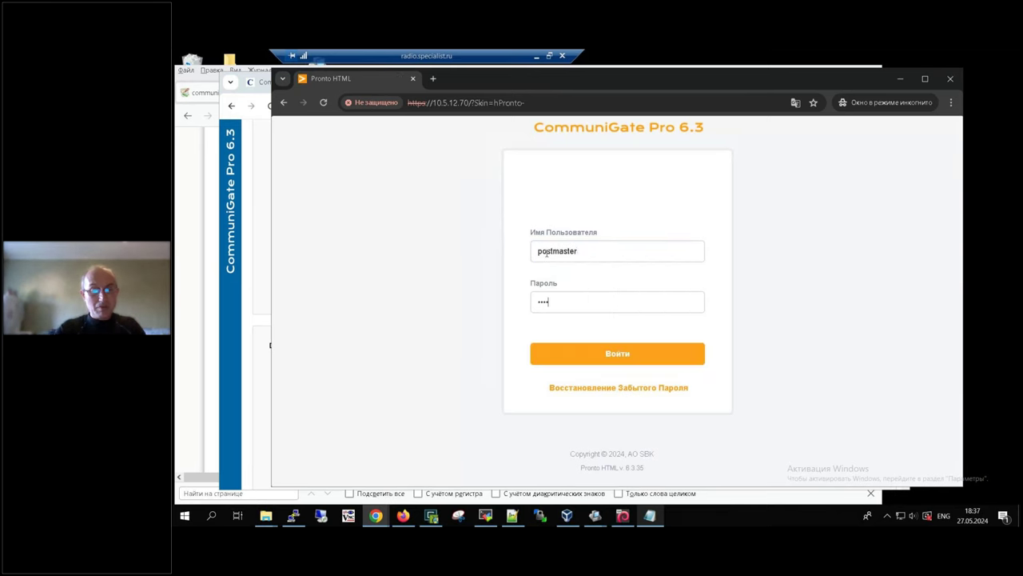
click(626, 358)
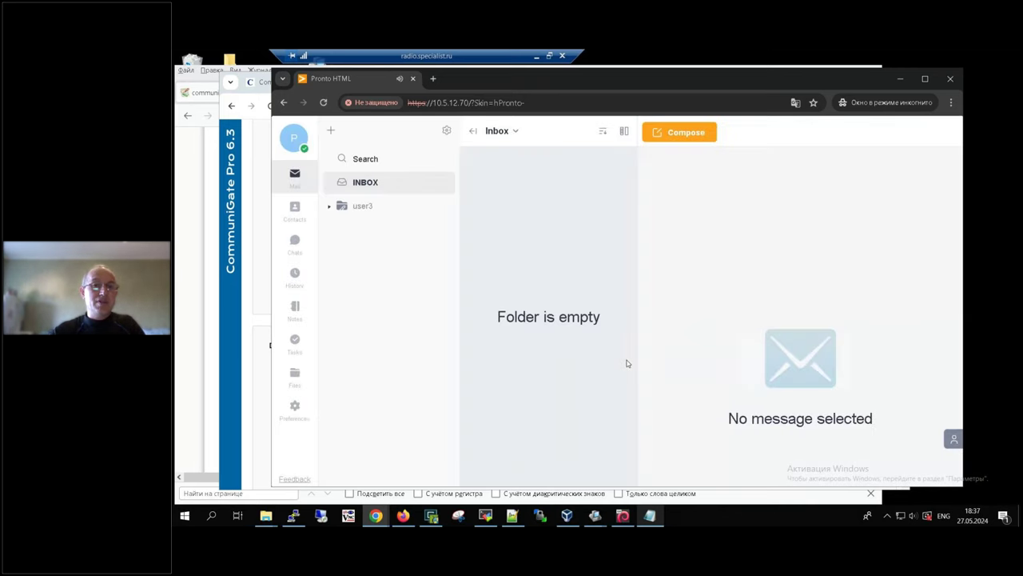
Step: Expand the user3 folder, open its INBOX and select the still-encrypted зарплата message
click(331, 208)
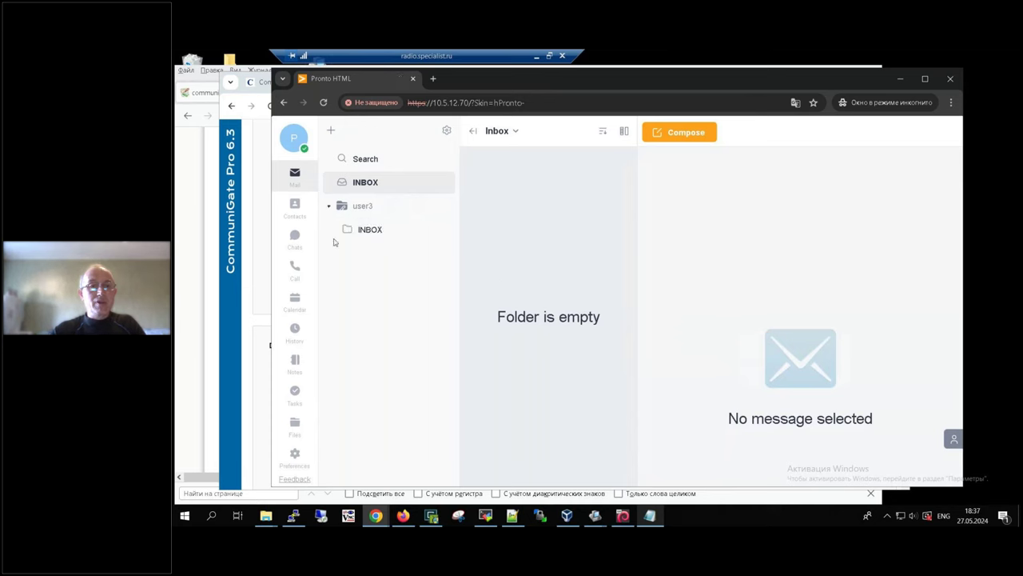
click(373, 231)
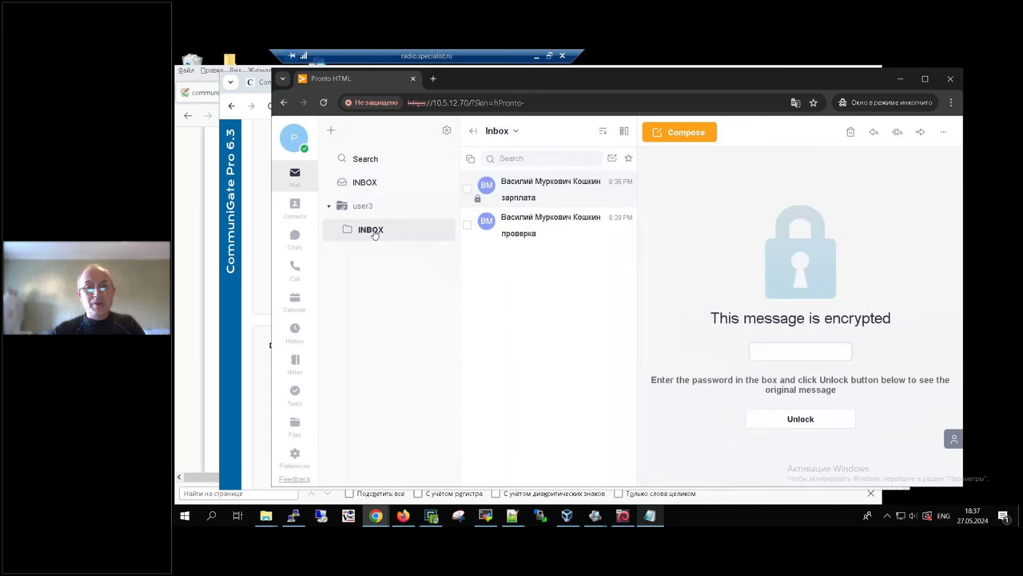
click(516, 196)
click(781, 356)
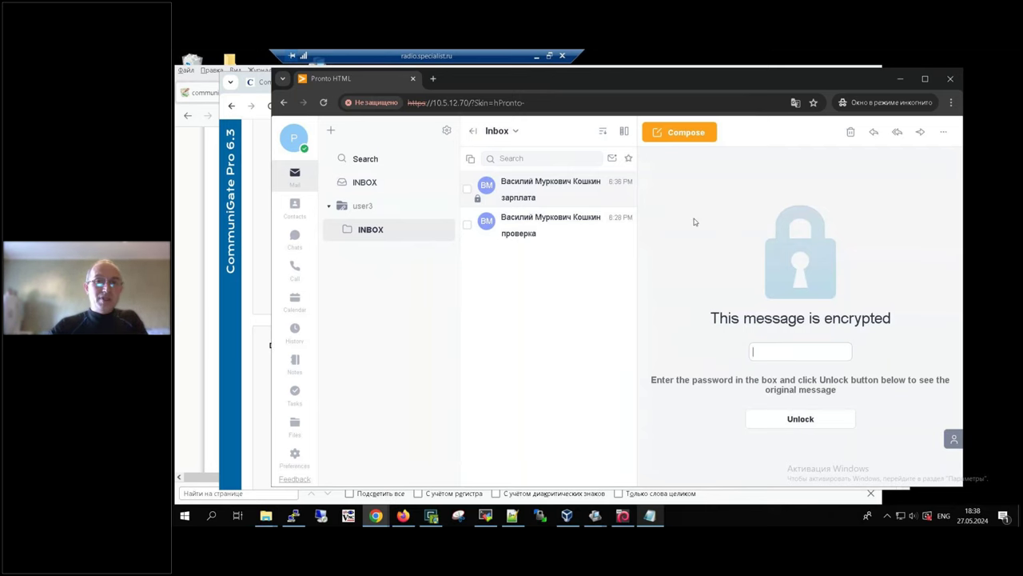
click(535, 56)
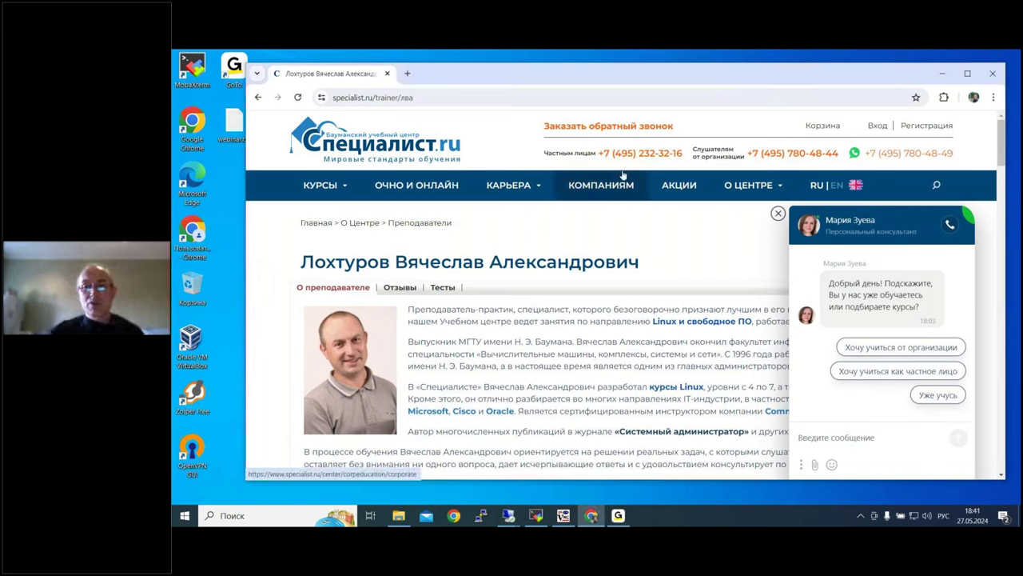
Step: Close the consultant chat popup on the specialist.ru trainer page and check the hidden tray icons
click(777, 213)
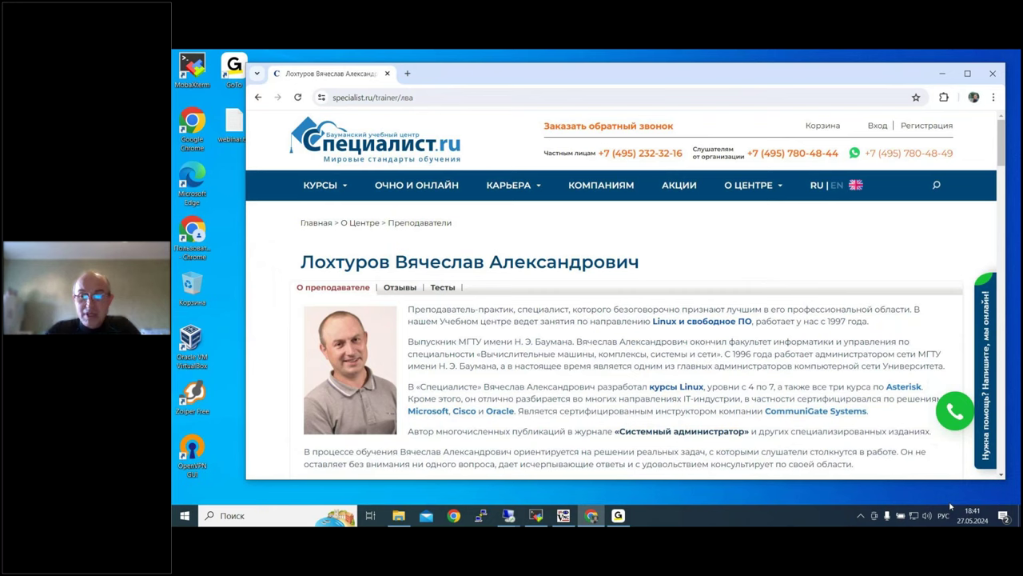
click(861, 517)
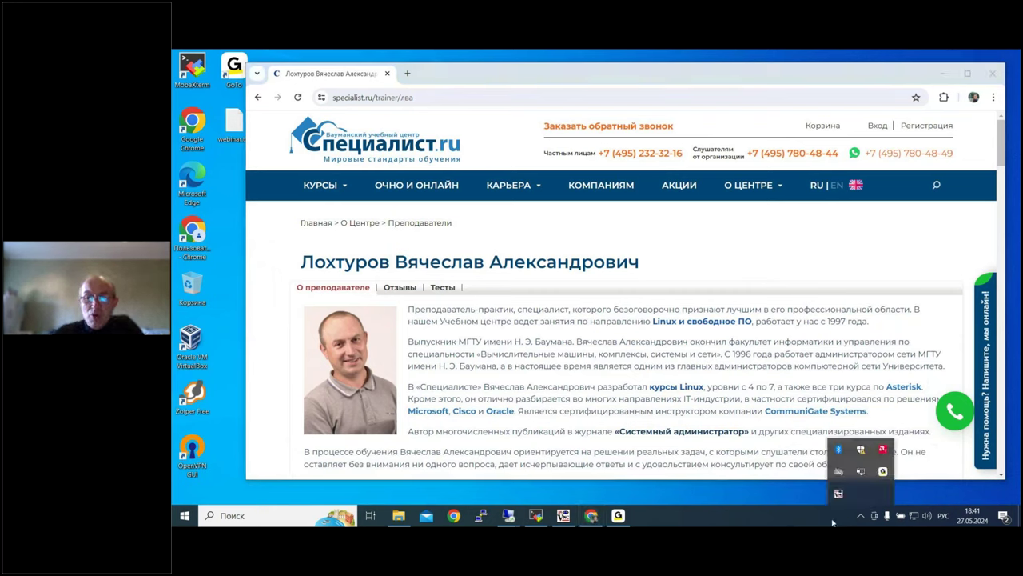
click(862, 518)
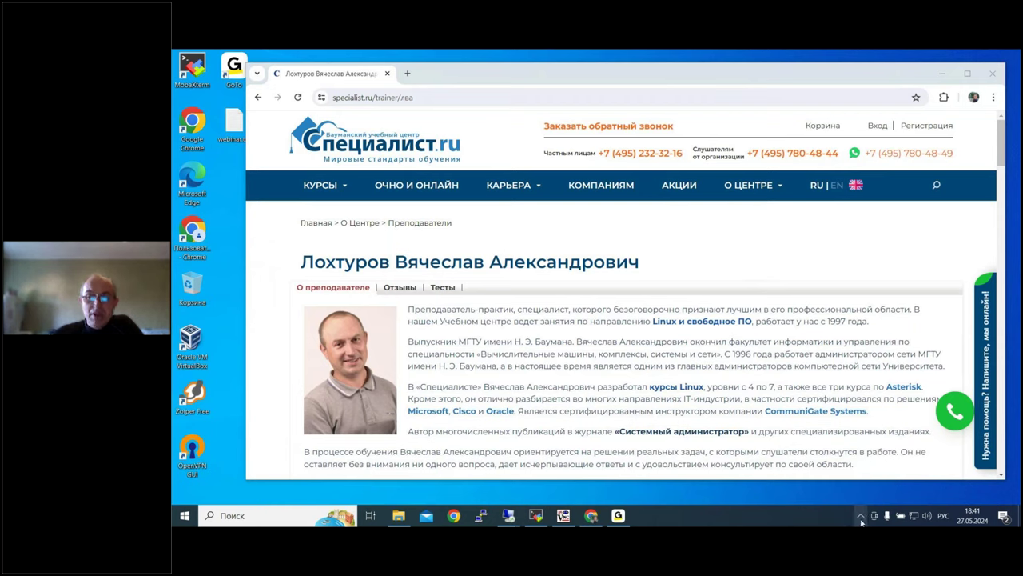
click(861, 516)
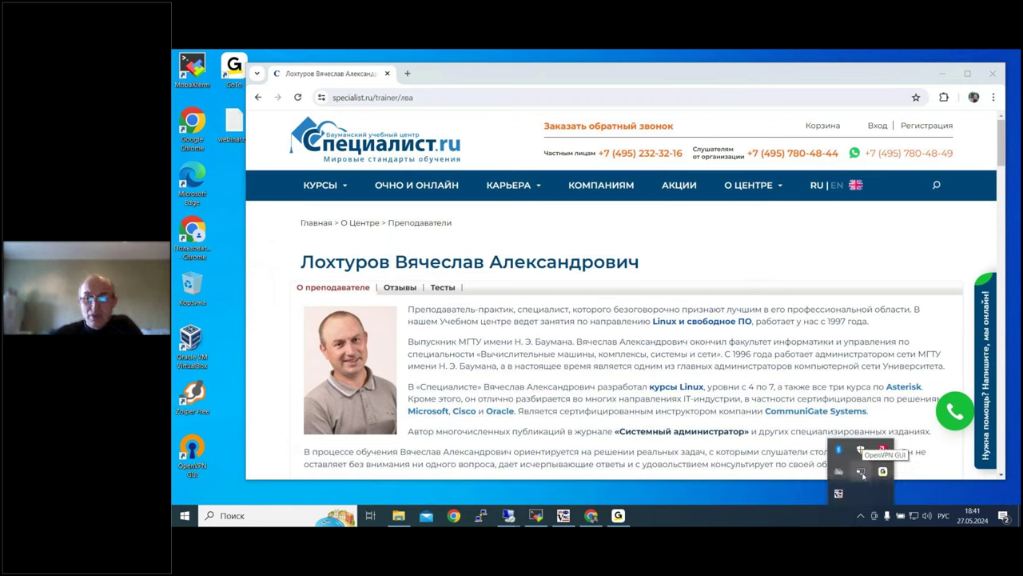
click(789, 524)
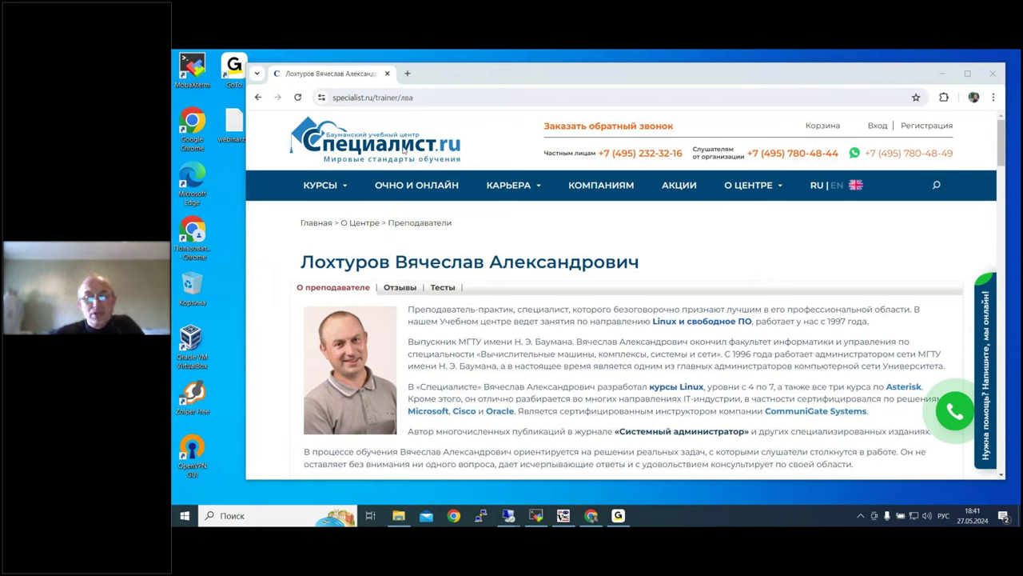
mouse_move(508, 516)
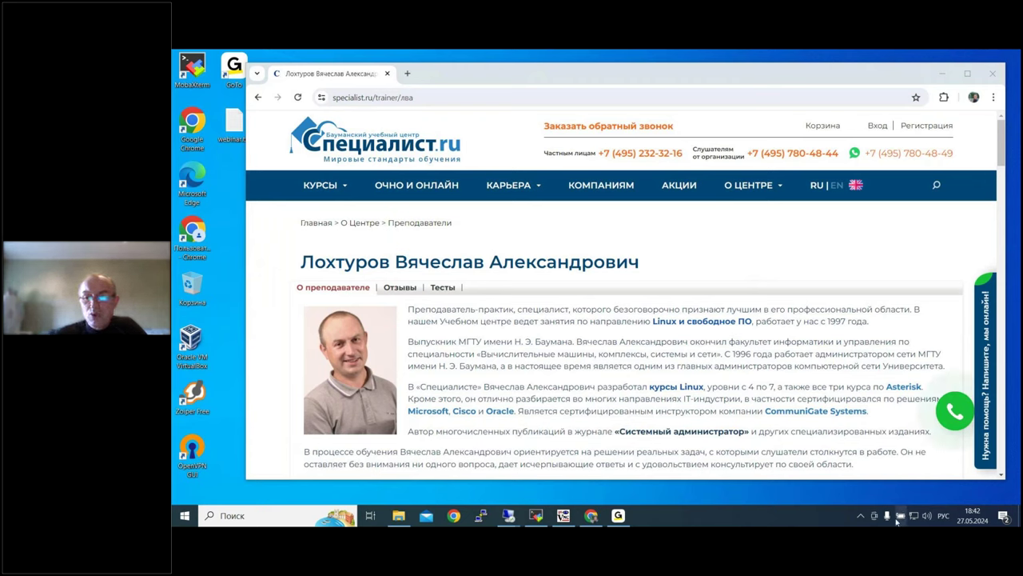
Step: Start the bmstu OpenVPN connection from the tray and submit the login password
click(861, 518)
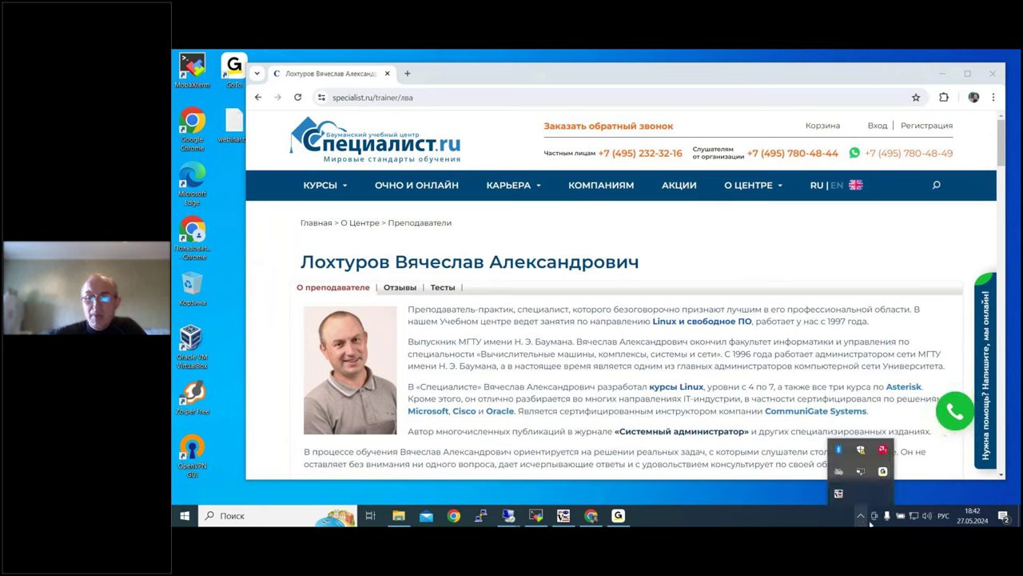
right_click(861, 472)
mouse_move(838, 433)
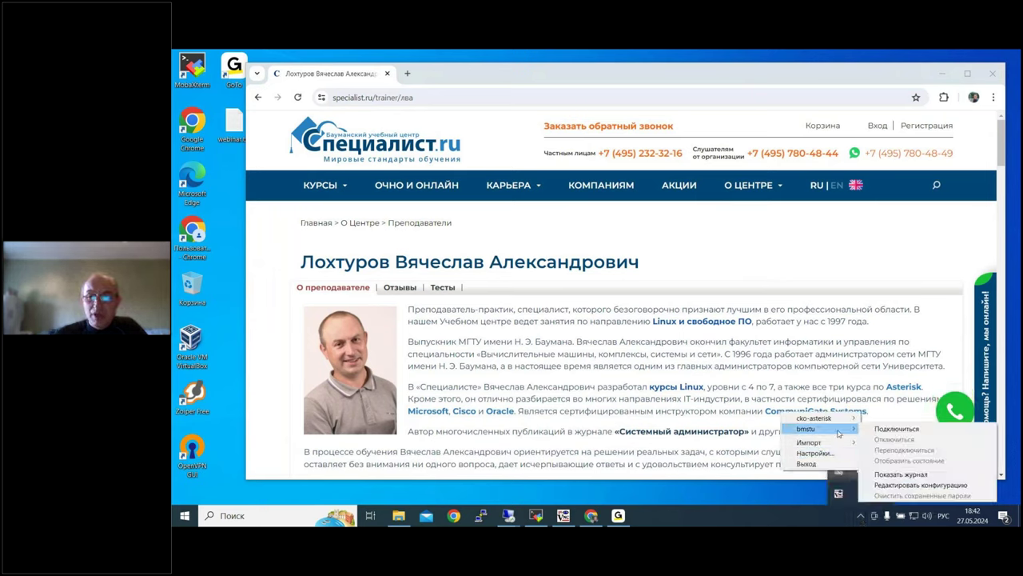
click(897, 434)
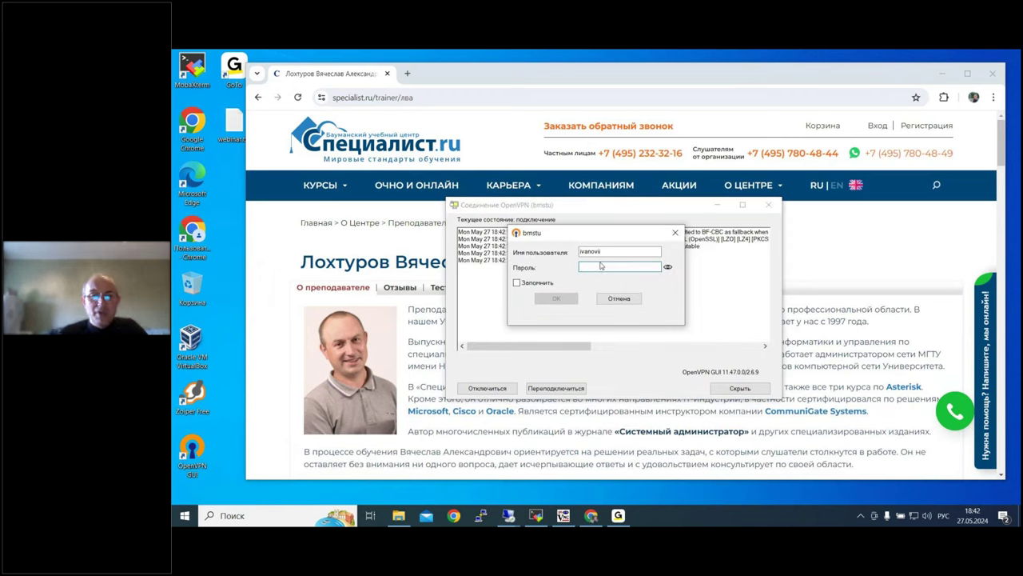
text(***)
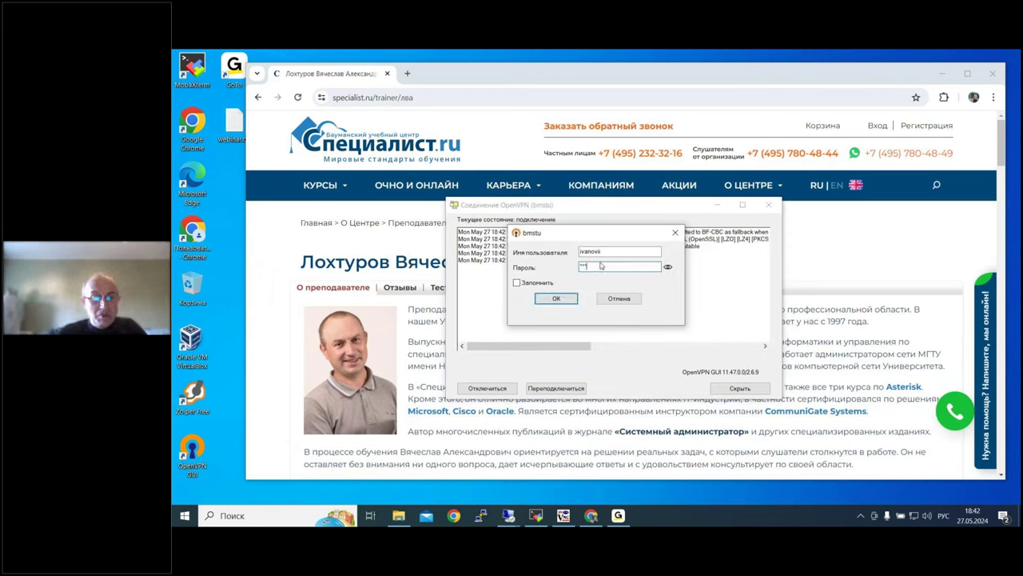
key(BackSpace)
key(BackSpace)
key(BackSpace)
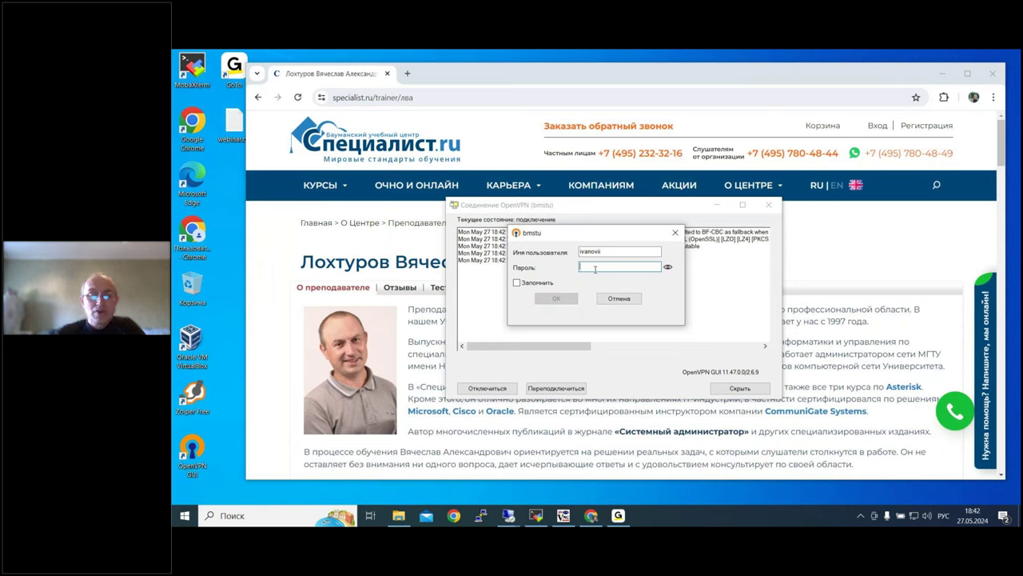
text(******)
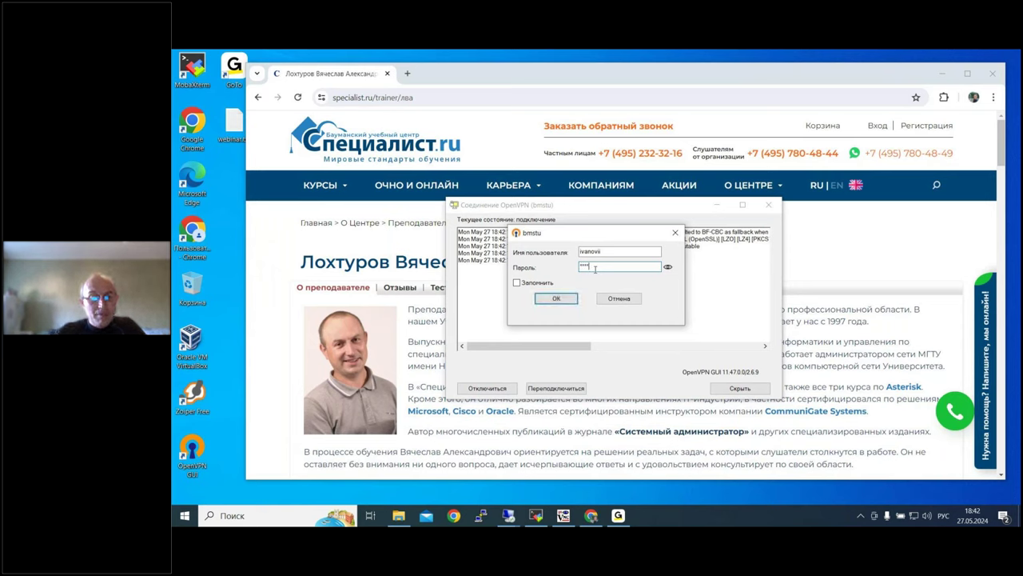
text(**)
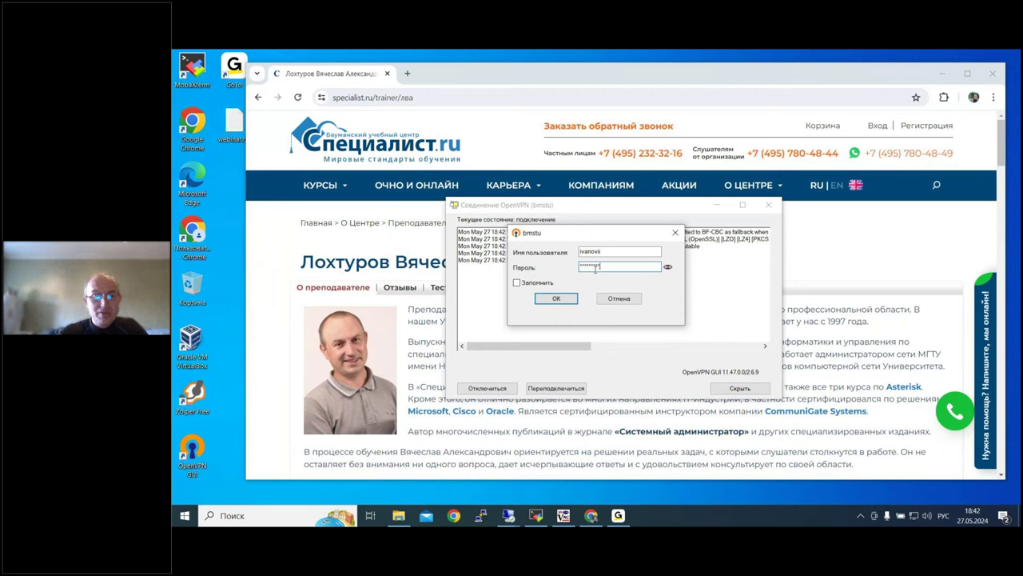
text(**)
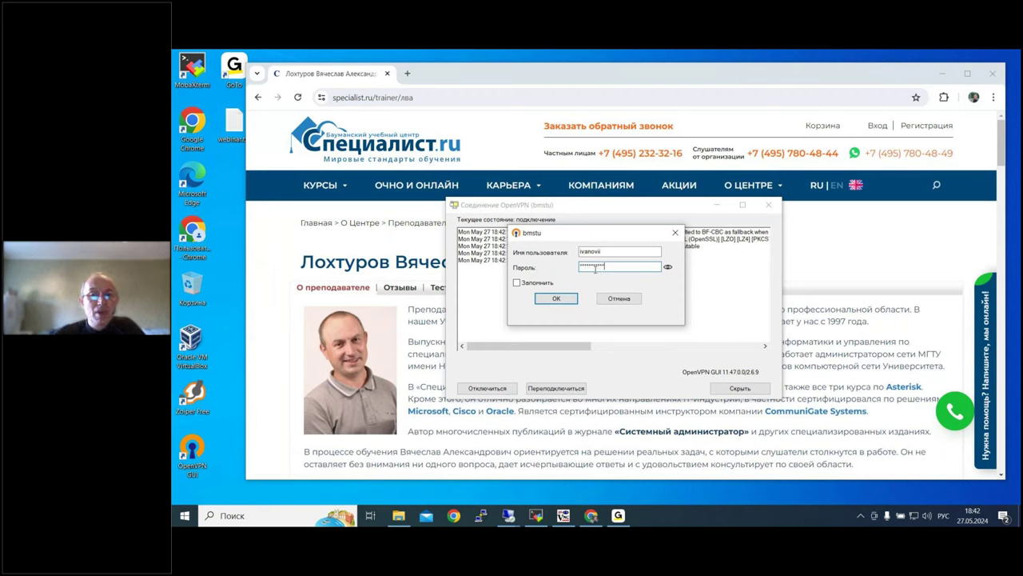
click(557, 299)
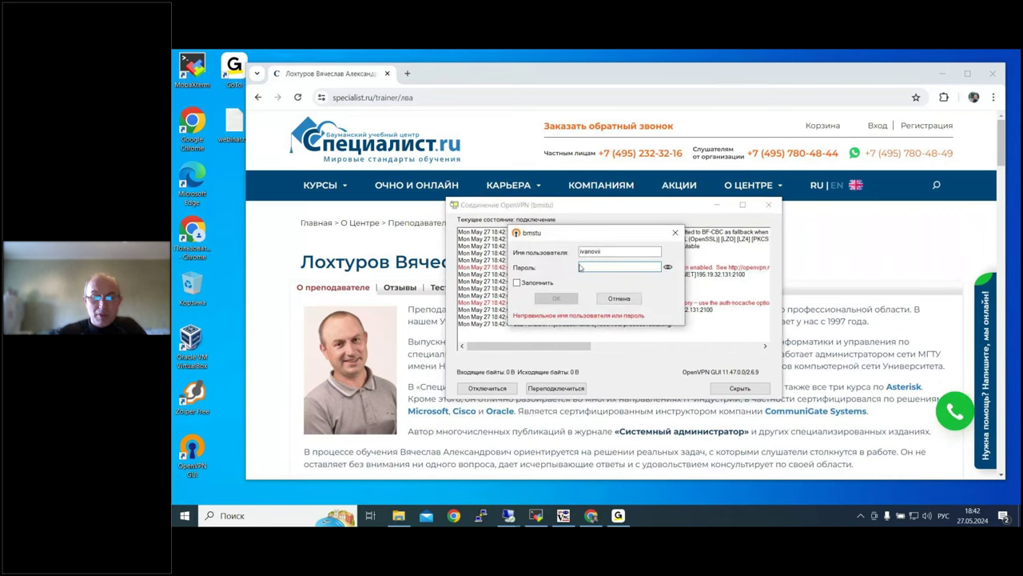
Step: Re-enter the VPN password after the rejection so bmstu connects at 172.16.179.70
key(alt+shift)
text(********)
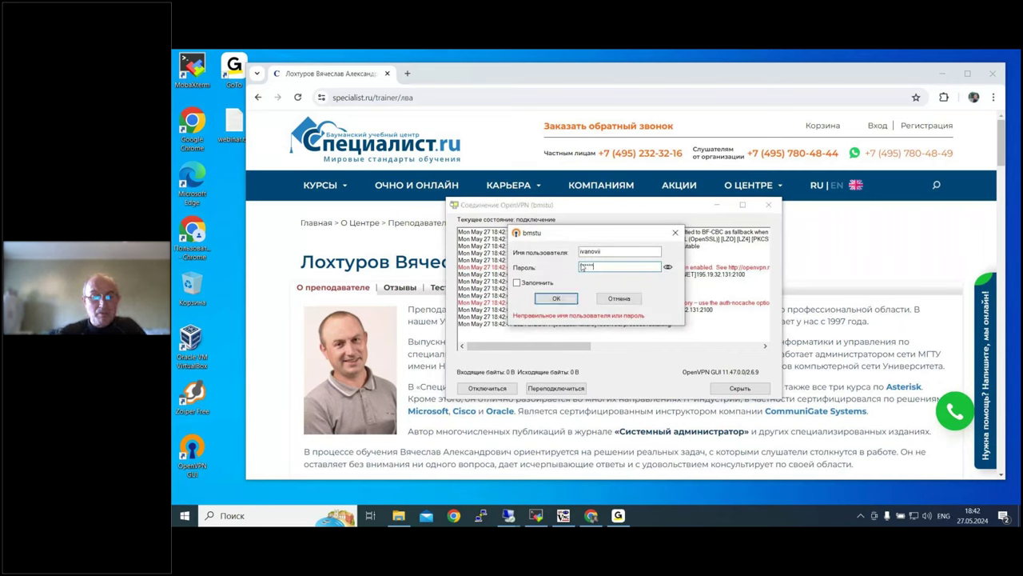
key(Return)
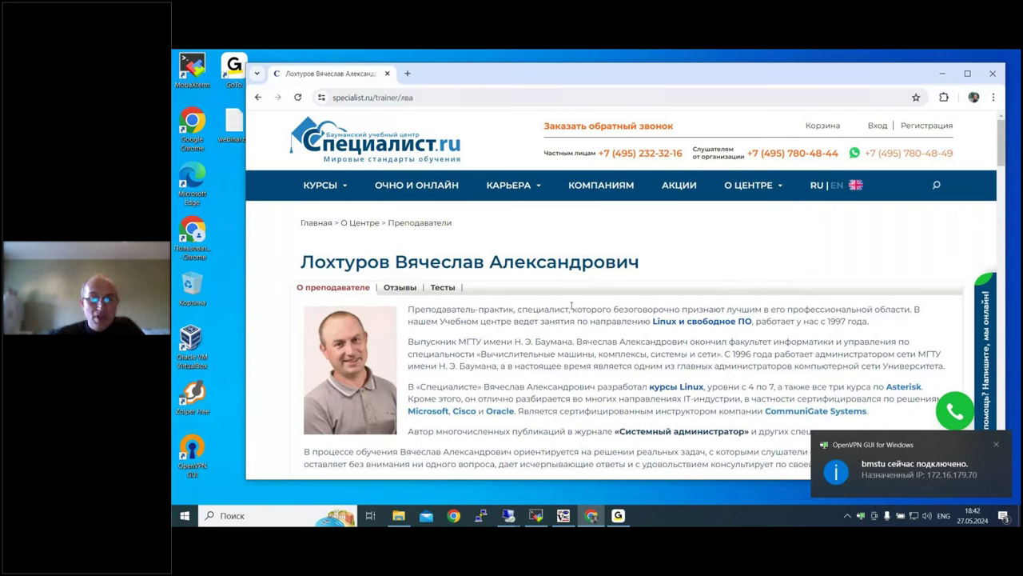
click(509, 515)
Step: Start a new Remote Desktop Connection and enter the computer name term
click(509, 516)
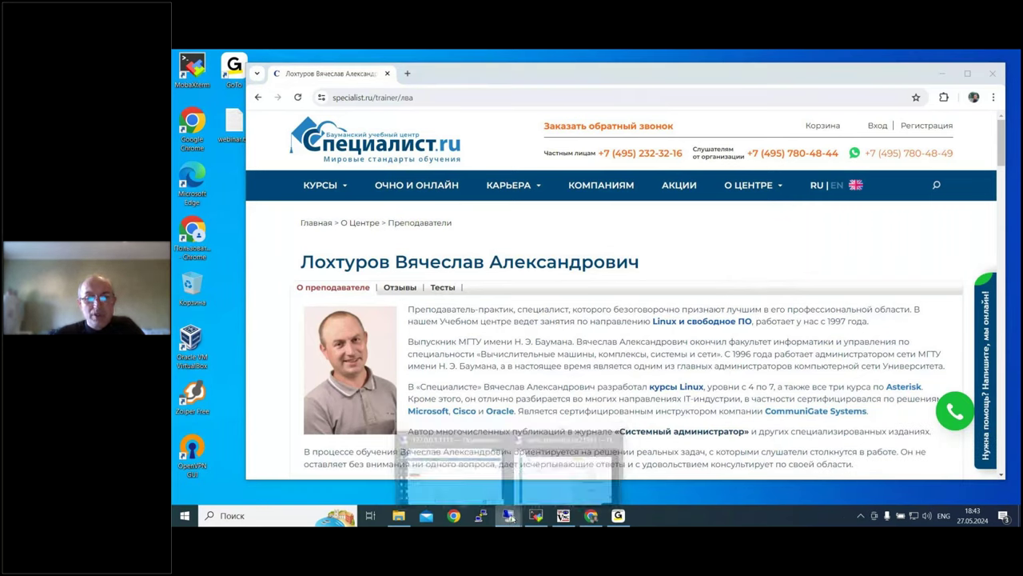
right_click(509, 516)
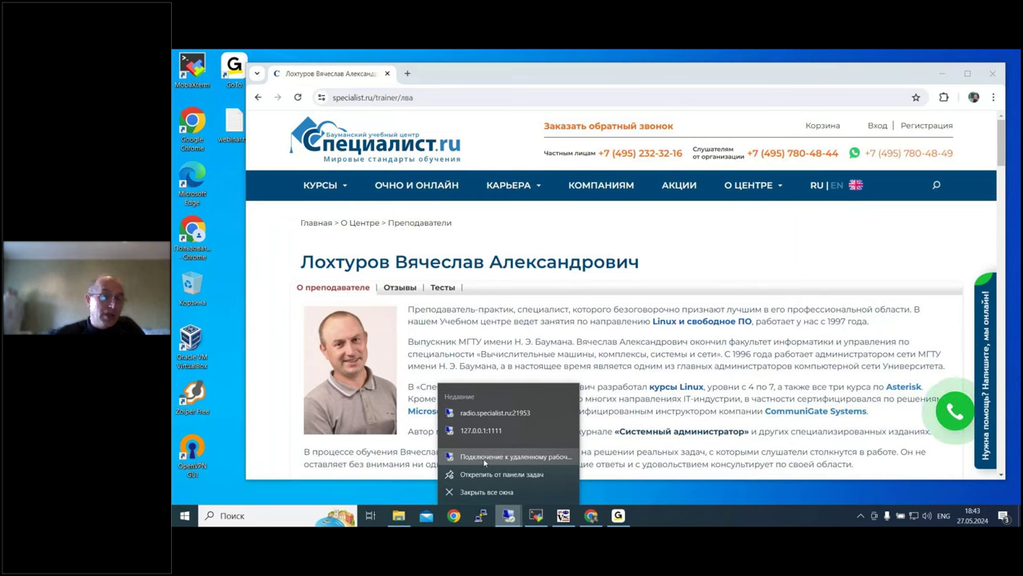
click(485, 458)
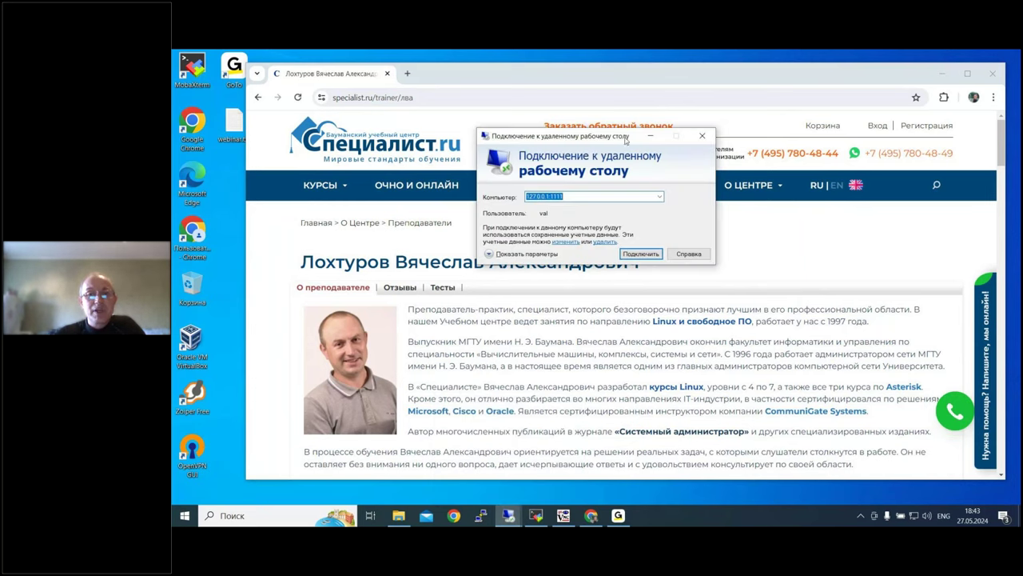
drag(625, 140, 642, 145)
text(lo)
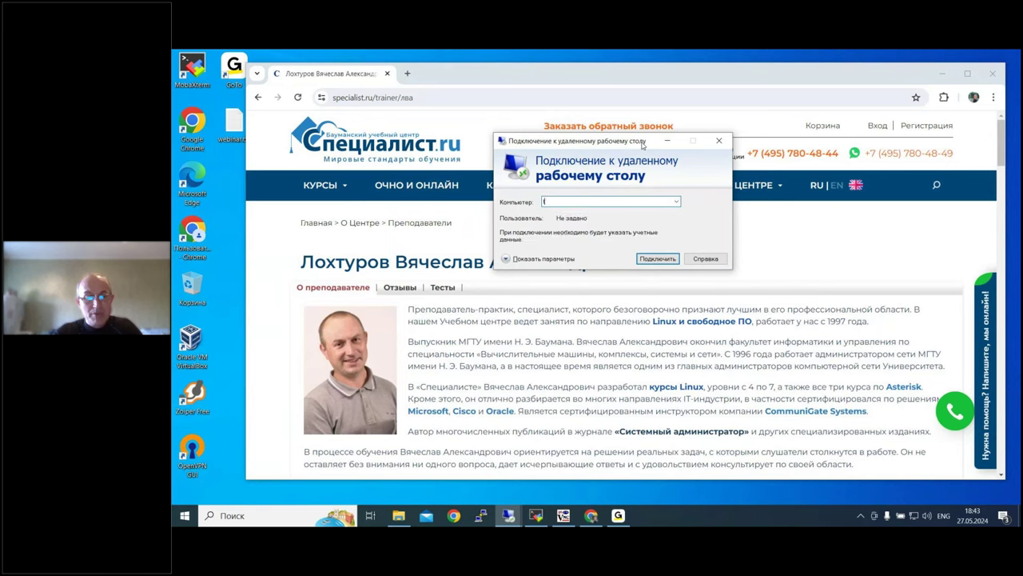
text(rm)
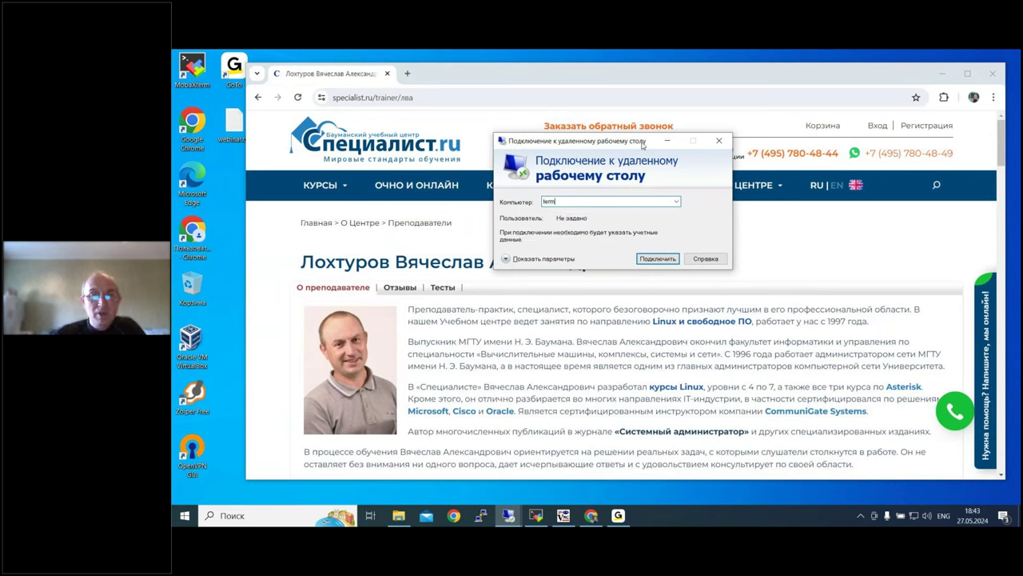
Step: Set the display size to 1024 by 768, connect, and accept the certificate warning
click(542, 258)
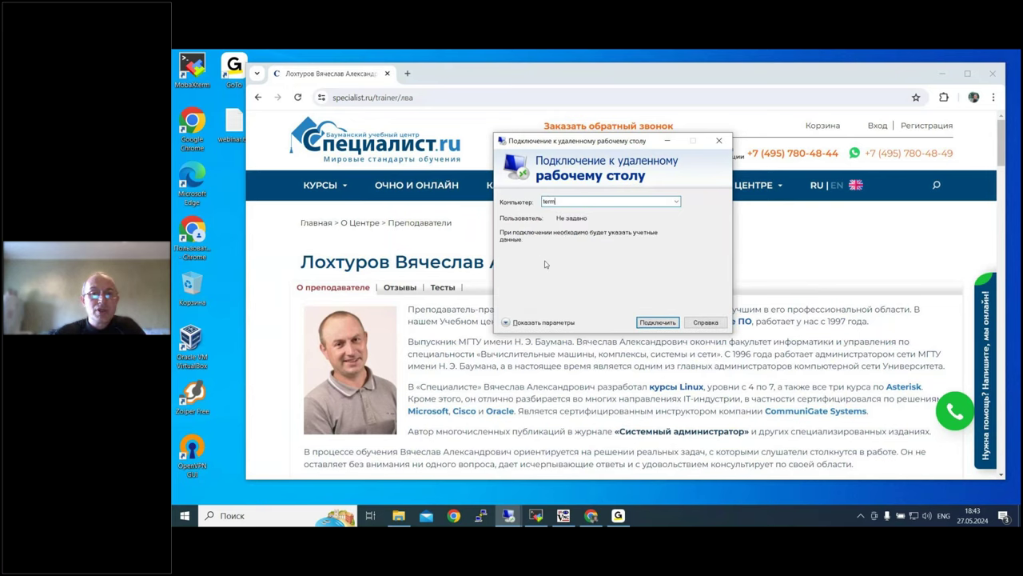
click(533, 198)
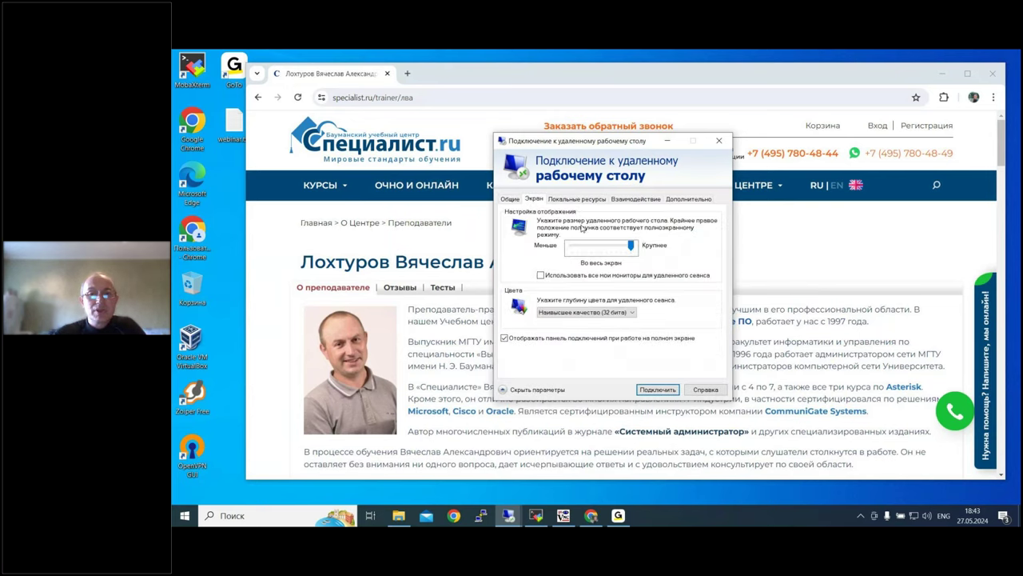
drag(631, 245, 581, 246)
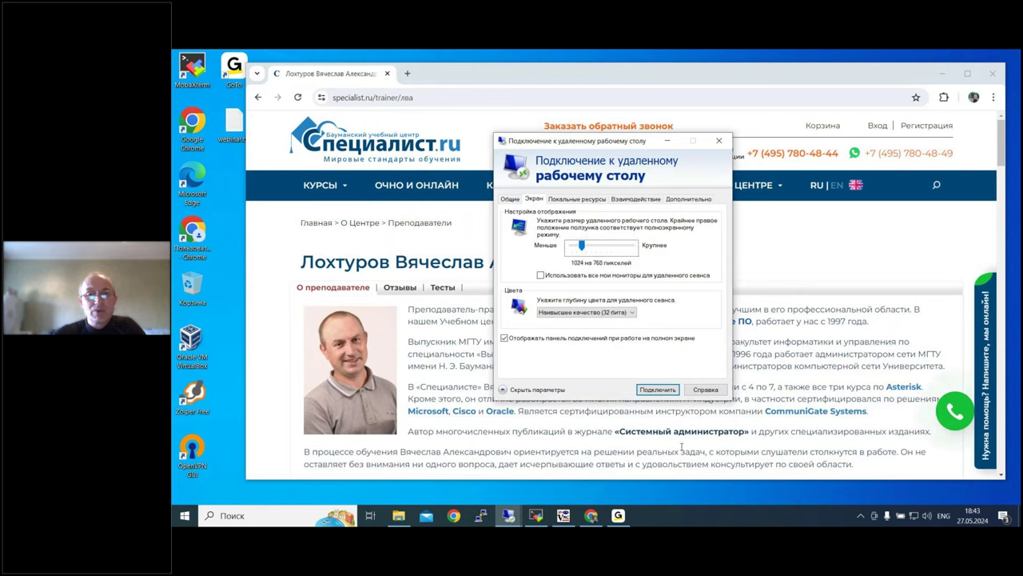
click(658, 389)
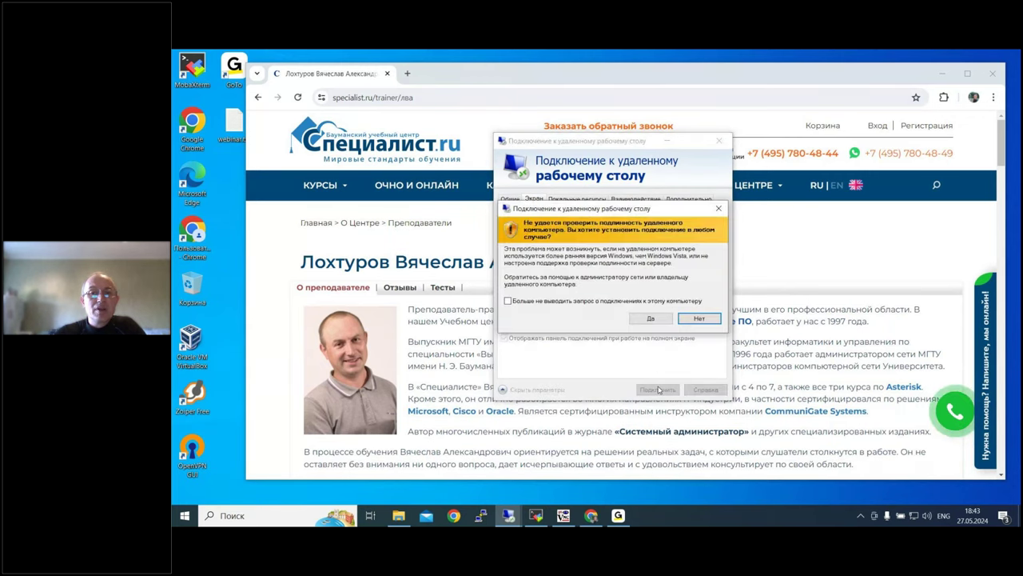
click(646, 318)
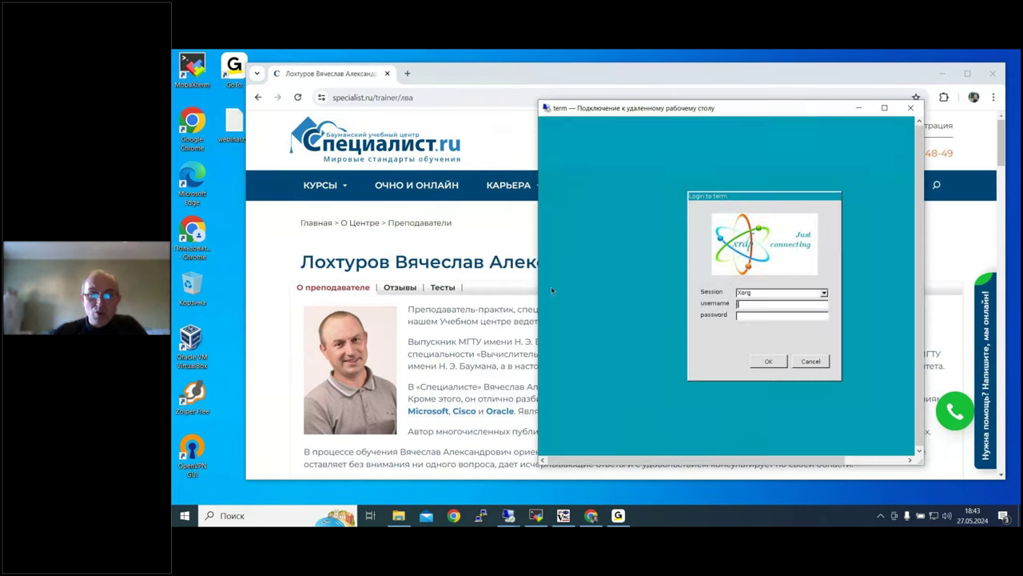
Step: Widen the RDP window and log in to xrdp with the user's username and password
drag(539, 249, 471, 249)
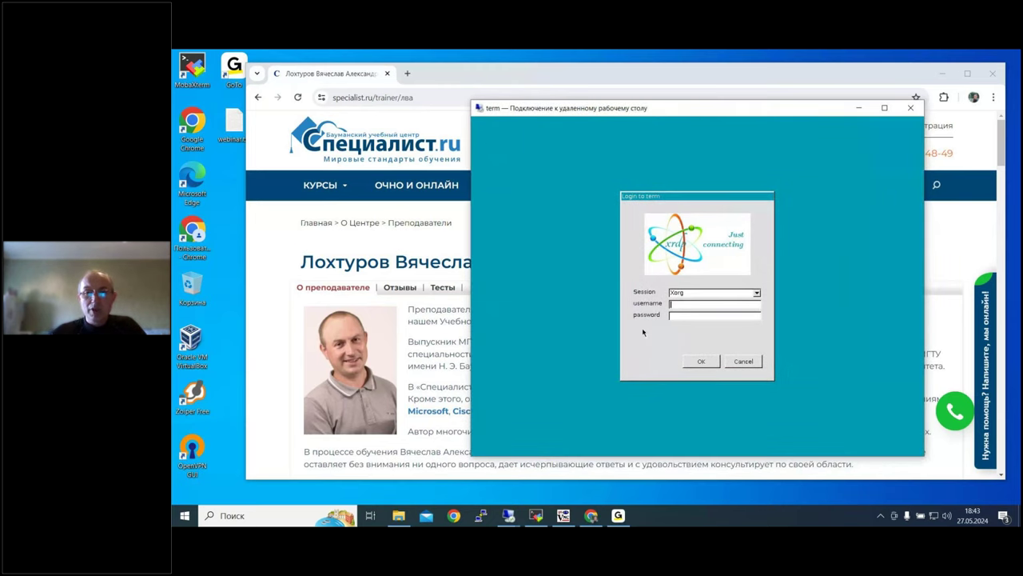
text(user)
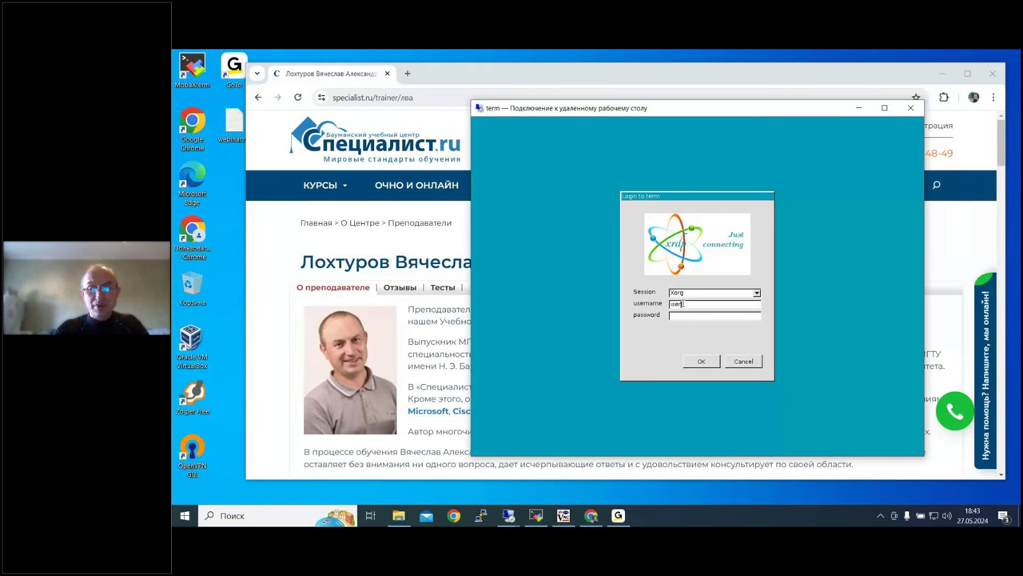
key(BackSpace)
key(BackSpace)
key(BackSpace)
key(BackSpace)
text(ivanov)
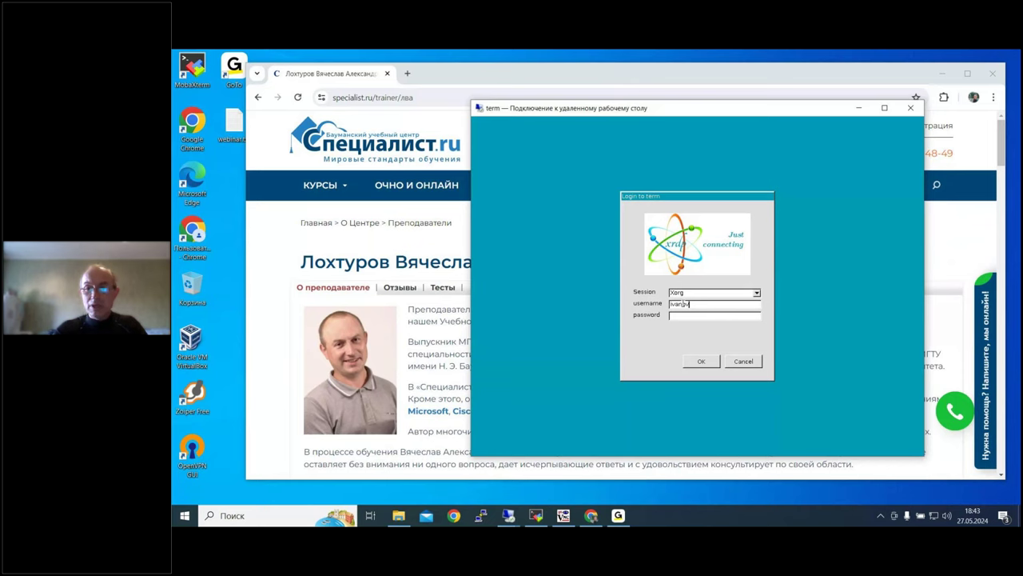
key(Tab)
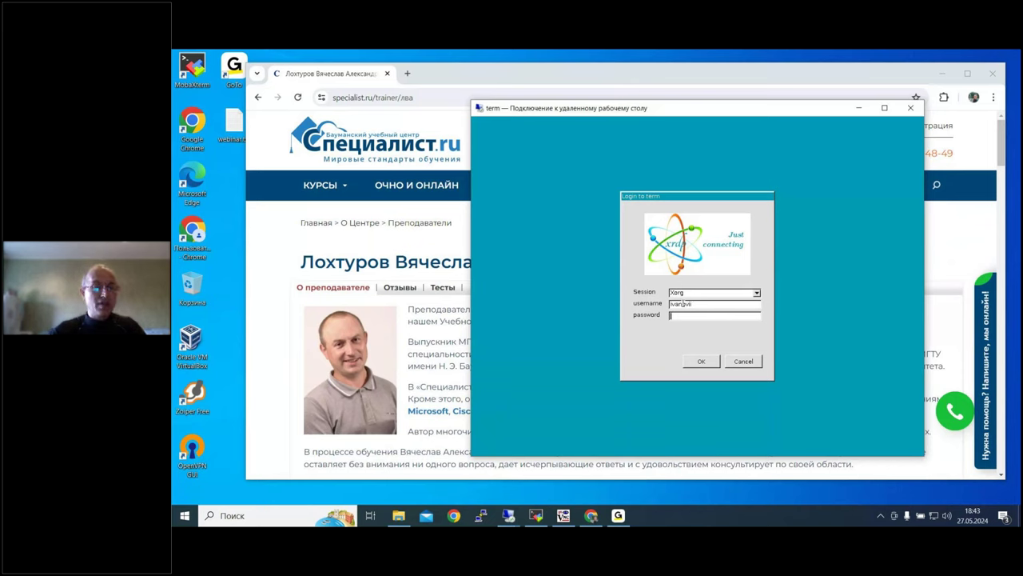
text(******)
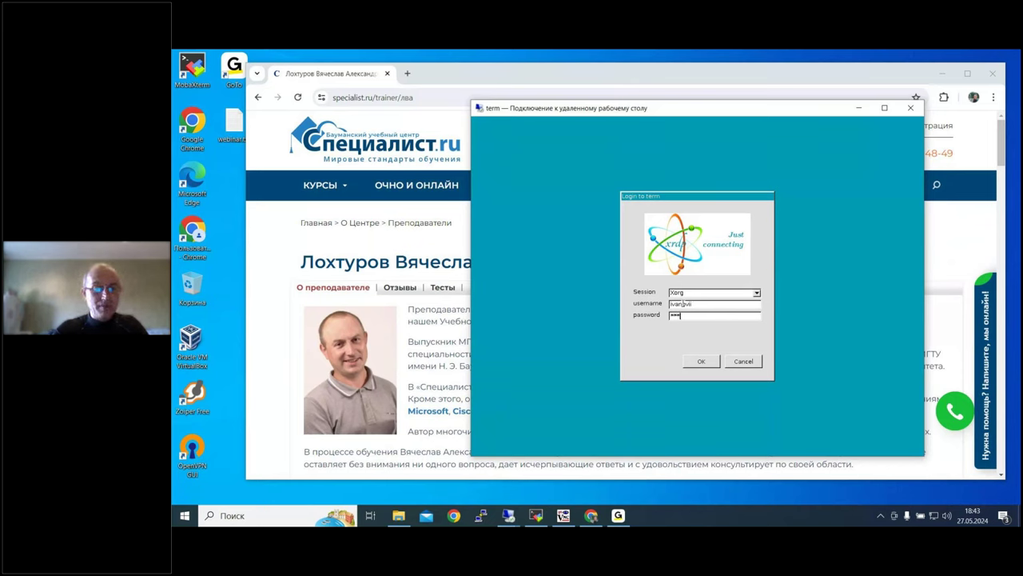
text(****)
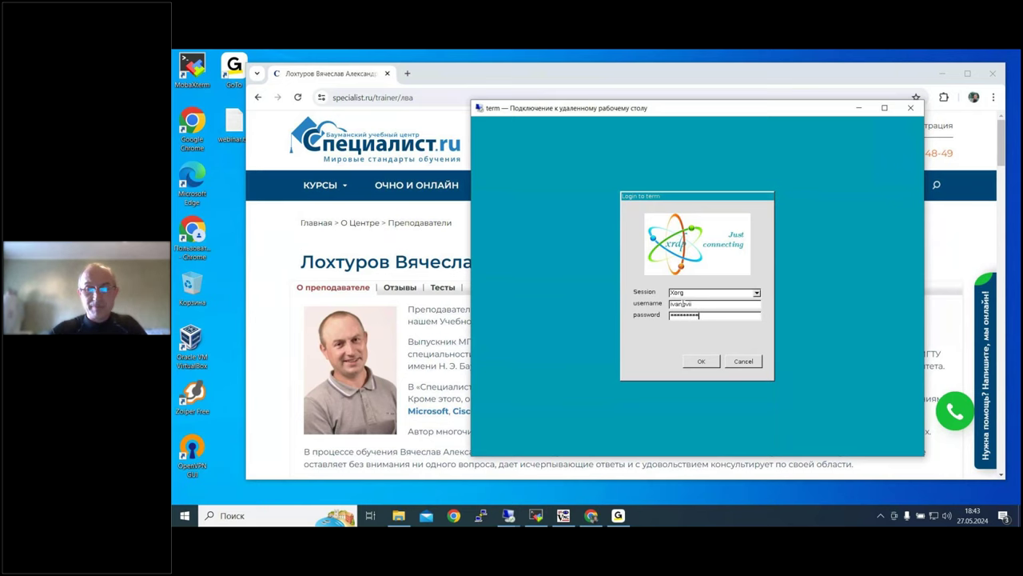
text(**)
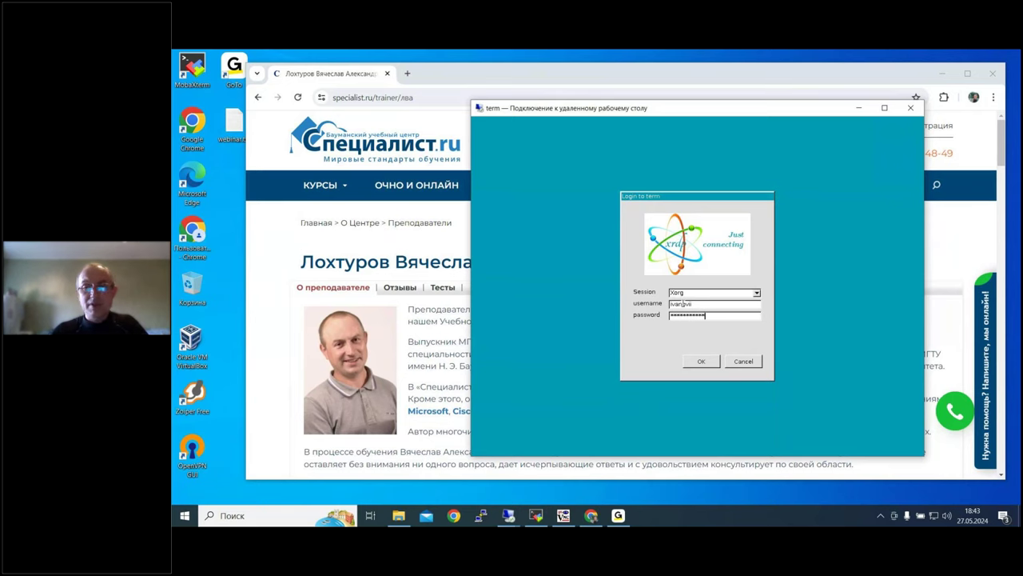
key(Return)
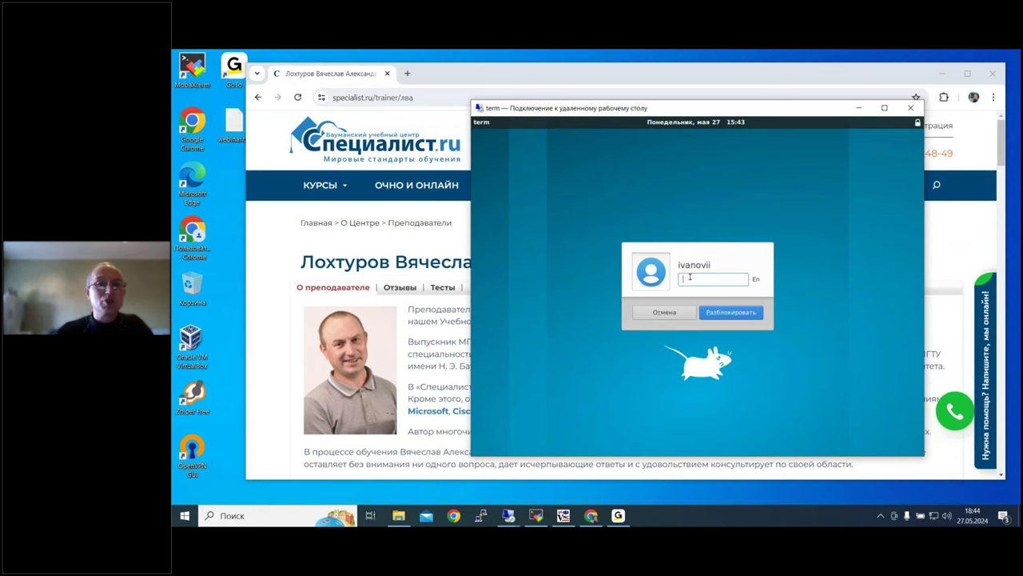
click(405, 74)
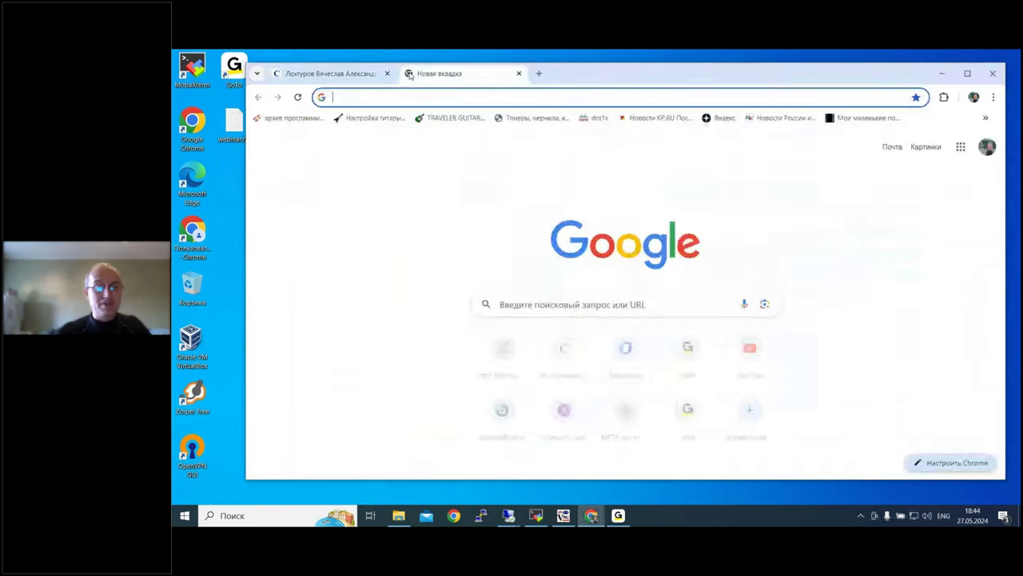
Step: Go to wiki.val.bmstu.ru and open the Communigate import-substitution page via Материалы по методике чтения курсов
text(w)
key(Return)
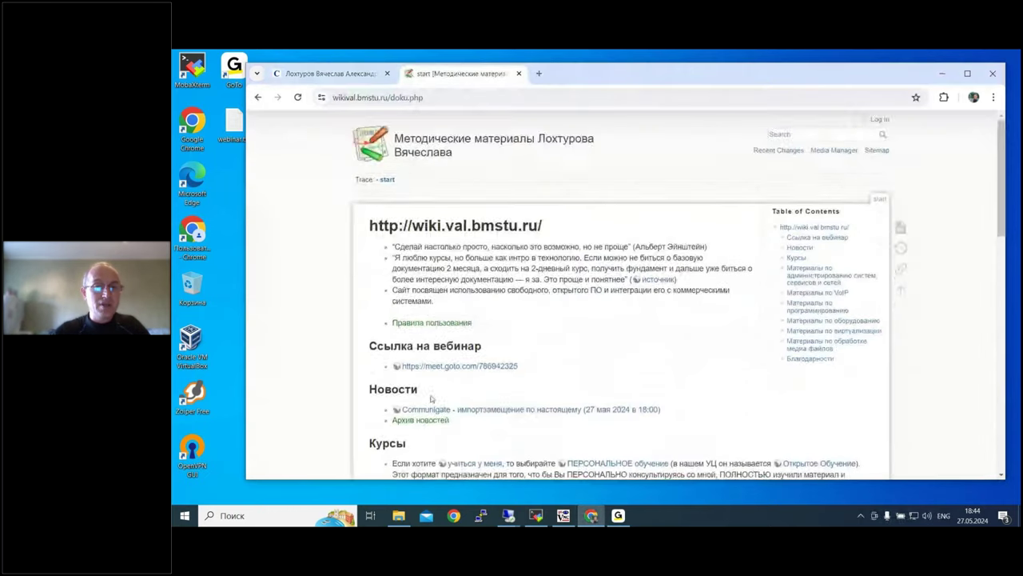
scroll(435, 397, down, 3)
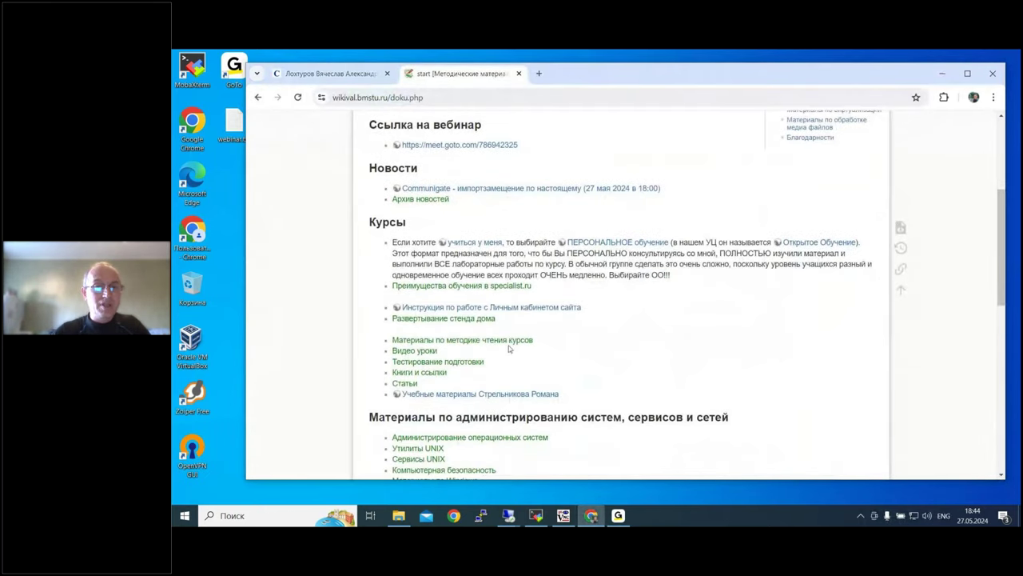
click(508, 342)
scroll(627, 392, down, 10)
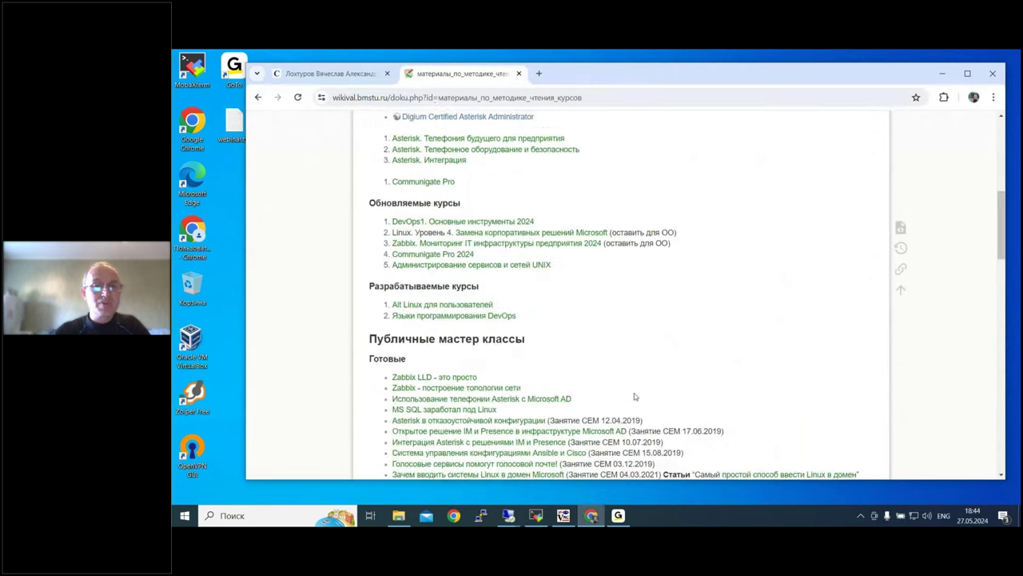
scroll(635, 397, down, 10)
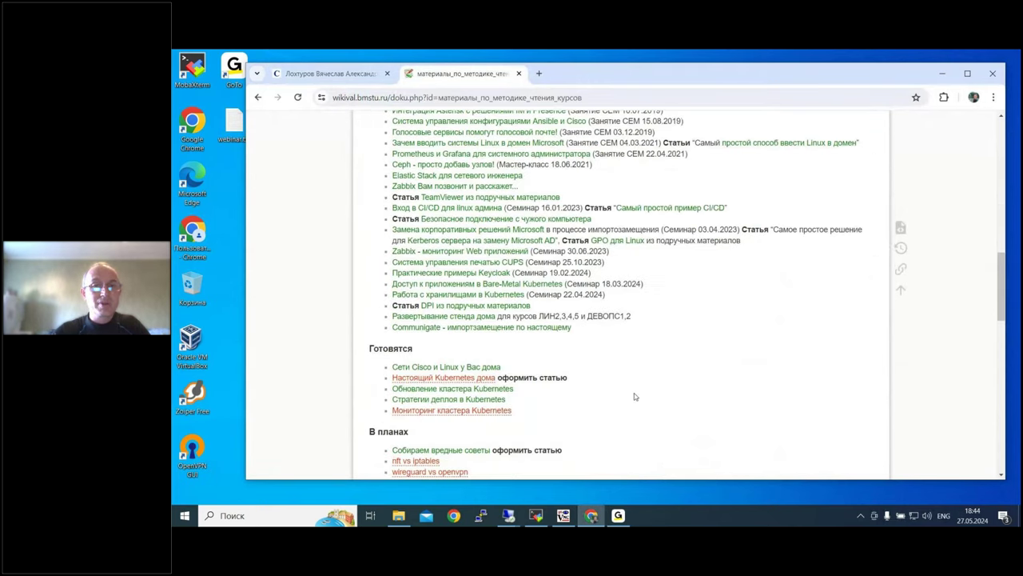
click(528, 160)
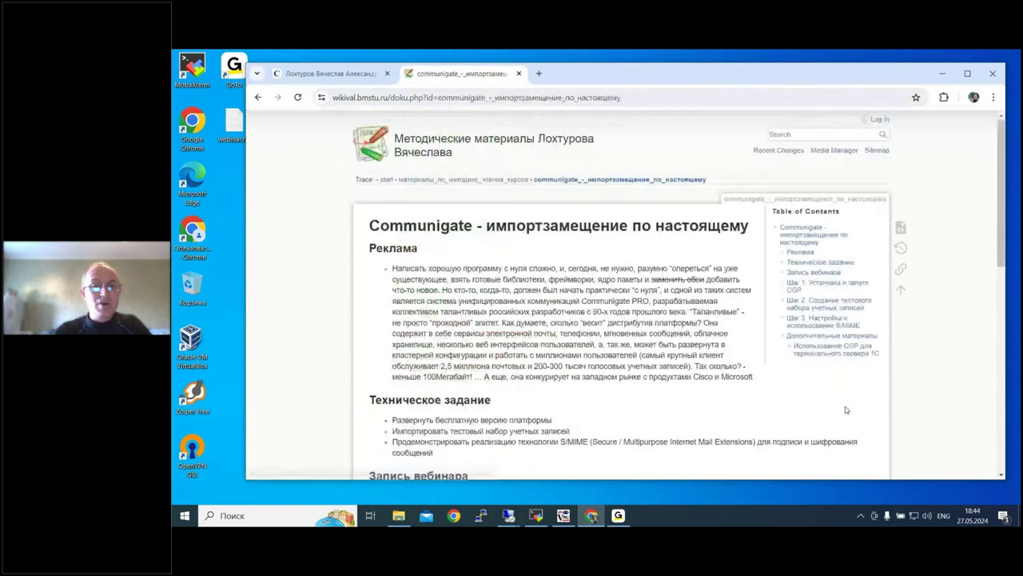
scroll(465, 386, down, 15)
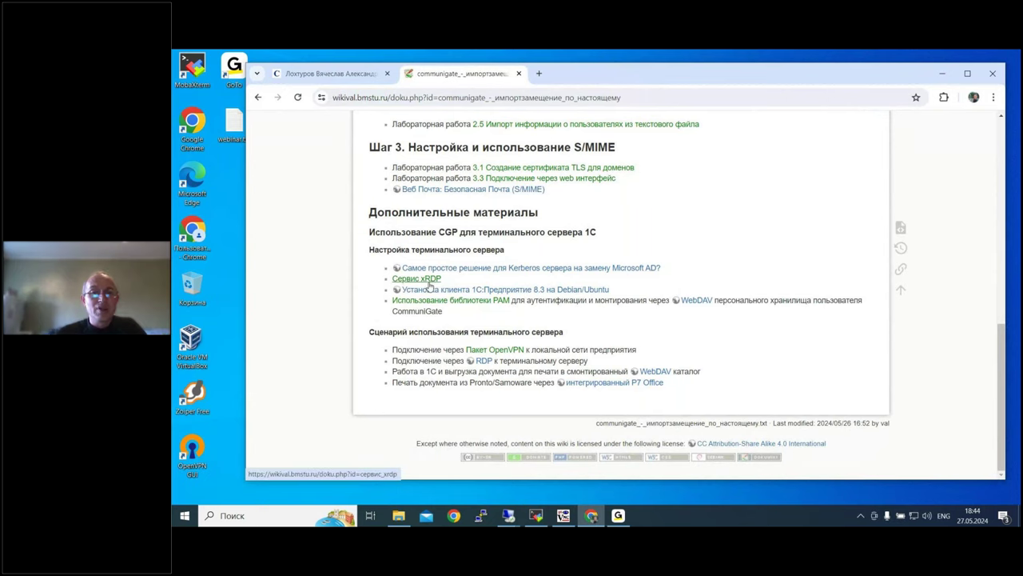
Step: Open the Kerberos article in a new tab, skim it, and close it
right_click(468, 270)
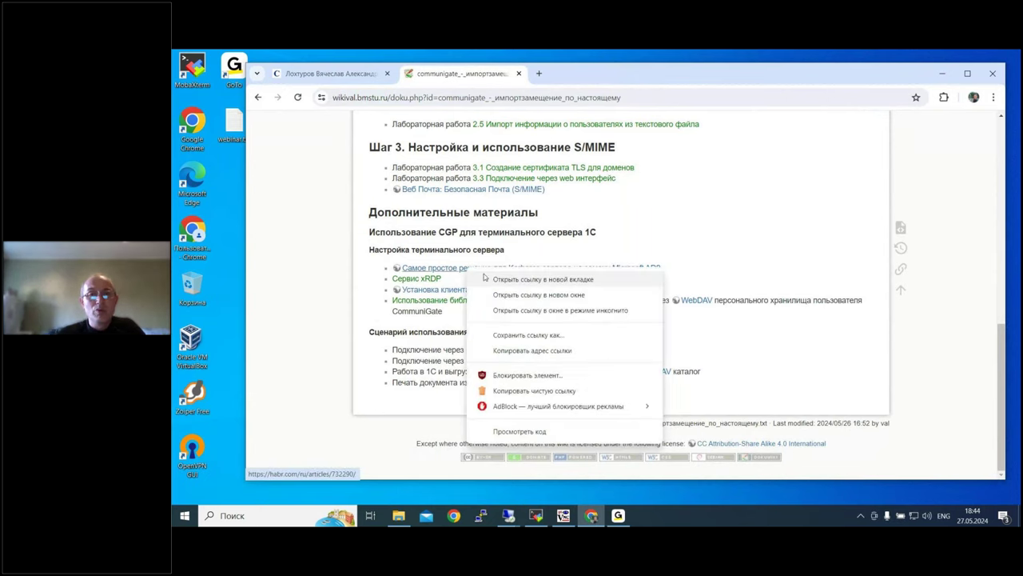
click(488, 278)
click(582, 74)
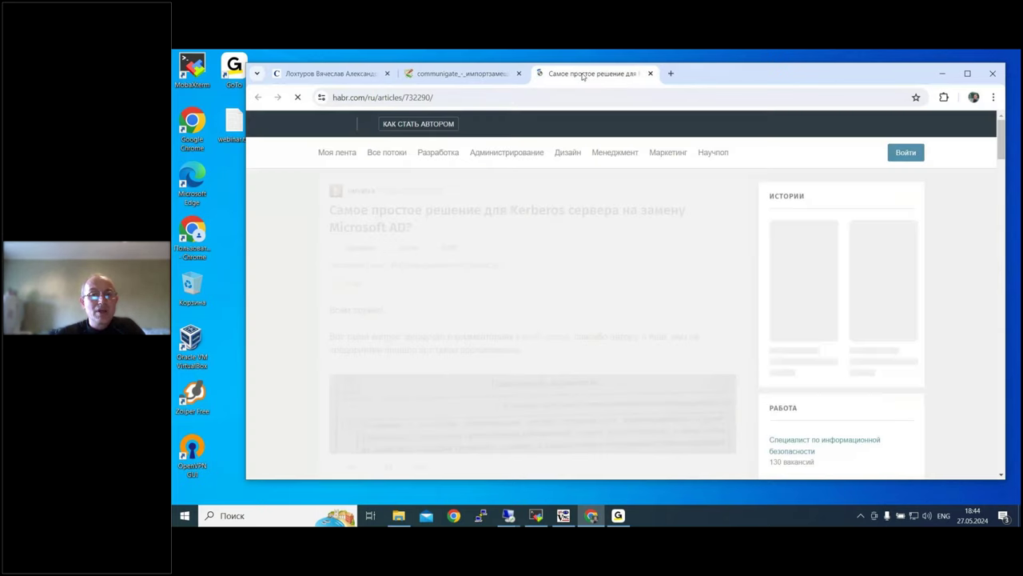
scroll(600, 273, down, 5)
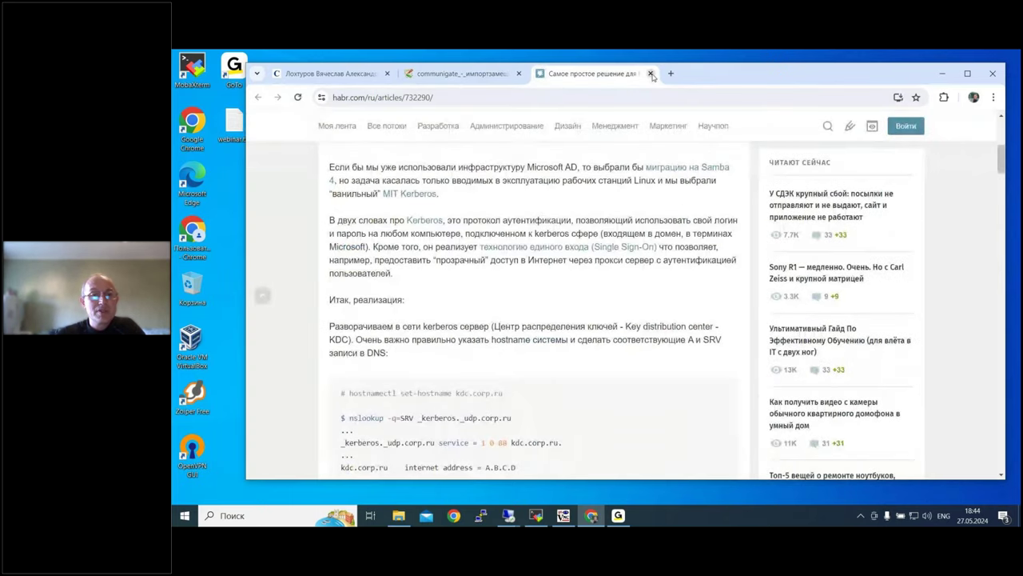
click(650, 74)
Step: Preview the Сервис xRDP page in a new tab, close it, and return to the term session
right_click(436, 281)
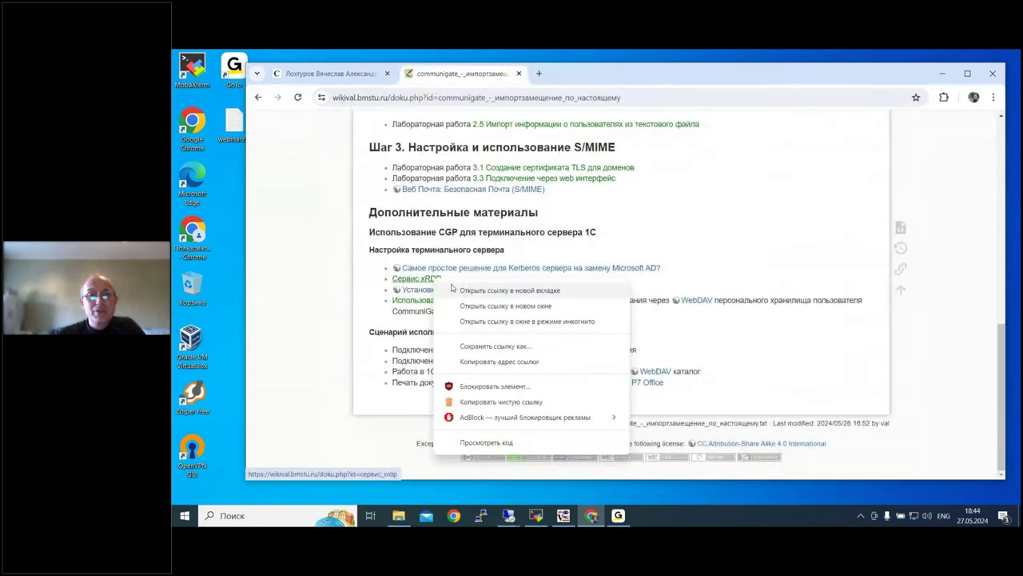
click(453, 290)
key(ctrl+Tab)
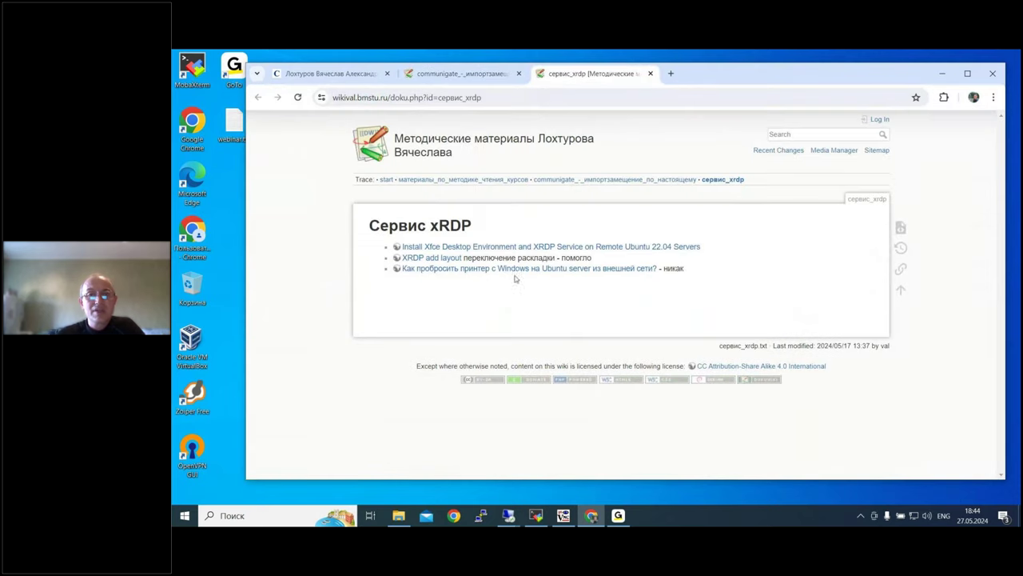
click(650, 73)
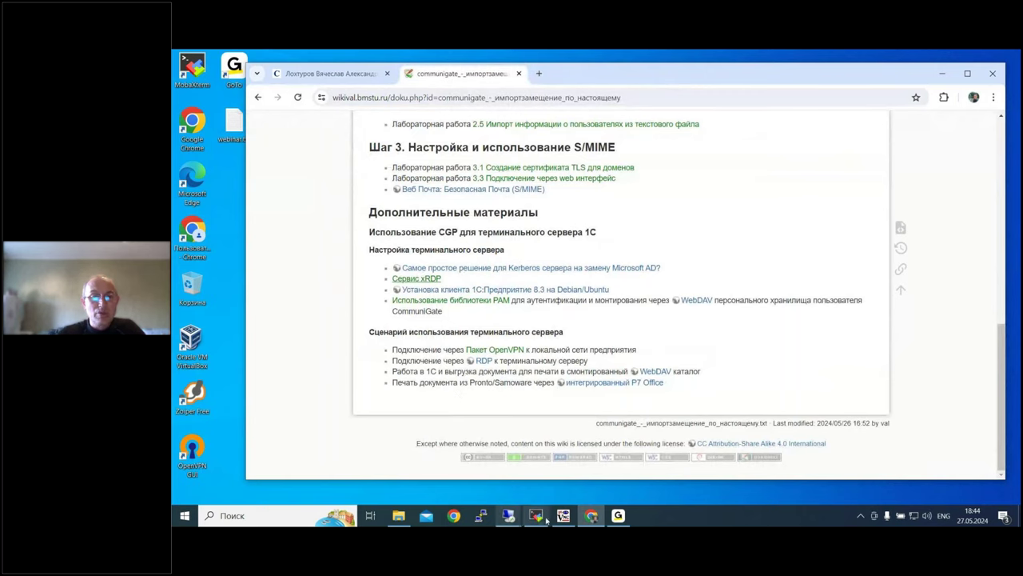
click(514, 519)
click(623, 467)
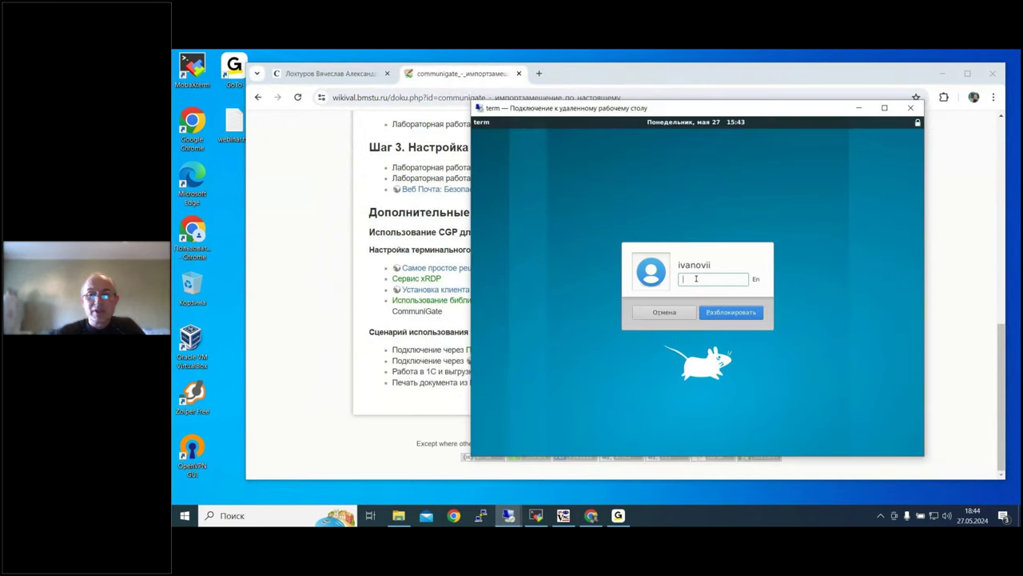
Step: Unlock the 'term' xrdp session with the account password, minimize the mail folder window, and show Приложения
text(**********)
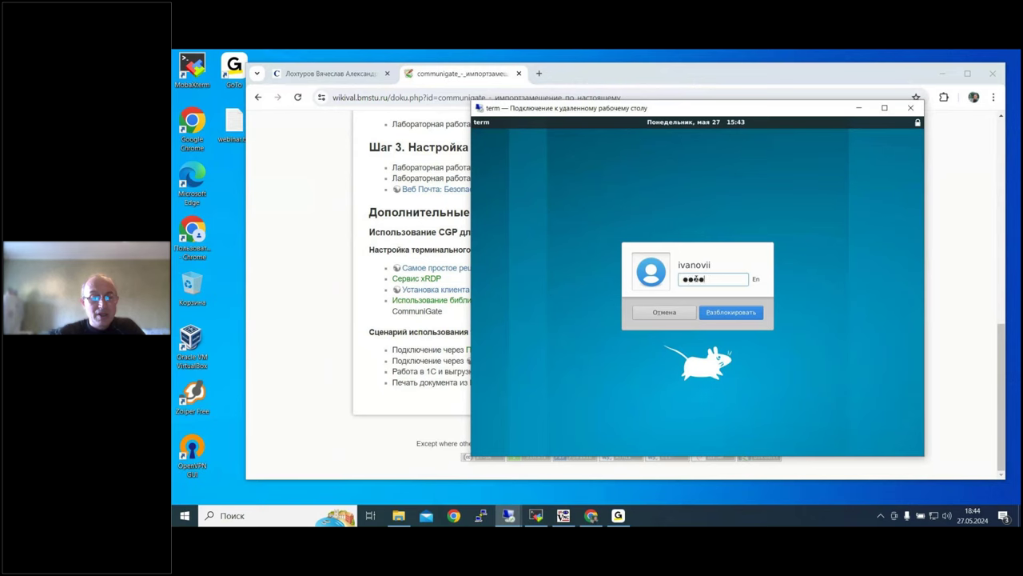
text(**)
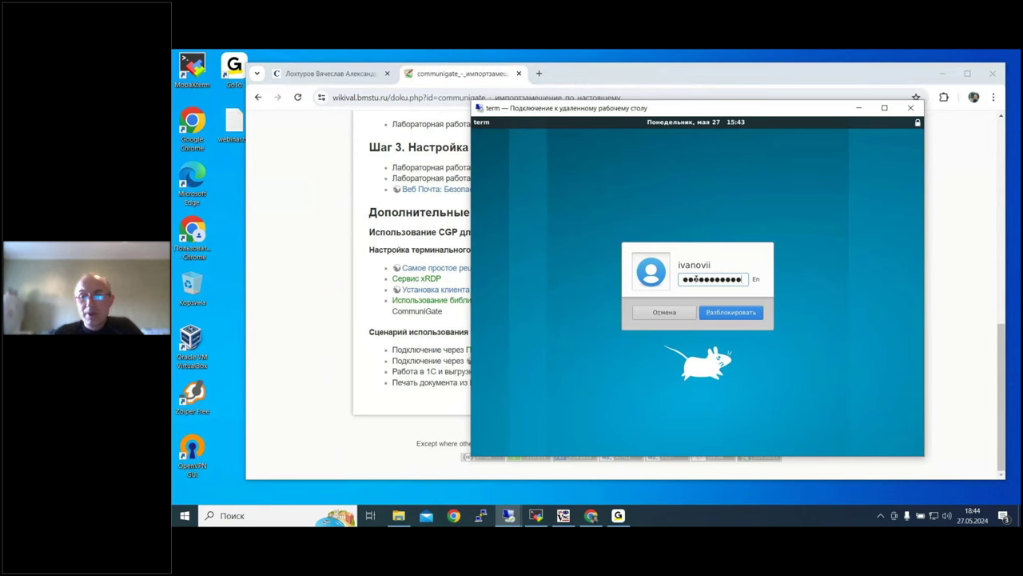
click(706, 317)
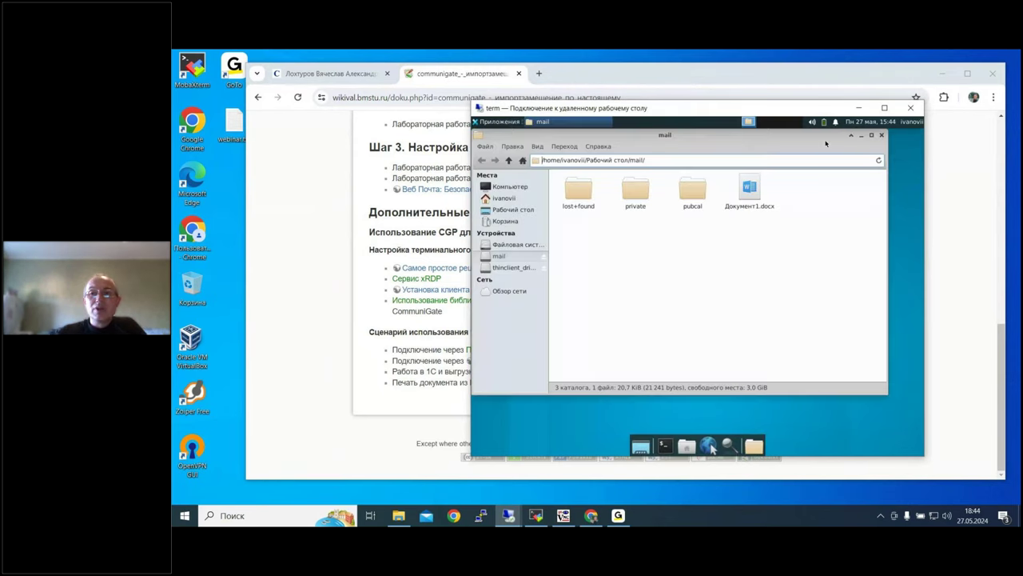
click(852, 137)
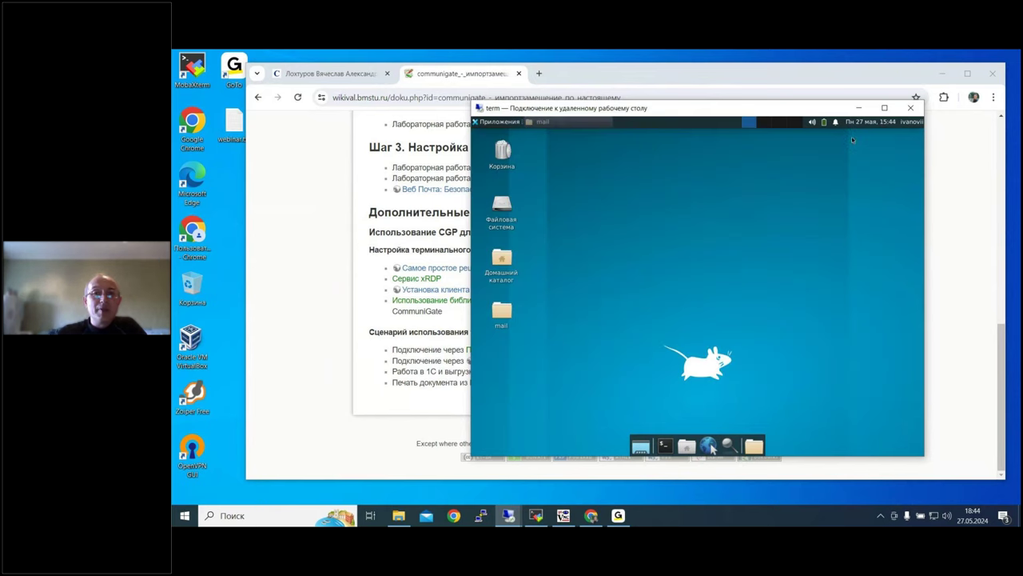
click(489, 122)
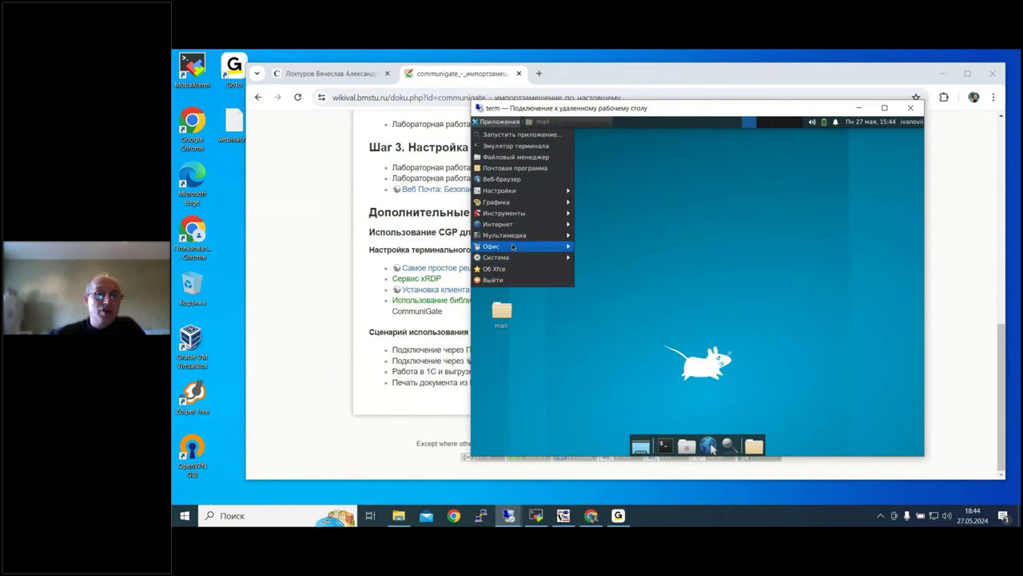
Step: Launch 1С:Предприятие x64 from Приложения > Офис and open the ДГУ infobase to its sign-in prompt
mouse_move(513, 246)
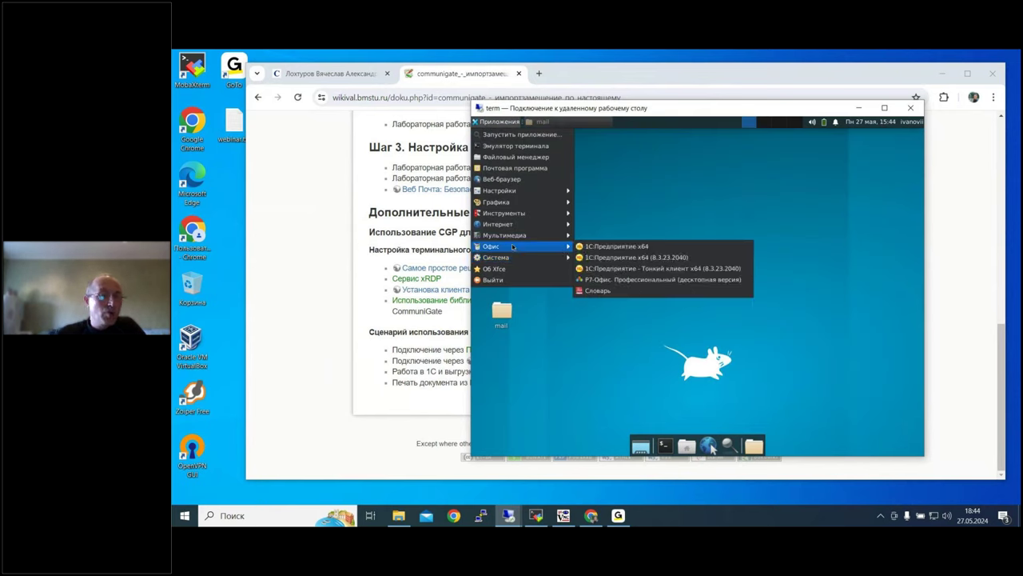
click(617, 247)
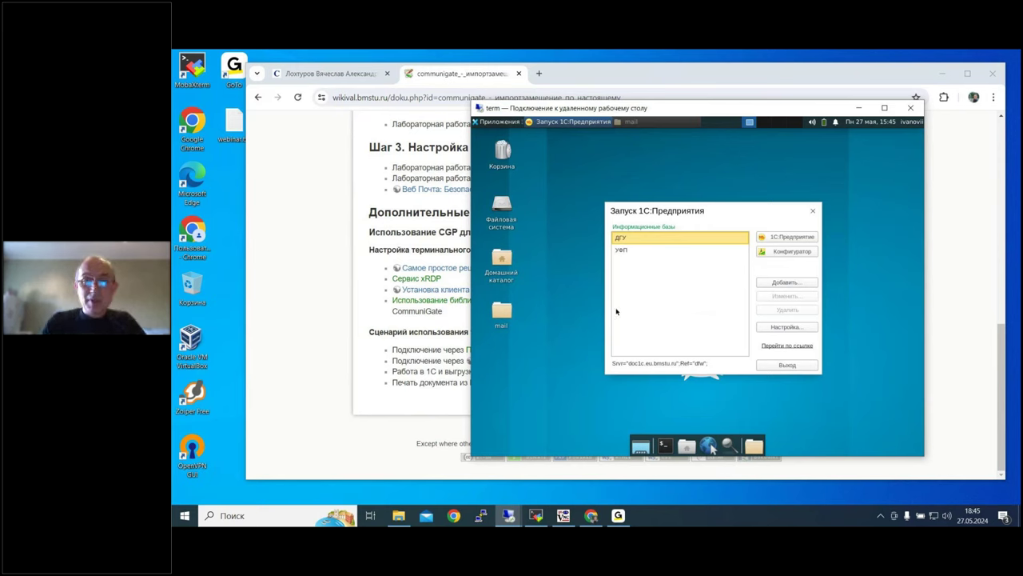
click(639, 251)
double_click(645, 238)
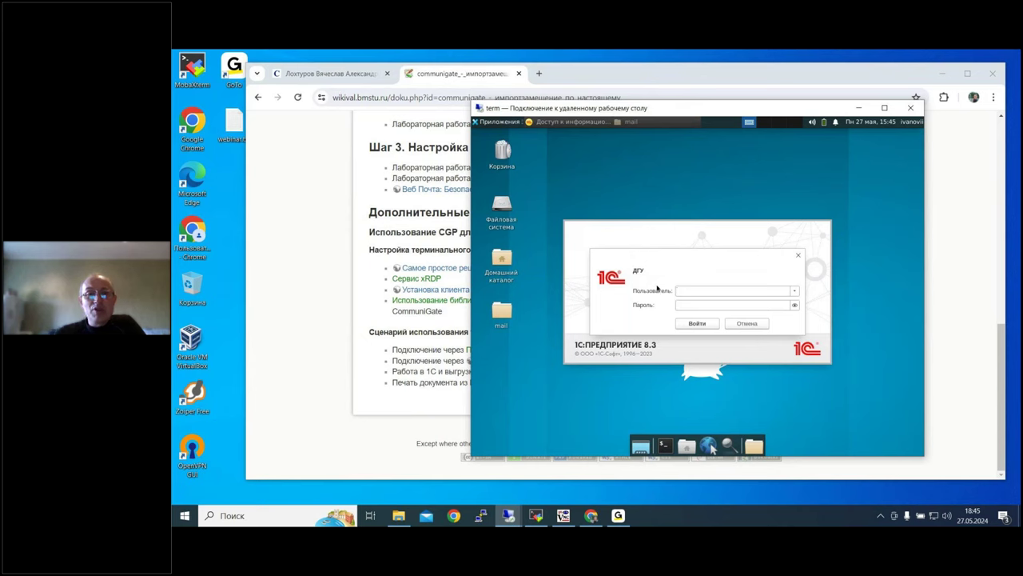
click(500, 122)
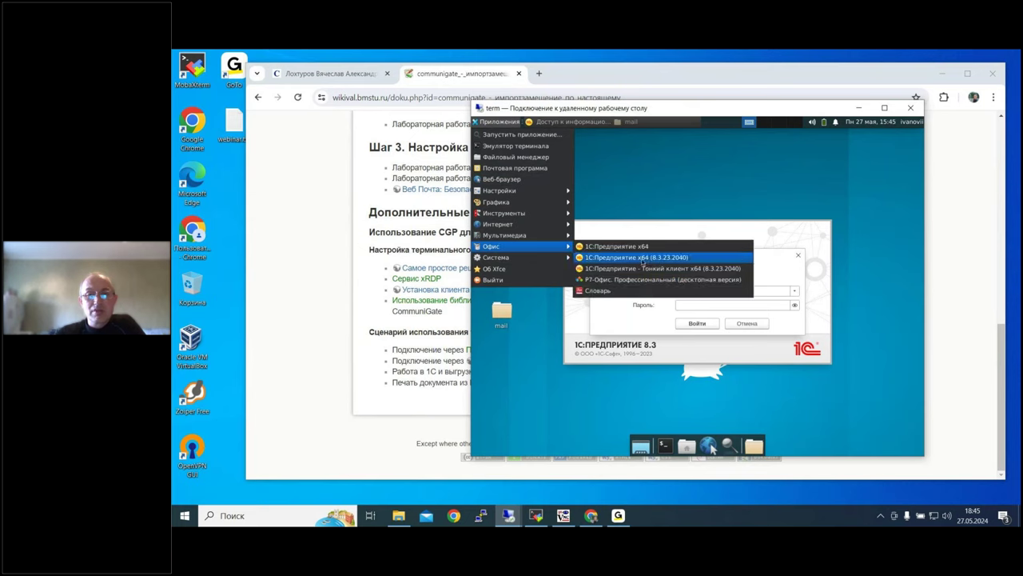
Step: Launch Р7-Офис Профессиональный, create a new document and type 'Документ из 1С'
click(641, 281)
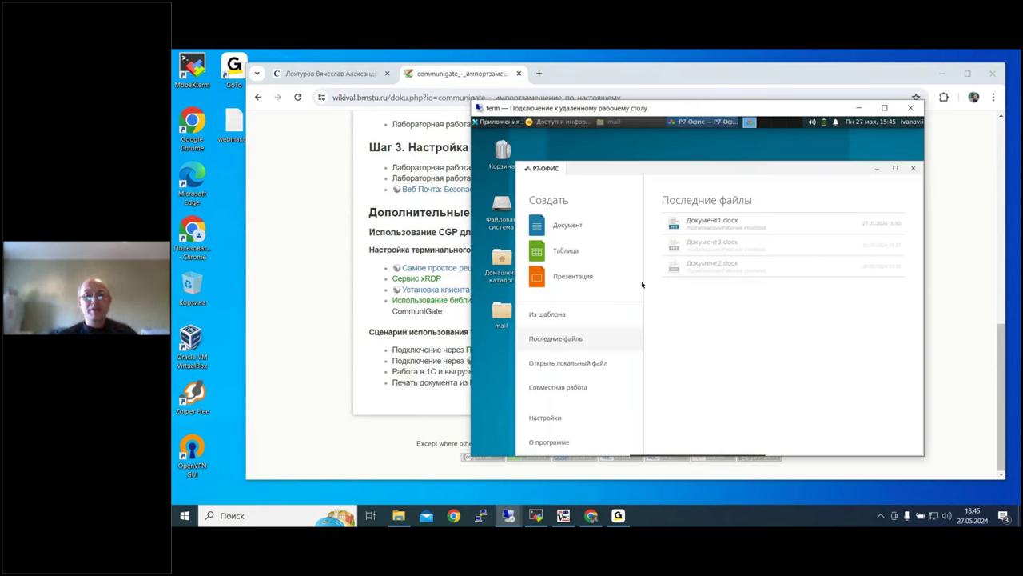
click(568, 227)
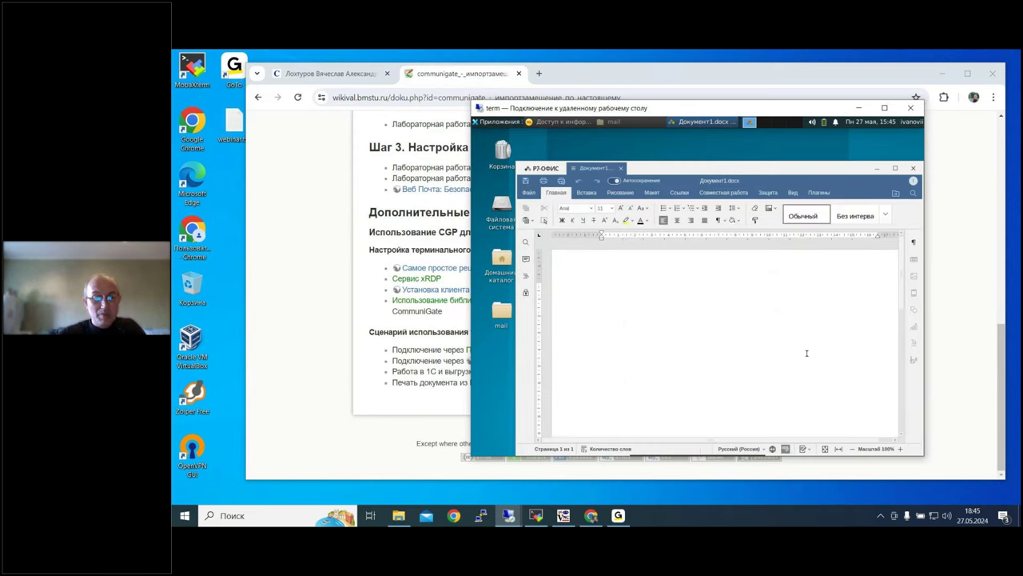
text(цн)
key(BackSpace)
text(н)
key(BackSpace)
key(BackSpace)
text(цн)
key(BackSpace)
key(BackSpace)
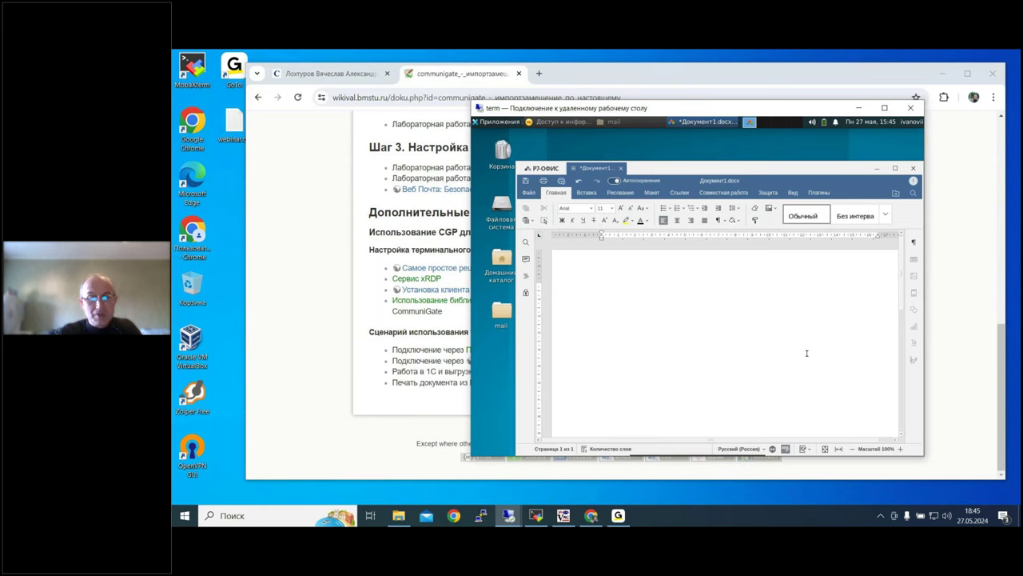
text(Доку)
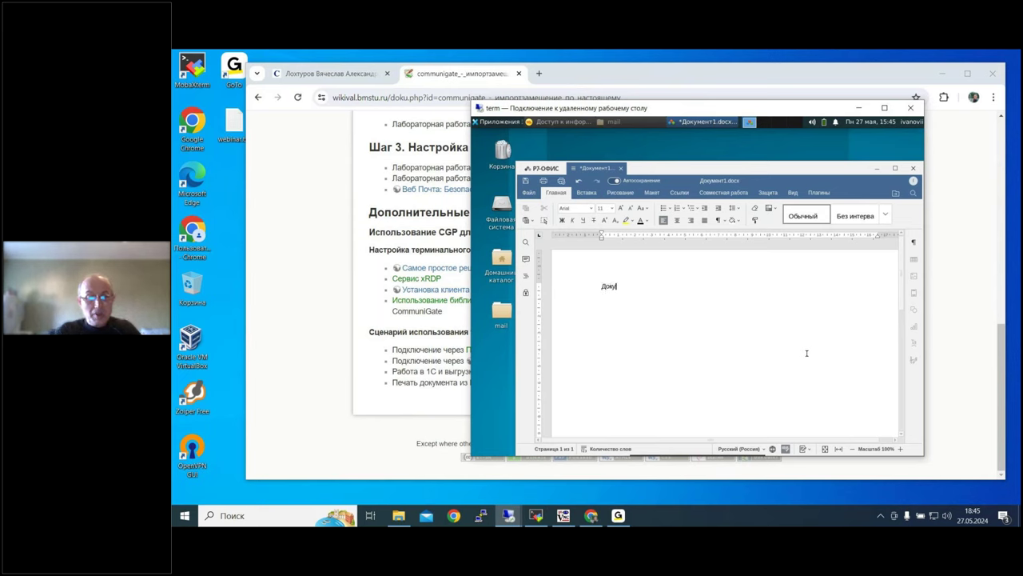
text(мент из 1С)
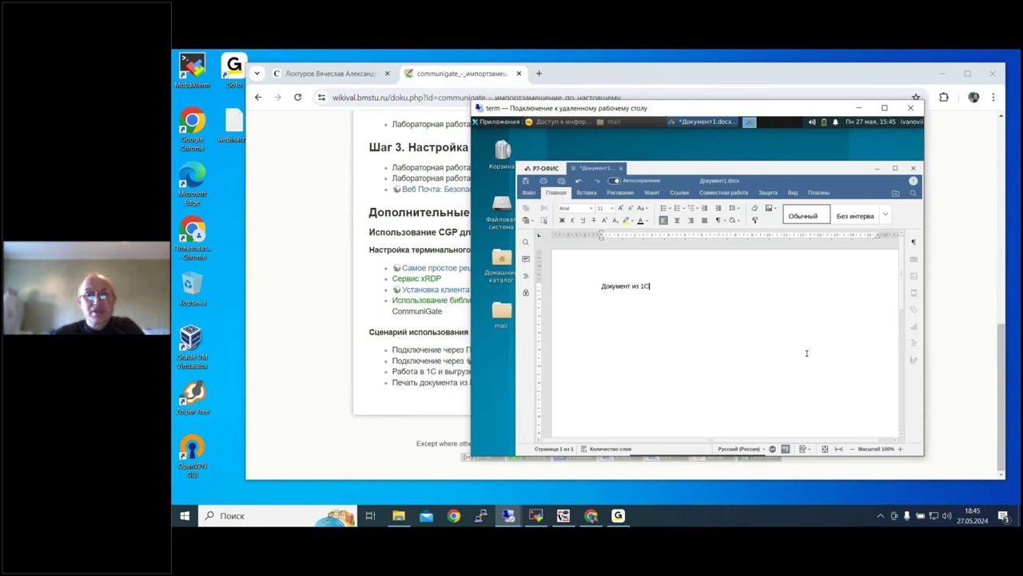
Step: Select the whole line and resize it to 48 pt, then return to the Chrome wiki page
key(ctrl+a)
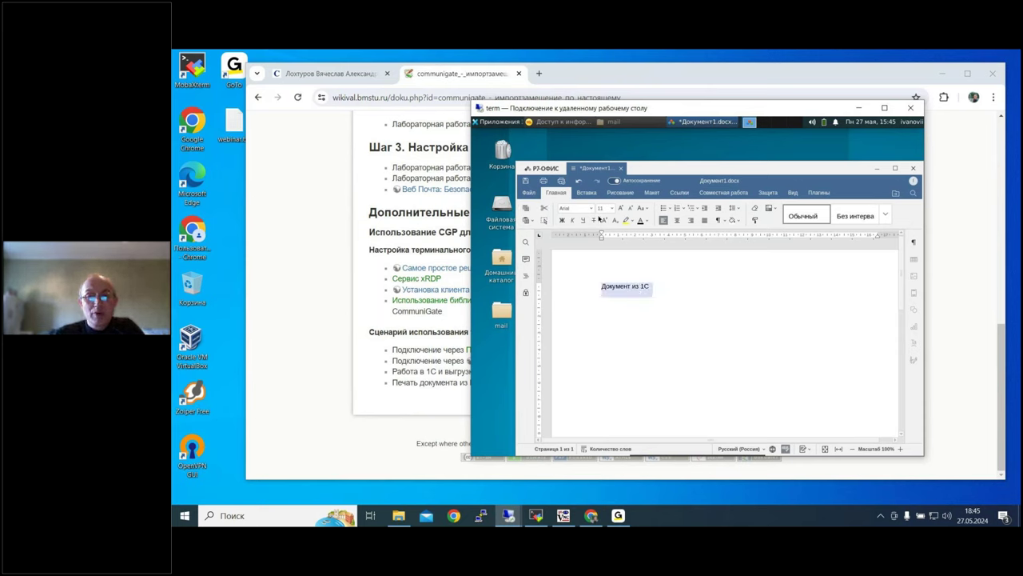
click(624, 208)
click(624, 208)
click(623, 208)
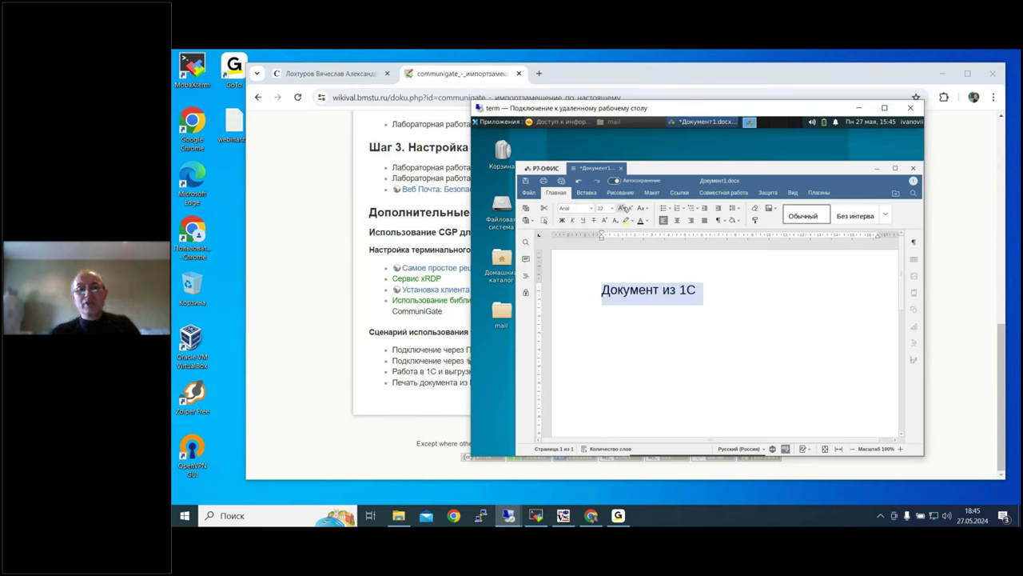
click(624, 208)
click(624, 208)
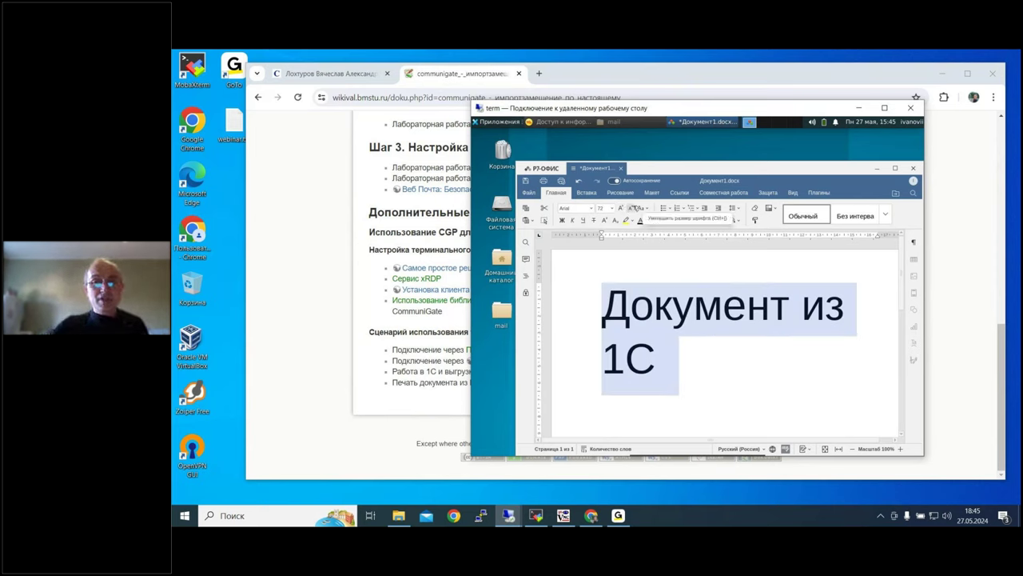
click(630, 208)
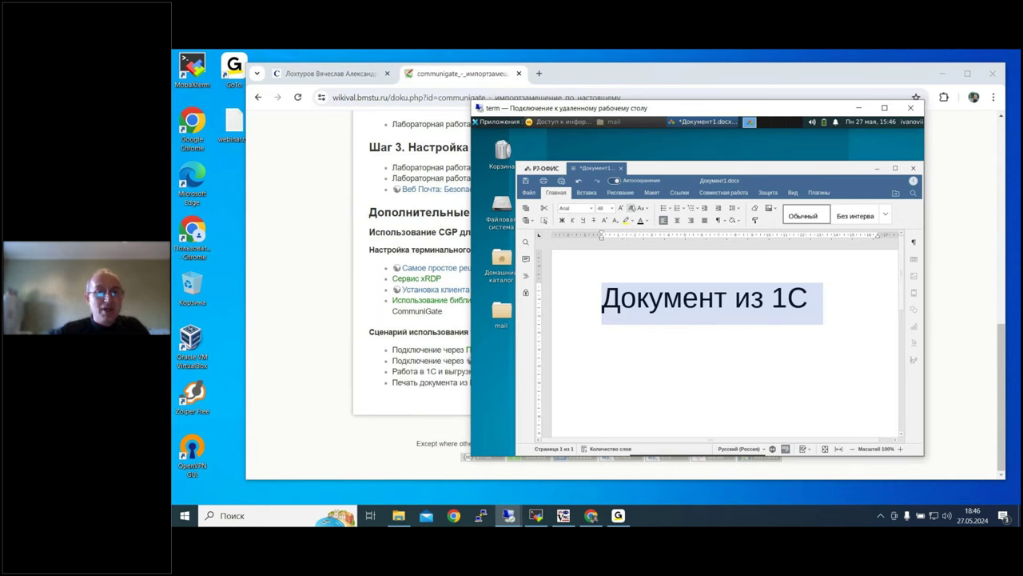
click(338, 270)
Step: Open the Сервис xRDP page in a new tab, close it, and bring the 'term' remote session forward
right_click(422, 282)
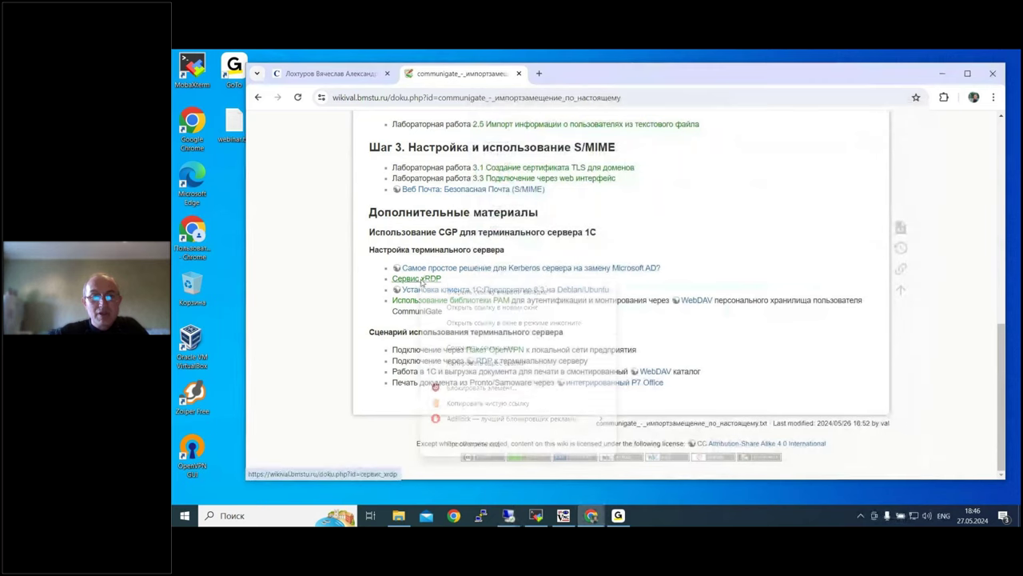
click(472, 292)
key(ctrl+Tab)
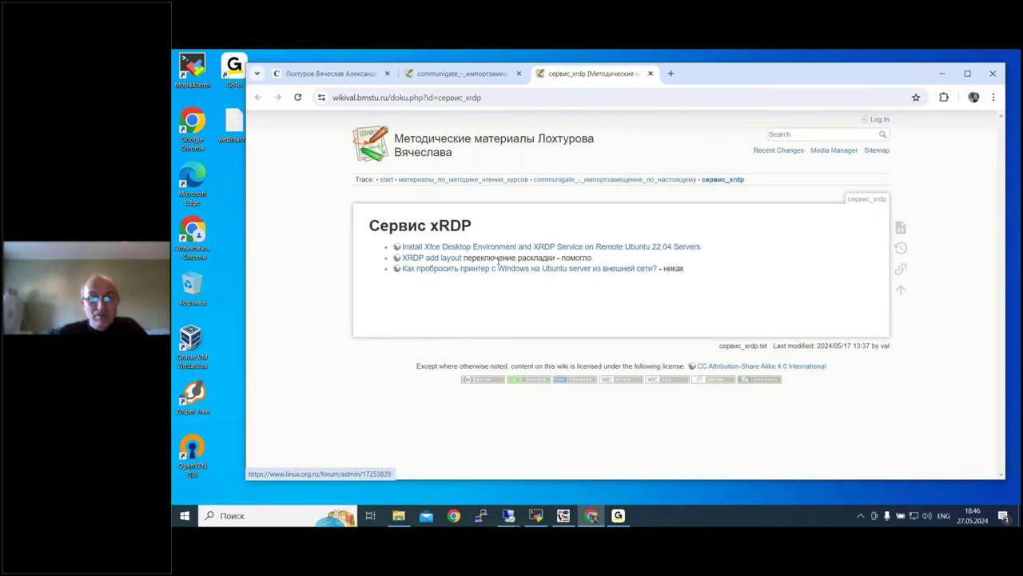
click(650, 73)
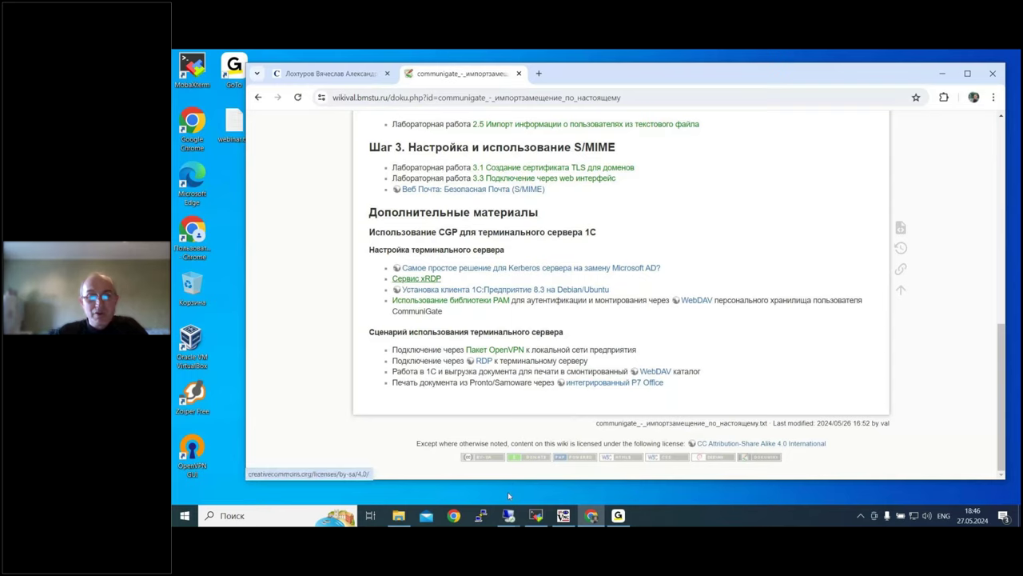
mouse_move(508, 511)
click(624, 466)
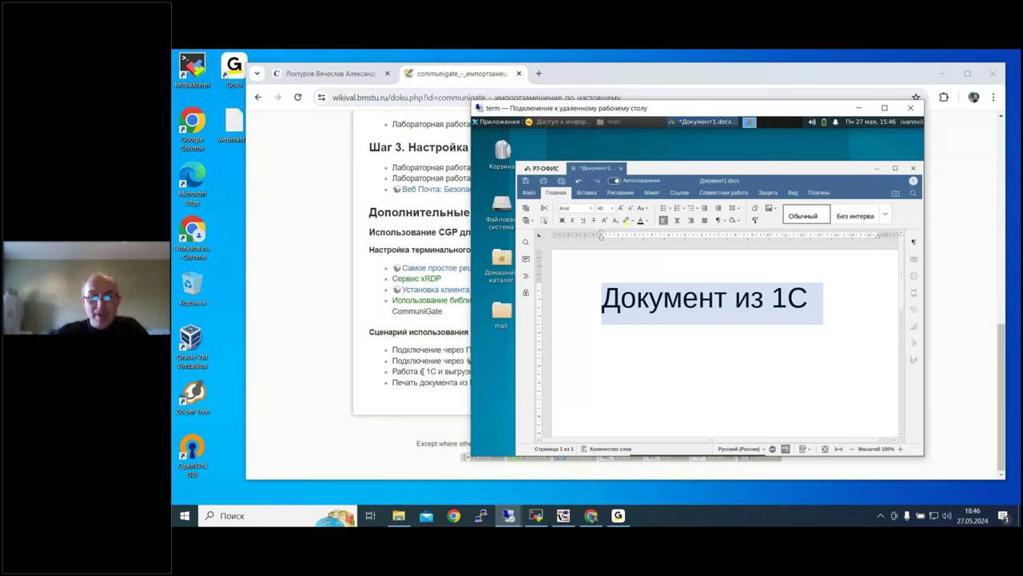
Step: Check the mail folder, then begin Save As renaming to Документ2 until a connection error interrupts
double_click(501, 309)
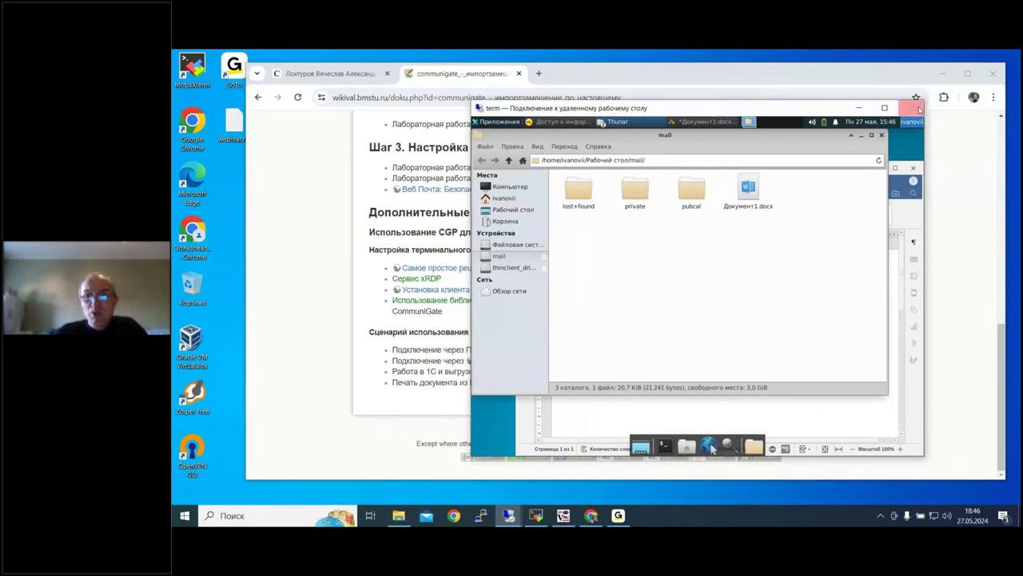
click(883, 135)
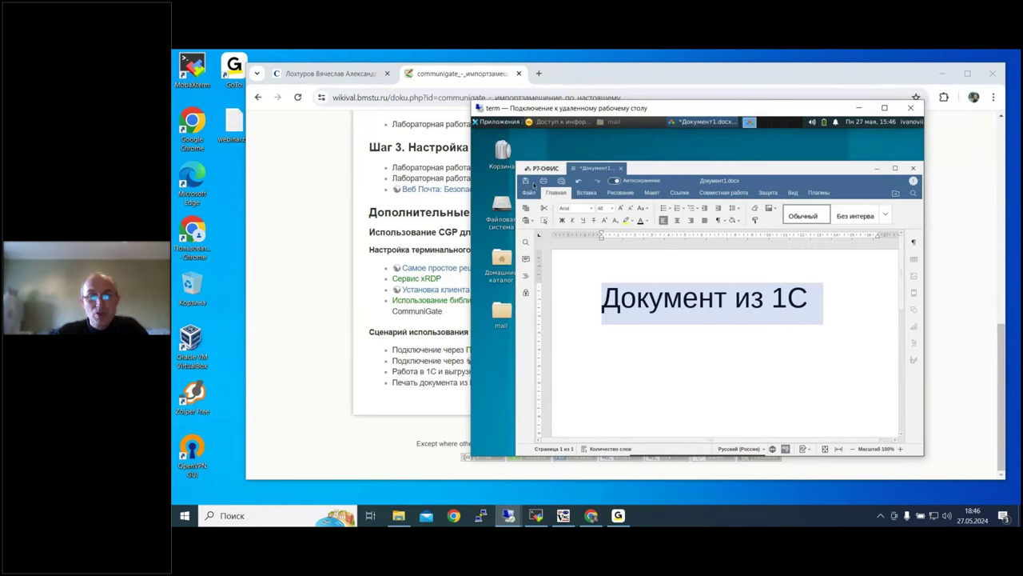
click(529, 192)
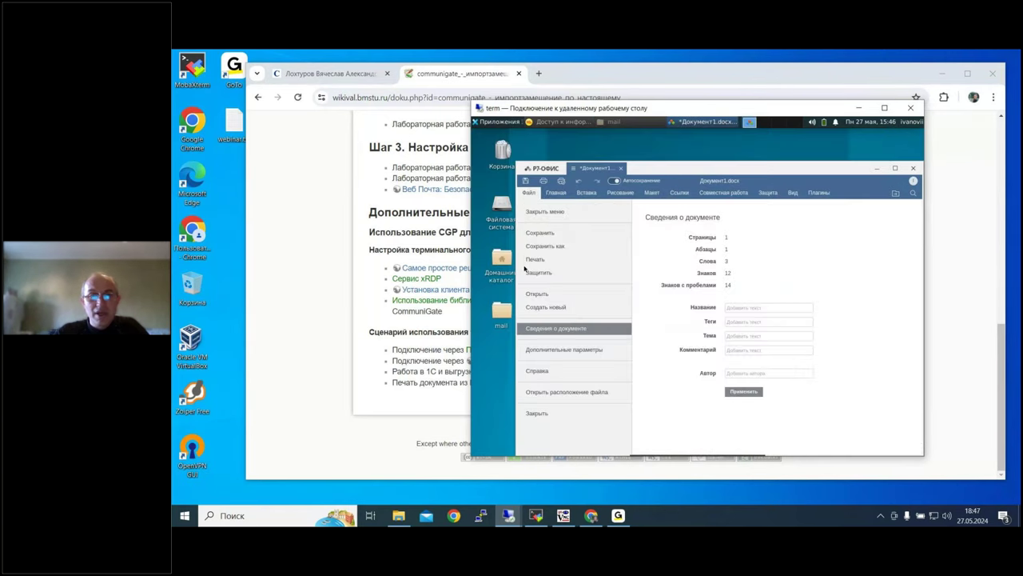
click(547, 246)
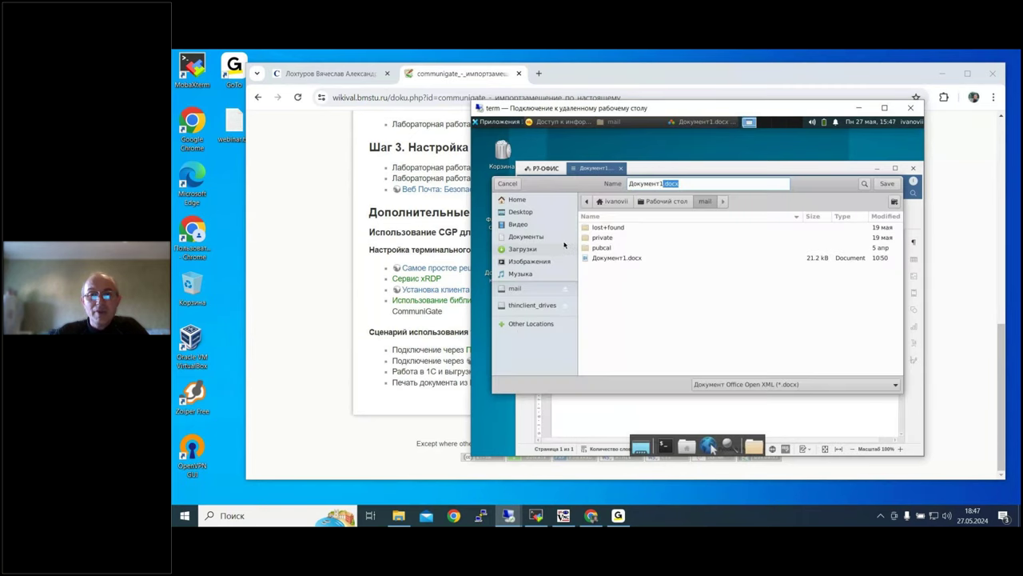
click(663, 184)
key(BackSpace)
text(2)
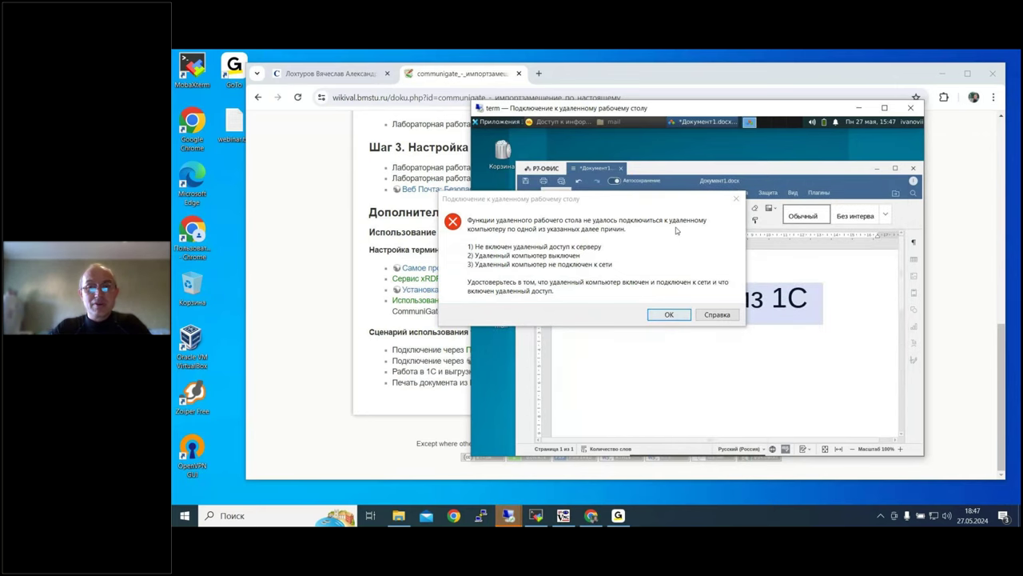
click(673, 316)
click(670, 314)
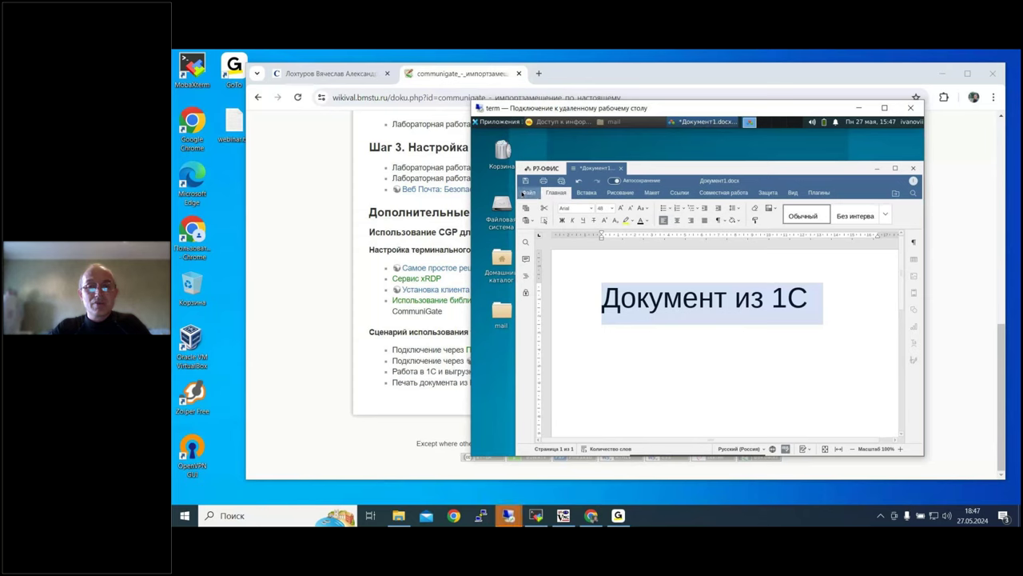
Step: Save the document as Документ2.docx in the mounted mail folder
click(523, 194)
click(558, 250)
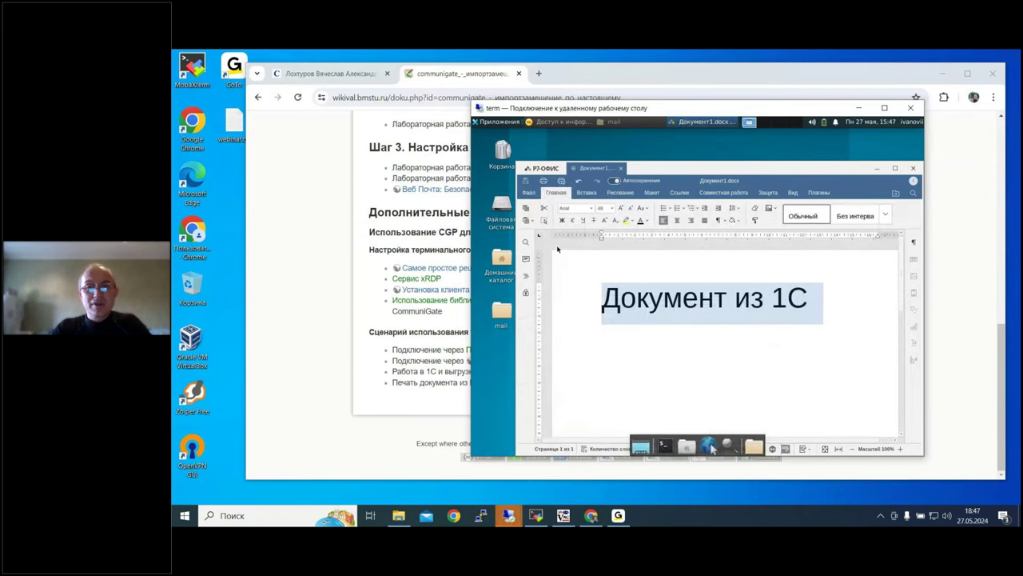
click(680, 183)
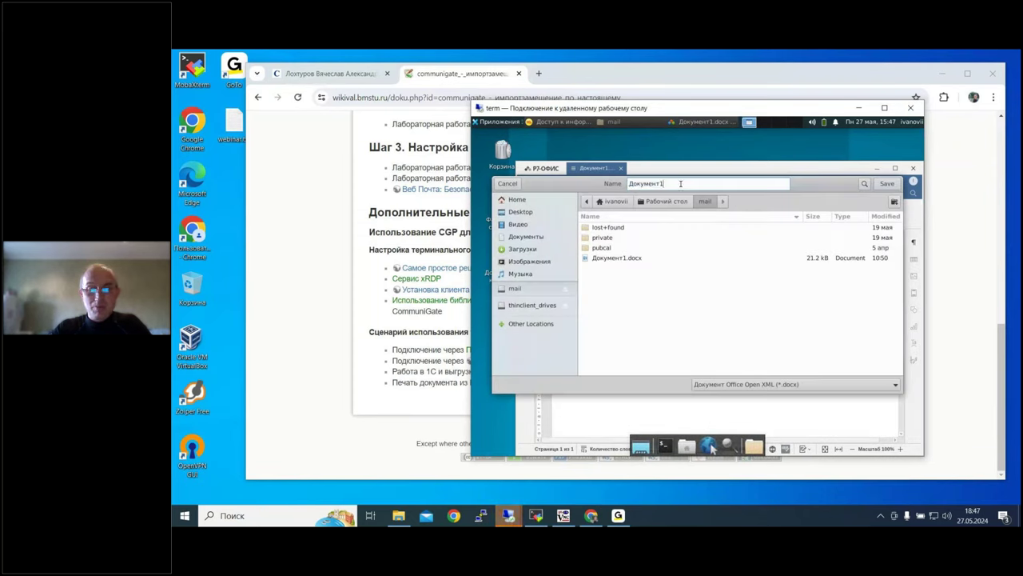
key(BackSpace)
text(2)
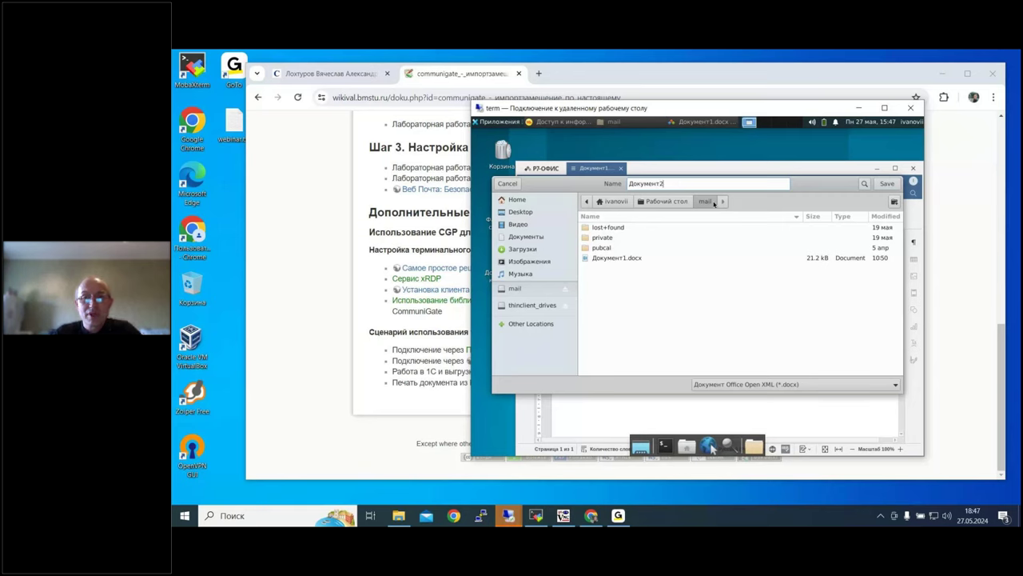
click(885, 184)
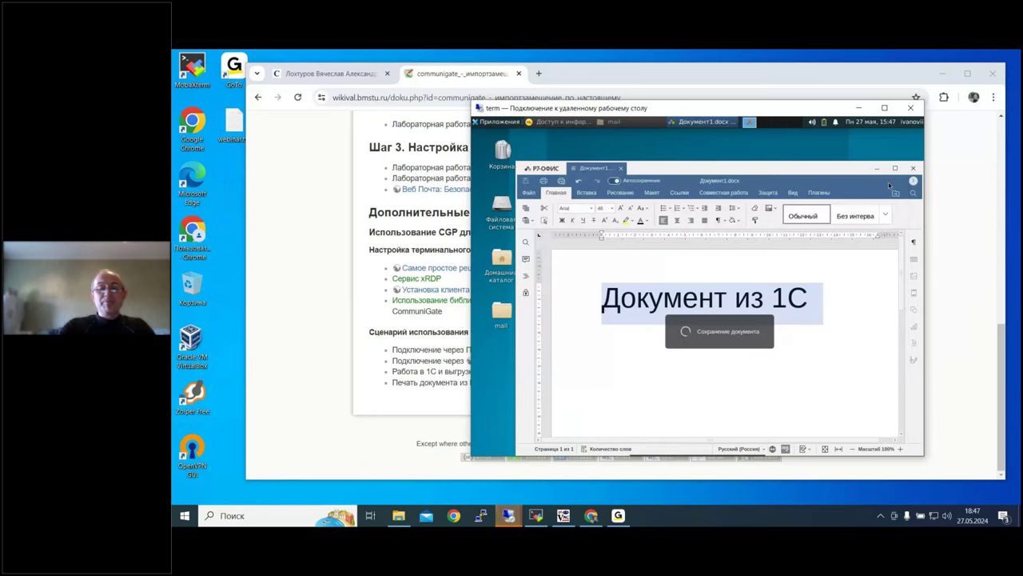
Step: Confirm Документ2.docx is in the mail folder, close the editor and return to Chrome
double_click(501, 310)
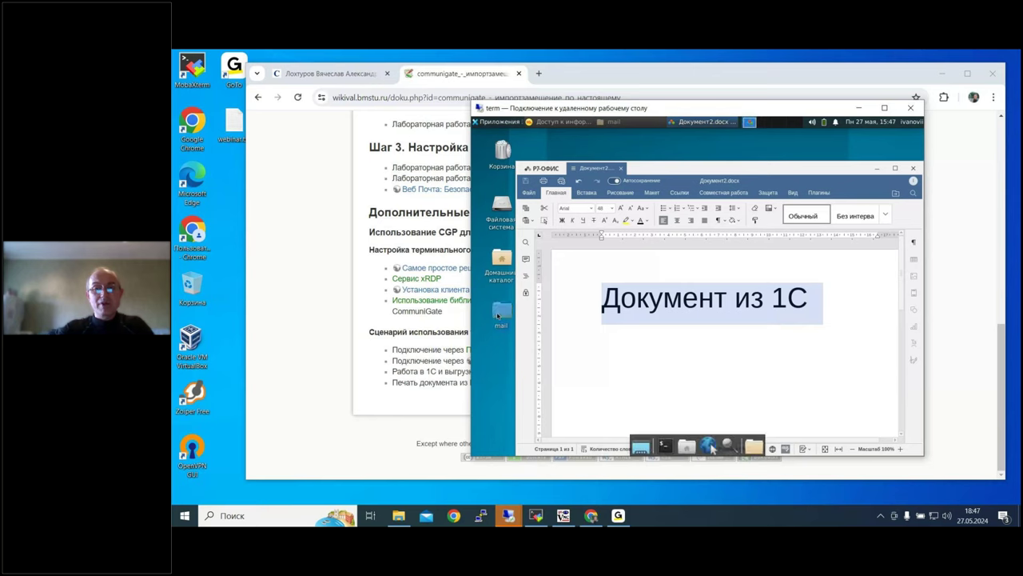
click(913, 168)
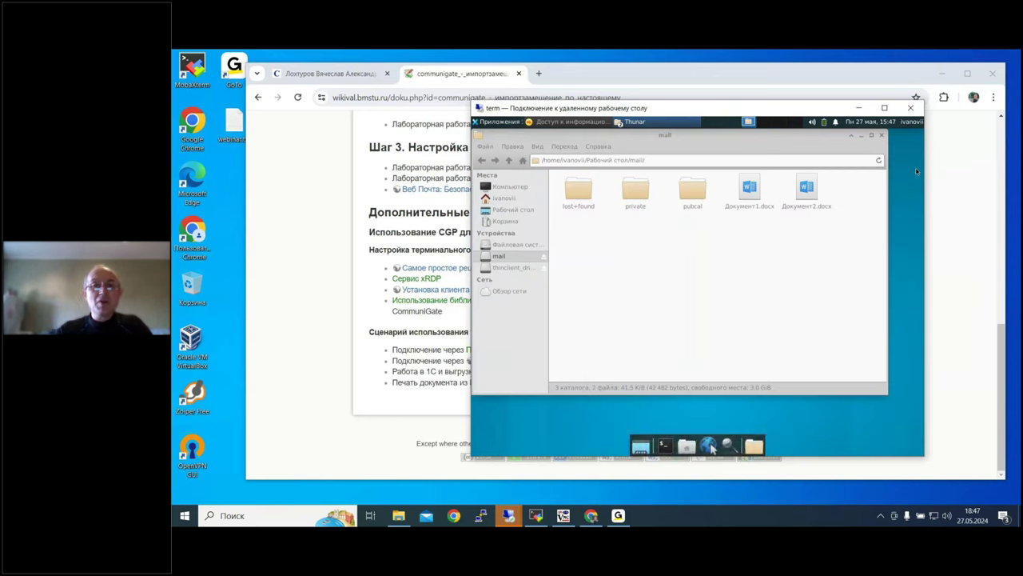
click(496, 80)
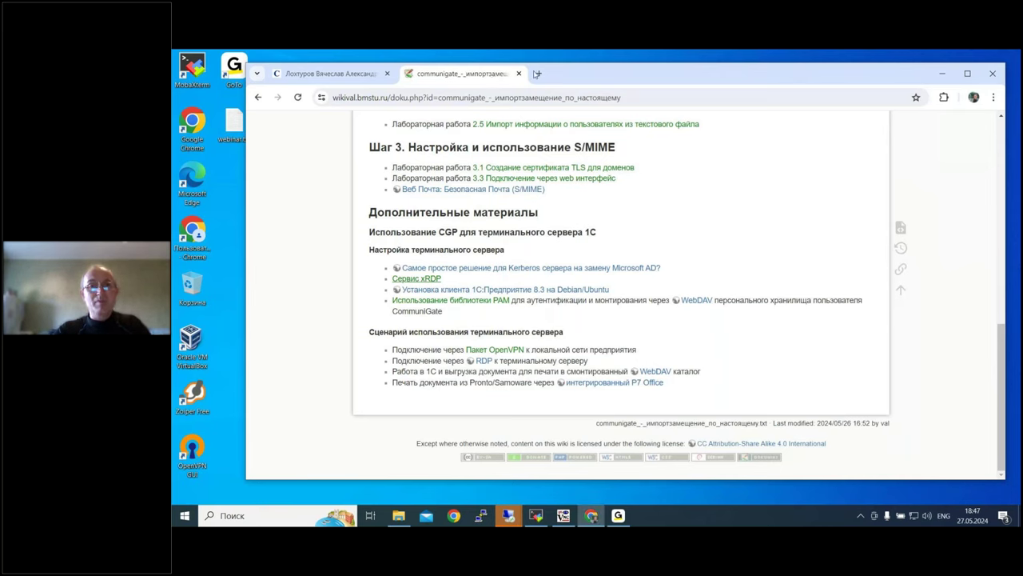
Step: Open mail.bmstu.ru in a new tab and sign in with the staff username and password
click(546, 73)
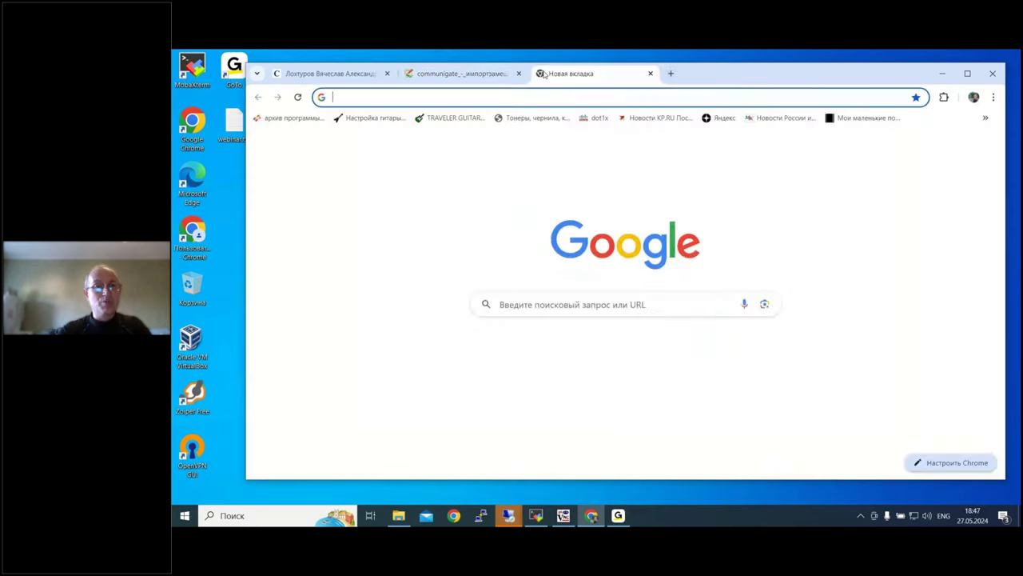
key(Return)
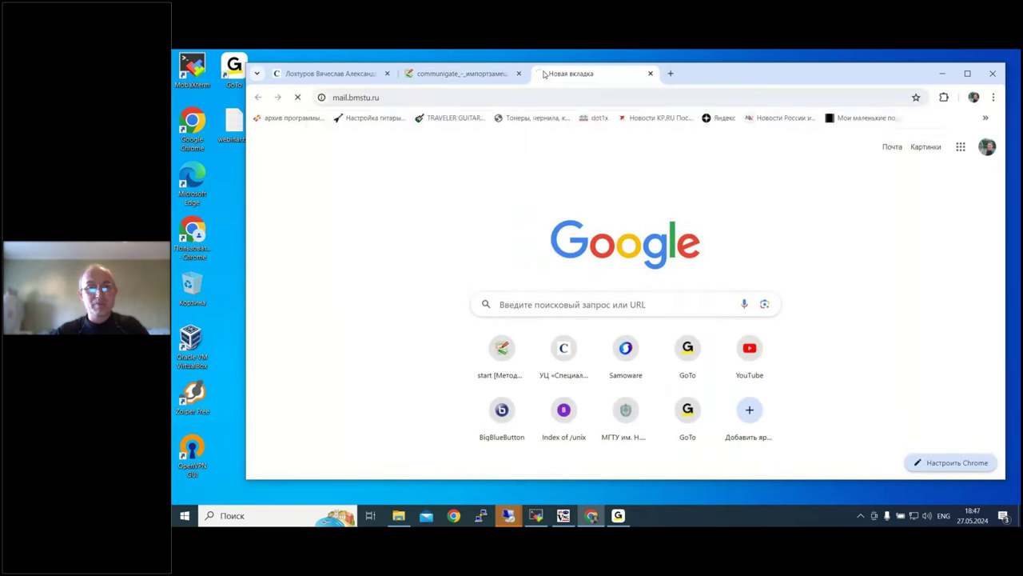
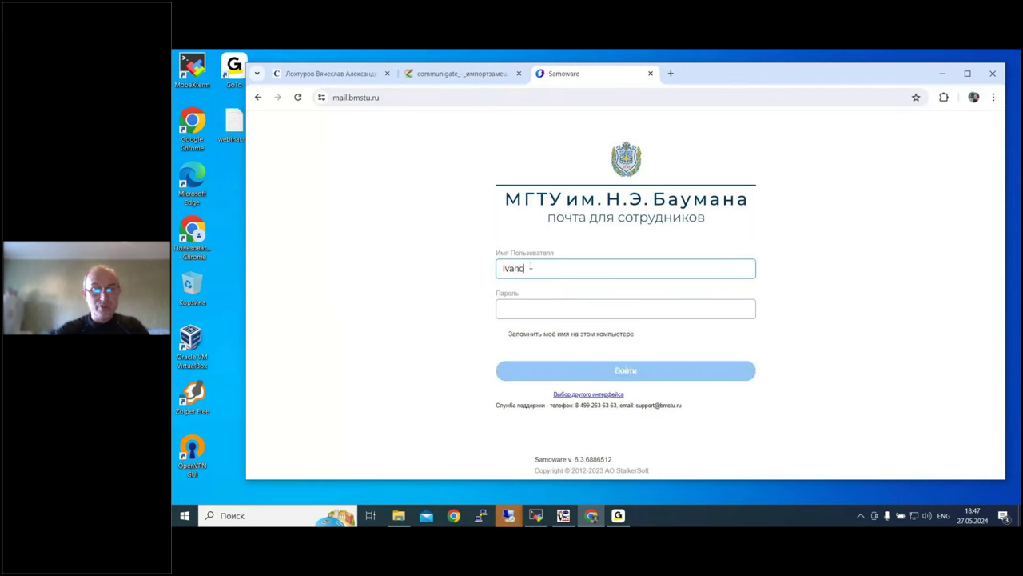
key(Tab)
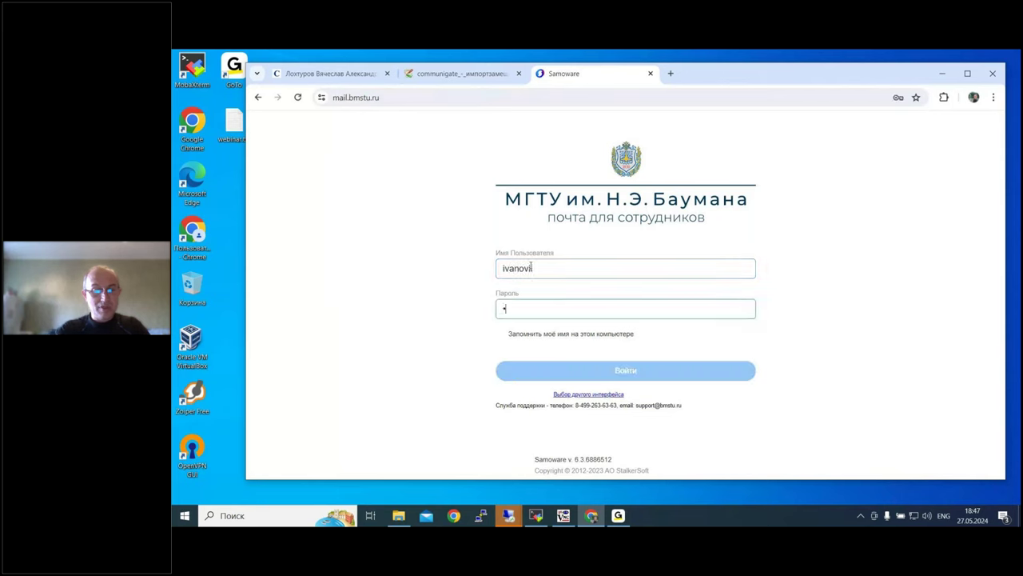
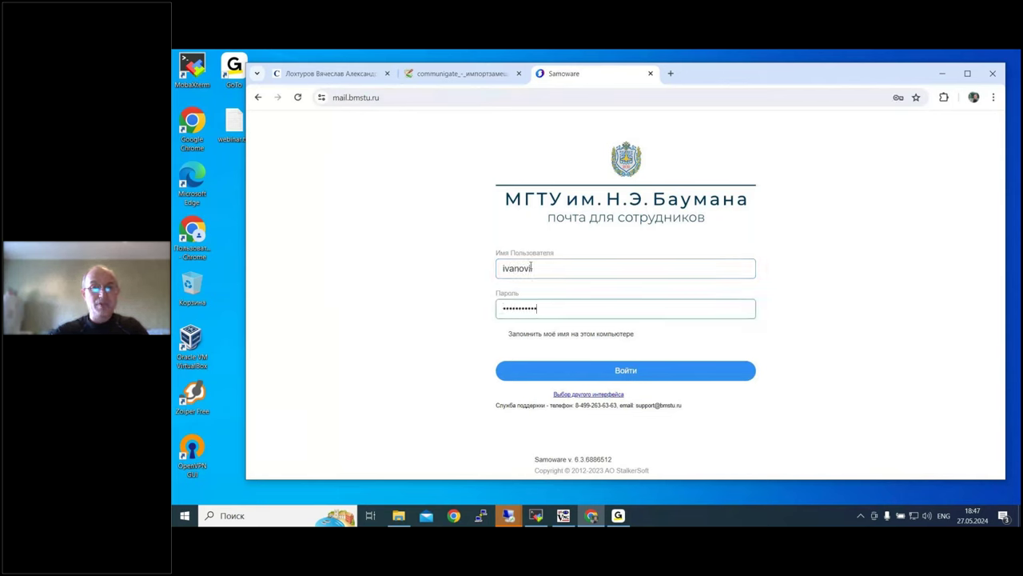
click(631, 369)
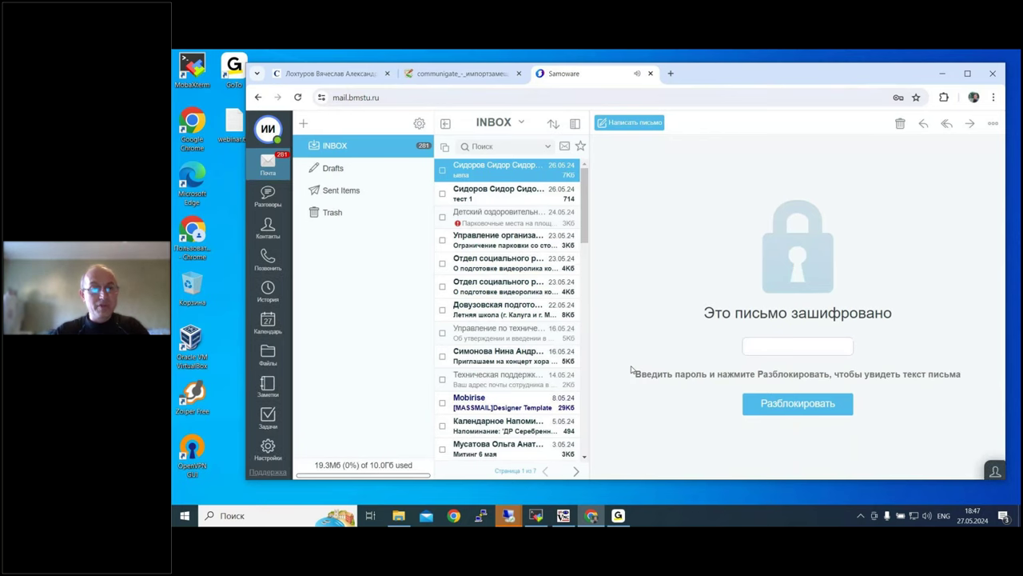
Step: Go to Файлы and choose Открыть from Документ2.docx's row menu to load it in the web editor
click(268, 356)
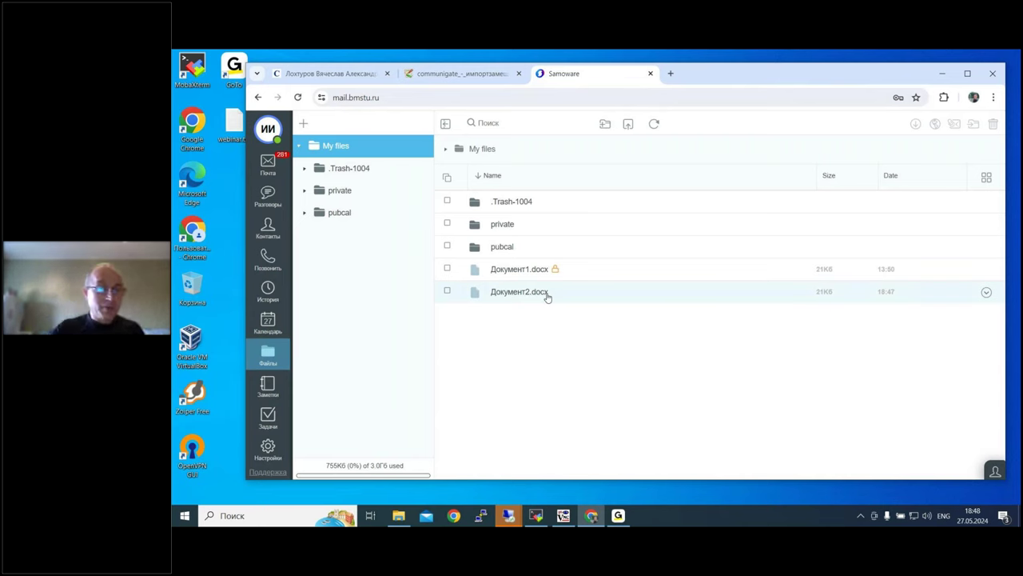
click(987, 293)
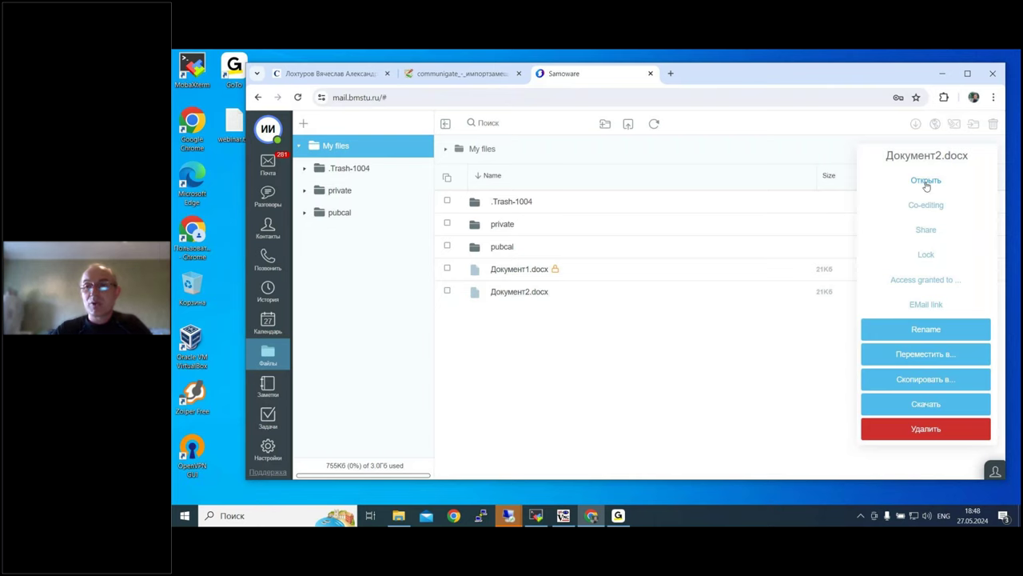
click(926, 182)
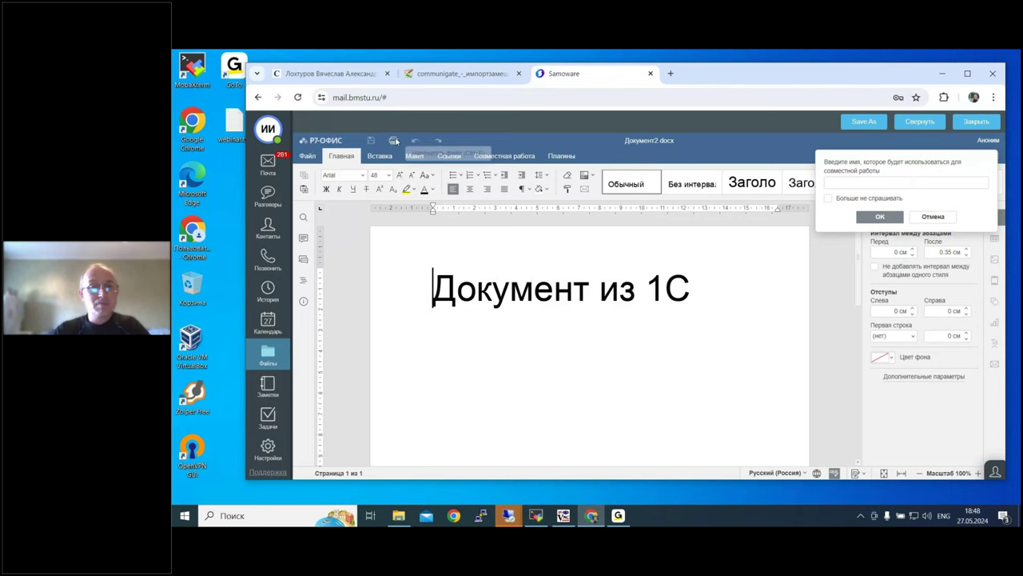
Step: Print Документ2.docx from the web editor, then close it with Закрыть
click(395, 140)
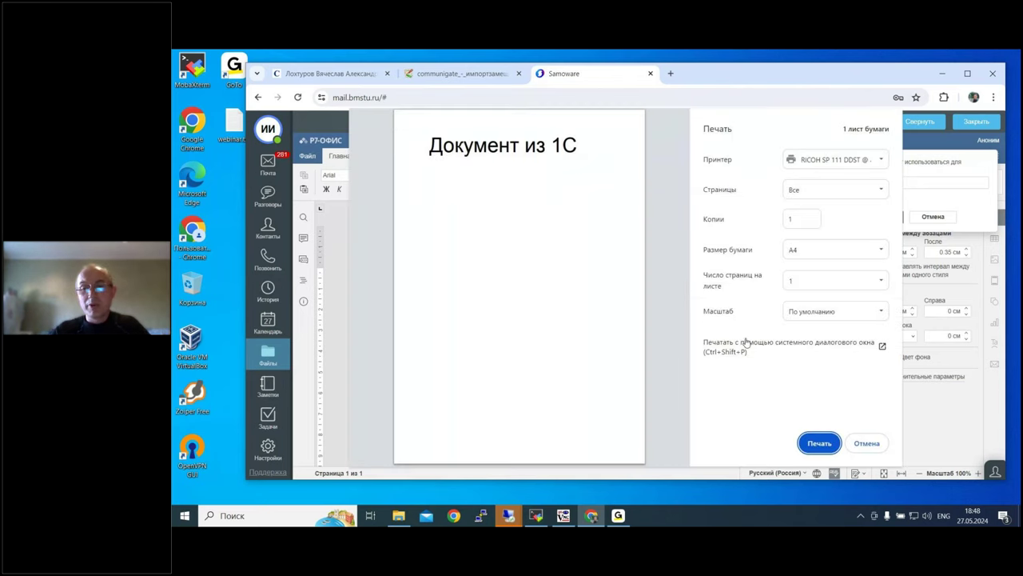
click(823, 444)
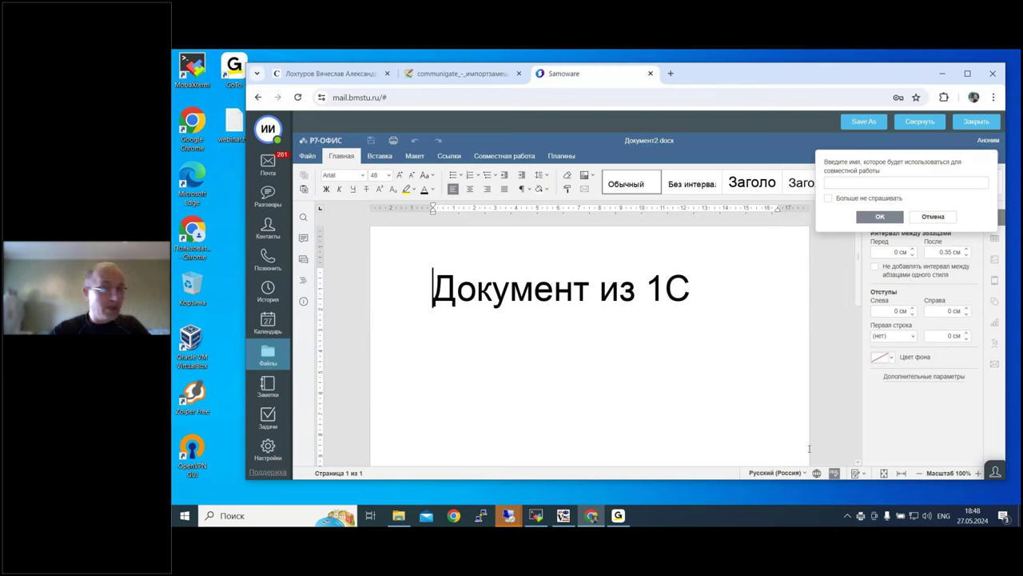
click(977, 121)
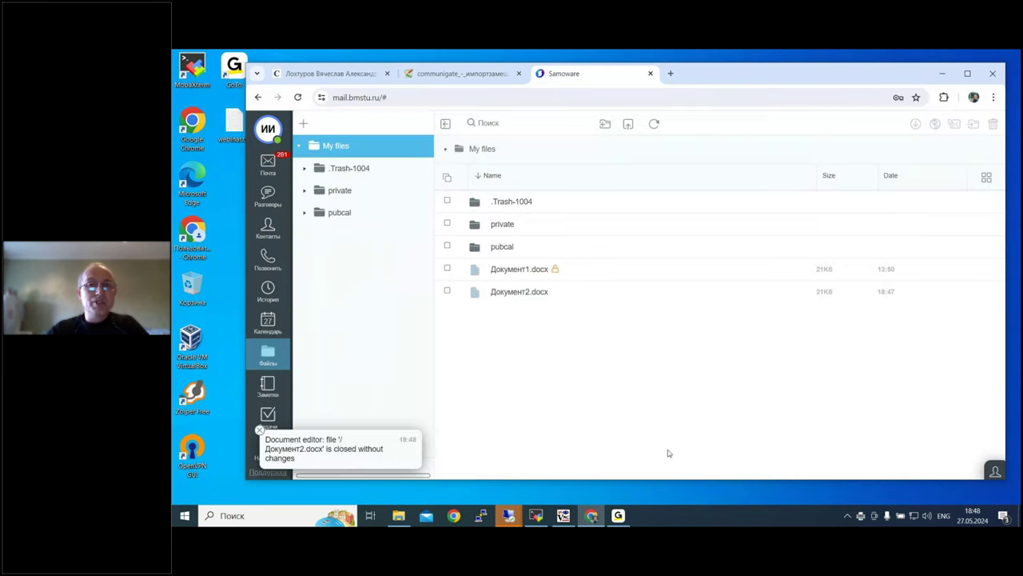
click(623, 518)
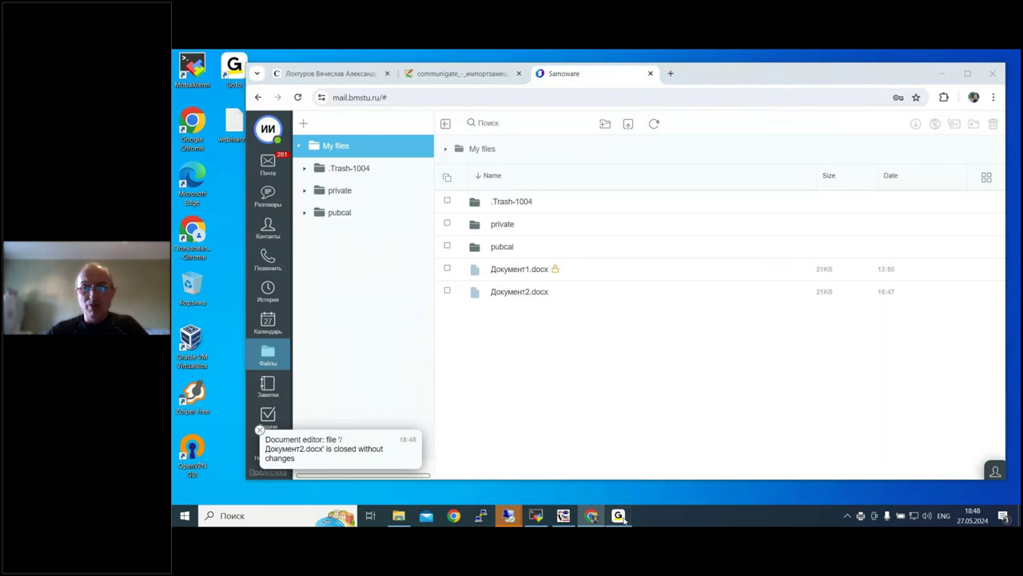